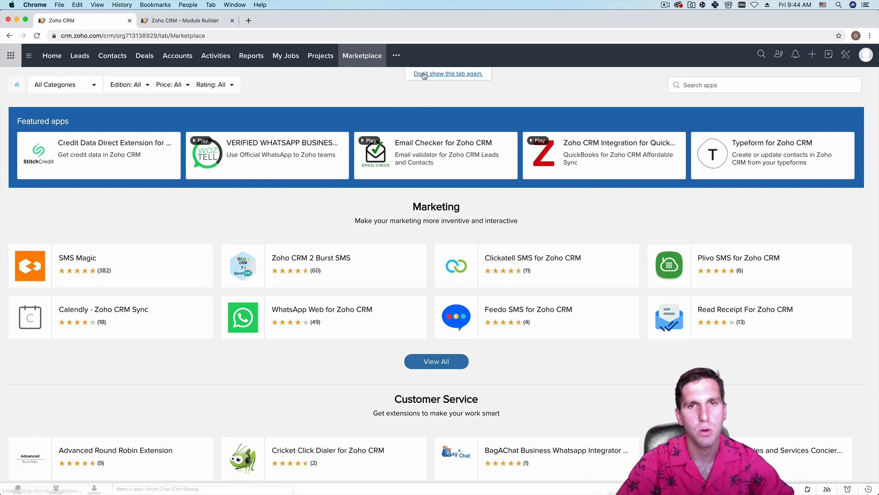
# - Hide the Marketplace tab, look at Projects, and open the CRM Setup page
pyautogui.click(441, 75)
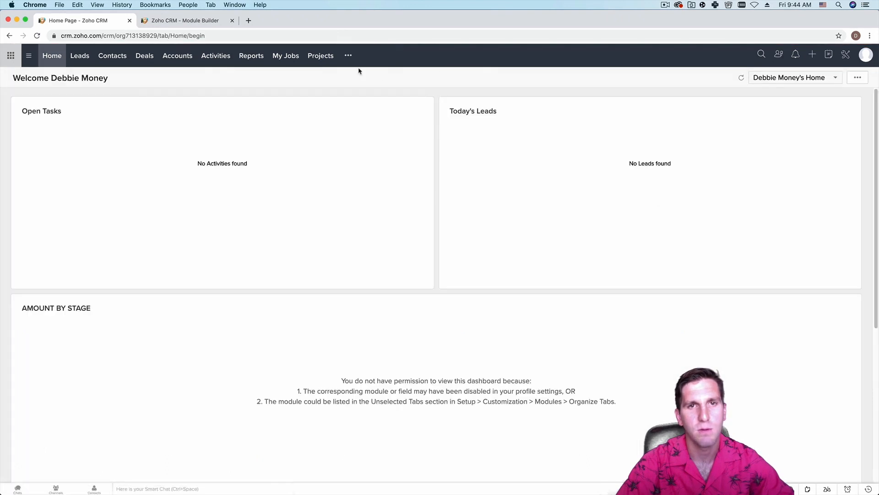
pyautogui.click(321, 55)
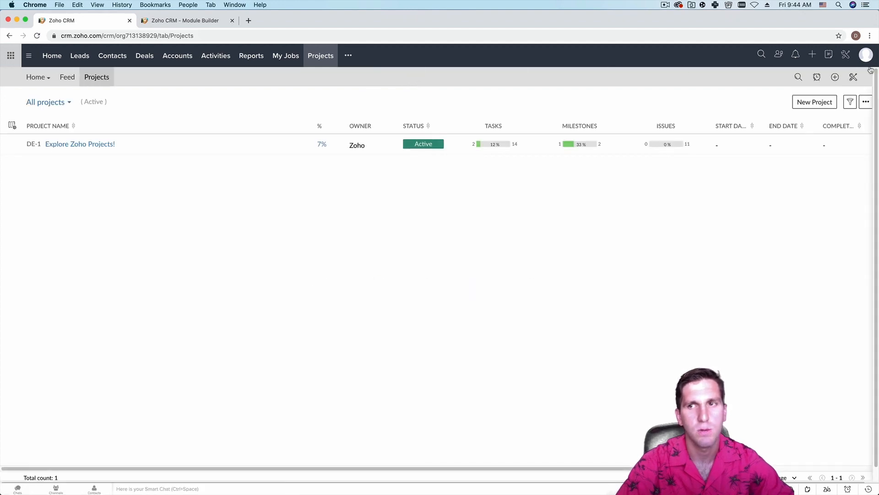
pyautogui.click(846, 54)
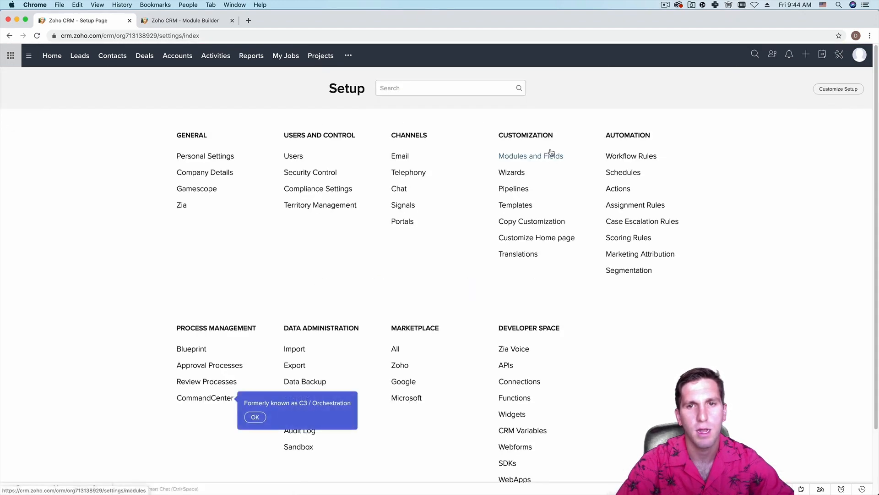
# - Hide My Jobs and Projects in Organize Modules, save, and bring up the Leads list
pyautogui.click(551, 155)
pyautogui.click(761, 124)
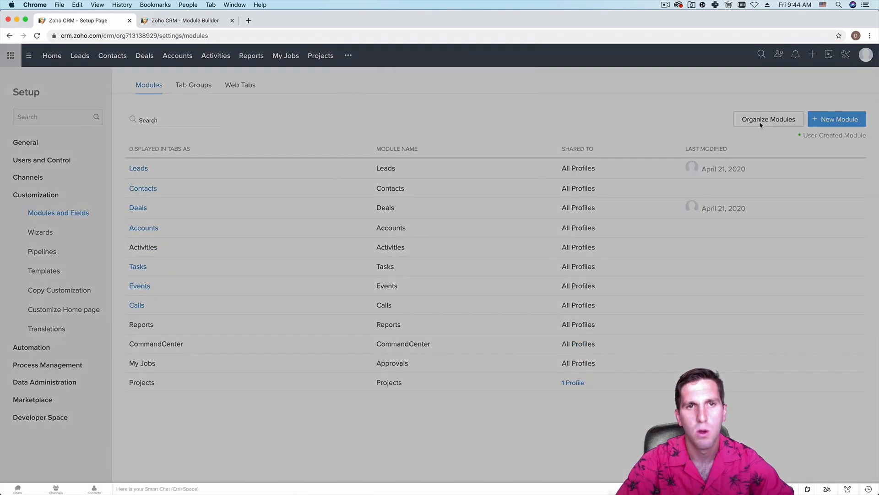
pyautogui.scroll(-2, 412, 243)
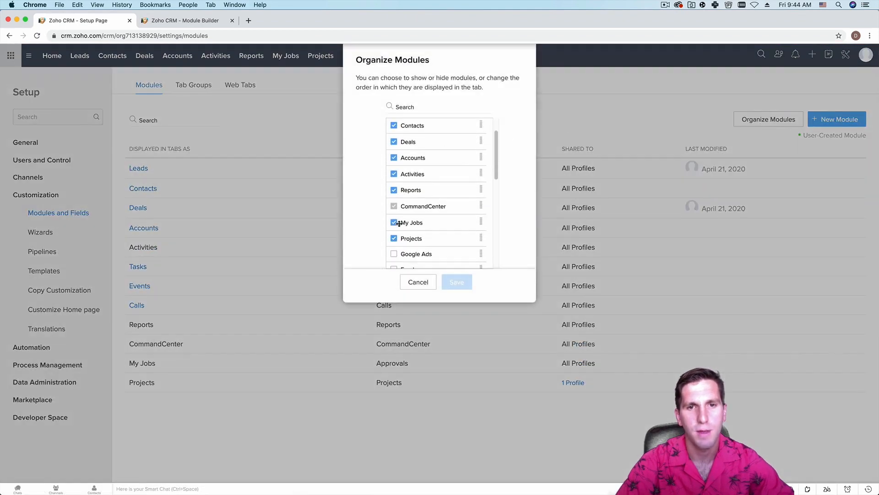
pyautogui.click(393, 223)
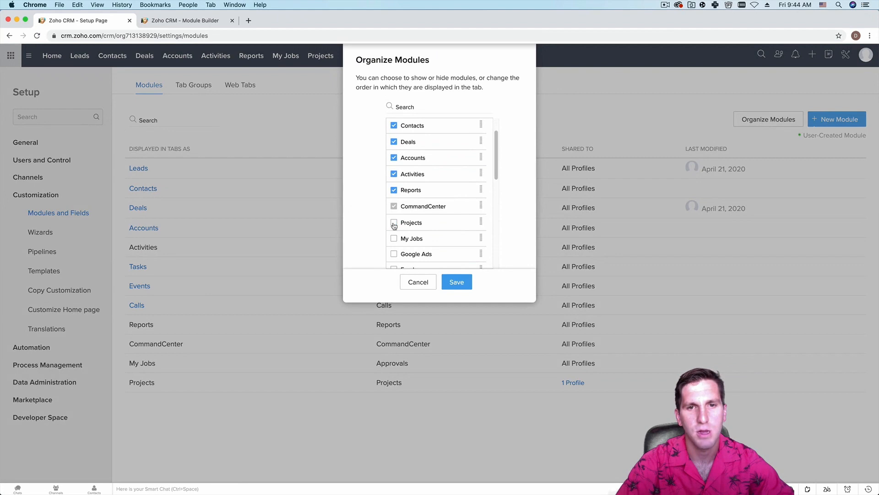
pyautogui.click(452, 281)
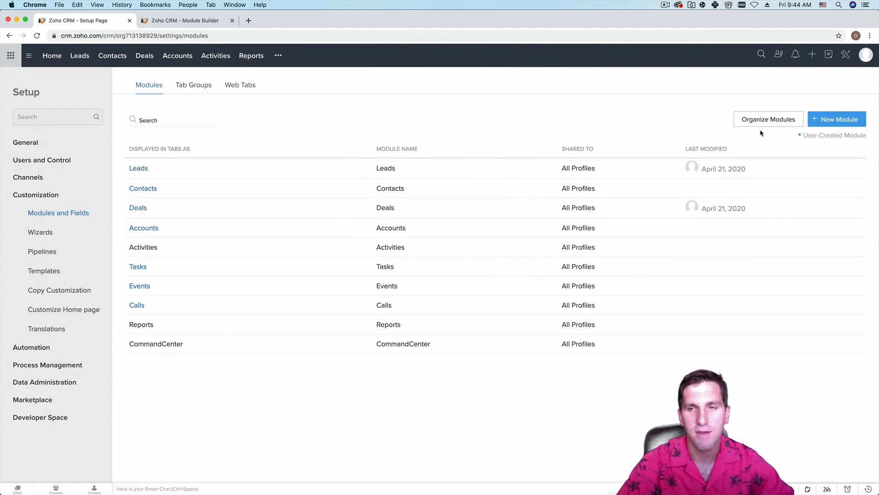
pyautogui.click(278, 57)
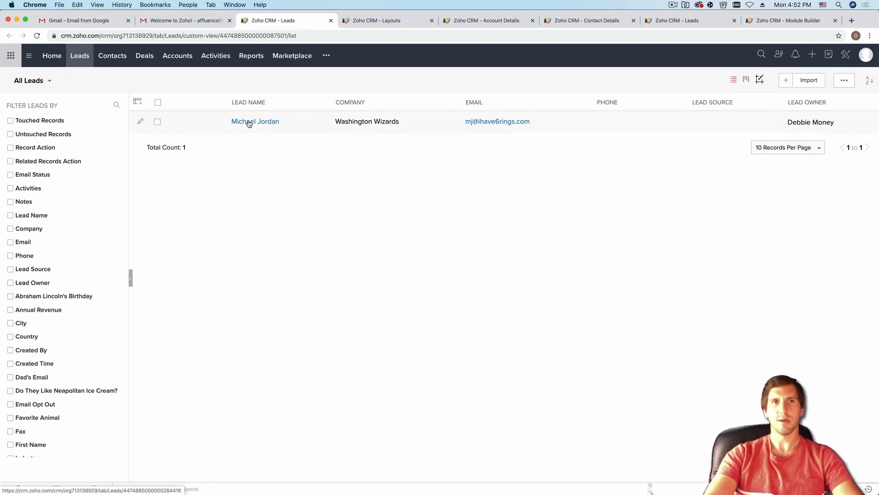
# - Open the single lead's detail page and scroll through its sections
pyautogui.click(248, 122)
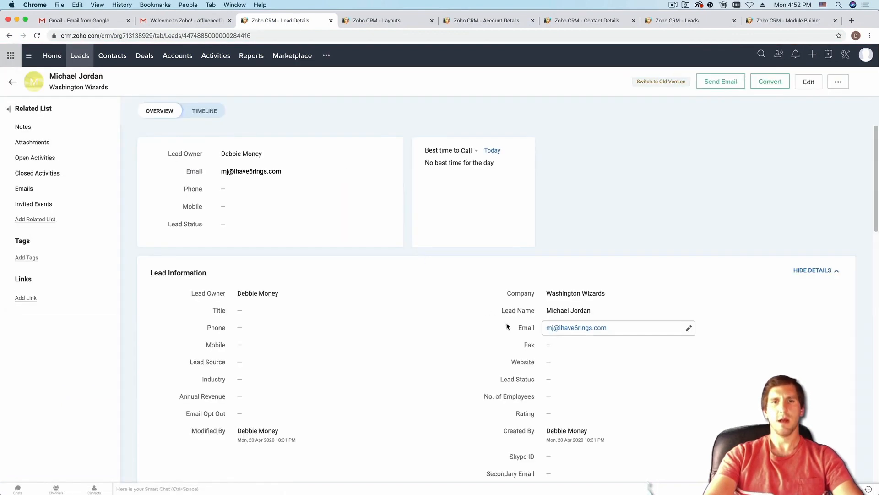
pyautogui.scroll(-3, 507, 326)
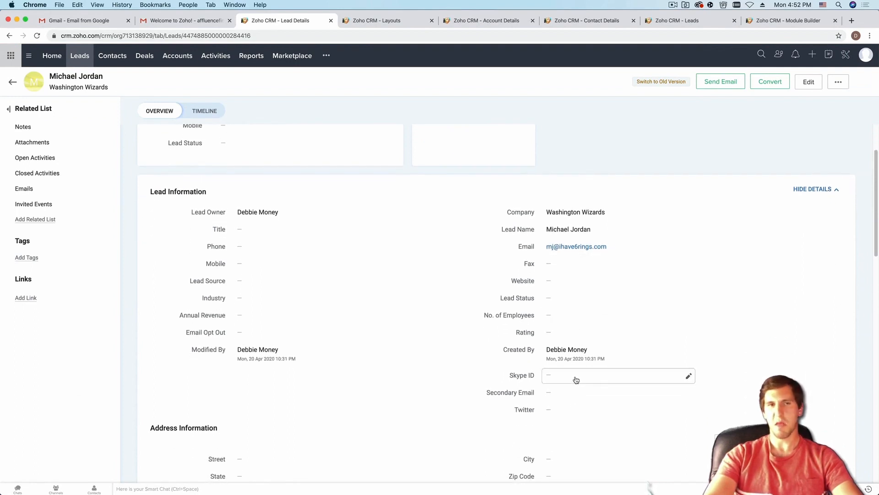
pyautogui.scroll(3, 320, 238)
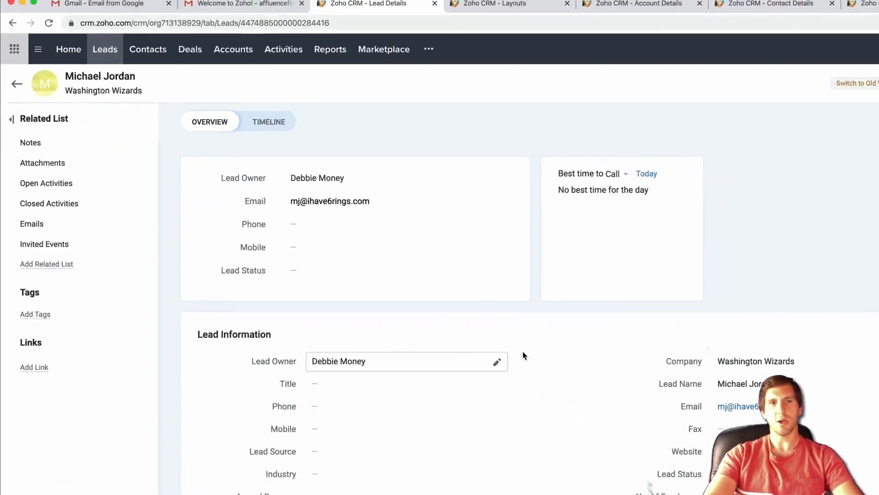
pyautogui.scroll(-5, 401, 286)
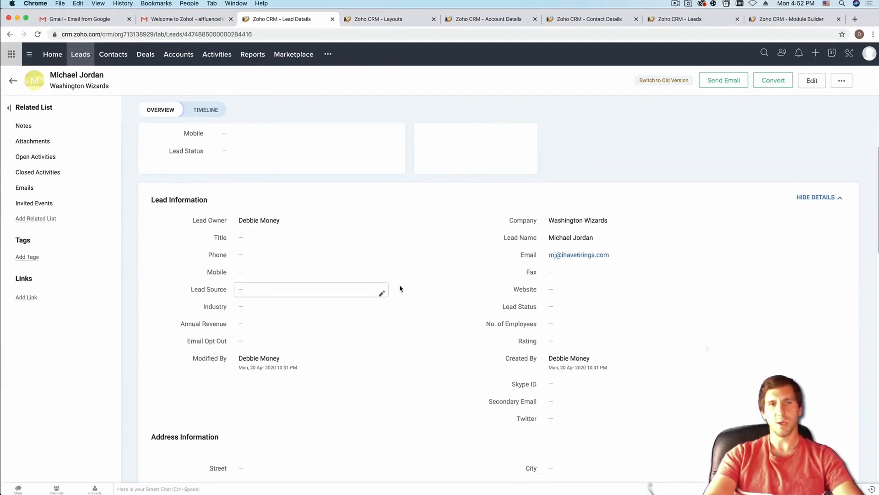
pyautogui.scroll(1, 403, 288)
pyautogui.scroll(1, 418, 295)
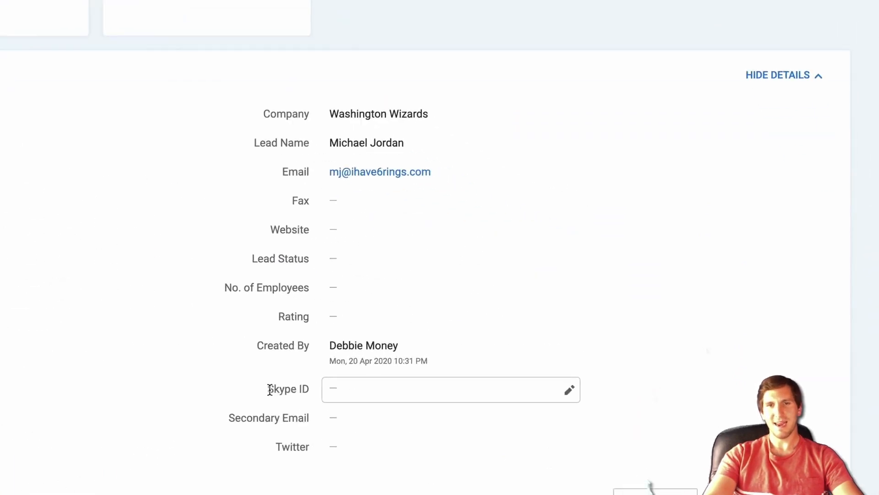
# - Highlight the Skype ID label, then review the Lead Information and Test Fields sections
pyautogui.moveTo(512, 373); pyautogui.dragTo(523, 373)
pyautogui.moveTo(226, 393); pyautogui.dragTo(253, 394)
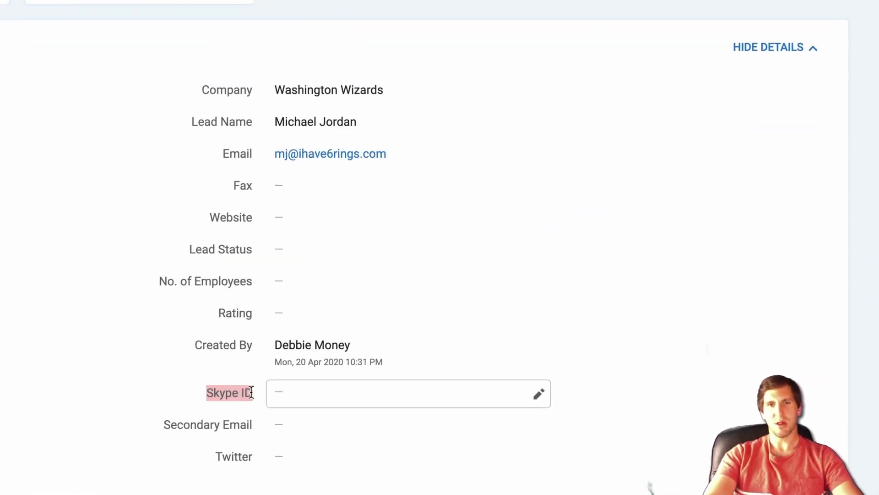
pyautogui.click(249, 392)
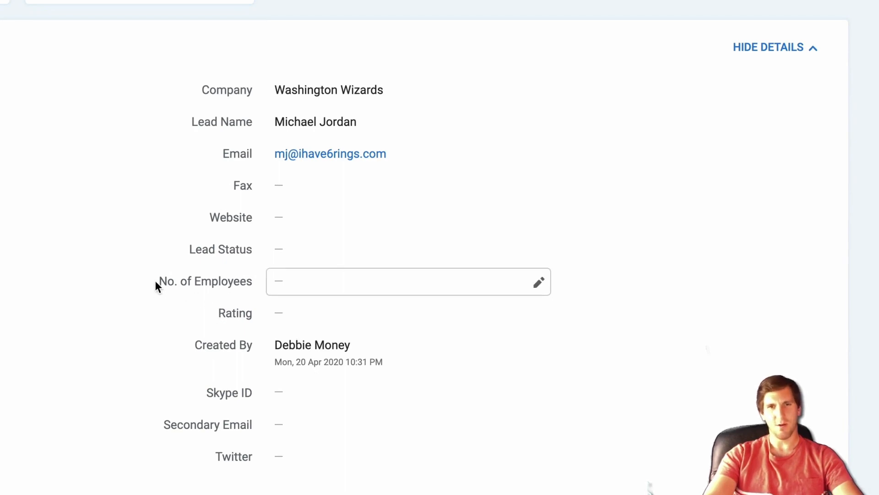
pyautogui.scroll(-8, 161, 280)
pyautogui.scroll(-3, 138, 270)
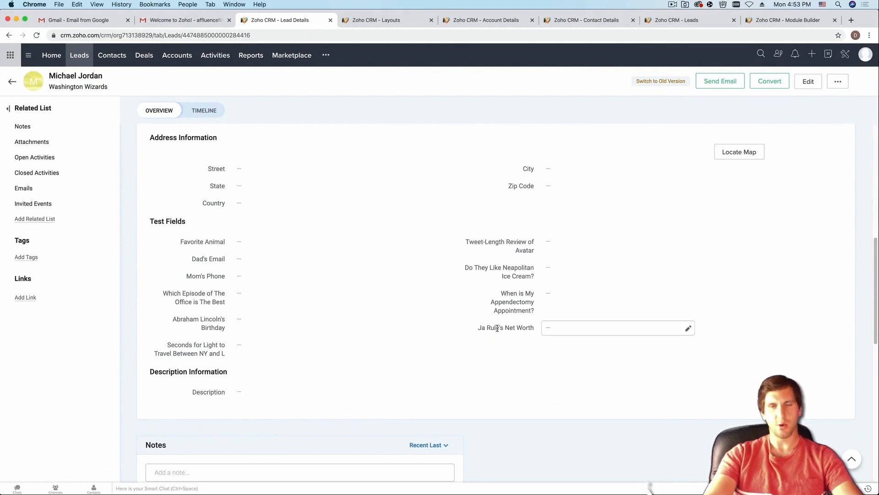
pyautogui.scroll(10, 497, 328)
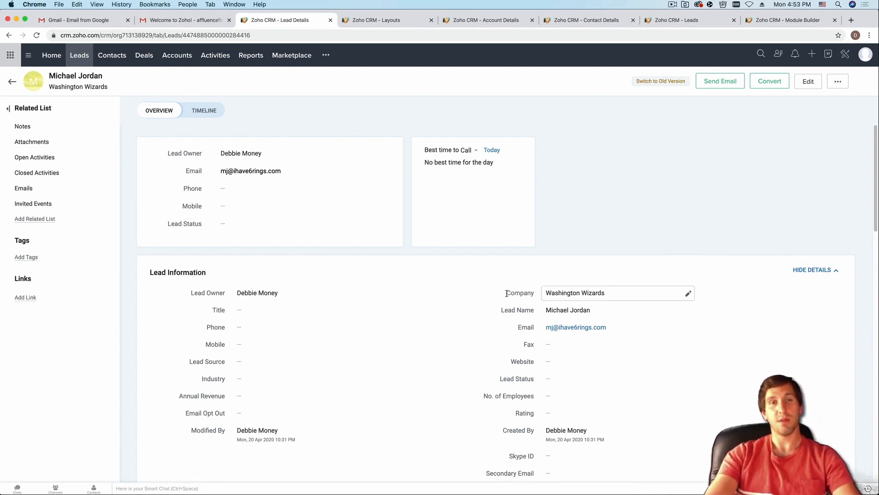
pyautogui.scroll(-3, 507, 293)
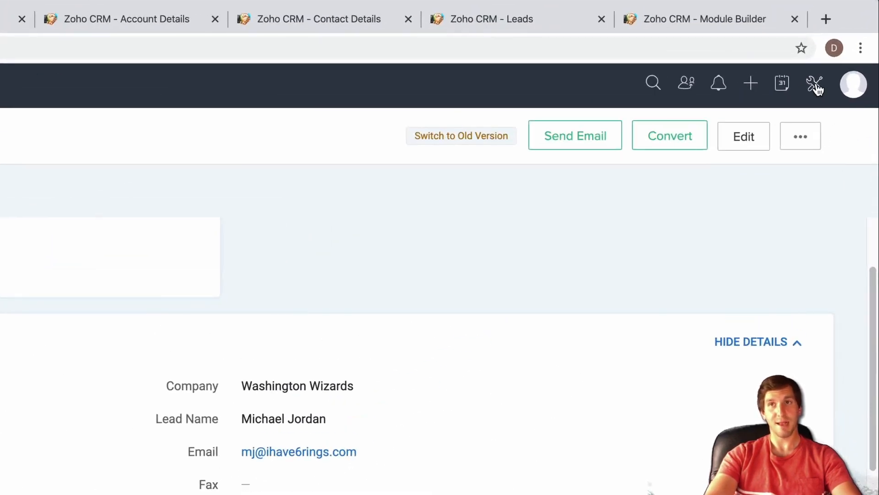
# - Go to Setup > Customization > Modules and Fields and open the Leads Standard layout
pyautogui.click(816, 86)
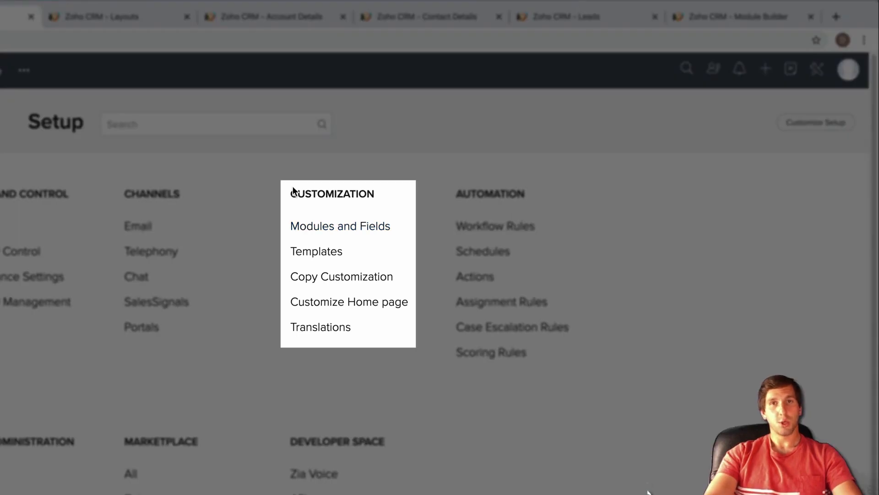
pyautogui.moveTo(290, 192); pyautogui.dragTo(383, 189)
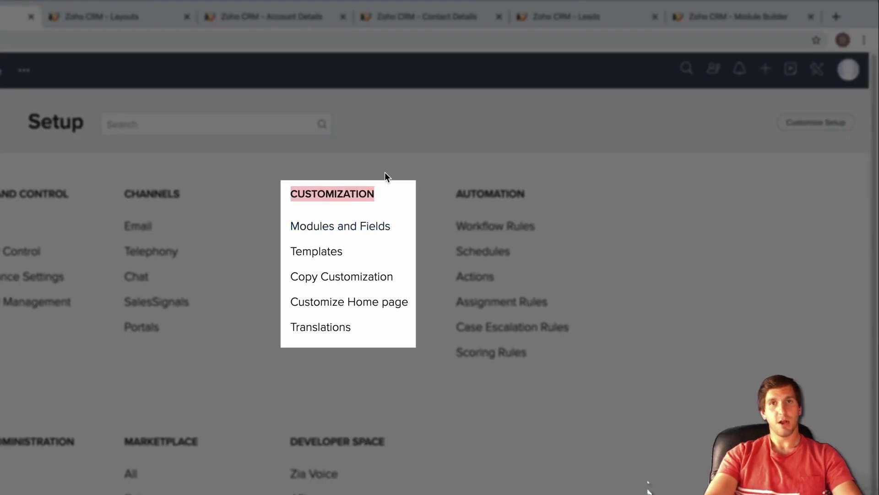
pyautogui.click(385, 173)
pyautogui.click(333, 229)
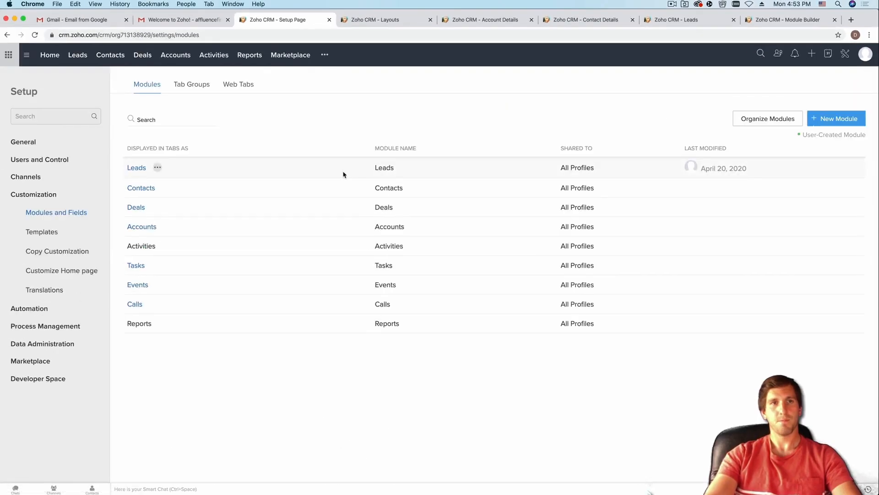
pyautogui.moveTo(137, 170)
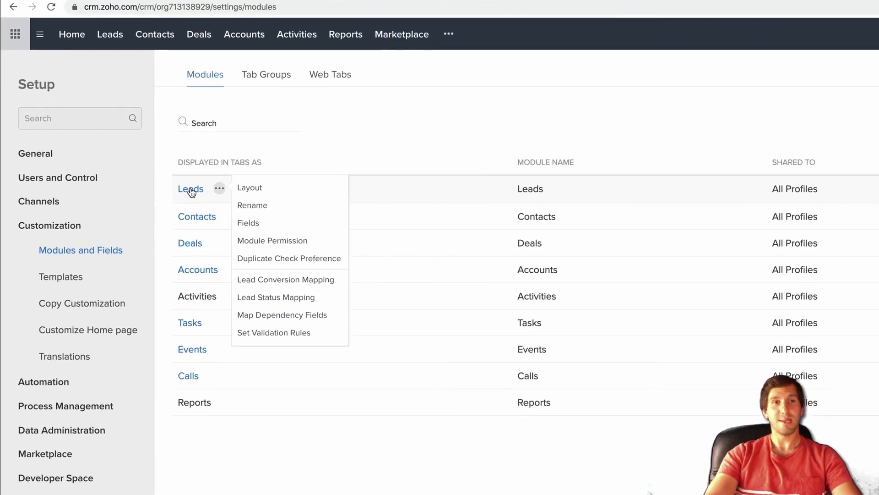
pyautogui.click(190, 189)
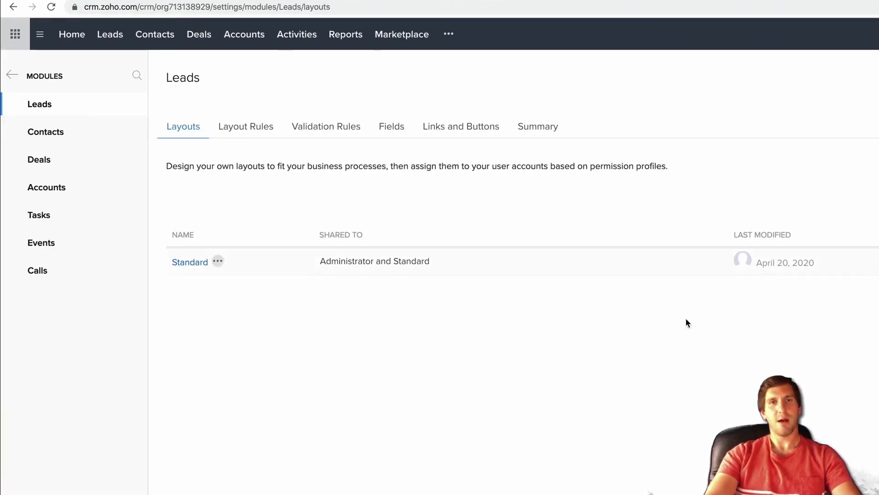
pyautogui.click(183, 264)
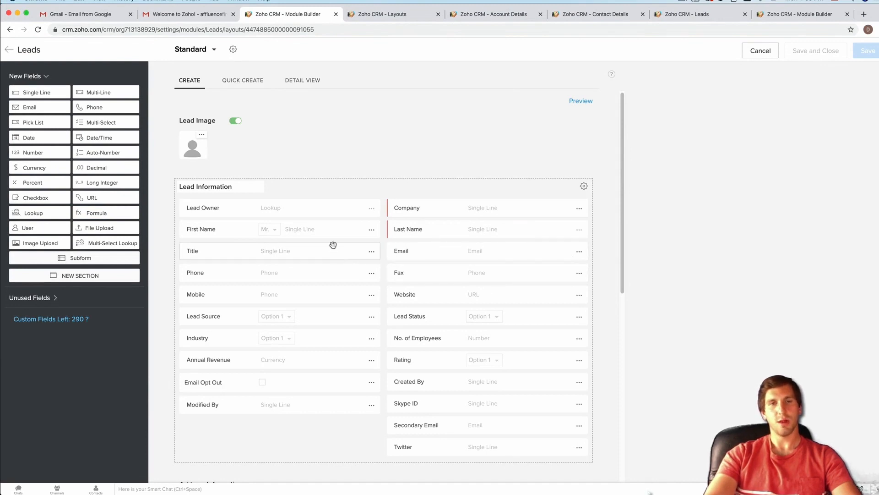
# - Move the Fax field down between Email Opt Out and Modified By in Lead Information
pyautogui.scroll(-3, 372, 247)
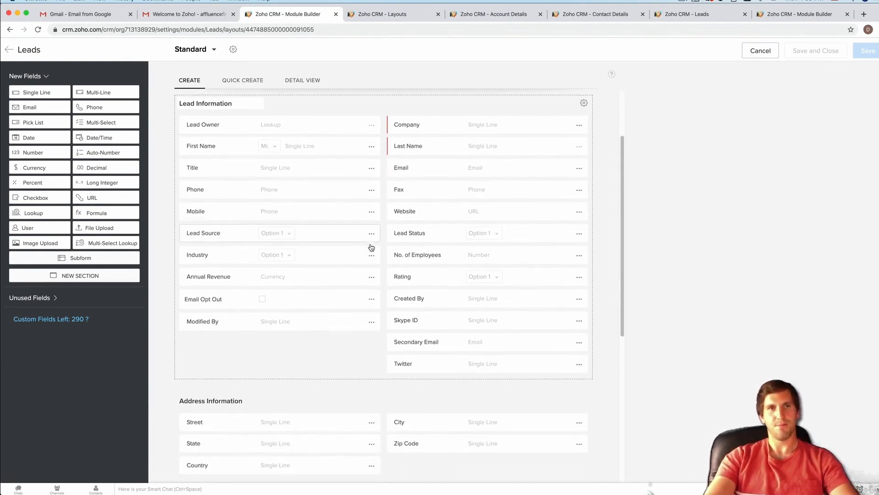
pyautogui.scroll(3, 371, 247)
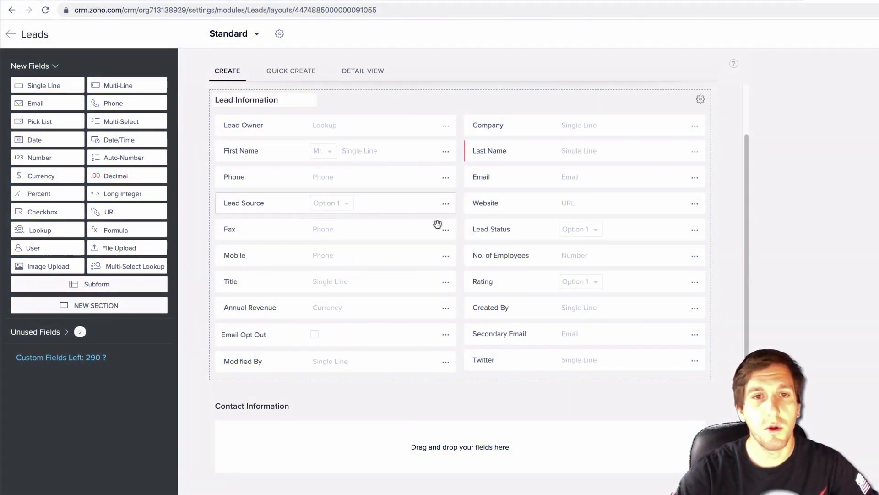
pyautogui.scroll(2, 474, 226)
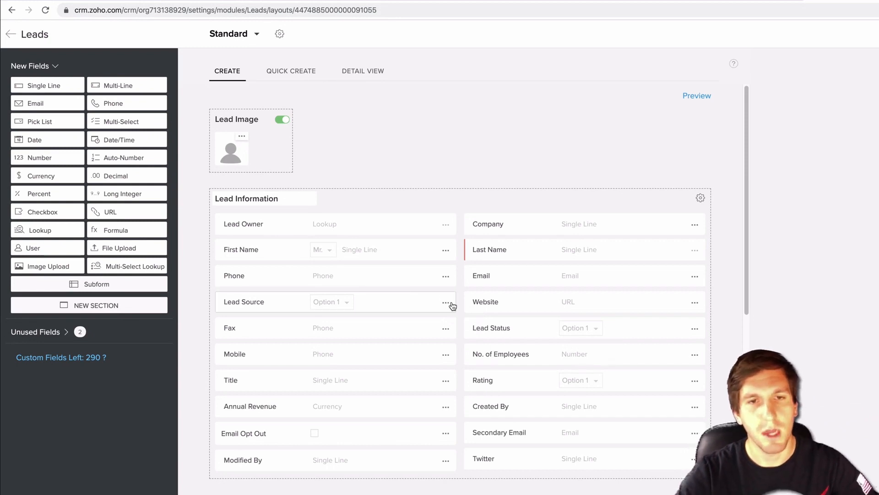
pyautogui.scroll(-2, 501, 321)
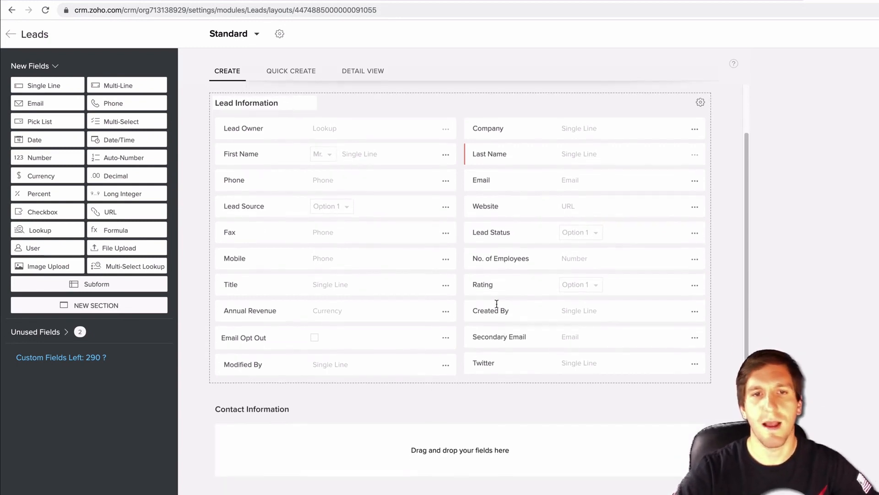
pyautogui.click(445, 229)
pyautogui.moveTo(406, 336); pyautogui.dragTo(410, 334)
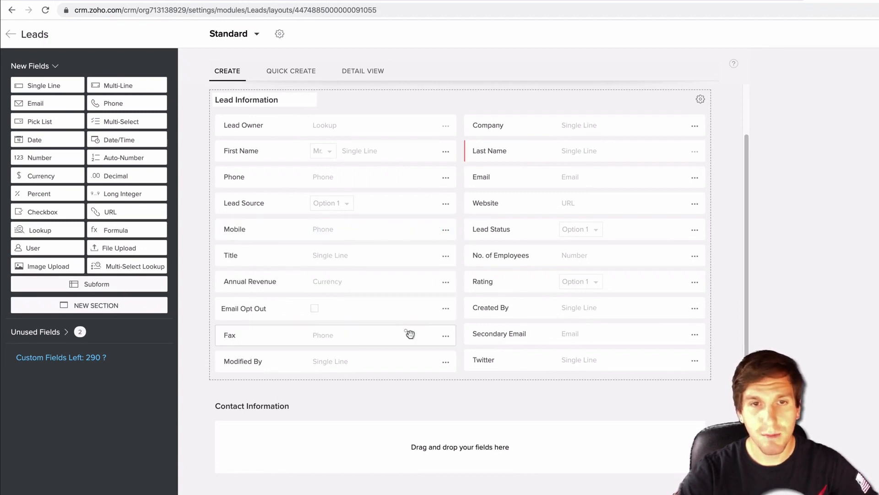
# - Remove the Fax, Title, Mobile and No. of Employees fields from the layout
pyautogui.click(445, 336)
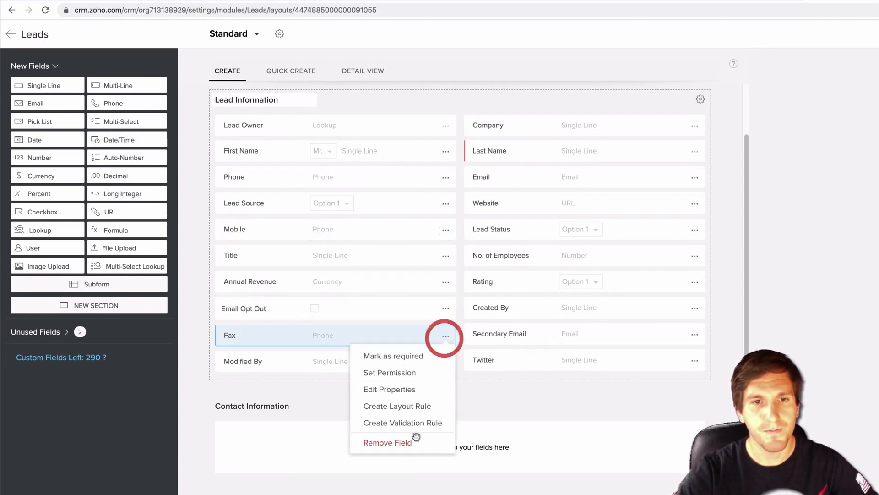
pyautogui.click(416, 437)
pyautogui.click(540, 353)
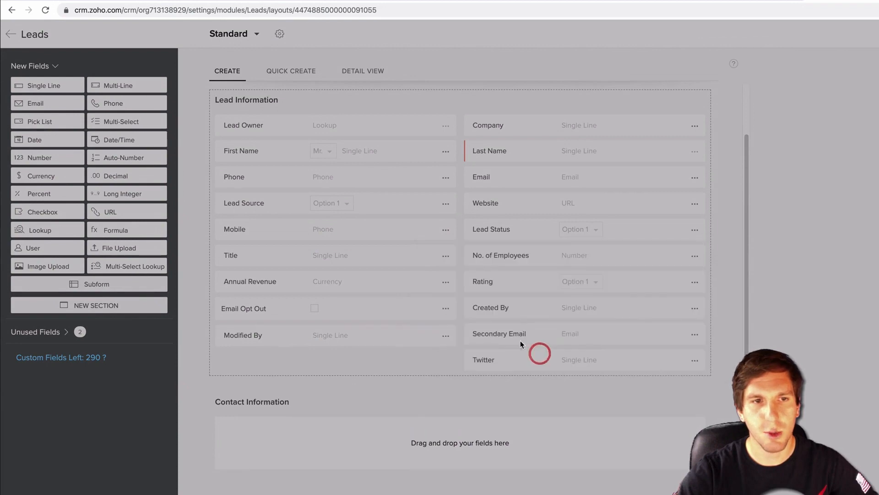
pyautogui.click(446, 256)
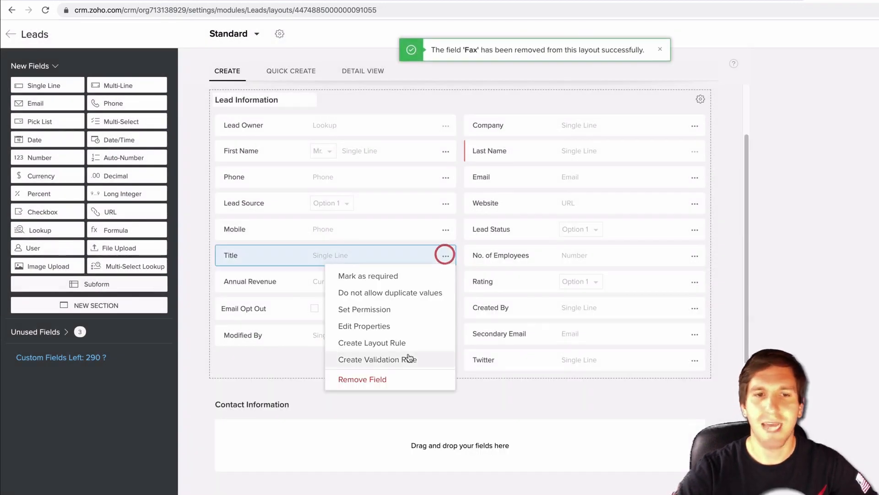
pyautogui.click(392, 380)
pyautogui.click(528, 349)
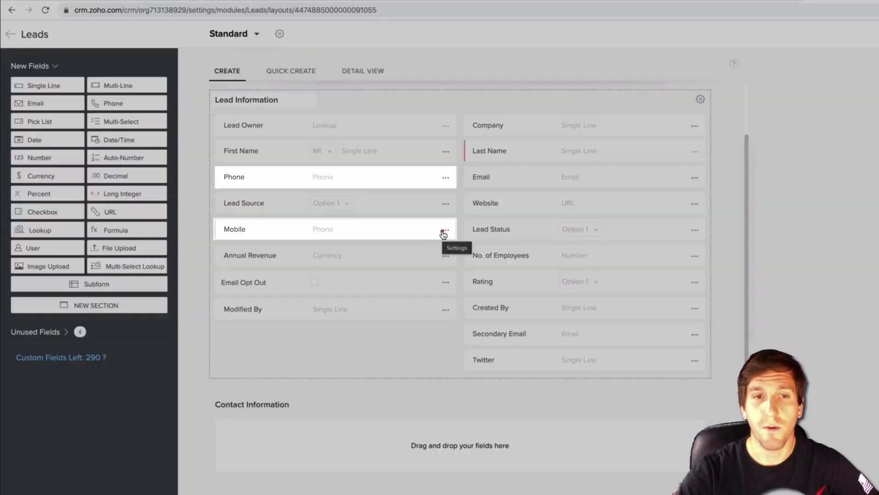
pyautogui.click(445, 230)
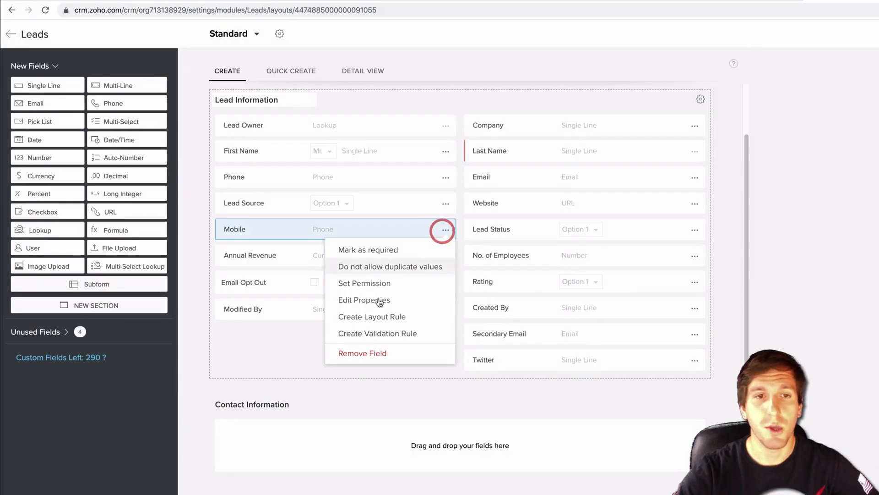
pyautogui.click(359, 353)
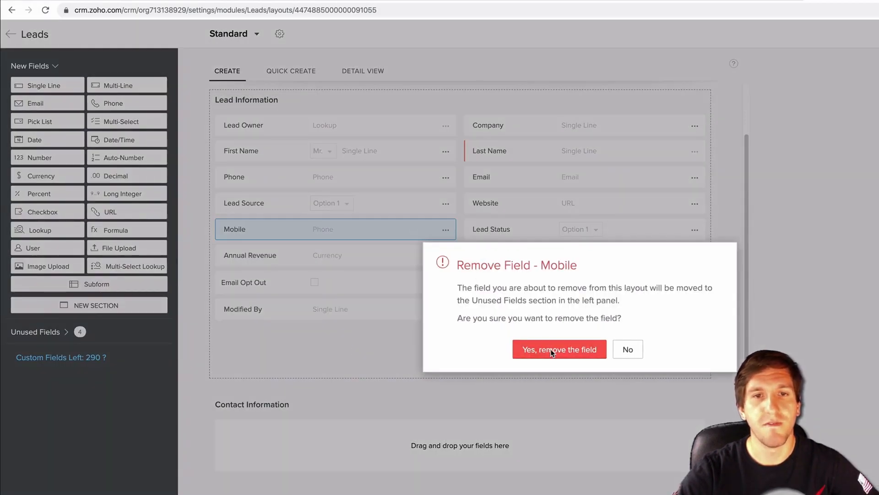
pyautogui.click(552, 351)
pyautogui.click(696, 258)
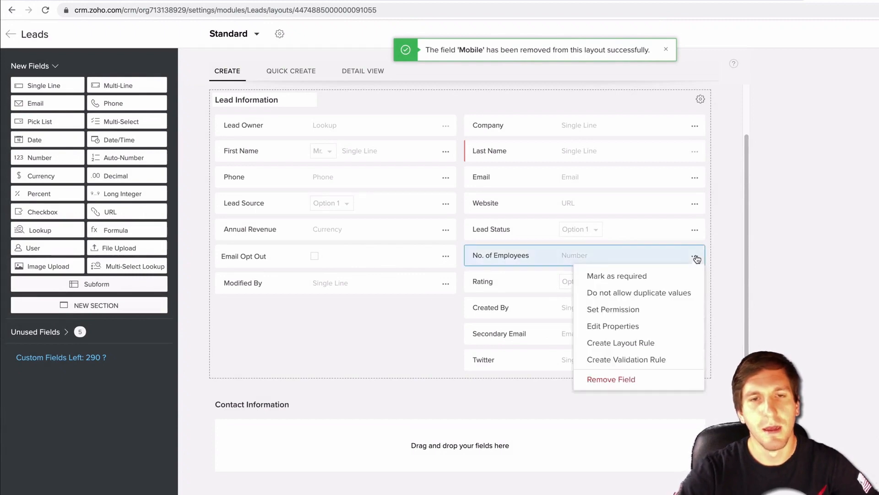
pyautogui.click(621, 380)
pyautogui.click(538, 348)
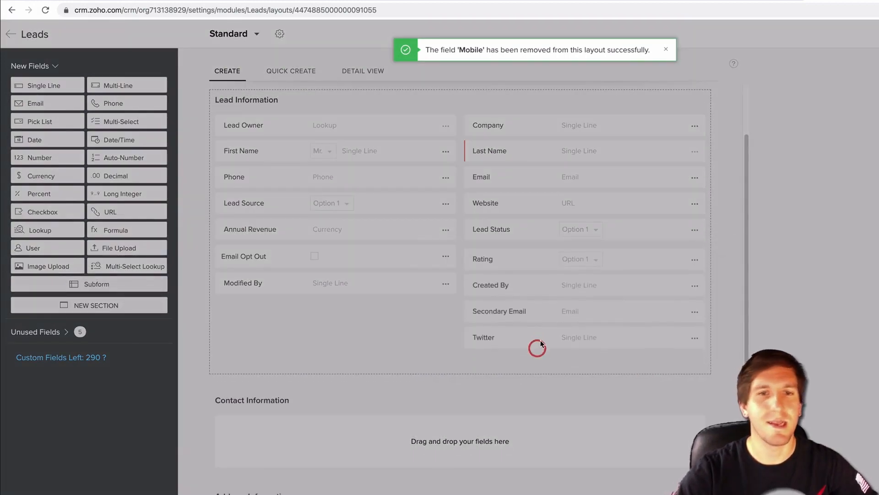
# - Remove the Rating, Twitter, Secondary Email, Website and Annual Revenue fields from the layout
pyautogui.click(696, 255)
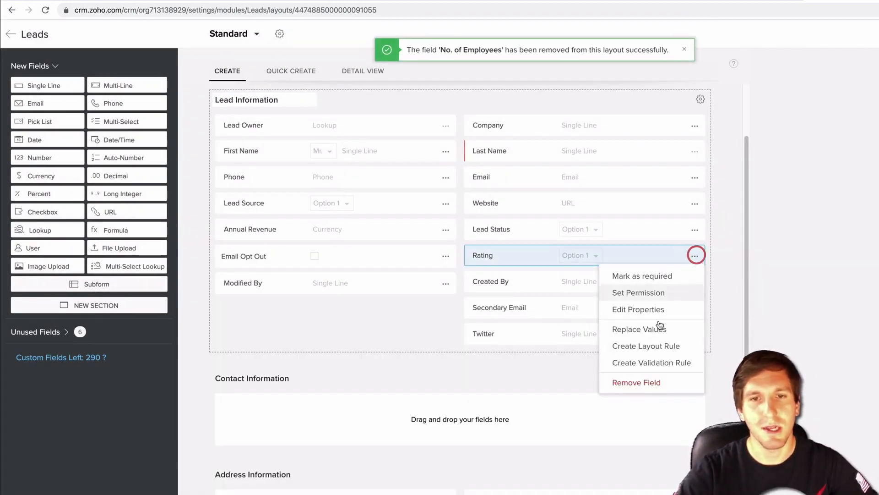
pyautogui.click(621, 383)
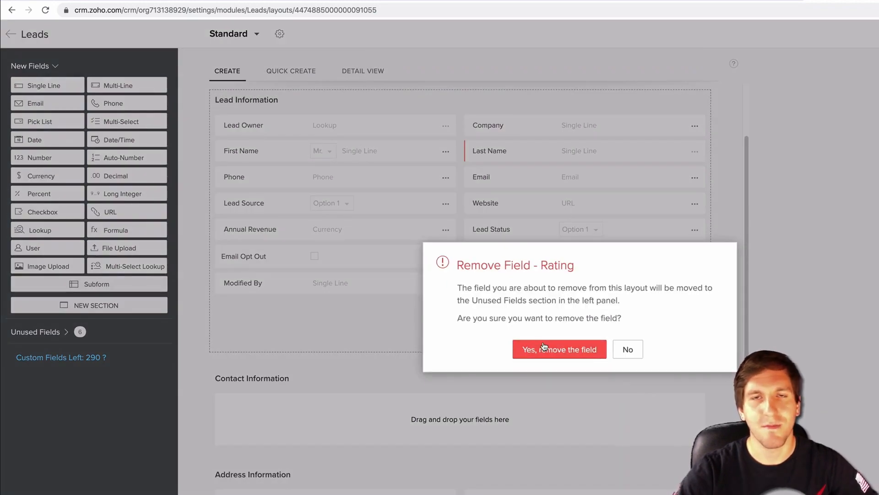
pyautogui.click(545, 347)
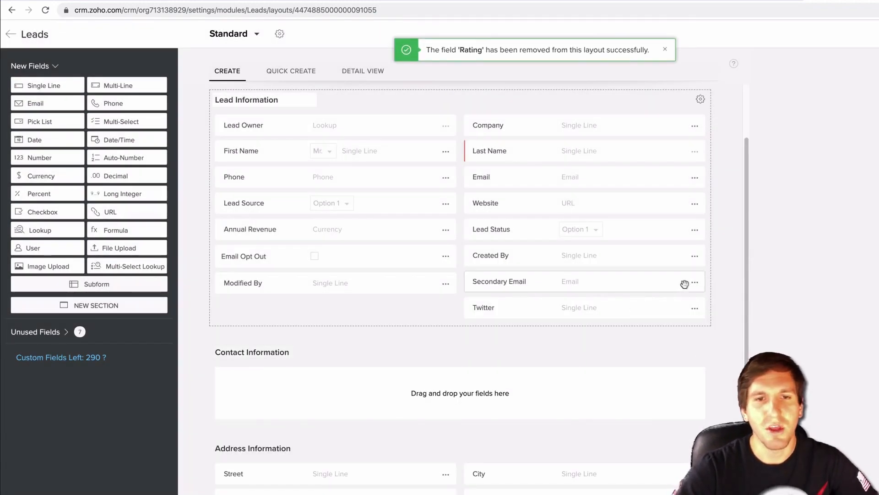
pyautogui.click(695, 308)
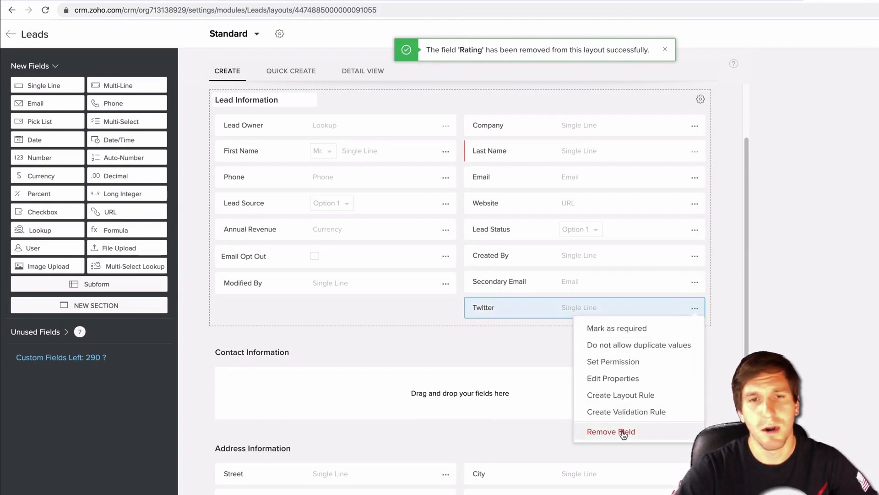
pyautogui.click(622, 430)
pyautogui.click(564, 348)
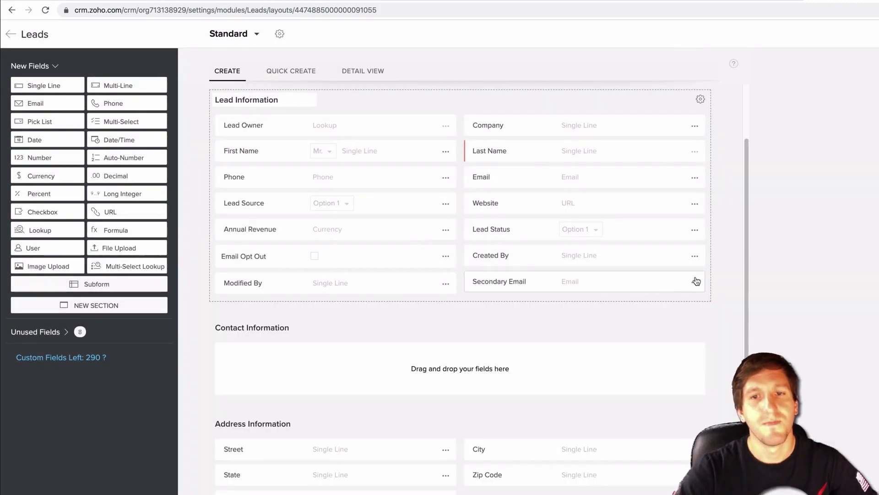
pyautogui.click(695, 281)
pyautogui.click(600, 409)
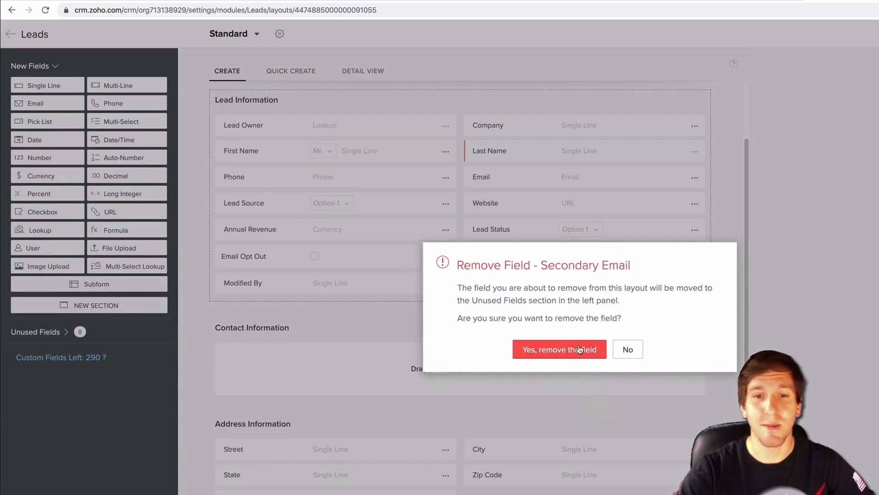
pyautogui.click(578, 346)
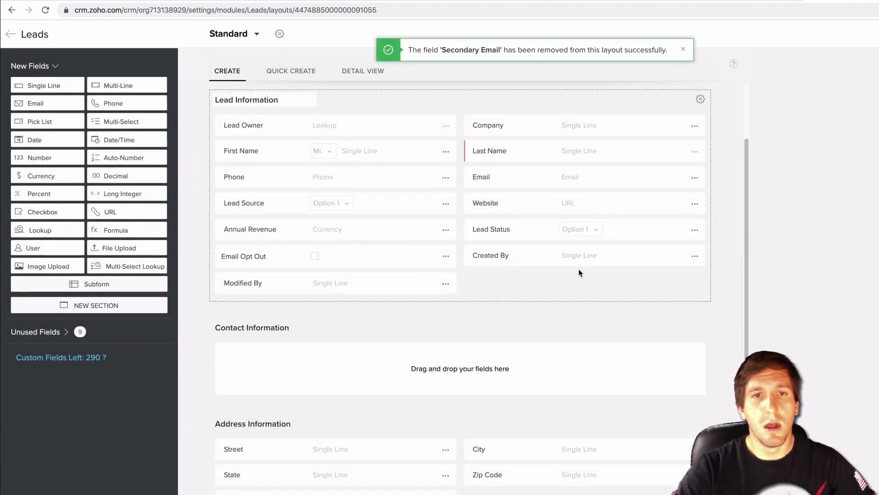
pyautogui.click(695, 205)
pyautogui.click(619, 328)
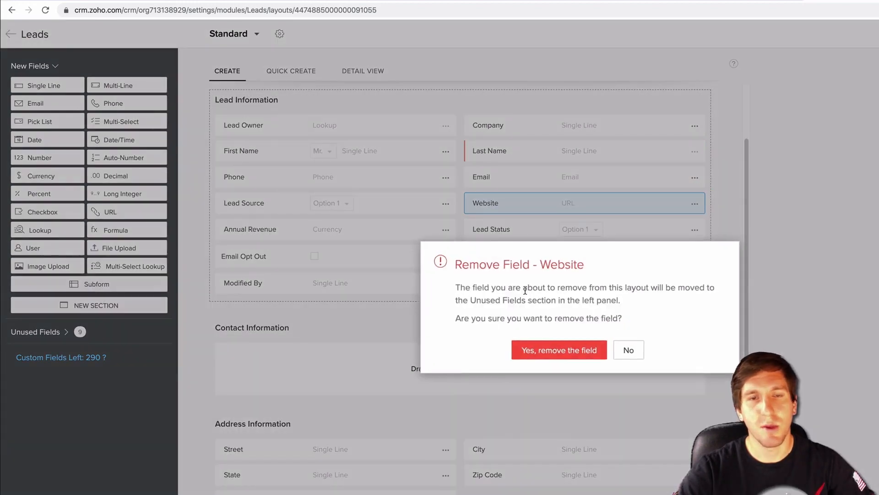
pyautogui.click(544, 352)
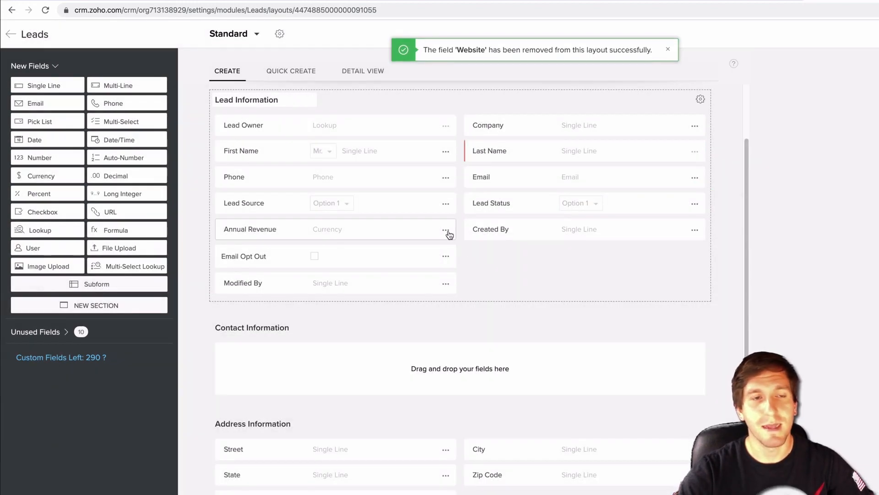
pyautogui.click(445, 230)
pyautogui.click(416, 336)
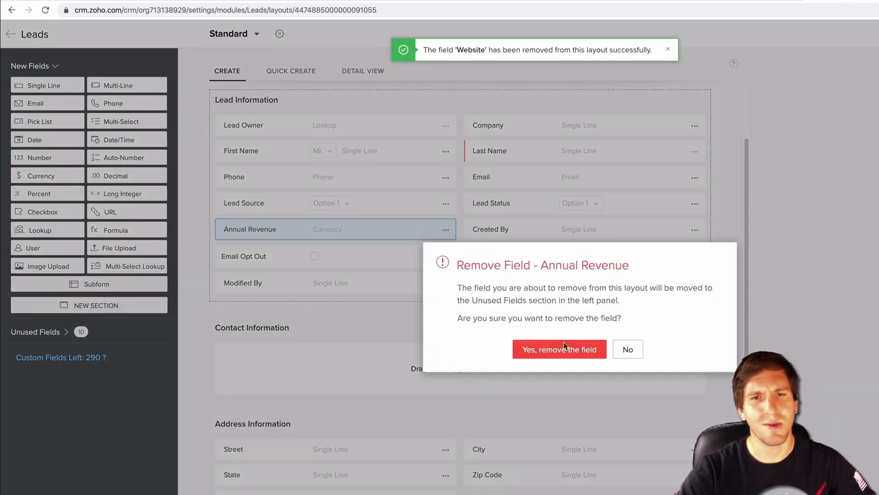
pyautogui.click(564, 345)
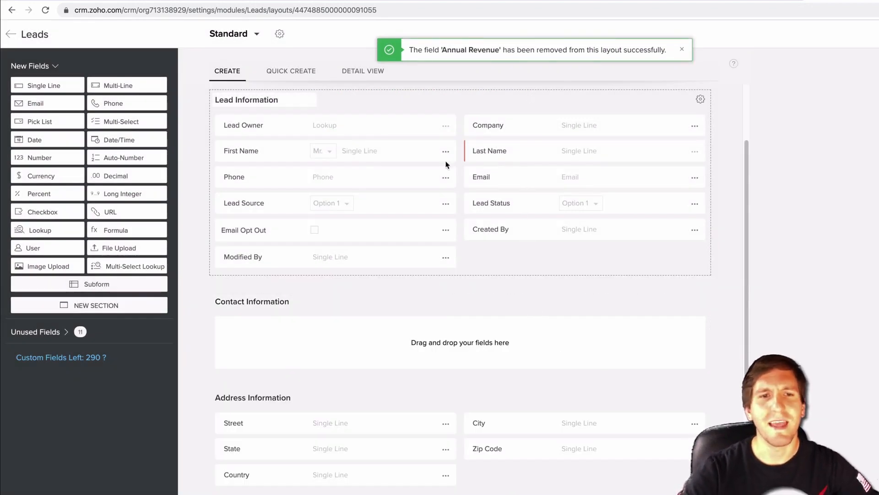
# - Drag Email, Phone and Email Opt Out from Lead Information into Contact Information
pyautogui.scroll(-4, 449, 253)
pyautogui.scroll(-1, 451, 255)
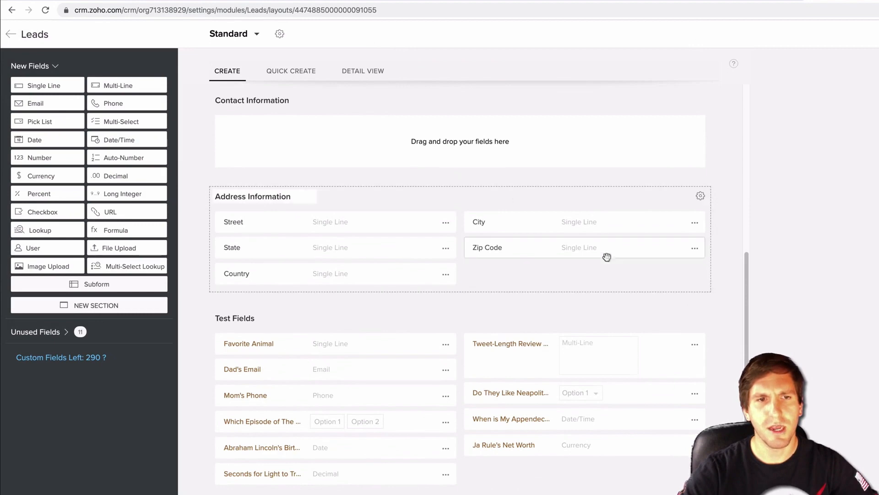
pyautogui.scroll(-2, 508, 251)
pyautogui.scroll(1, 402, 251)
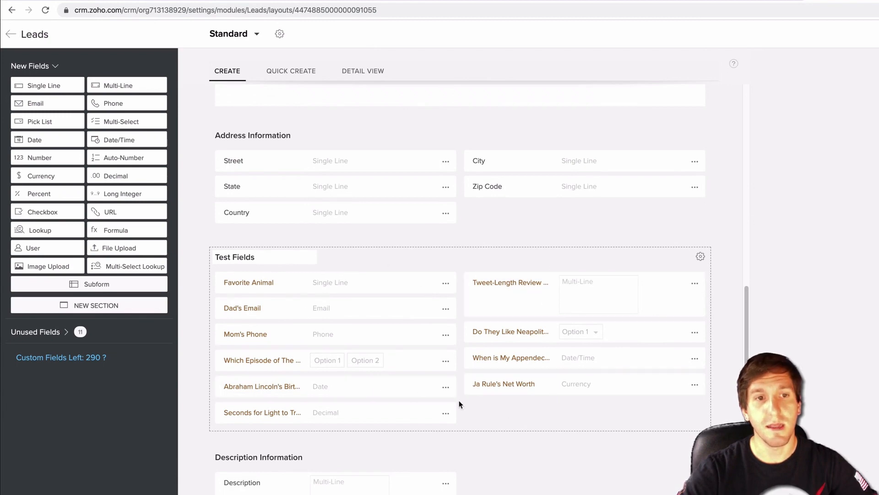
pyautogui.scroll(2, 600, 364)
pyautogui.scroll(6, 599, 365)
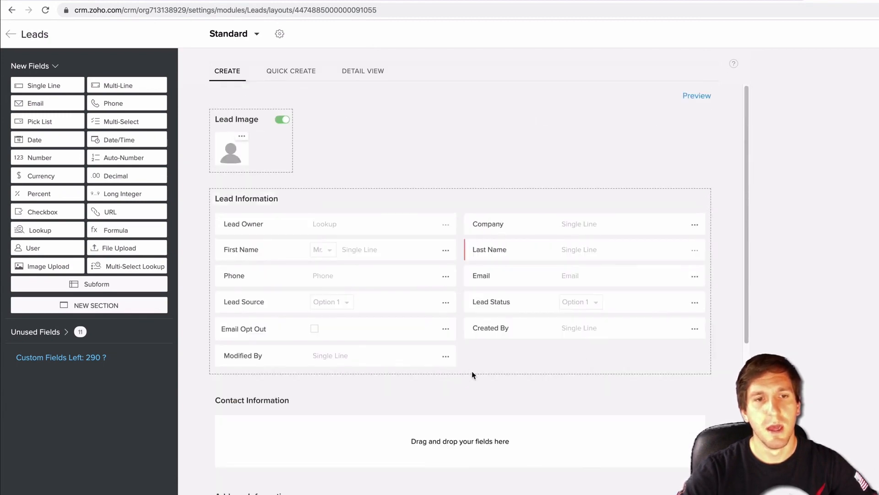
pyautogui.scroll(-1, 473, 382)
pyautogui.scroll(2, 472, 379)
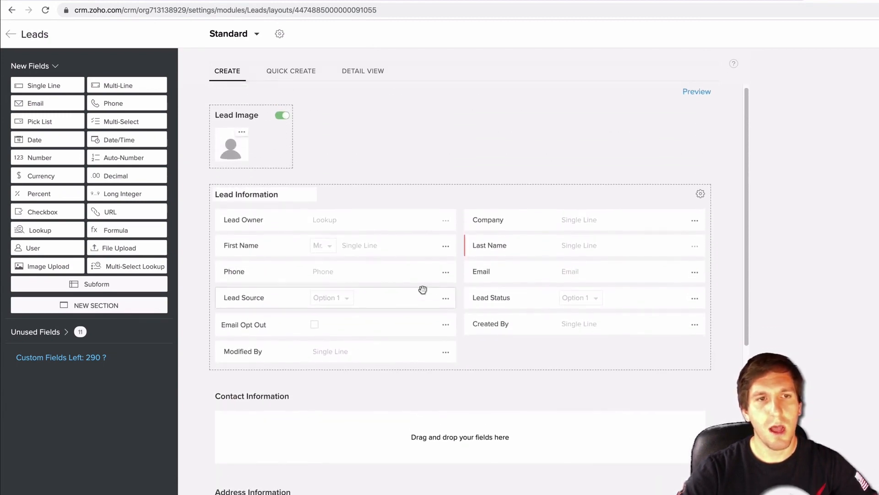
pyautogui.moveTo(616, 277); pyautogui.dragTo(369, 428)
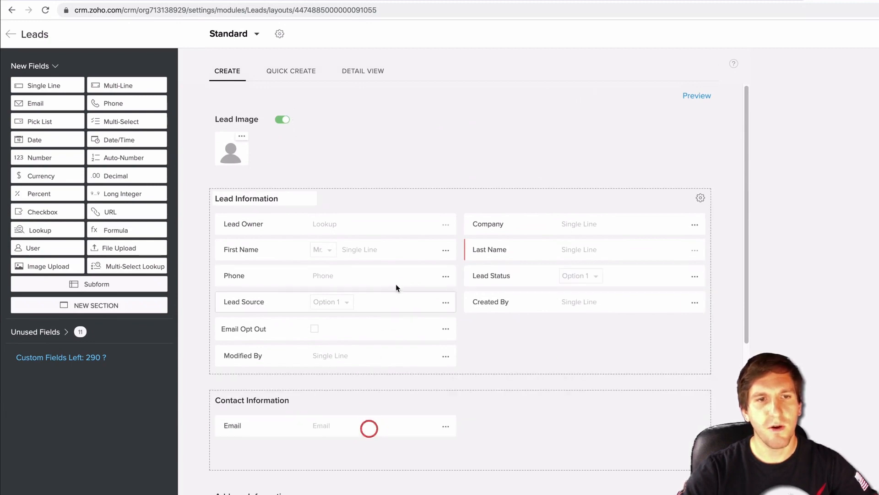
pyautogui.moveTo(402, 275); pyautogui.dragTo(611, 428)
pyautogui.moveTo(372, 308); pyautogui.dragTo(368, 414)
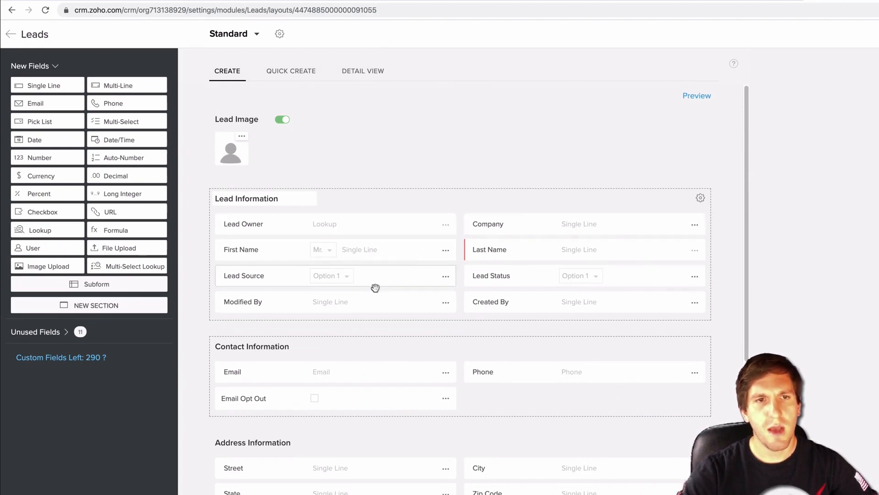
pyautogui.scroll(-2, 585, 309)
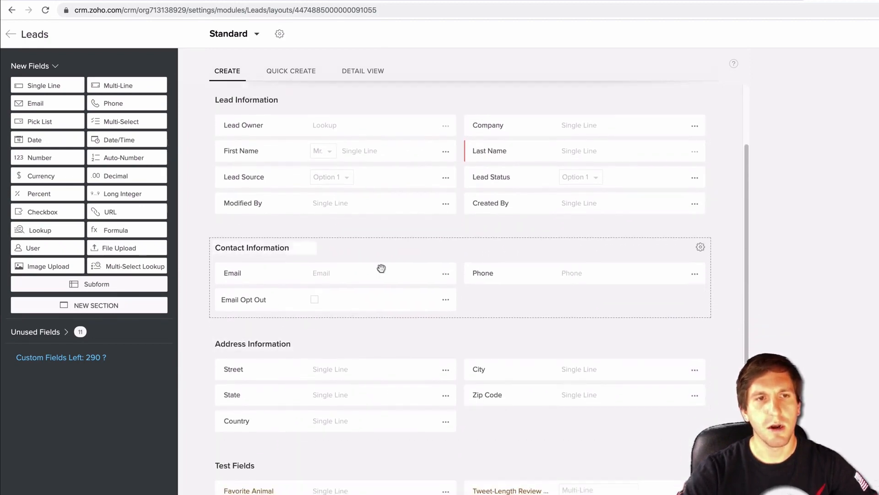
pyautogui.scroll(2, 705, 171)
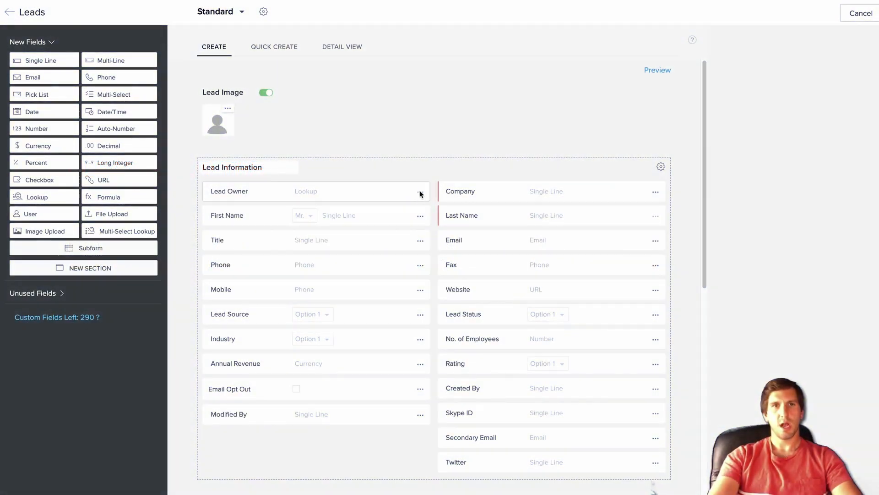
# - Move Title lower in the left column and relocate Skype ID into the Test Fields section
pyautogui.scroll(-3, 381, 248)
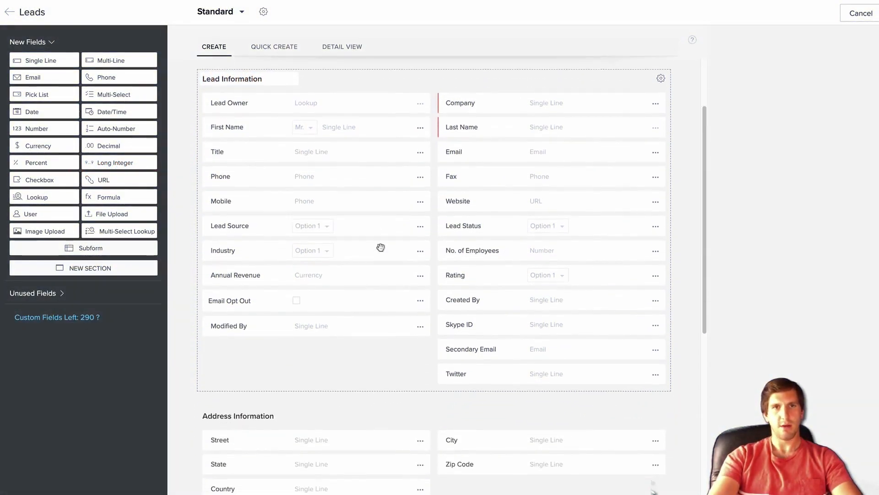
pyautogui.scroll(3, 380, 248)
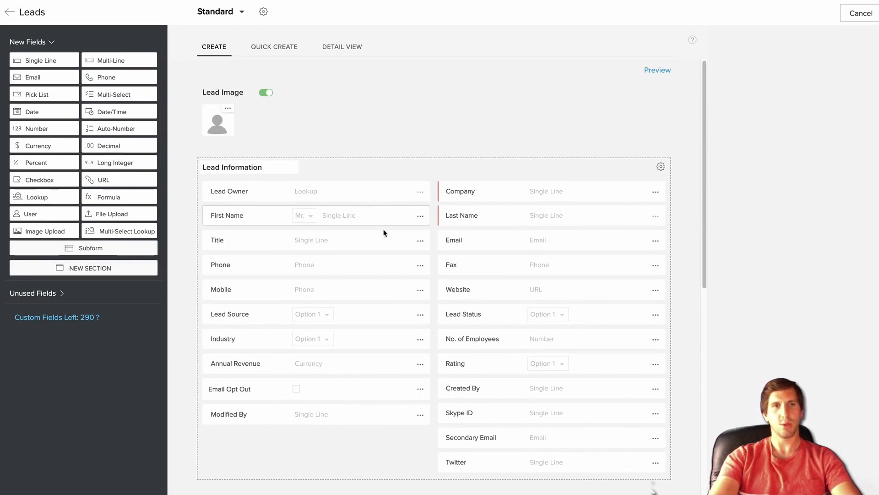
pyautogui.moveTo(372, 240); pyautogui.dragTo(361, 414)
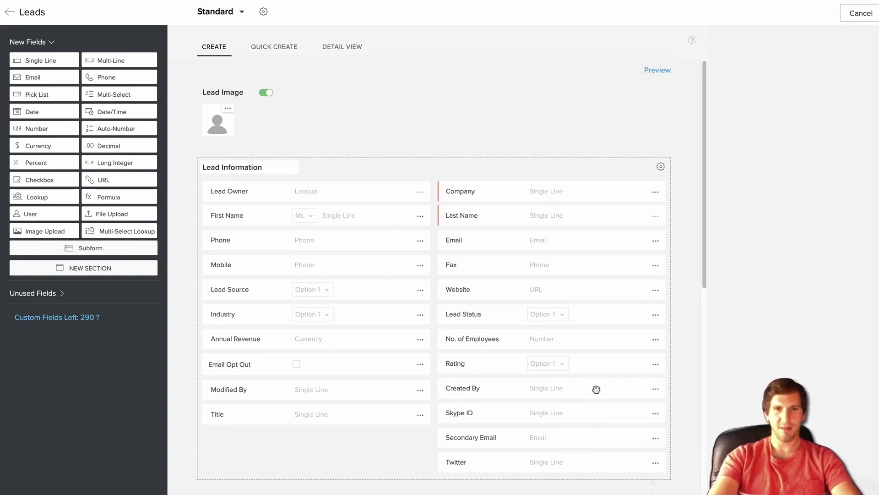
pyautogui.moveTo(596, 417); pyautogui.dragTo(321, 456)
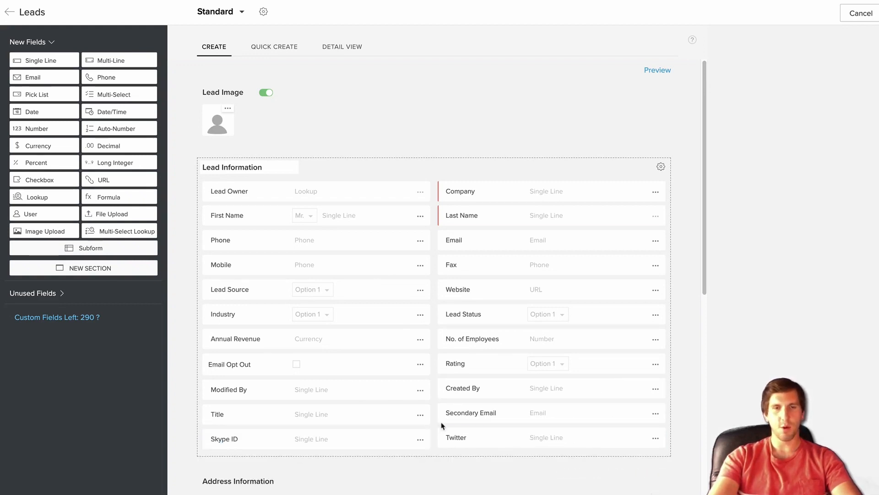
pyautogui.scroll(-5, 446, 424)
pyautogui.moveTo(363, 225)
pyautogui.mouseDown()
pyautogui.moveTo(386, 425)
pyautogui.moveTo(386, 402)
pyautogui.moveTo(379, 406)
pyautogui.moveTo(381, 223)
pyautogui.mouseUp()
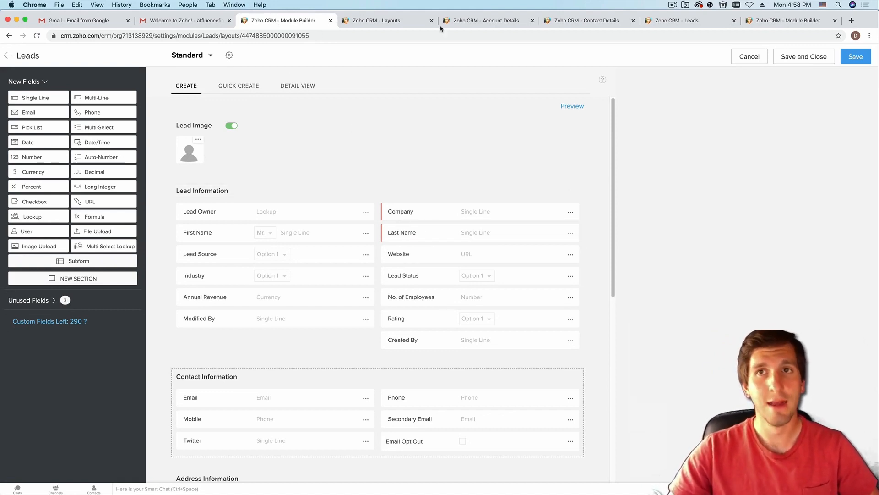
# - Start a new lead with first and last name 'Test' and try saving it
pyautogui.click(685, 26)
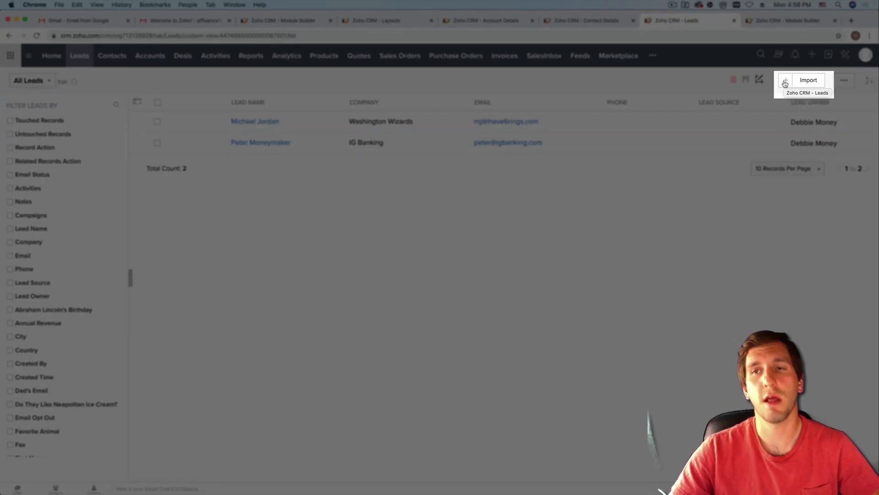
pyautogui.click(785, 82)
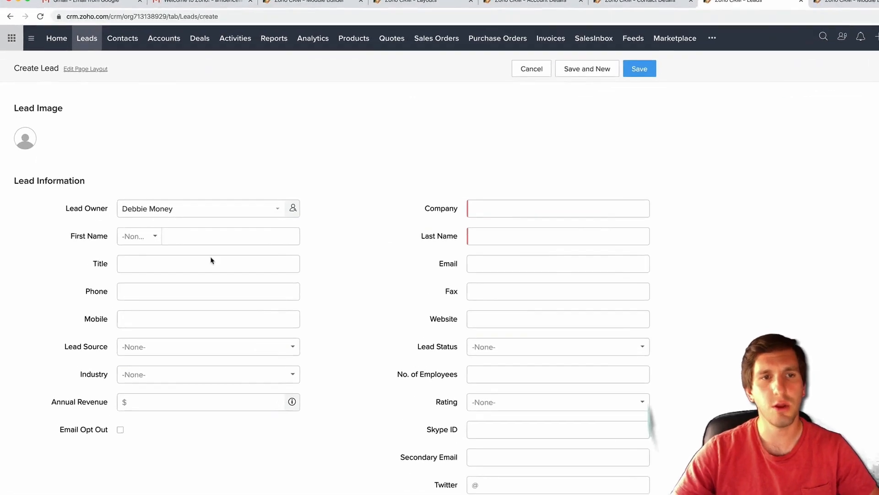
pyautogui.click(203, 235)
pyautogui.write('Test')
pyautogui.click(530, 234)
pyautogui.write('Test')
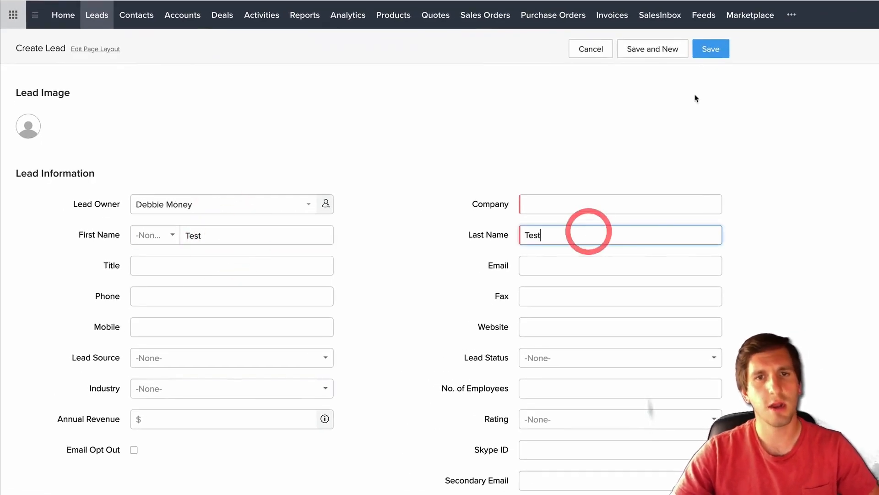
pyautogui.click(710, 49)
pyautogui.click(711, 49)
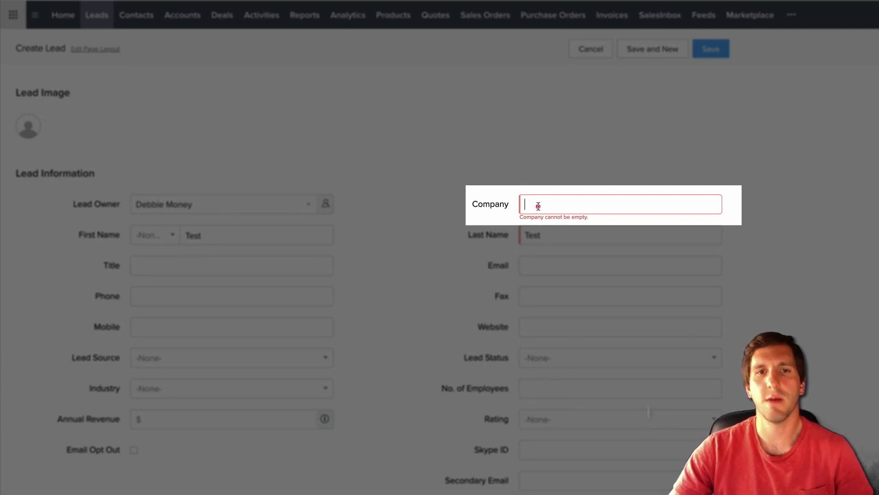
# - Enter 'Test Company' as the company name and save the lead
pyautogui.click(538, 205)
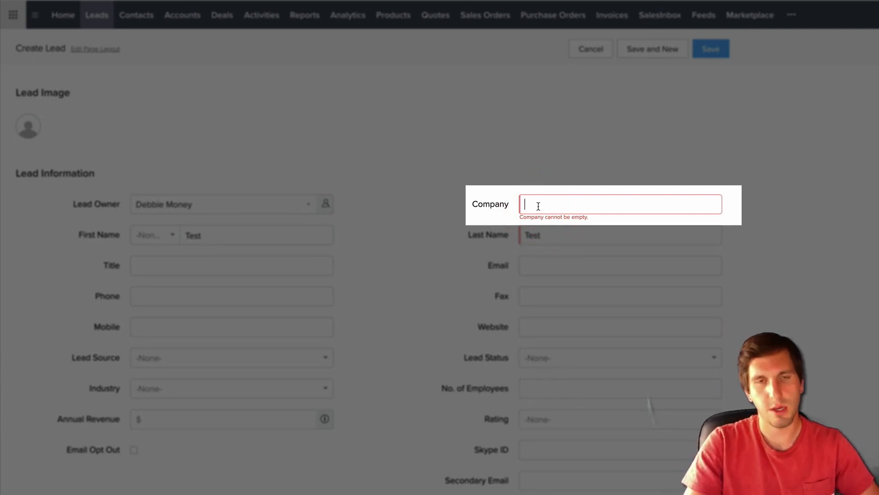
pyautogui.write('Test Compa')
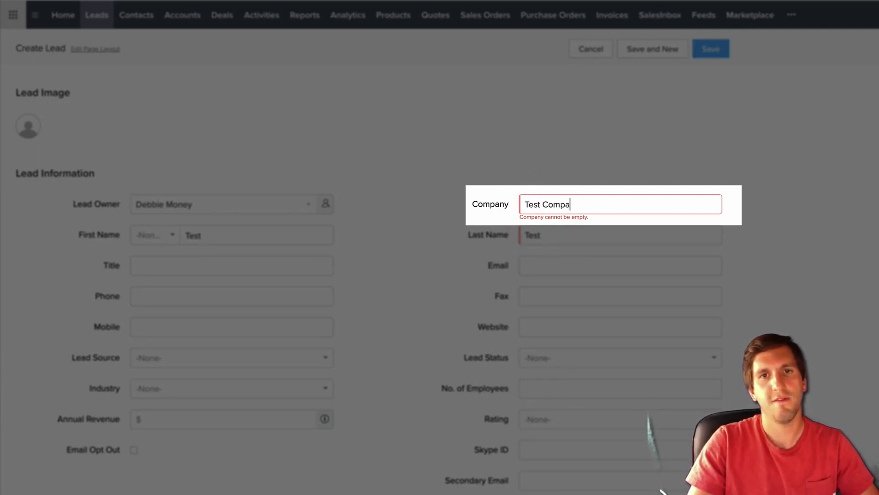
pyautogui.write('ny')
pyautogui.click(711, 49)
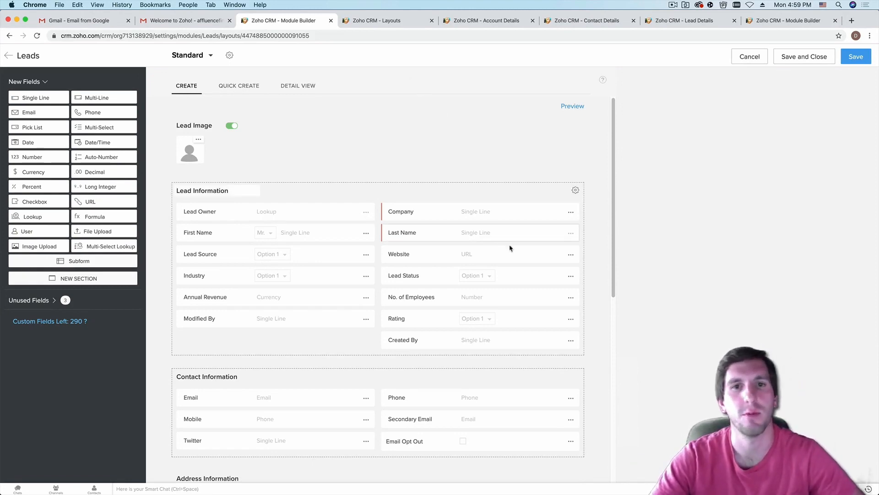
# - Mark Website as required, save the Standard Leads layout, and return to the lead's details
pyautogui.click(571, 254)
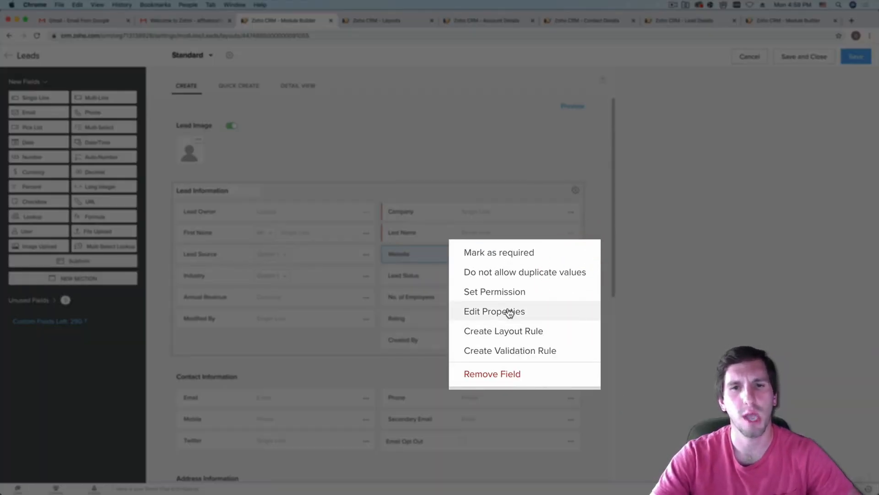
pyautogui.click(500, 252)
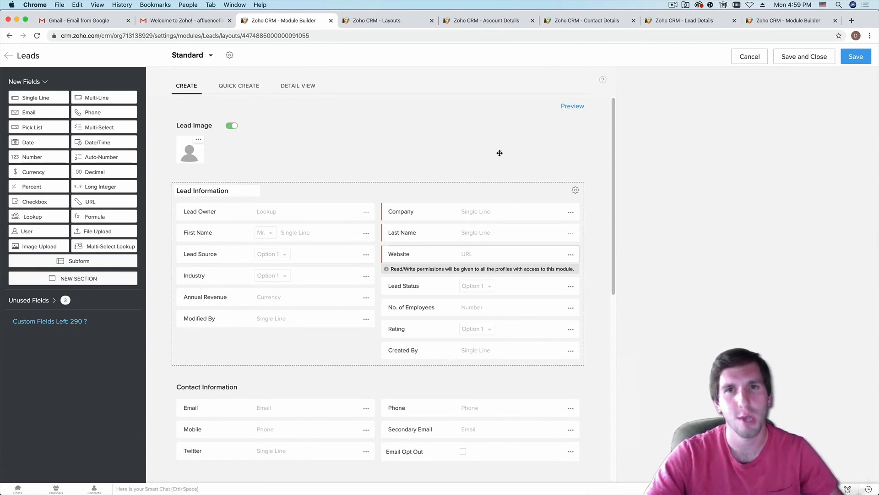
pyautogui.click(853, 56)
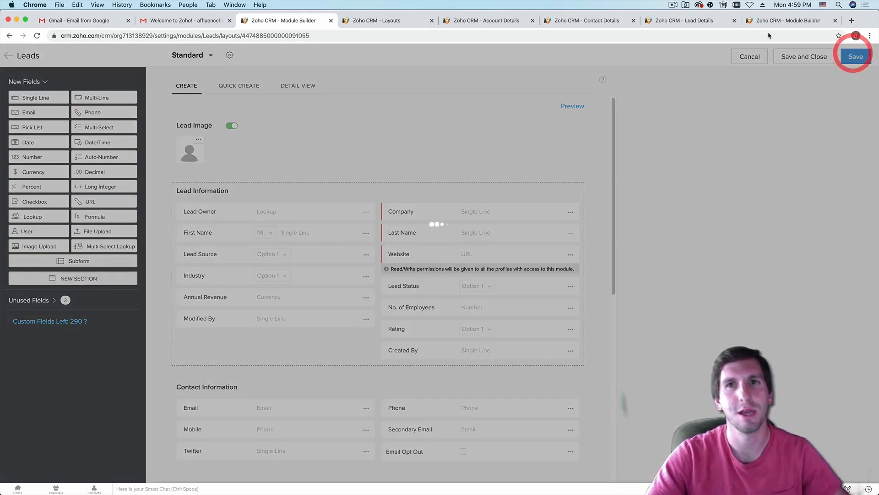
pyautogui.click(692, 22)
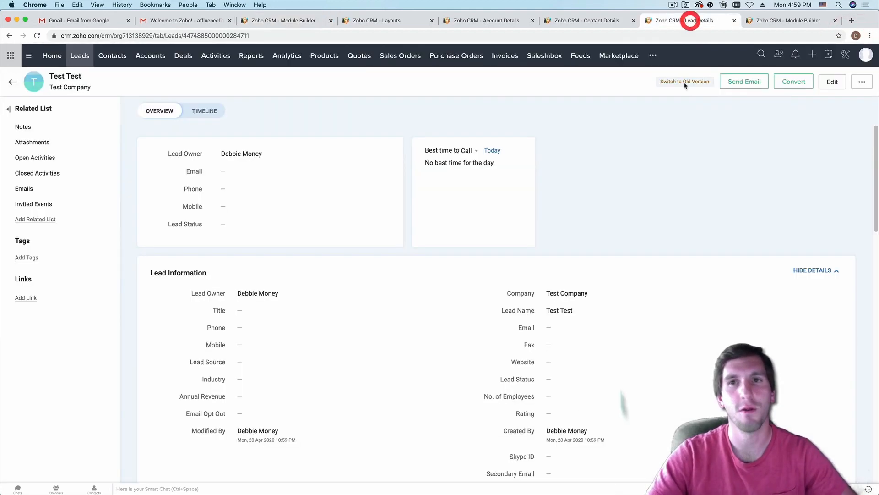
# - Create a new lead with First Name Test, Last Name TEst, Company Test and Website N/A, and try saving it
pyautogui.click(815, 55)
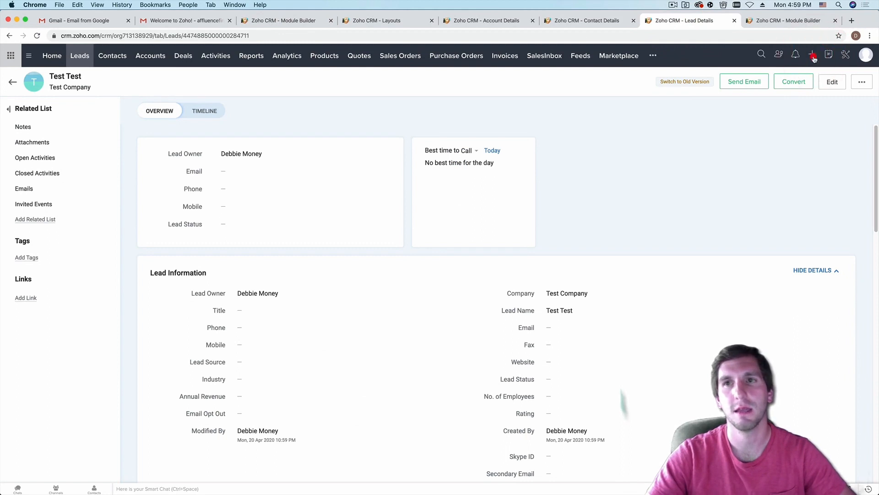
pyautogui.click(815, 59)
pyautogui.click(831, 75)
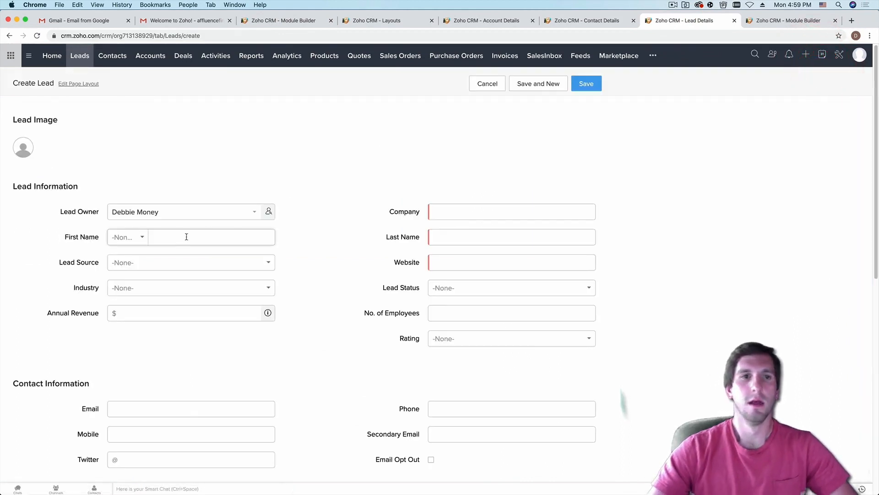
pyautogui.click(486, 259)
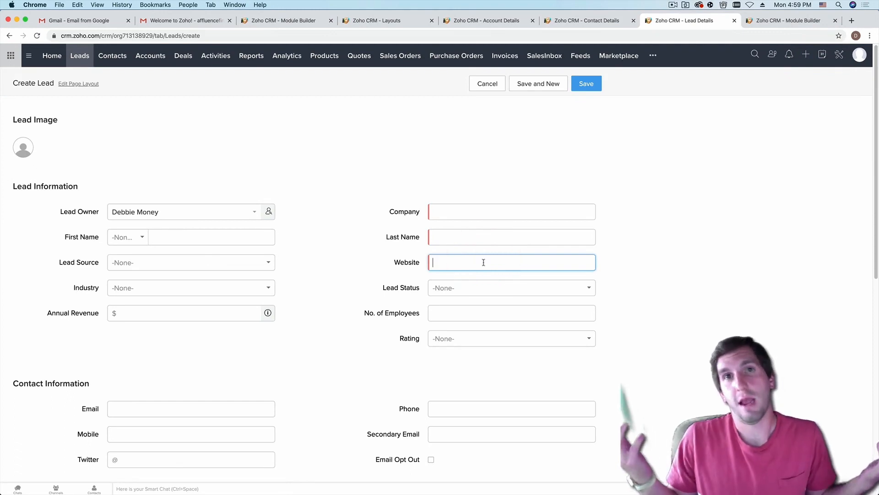
pyautogui.write('N/A')
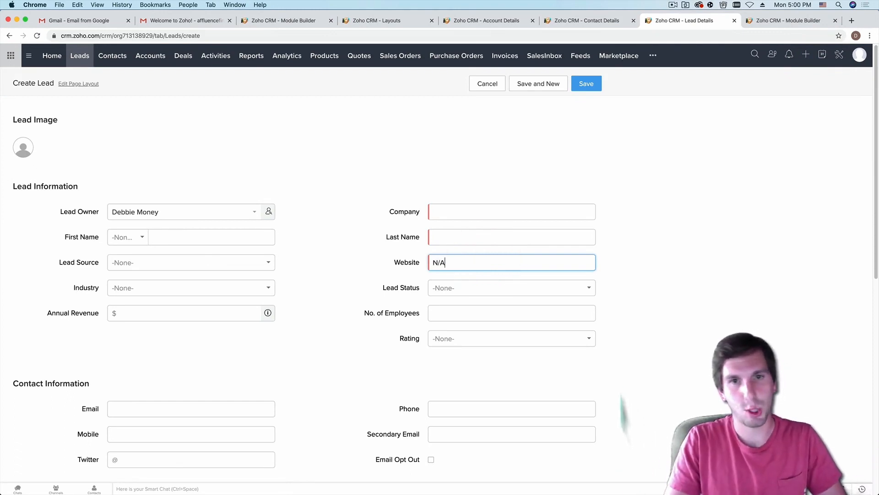
pyautogui.click(254, 238)
pyautogui.write('Test')
pyautogui.click(442, 237)
pyautogui.write('TEst')
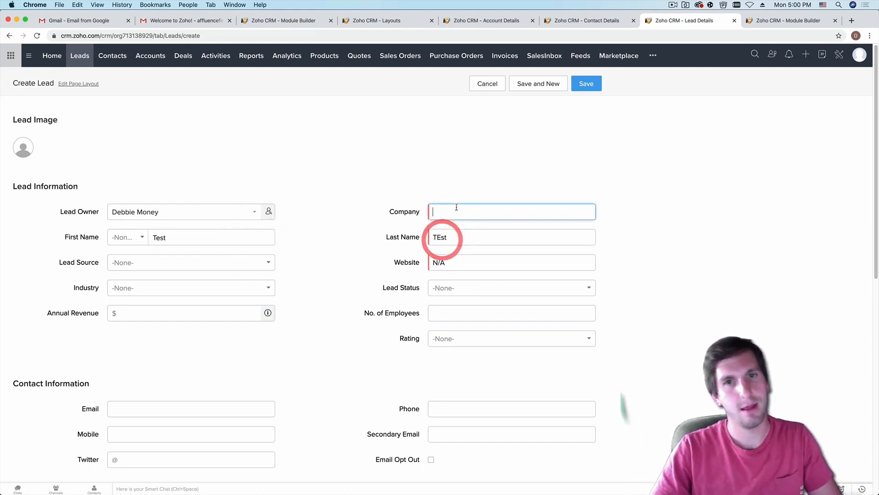
pyautogui.click(456, 209)
pyautogui.write('Test')
pyautogui.click(587, 83)
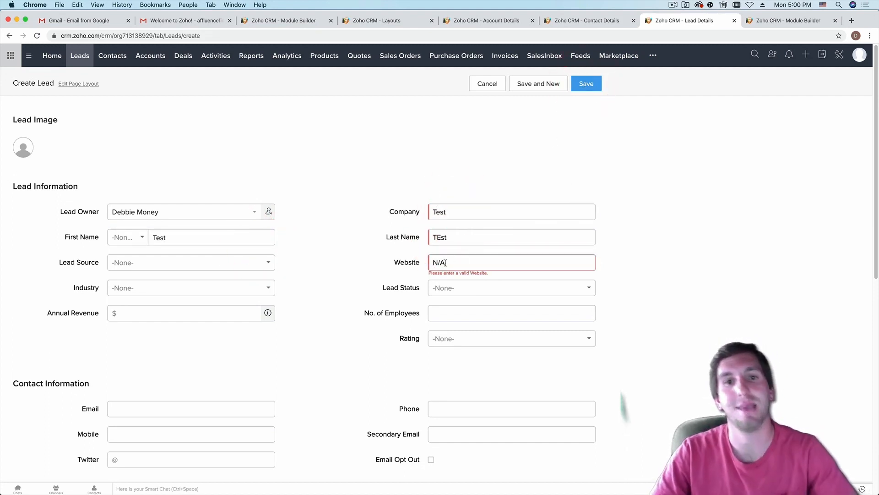
# - Replace the rejected Website value with N/A.com and return to the Leads layout editor
pyautogui.moveTo(450, 265); pyautogui.dragTo(424, 267)
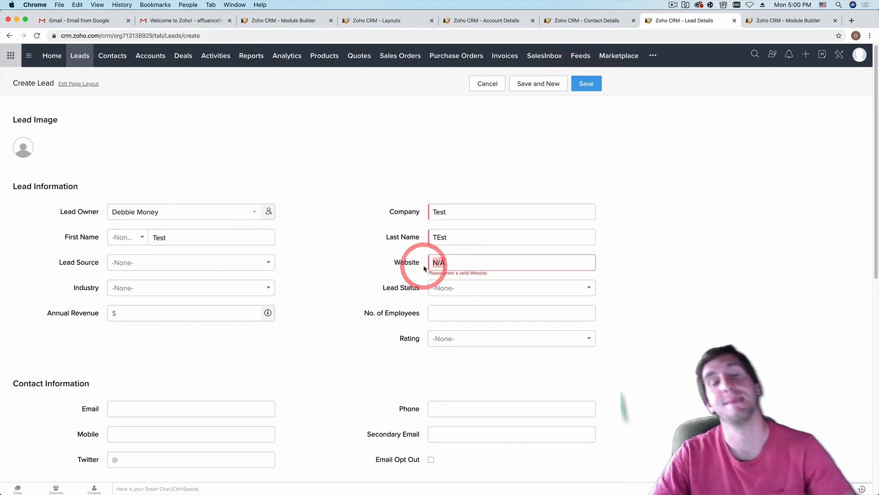
pyautogui.write('N/A.com')
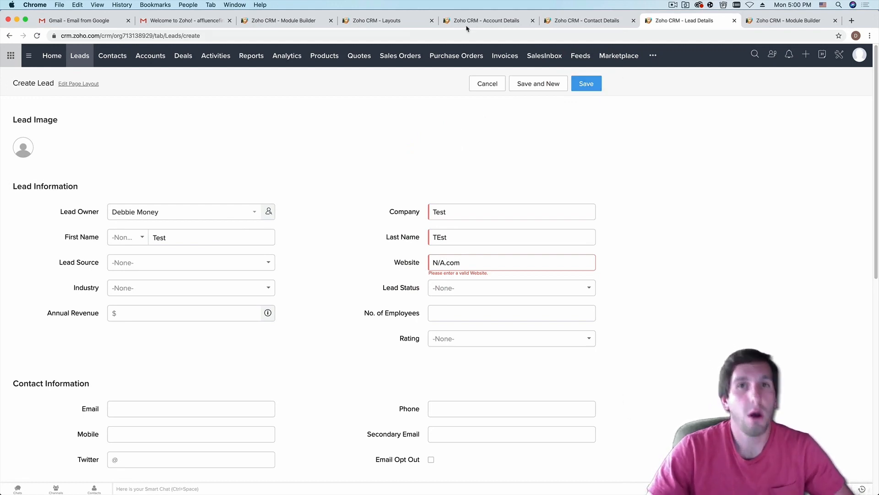
pyautogui.click(297, 19)
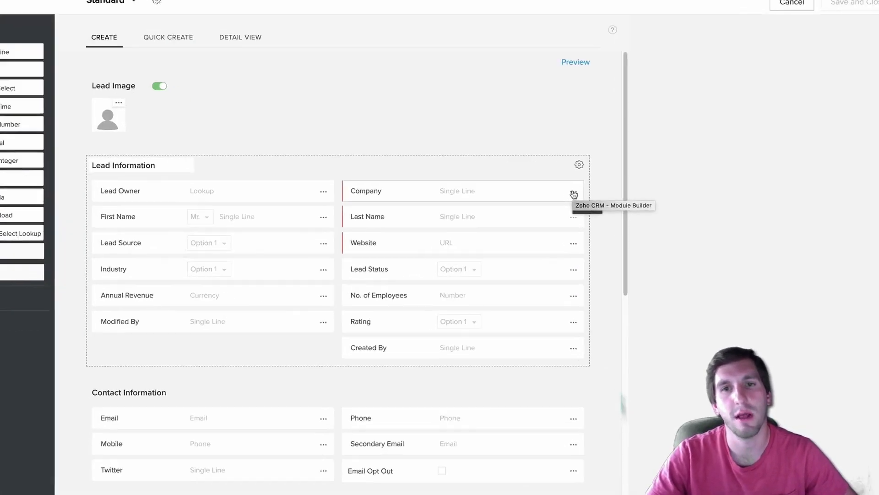
pyautogui.click(570, 214)
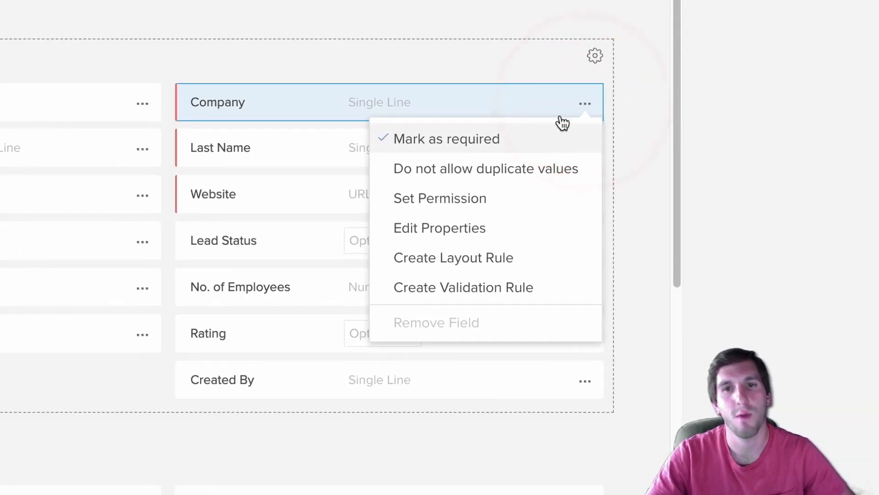
# - Untick Mark as required for Company and Website, then save the Standard Leads layout
pyautogui.click(455, 142)
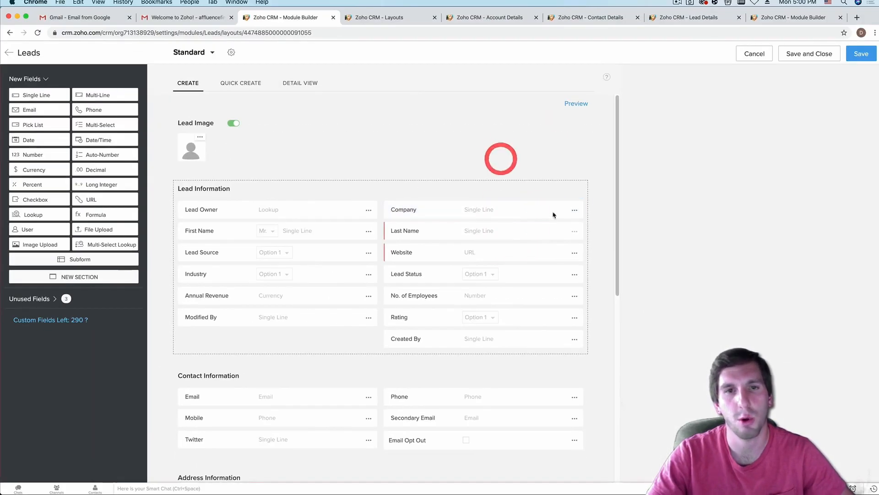
pyautogui.click(574, 254)
pyautogui.click(515, 270)
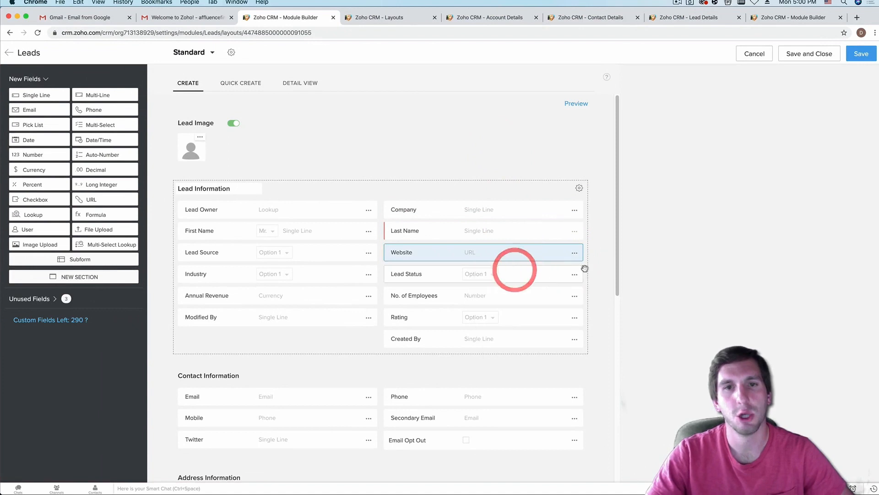
pyautogui.click(667, 259)
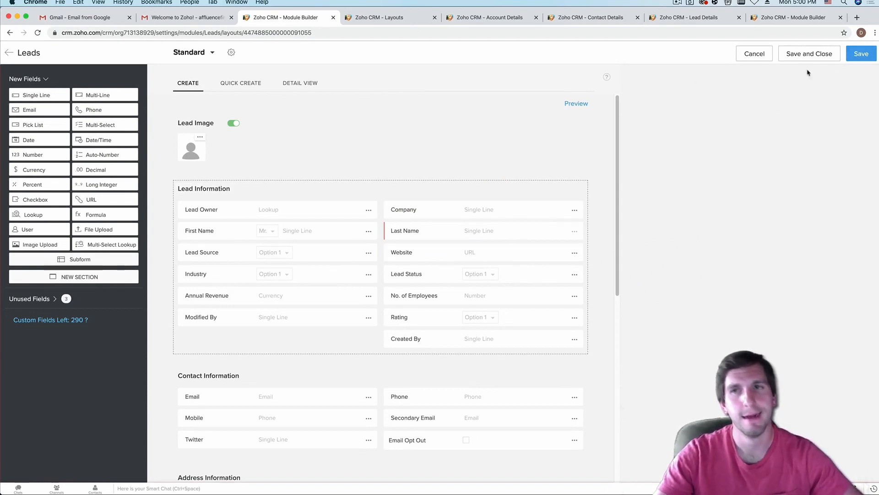
pyautogui.click(854, 59)
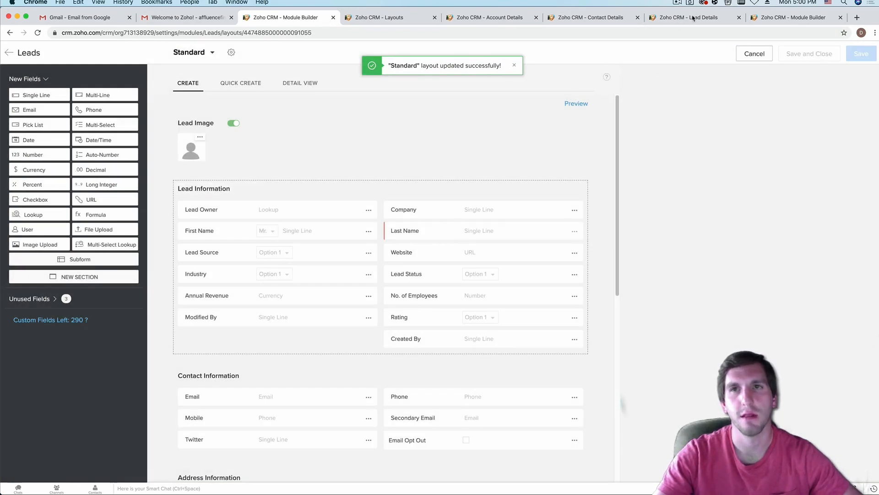
pyautogui.click(693, 18)
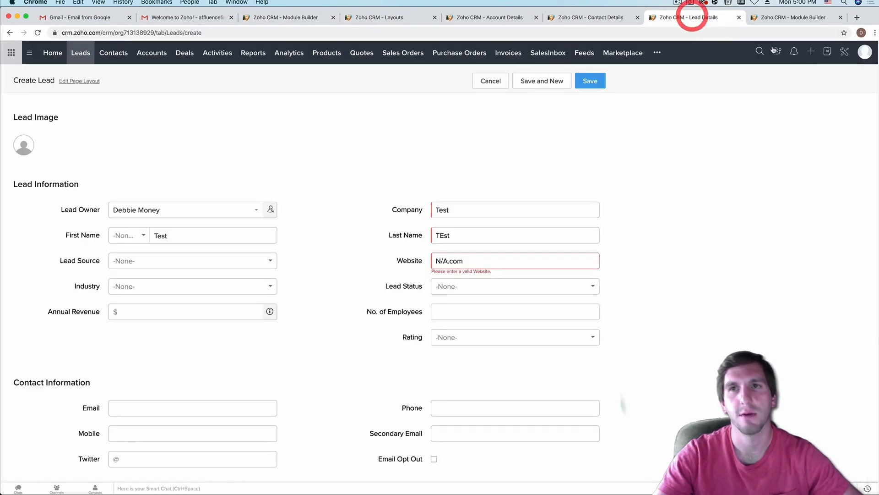
# - Reload the lead form and save a lead with only First Name Test and Last Name Test
pyautogui.press('super+r')
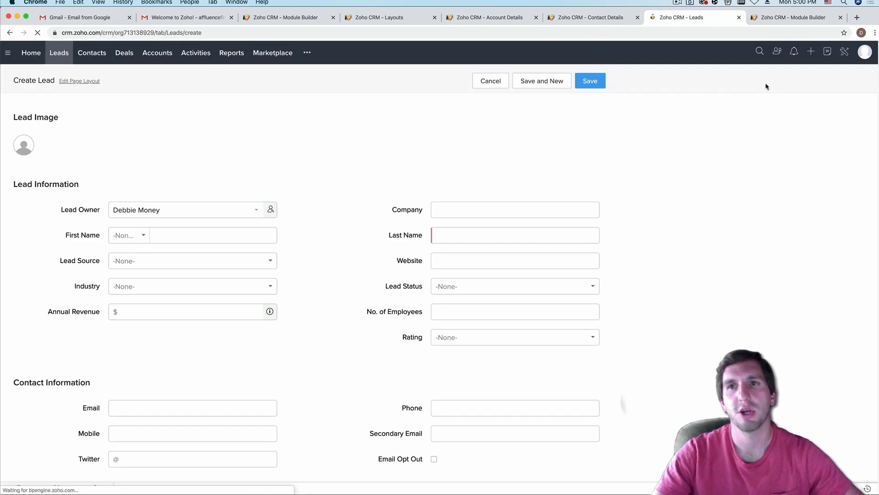
pyautogui.click(481, 209)
pyautogui.click(452, 266)
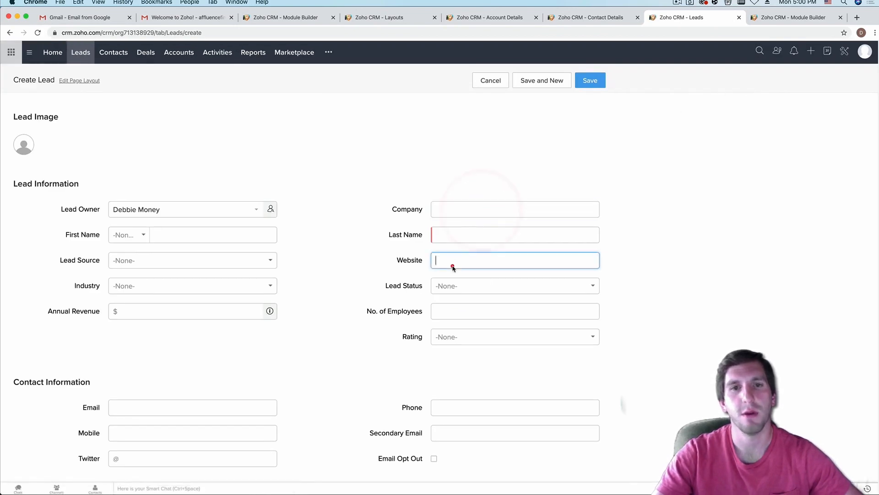
pyautogui.click(165, 234)
pyautogui.write('Test')
pyautogui.click(457, 234)
pyautogui.write('Test')
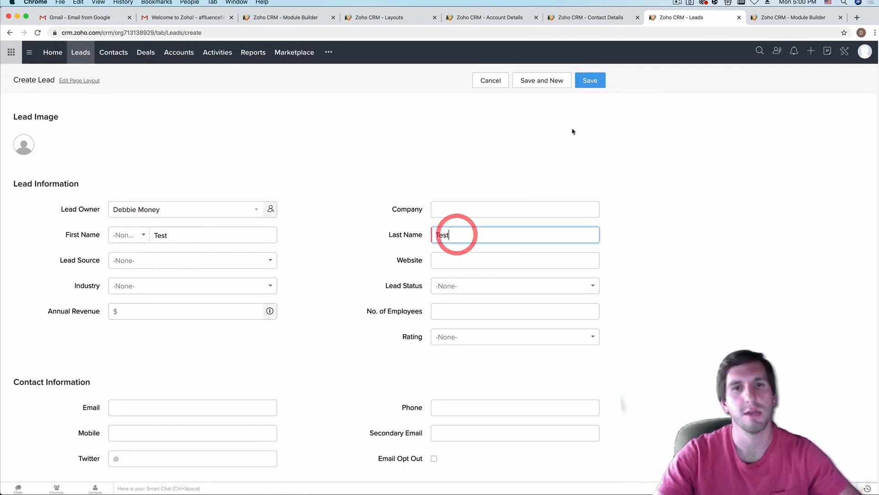
pyautogui.click(590, 81)
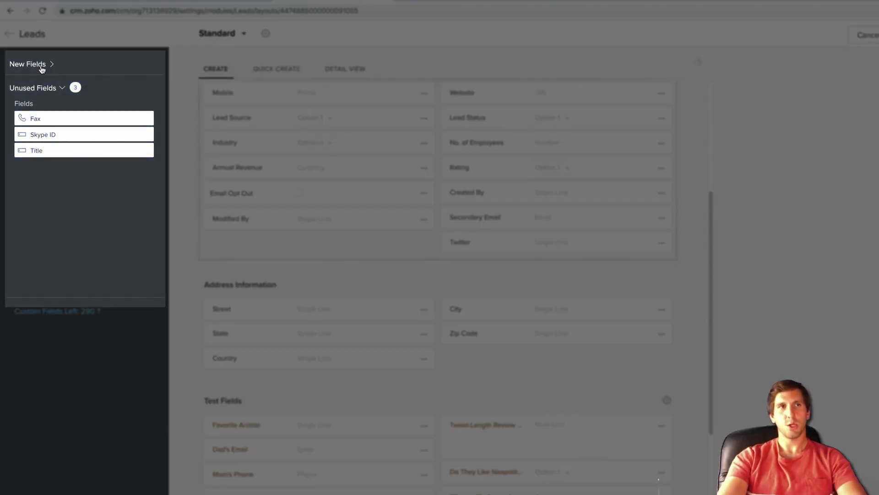
# - Add a new section below Lead Information and name it Contact Information
pyautogui.click(41, 68)
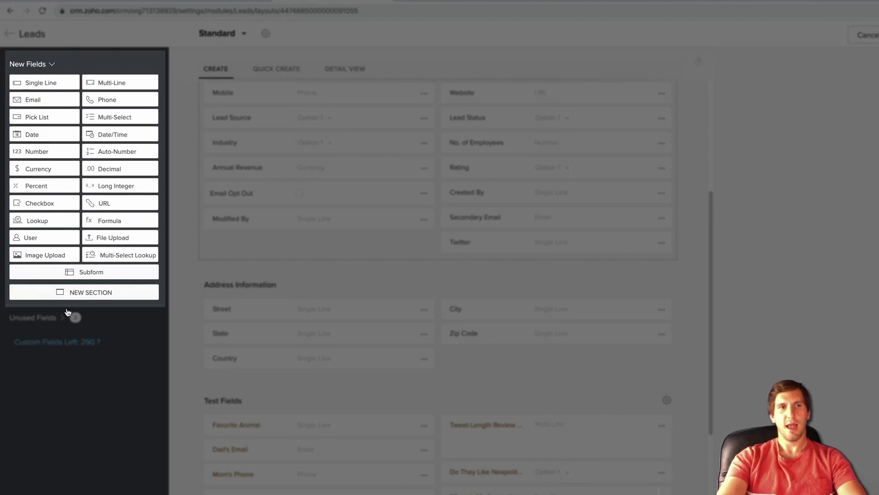
pyautogui.moveTo(78, 297); pyautogui.dragTo(285, 190)
pyautogui.scroll(2, 386, 354)
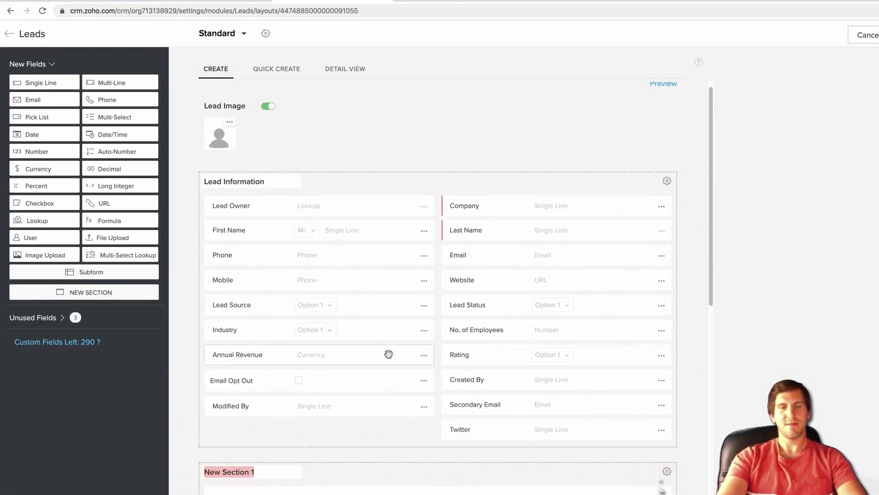
pyautogui.scroll(-2, 390, 354)
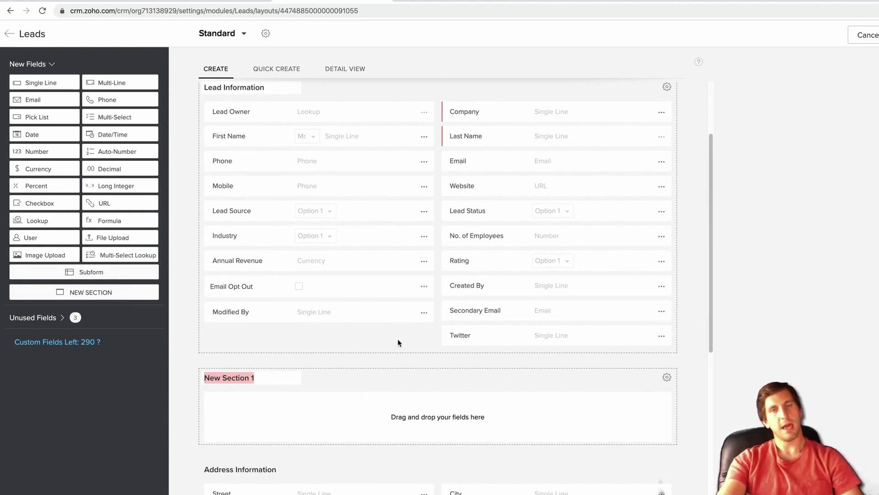
pyautogui.scroll(-2, 383, 367)
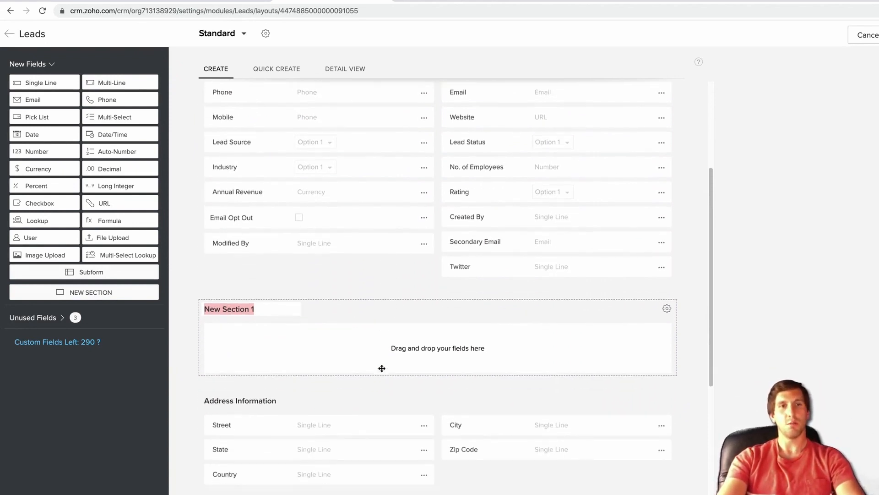
pyautogui.scroll(1, 383, 367)
pyautogui.scroll(-2, 382, 367)
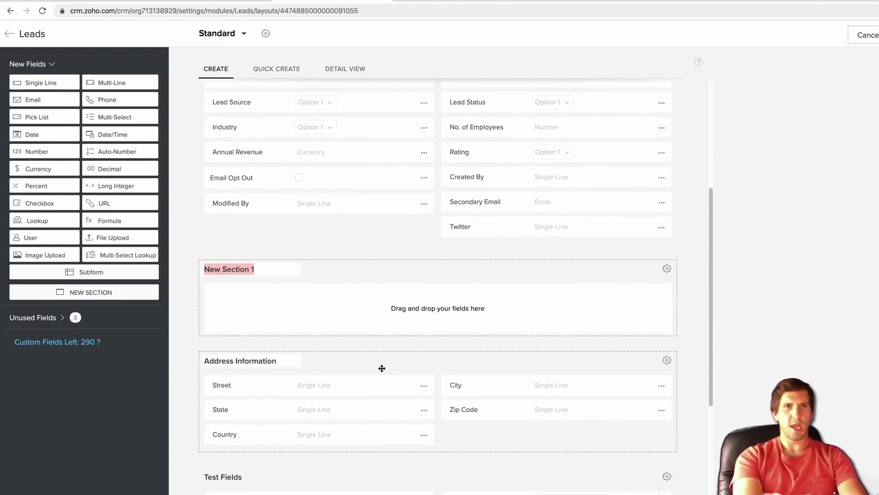
pyautogui.write('Contact Information')
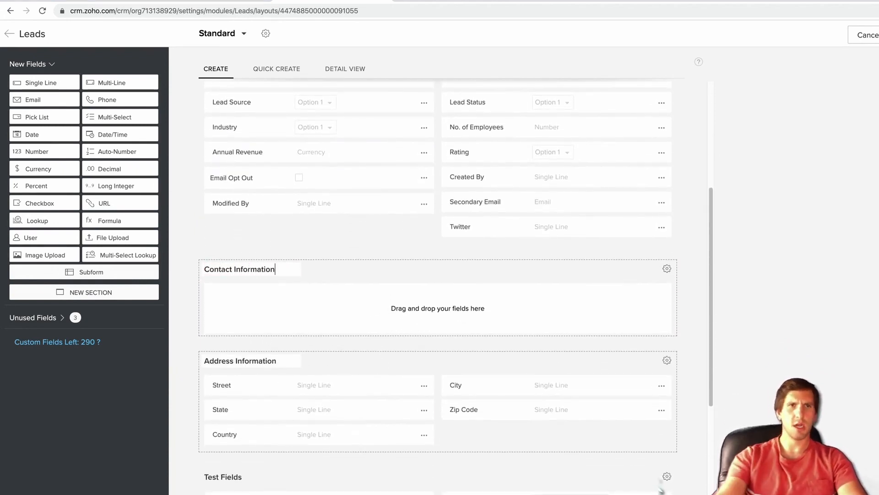
pyautogui.scroll(3, 383, 243)
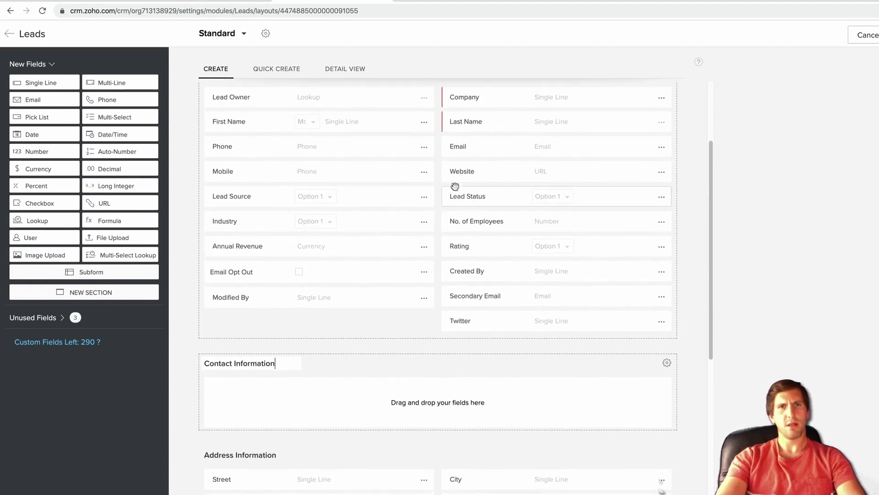
# - Move Email, Phone, Mobile, Secondary Email and Twitter into the Contact Information section
pyautogui.moveTo(595, 149); pyautogui.dragTo(324, 391)
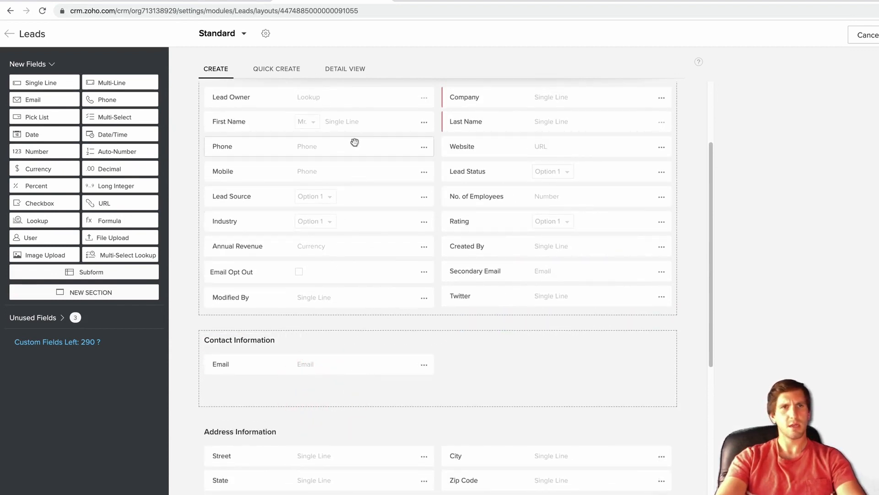
pyautogui.moveTo(353, 143); pyautogui.dragTo(530, 363)
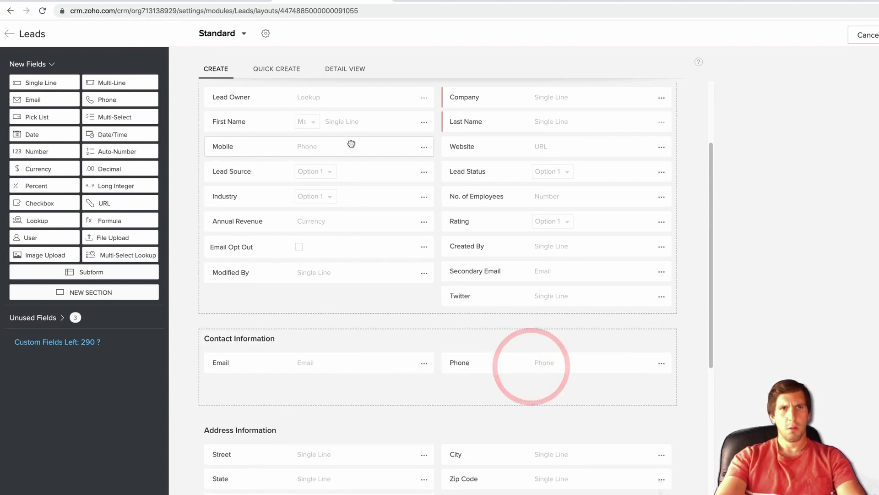
pyautogui.moveTo(350, 142); pyautogui.dragTo(356, 383)
pyautogui.moveTo(603, 277); pyautogui.dragTo(589, 379)
pyautogui.moveTo(602, 280); pyautogui.dragTo(359, 388)
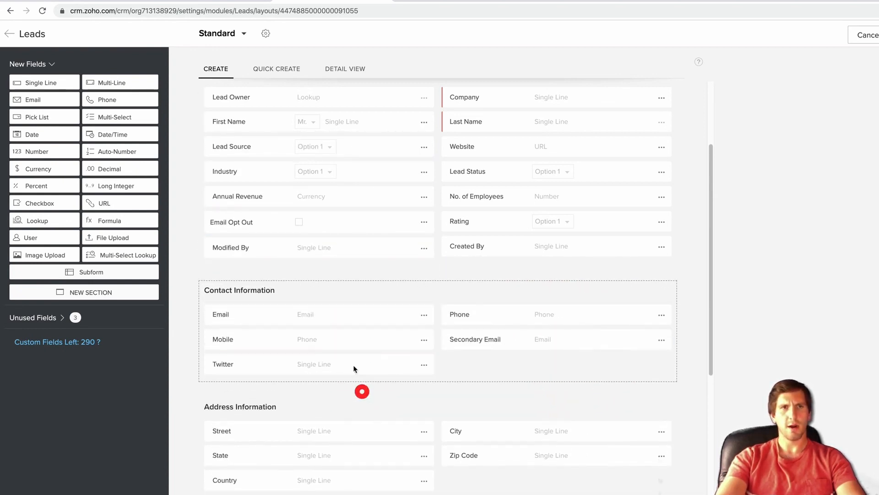
pyautogui.moveTo(365, 225); pyautogui.dragTo(517, 369)
pyautogui.scroll(3, 425, 296)
pyautogui.scroll(-2, 425, 295)
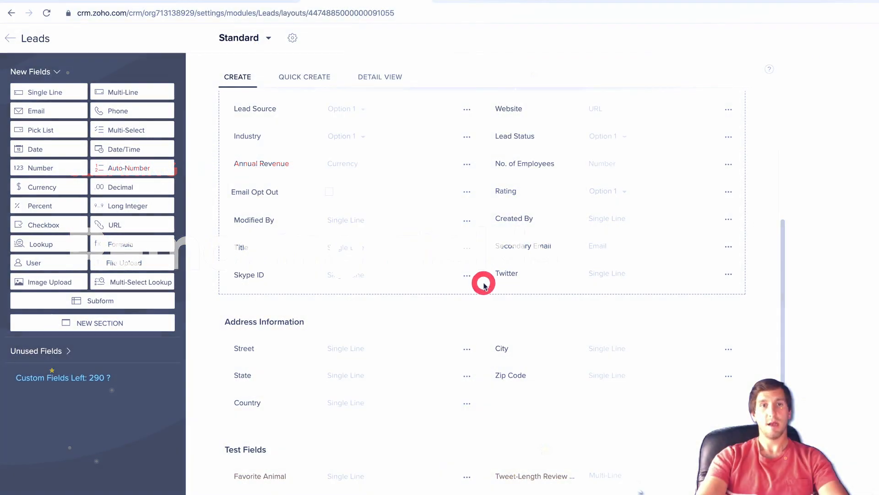
pyautogui.scroll(5, 481, 275)
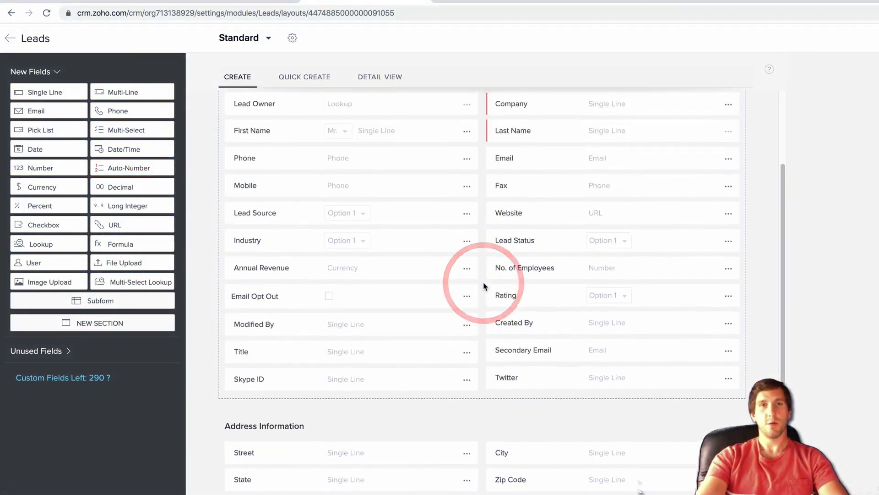
pyautogui.scroll(1, 484, 286)
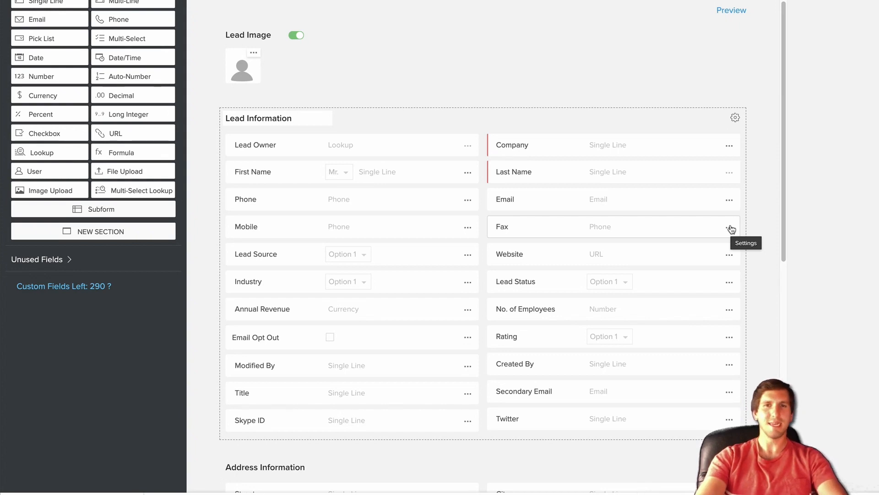
# - Remove the Fax field from the Leads layout and expand the Unused Fields list
pyautogui.click(730, 227)
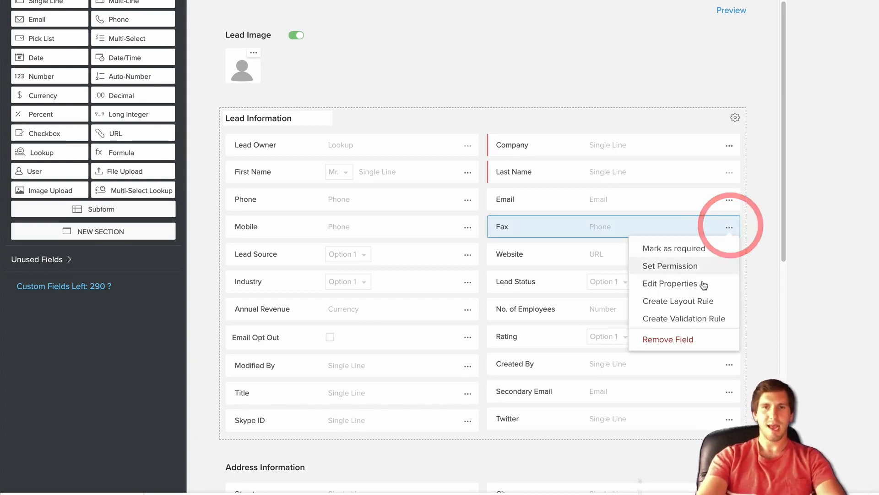
pyautogui.click(662, 340)
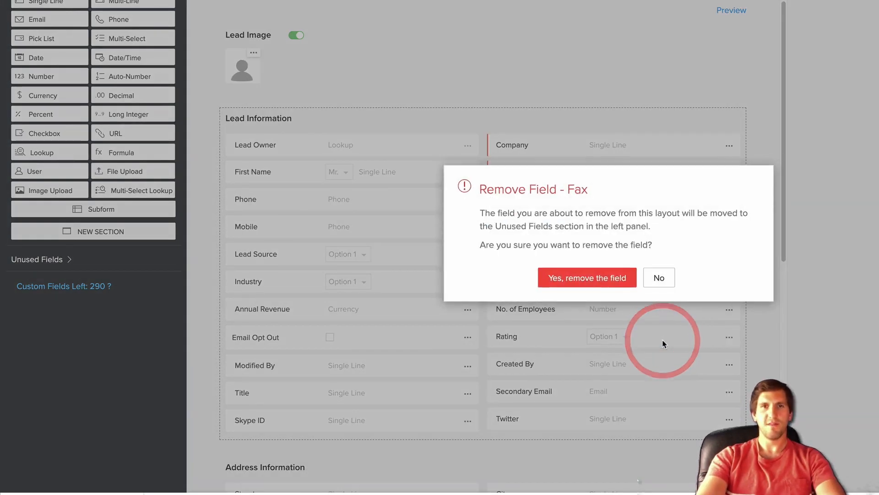
pyautogui.click(594, 283)
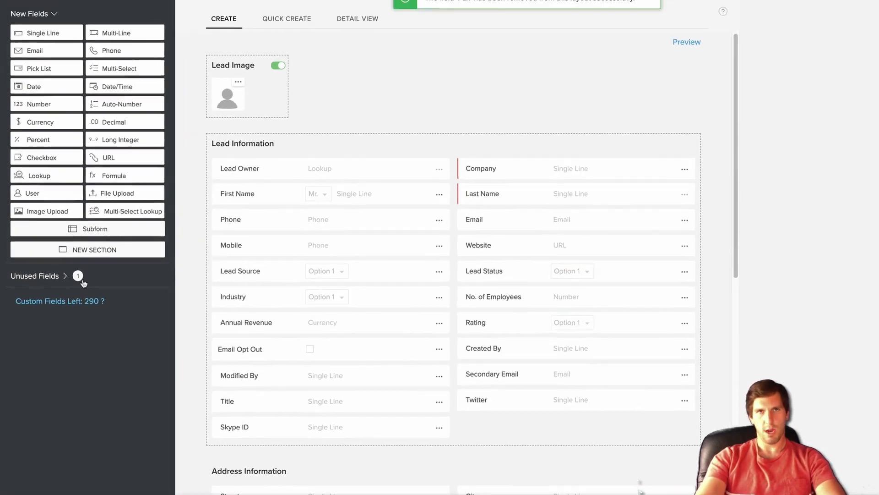
pyautogui.click(78, 296)
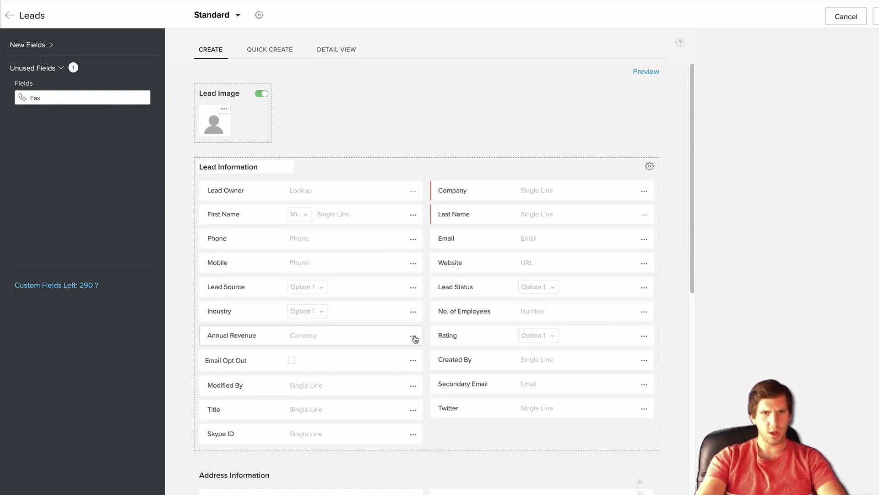
# - Remove Title and then Skype ID from the layout, confirming each removal
pyautogui.click(414, 410)
pyautogui.scroll(-2, 411, 415)
pyautogui.click(350, 432)
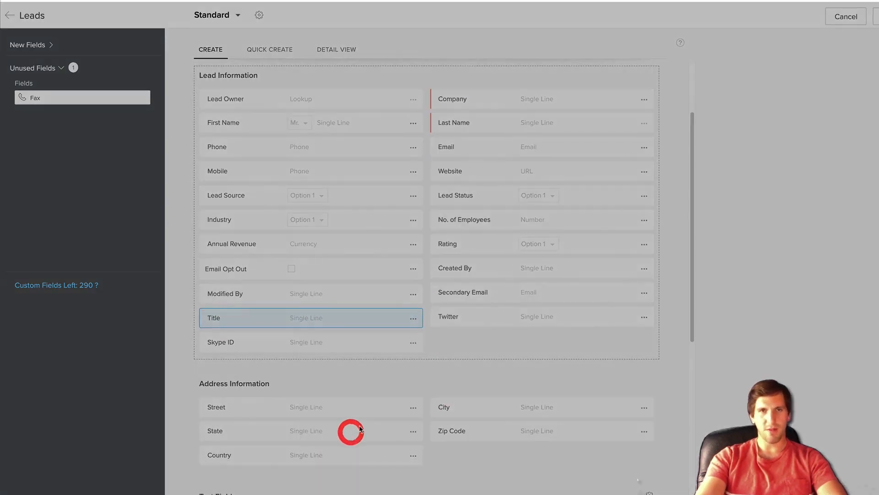
pyautogui.click(508, 308)
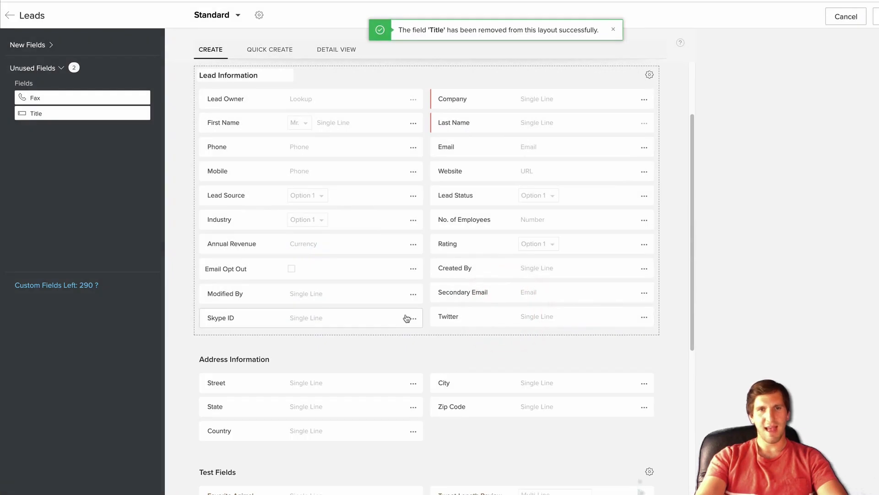
pyautogui.click(414, 317)
pyautogui.click(360, 417)
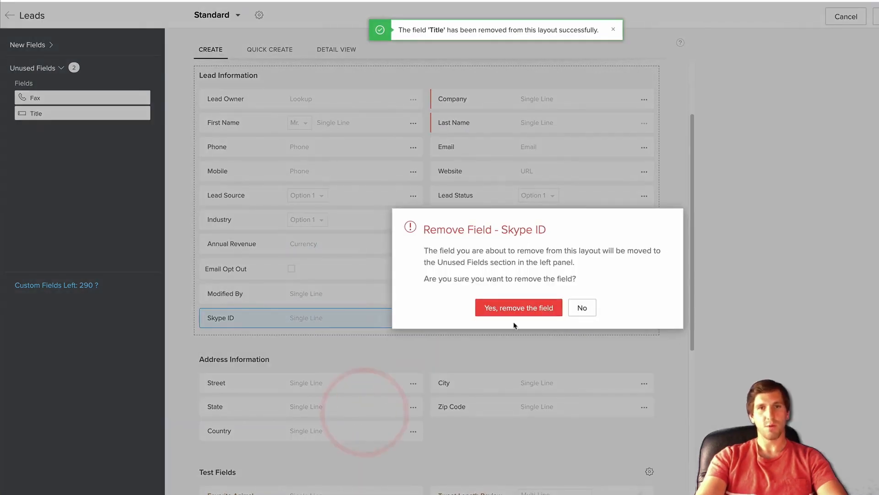
pyautogui.click(515, 316)
pyautogui.scroll(2, 428, 261)
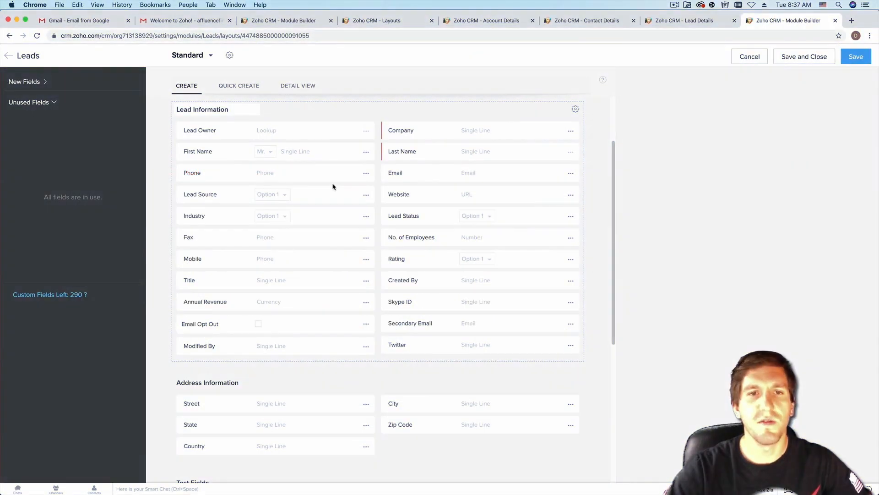
# - Try removing the Industry field and read why the Lead nurturing process blueprint blocks it
pyautogui.click(367, 219)
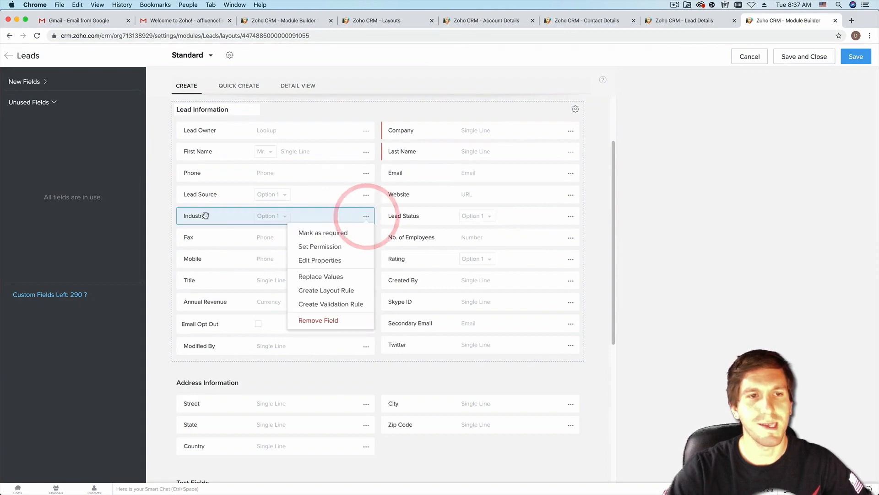
pyautogui.click(312, 322)
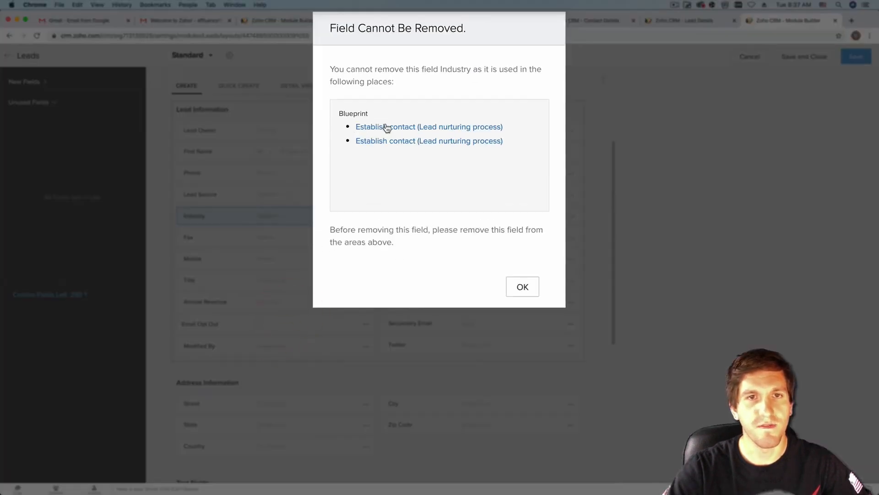
pyautogui.moveTo(337, 67); pyautogui.dragTo(405, 84)
pyautogui.click(426, 82)
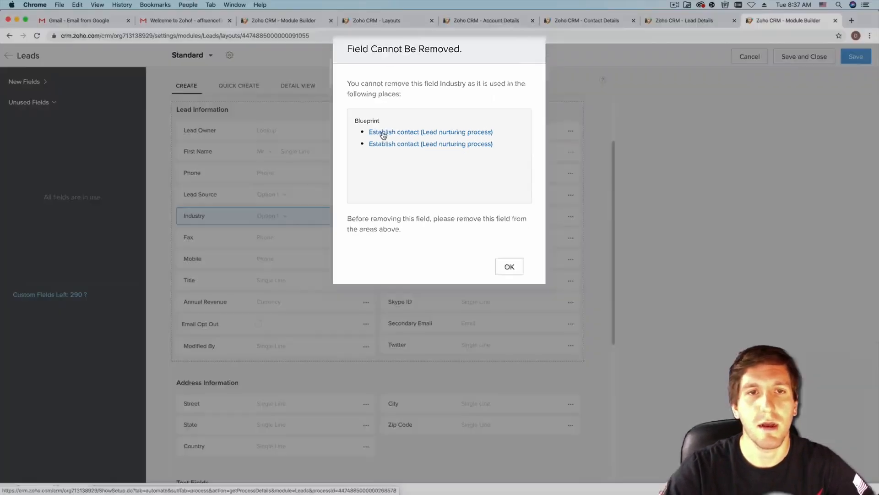
# - Open the Lead nurturing process blueprint and delete it from the Blueprint list
pyautogui.click(387, 136)
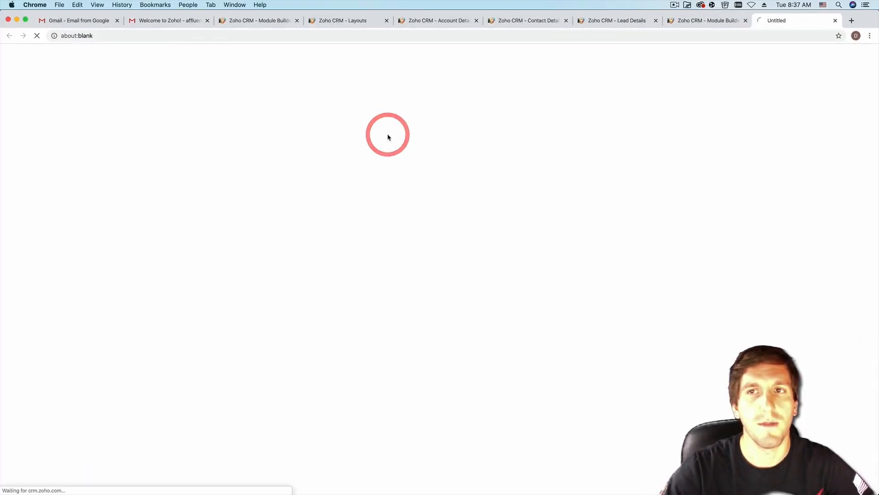
pyautogui.click(710, 22)
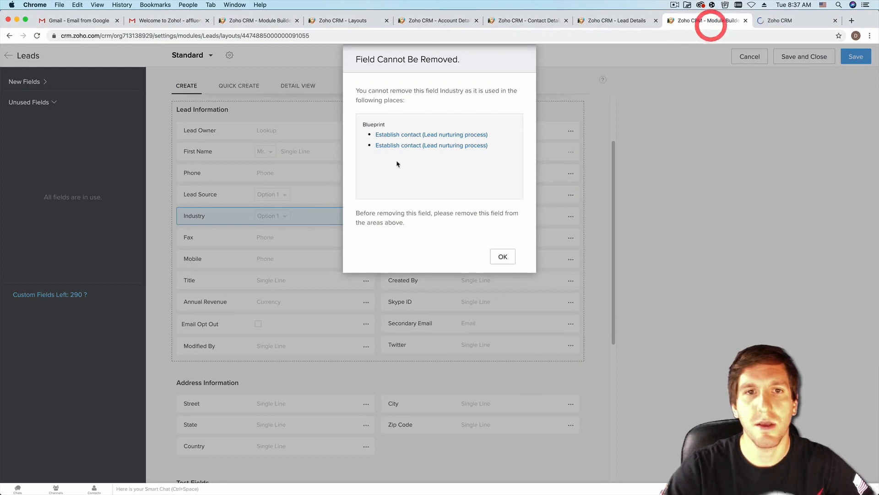
pyautogui.click(770, 25)
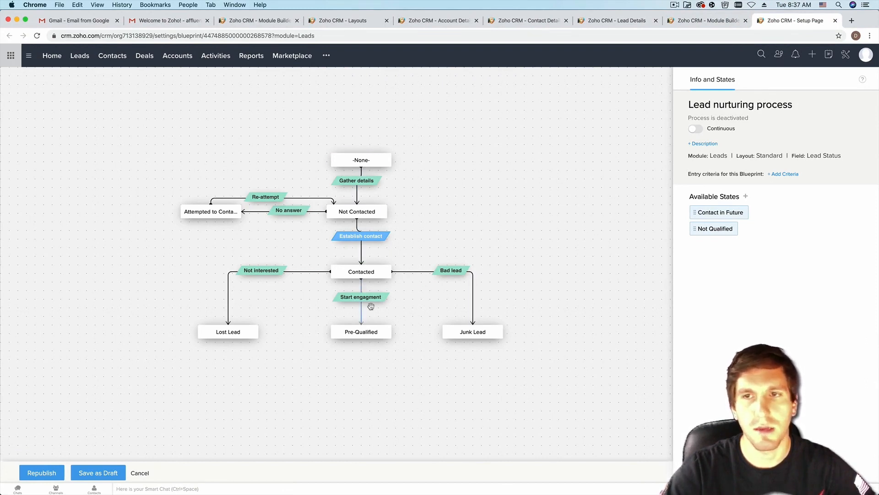
pyautogui.click(141, 474)
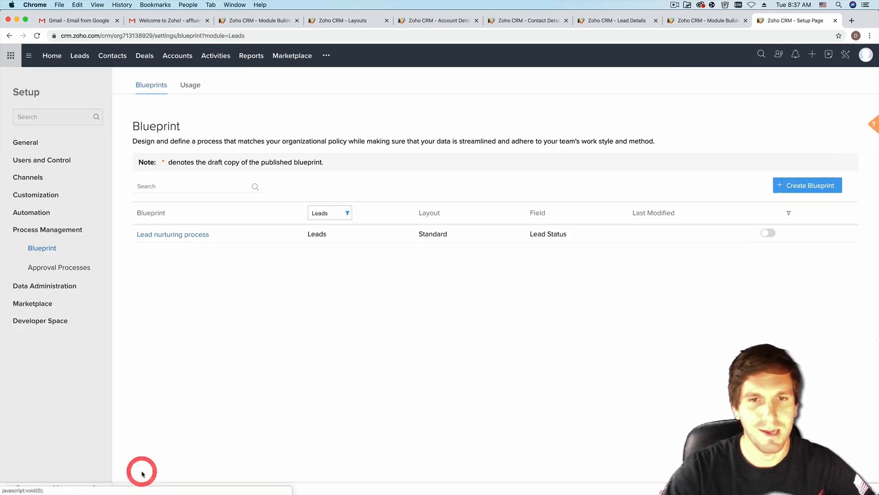
pyautogui.click(218, 232)
pyautogui.click(242, 248)
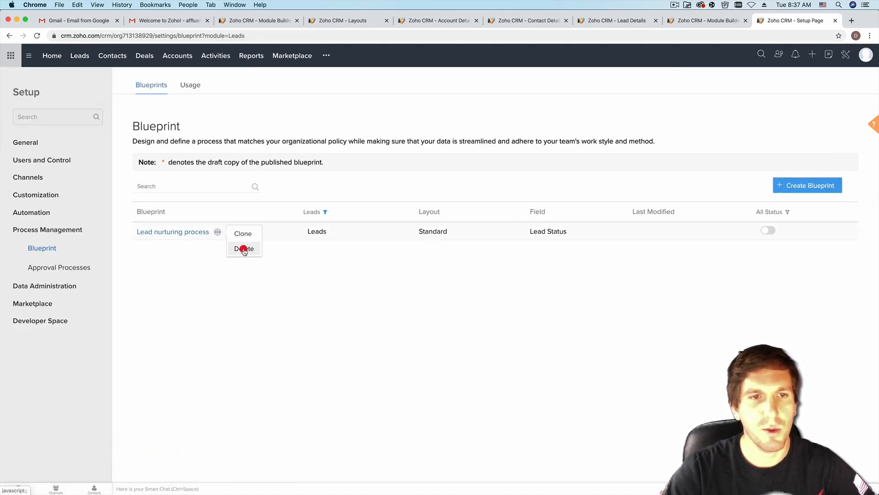
pyautogui.click(613, 129)
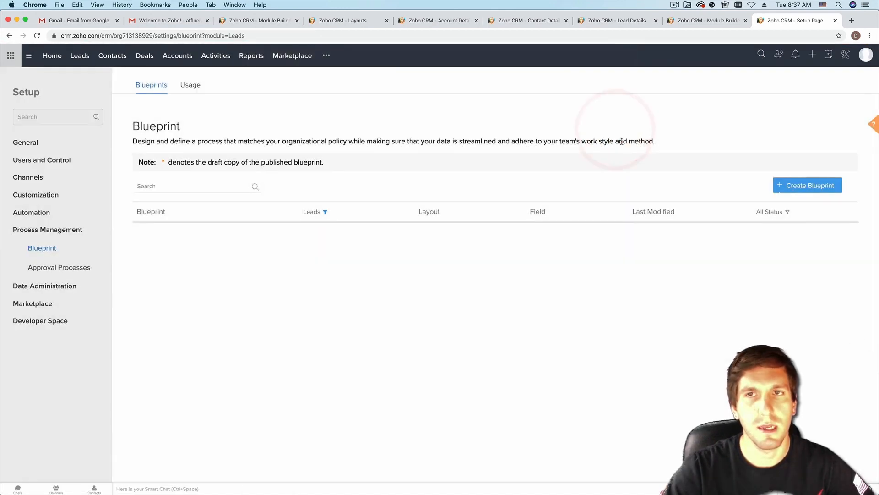
# - Back in the Leads layout editor, dismiss the removal notice and save the layout
pyautogui.click(706, 20)
pyautogui.click(503, 257)
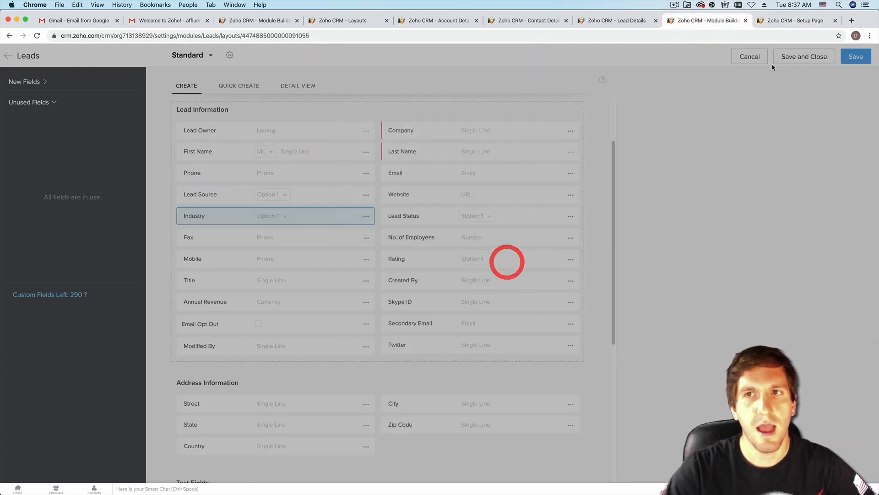
pyautogui.click(852, 56)
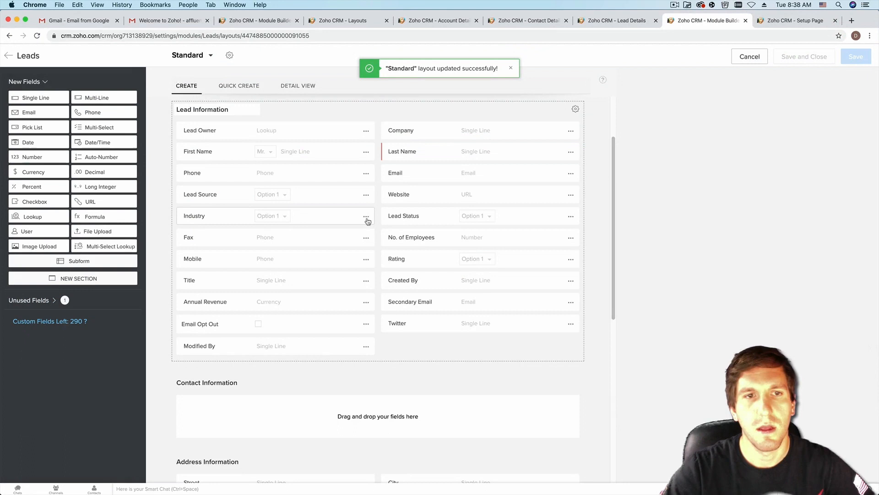
# - Remove Industry from the Lead Information section, confirming with 'Yes, remove the field'
pyautogui.click(366, 216)
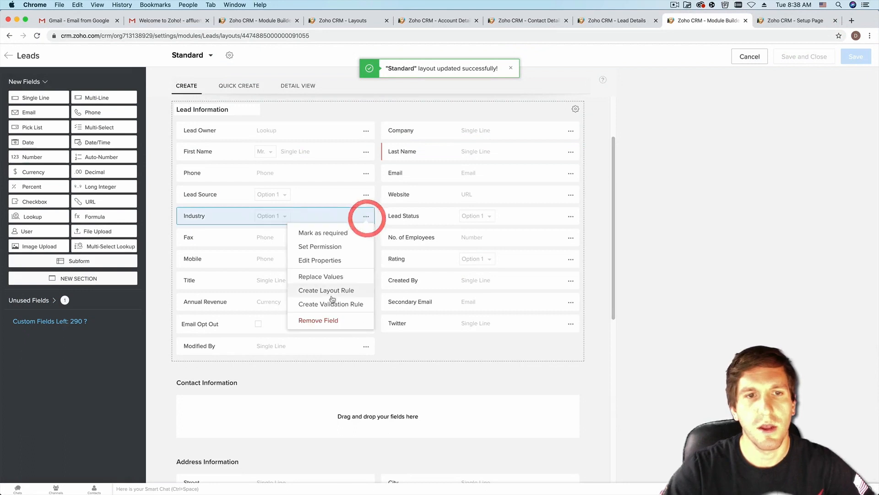
pyautogui.click(331, 316)
pyautogui.click(448, 315)
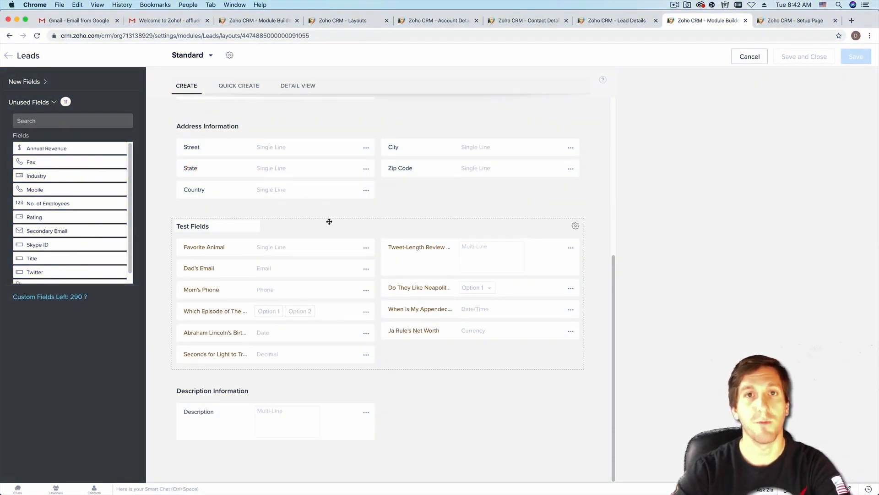
pyautogui.scroll(10, 329, 223)
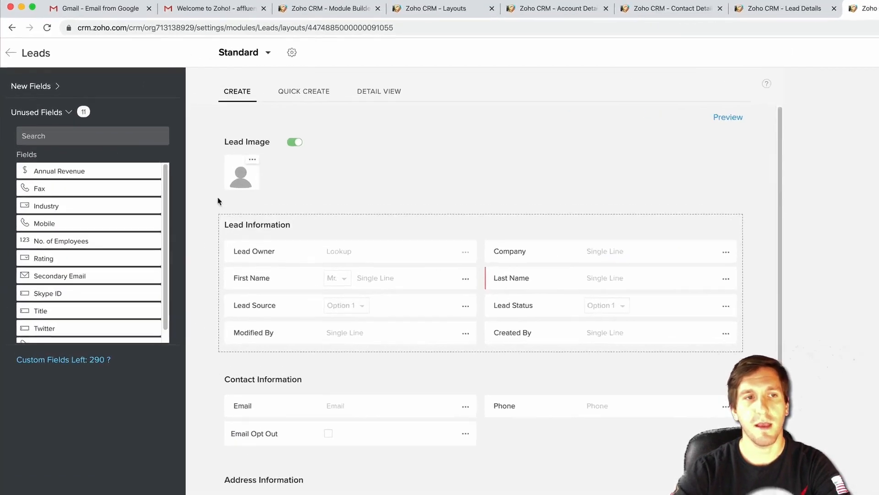
pyautogui.moveTo(116, 148)
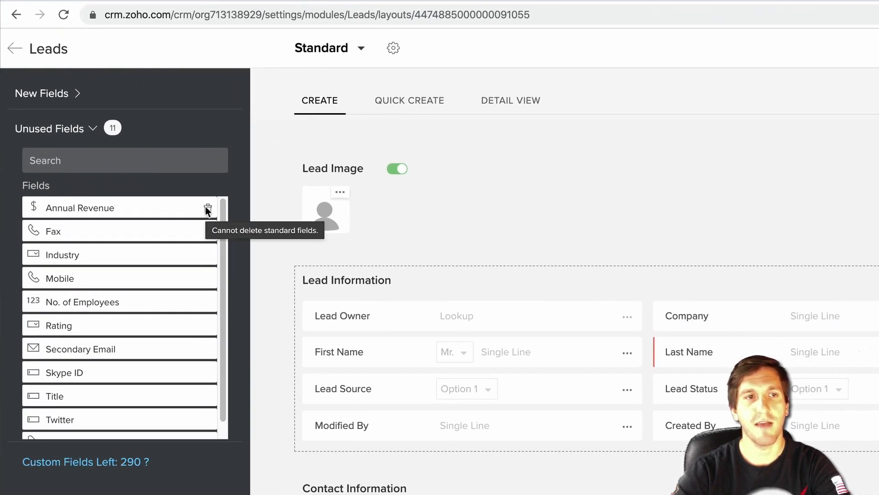
pyautogui.click(73, 96)
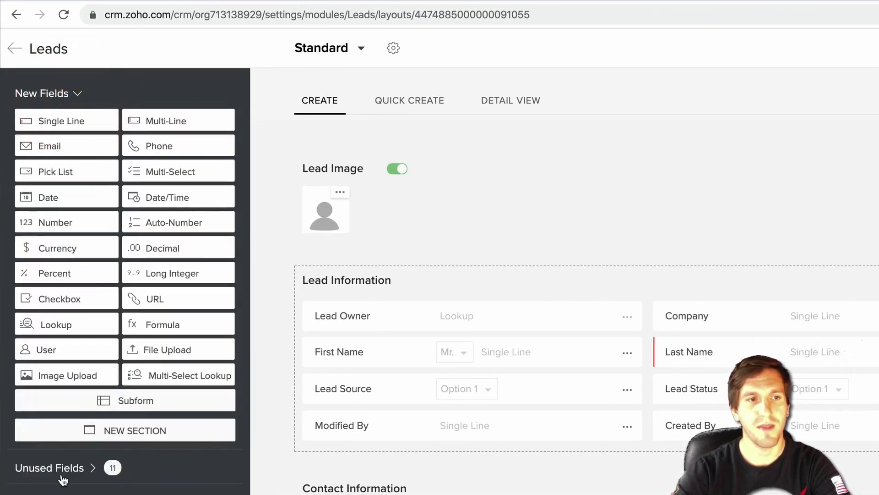
pyautogui.click(84, 467)
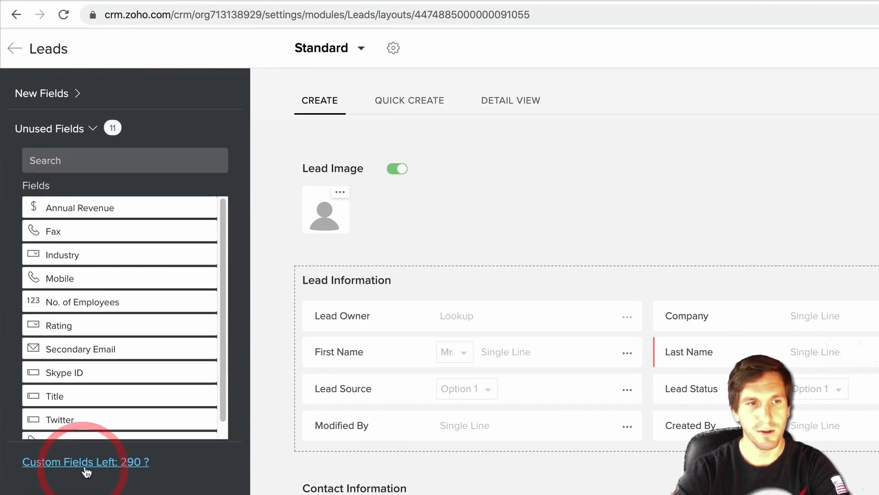
pyautogui.scroll(-1, 143, 360)
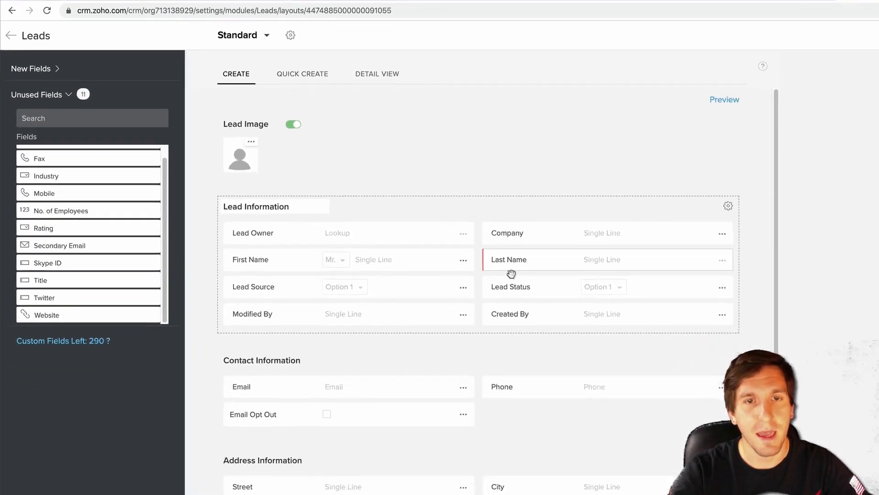
pyautogui.scroll(-8, 511, 274)
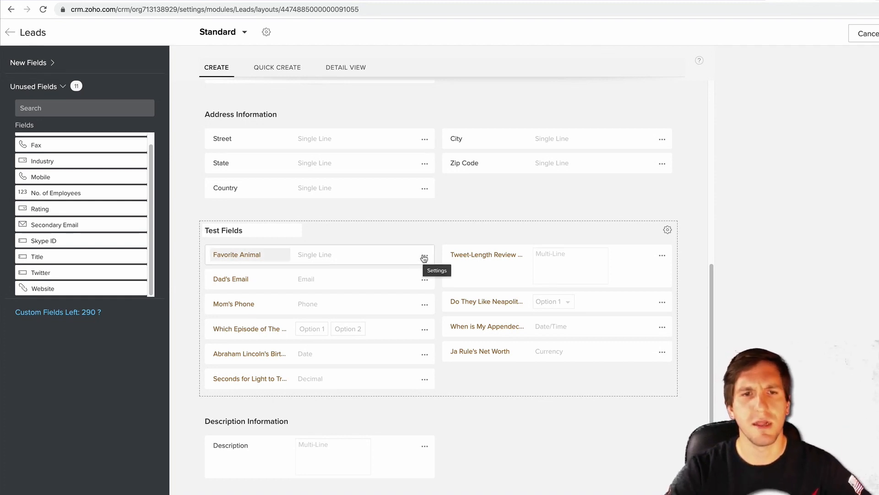
# - Remove the Favorite Animal field from the Test Fields section
pyautogui.click(424, 256)
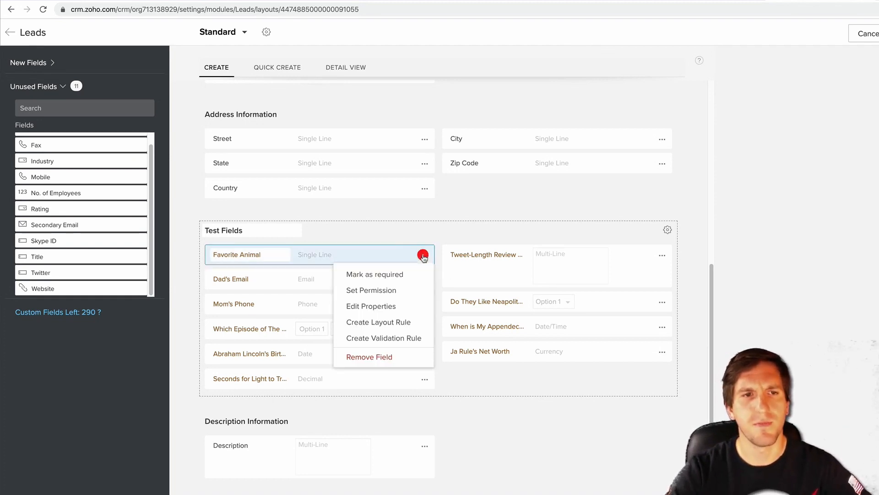
pyautogui.click(376, 359)
pyautogui.click(506, 334)
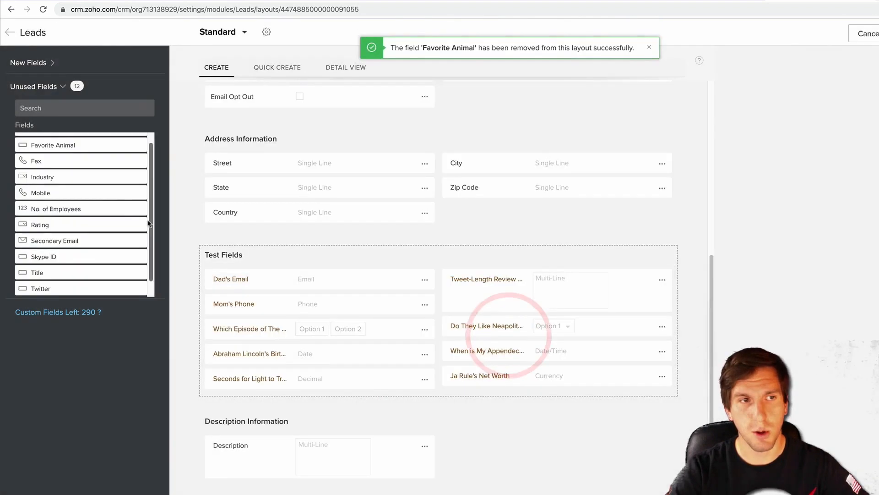
pyautogui.scroll(1, 101, 201)
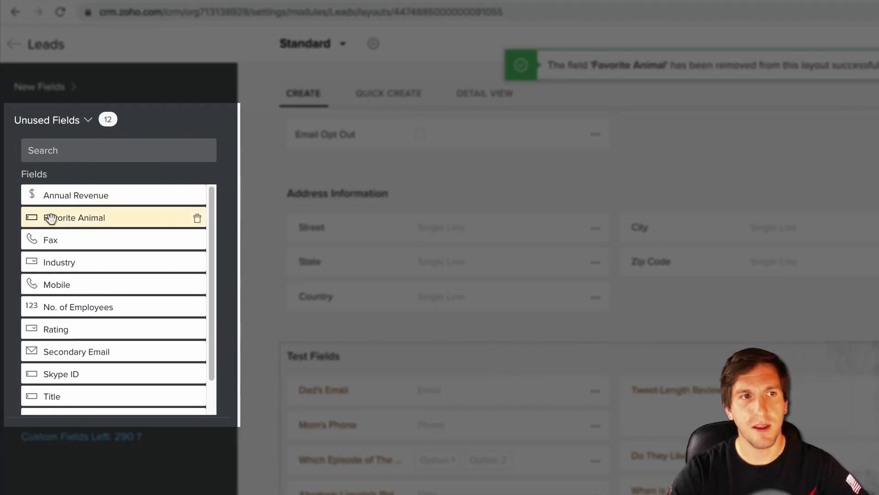
# - Permanently delete Favorite Animal from Unused Fields with 'Yes, Delete Now'
pyautogui.moveTo(84, 219)
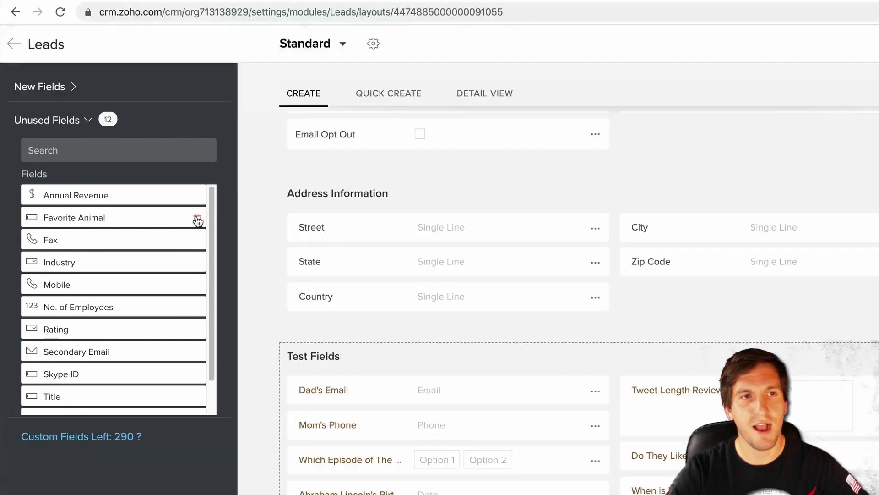
pyautogui.click(198, 219)
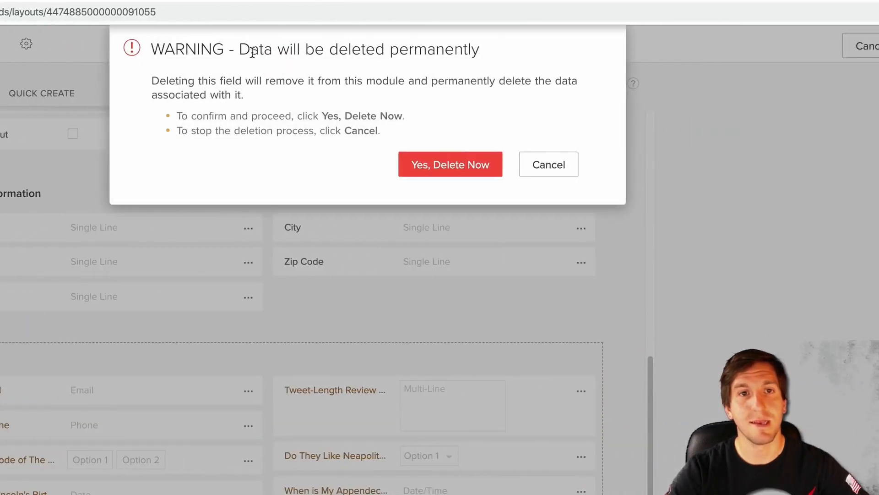
pyautogui.moveTo(239, 49); pyautogui.dragTo(392, 131)
pyautogui.click(367, 151)
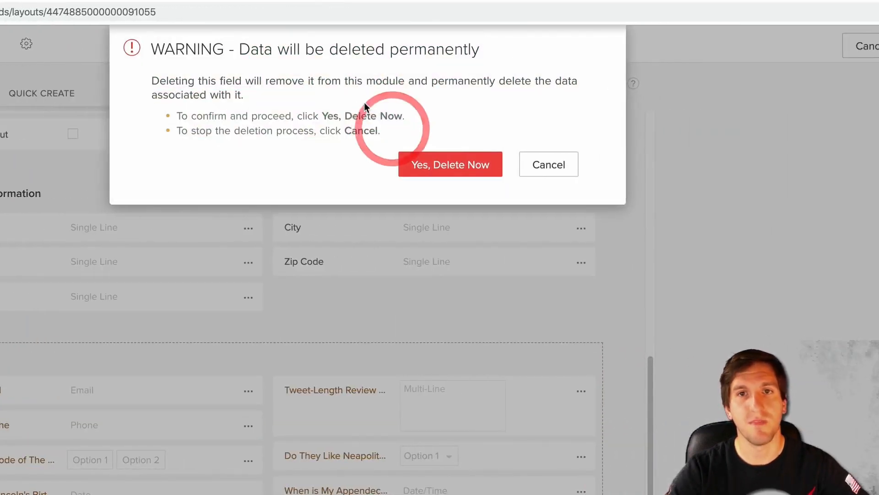
pyautogui.click(426, 165)
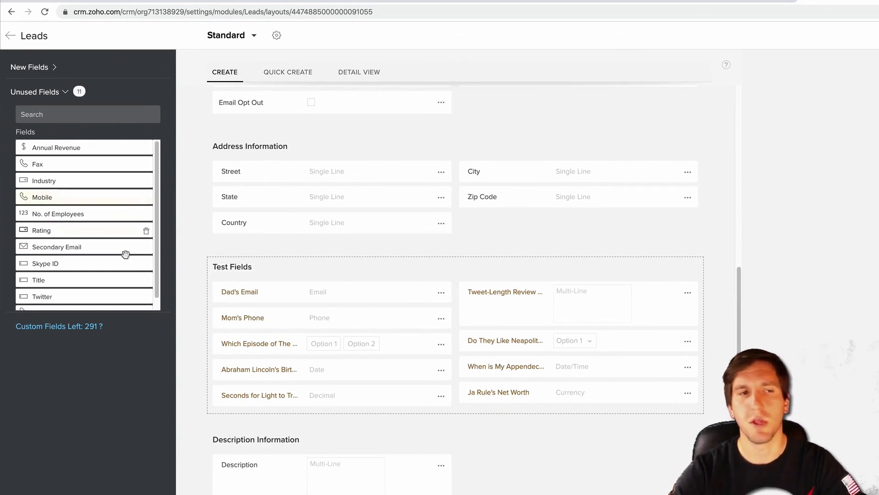
# - Scroll down the Unused Fields list in the Standard Leads layout editor
pyautogui.moveTo(145, 231)
pyautogui.scroll(-1, 145, 229)
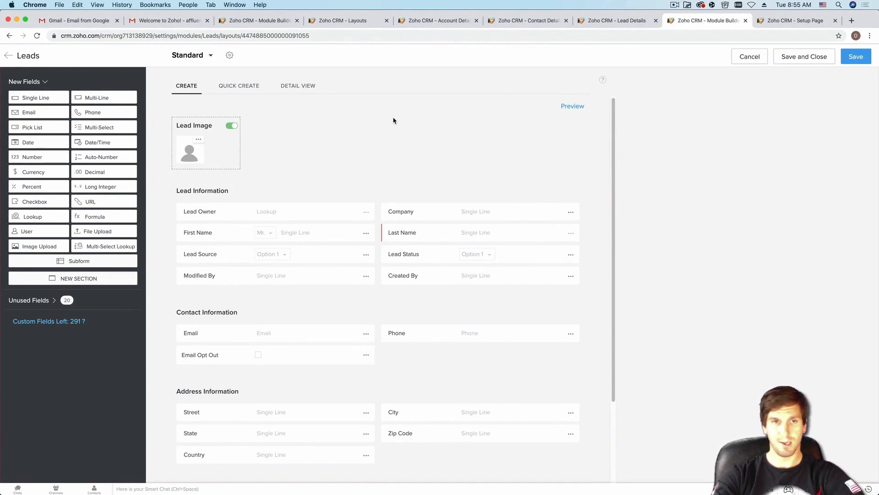
pyautogui.scroll(-3, 312, 229)
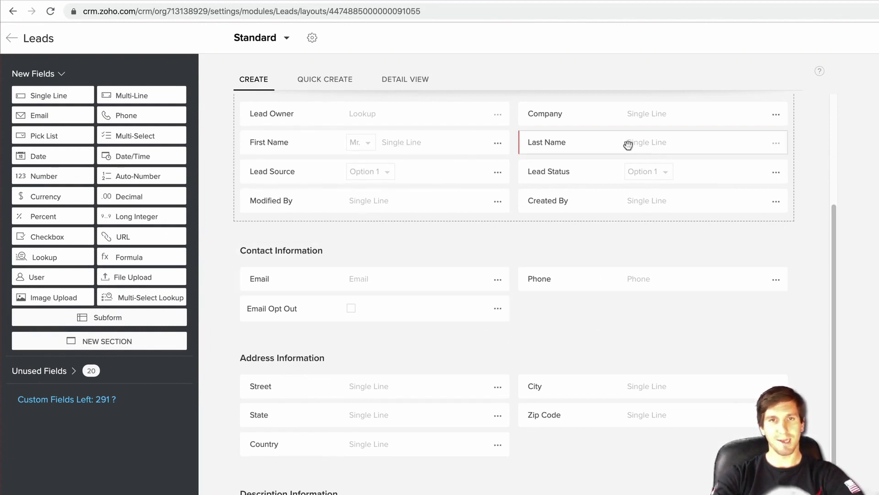
pyautogui.scroll(3, 626, 143)
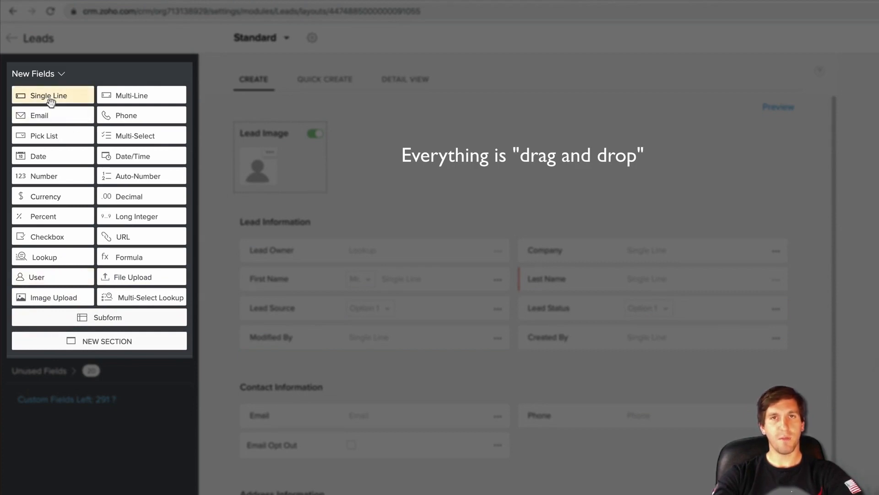
pyautogui.scroll(-3, 369, 232)
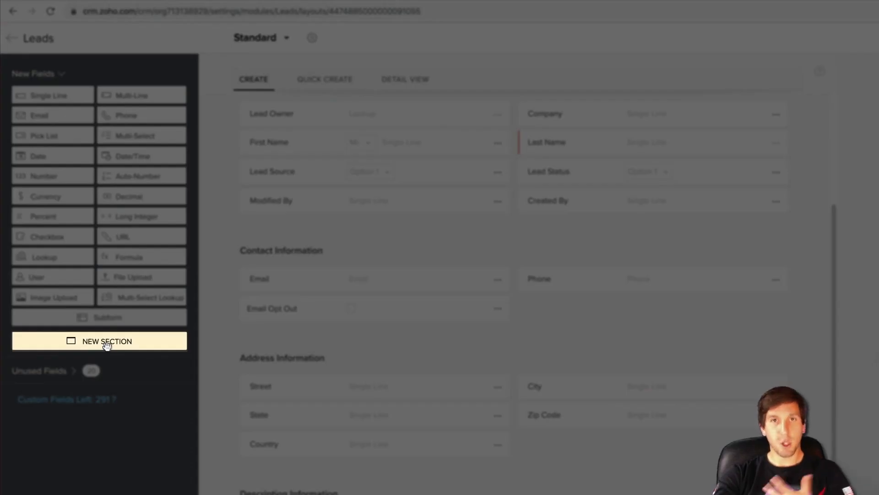
# - Insert a new section between Contact Information and Address Information, named 'Financial Details'
pyautogui.moveTo(107, 346); pyautogui.dragTo(334, 351)
pyautogui.write('Financial')
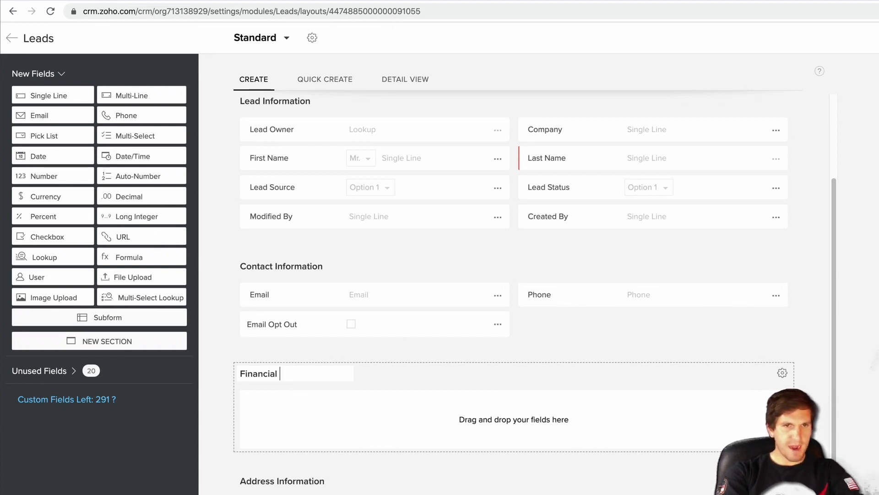
pyautogui.write('Details')
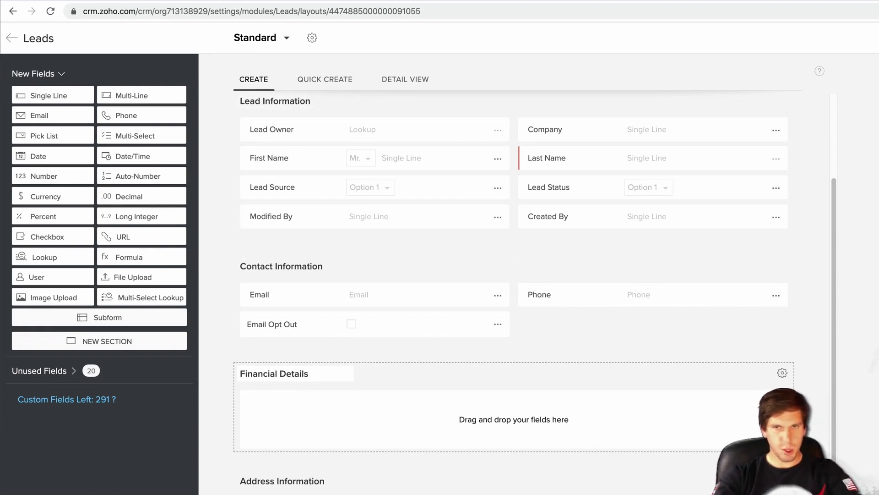
pyautogui.press('Return')
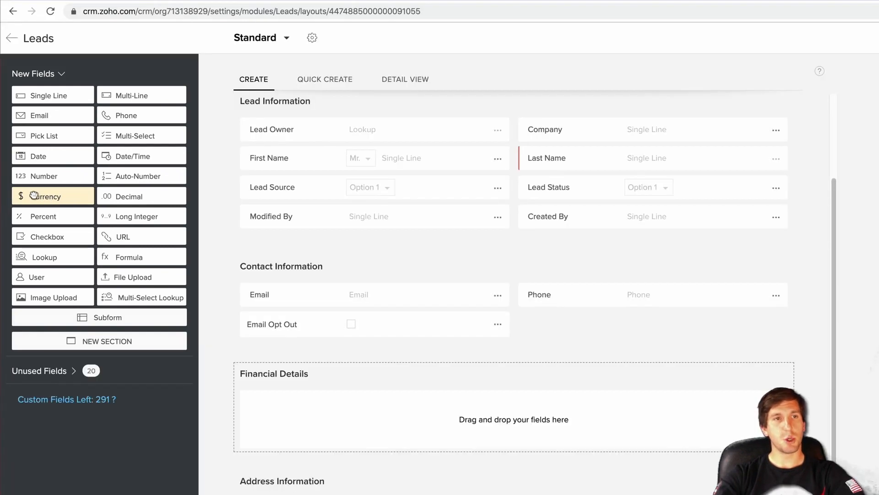
# - Add a 'Total Net Worth' currency field, also created for Deals, and place a second currency field beside it
pyautogui.moveTo(34, 195); pyautogui.dragTo(266, 406)
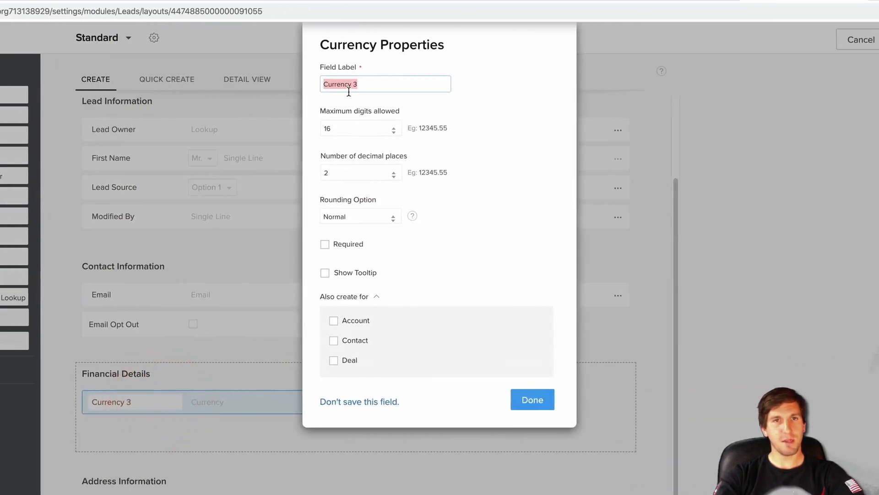
pyautogui.write('Total N')
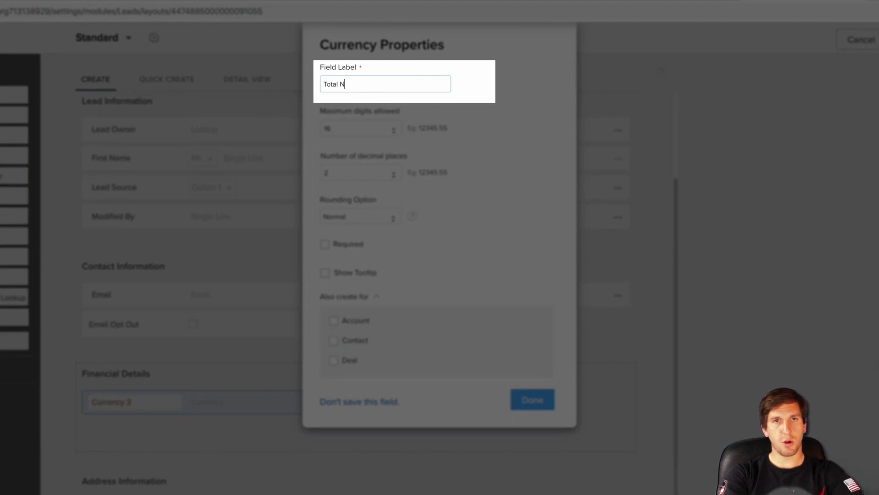
pyautogui.write('et Worth')
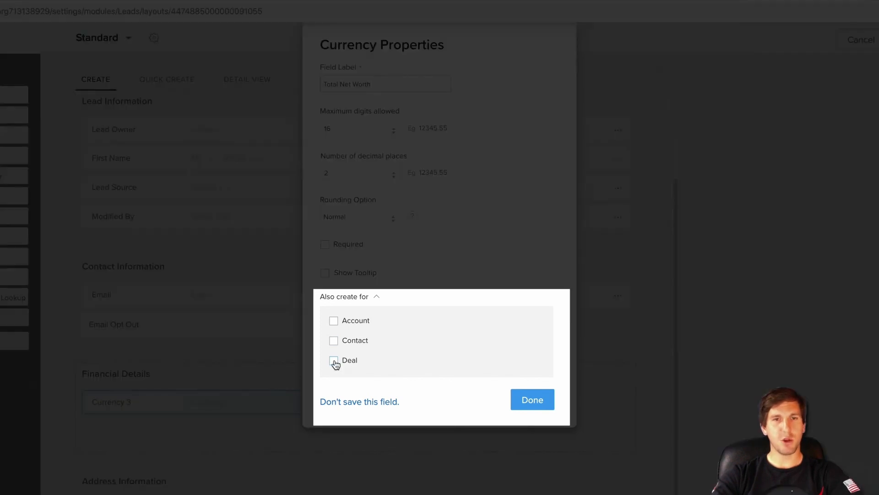
pyautogui.click(333, 361)
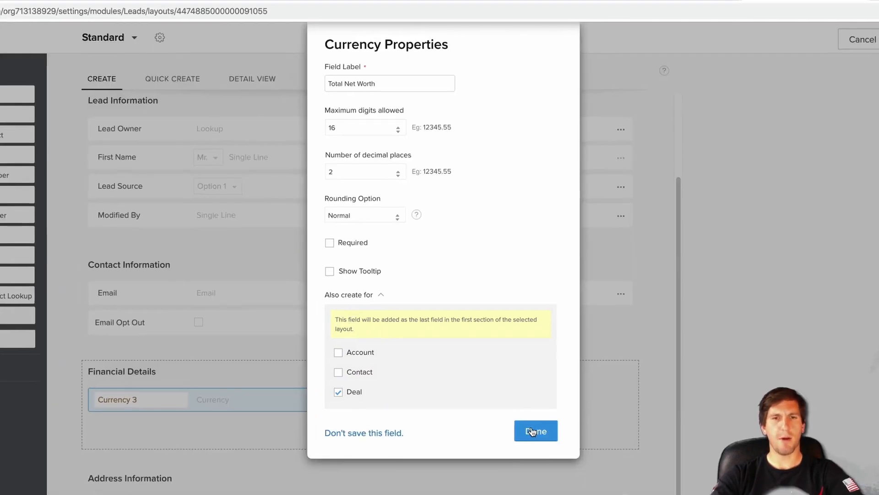
pyautogui.click(533, 433)
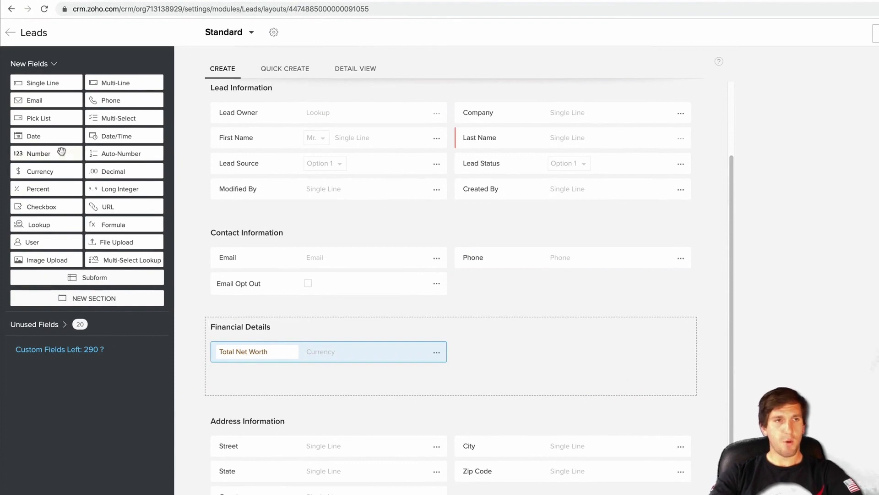
pyautogui.moveTo(113, 195); pyautogui.dragTo(529, 357)
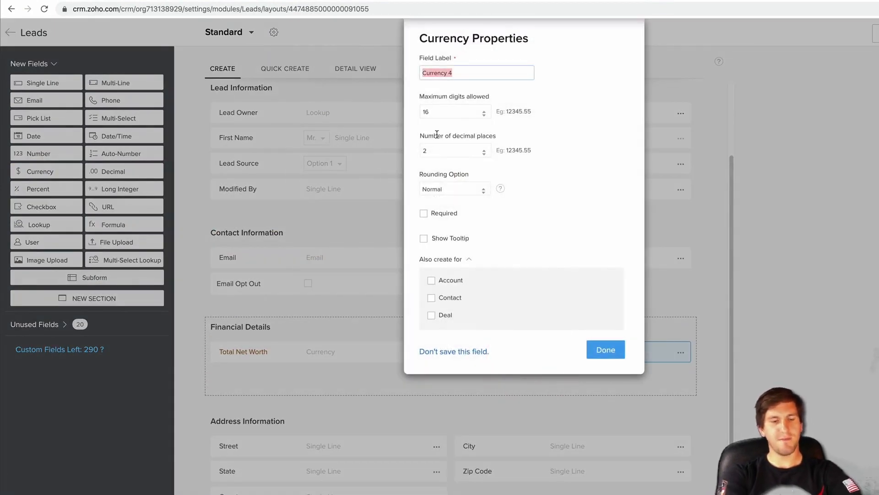
# - Label the second currency field 'Total Amount in IRAs', also create it for Deals, and save it
pyautogui.write('Total Amount in IRAs')
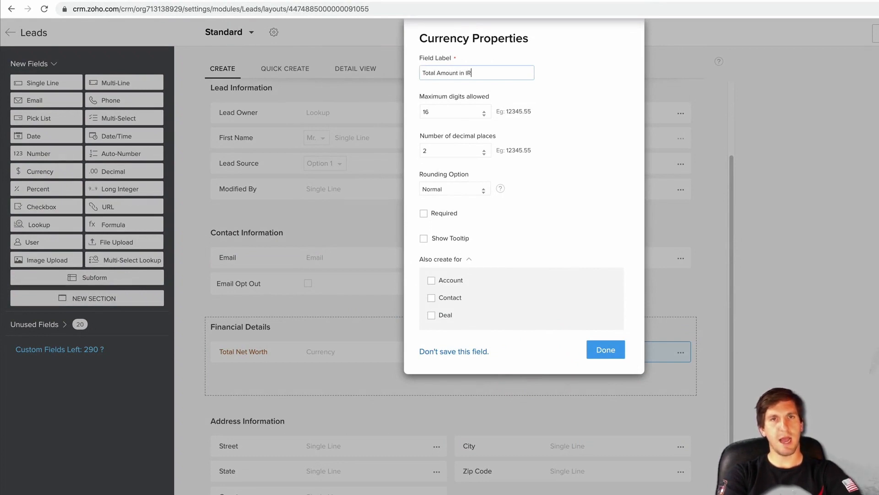
pyautogui.click(431, 315)
pyautogui.click(607, 380)
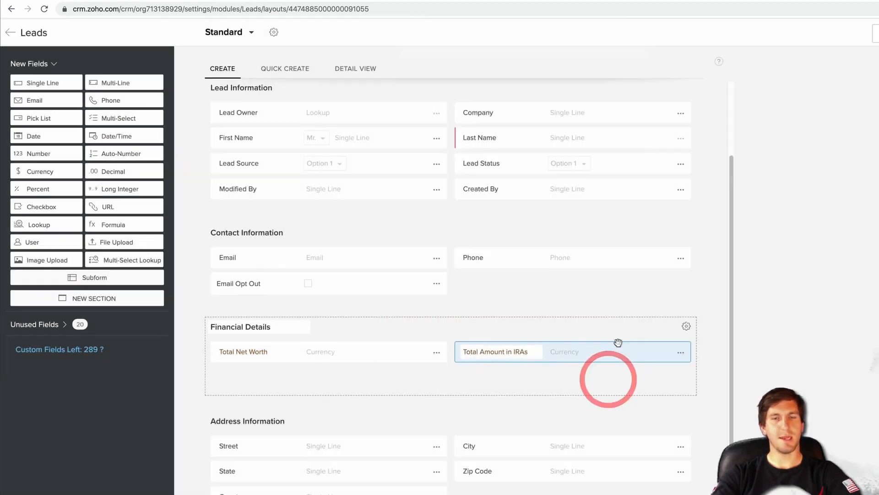
pyautogui.click(595, 300)
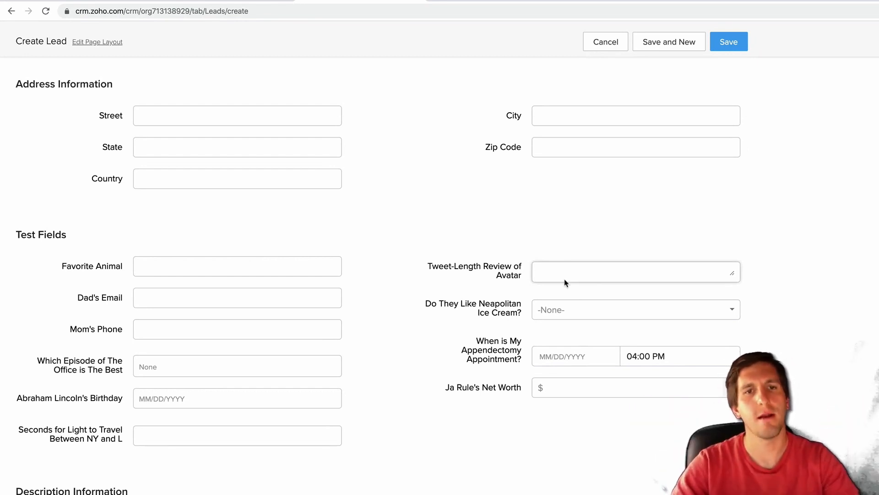
# - Enter 'Elephant' as the Favorite Animal
pyautogui.click(270, 262)
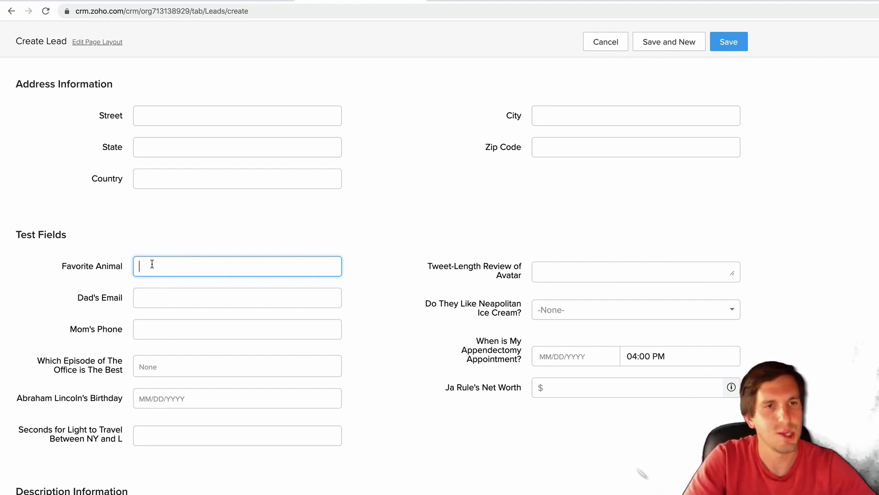
pyautogui.write('Elephant')
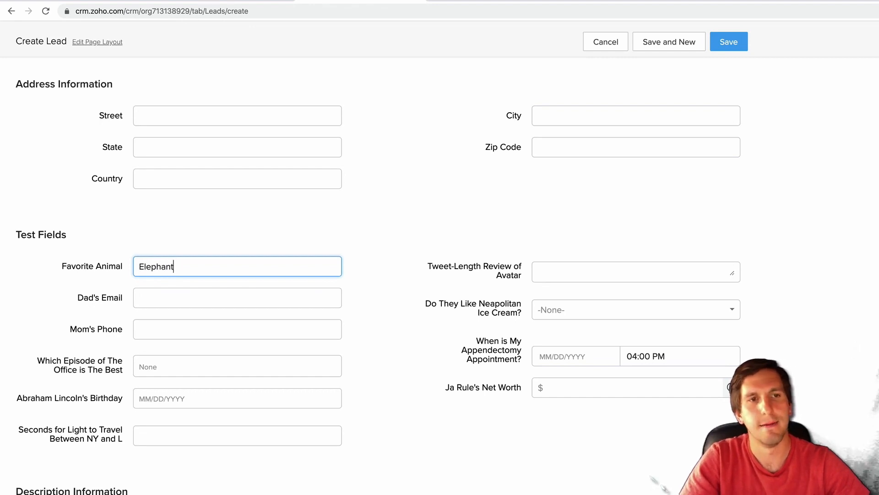
pyautogui.click(234, 269)
pyautogui.moveTo(191, 270); pyautogui.dragTo(137, 265)
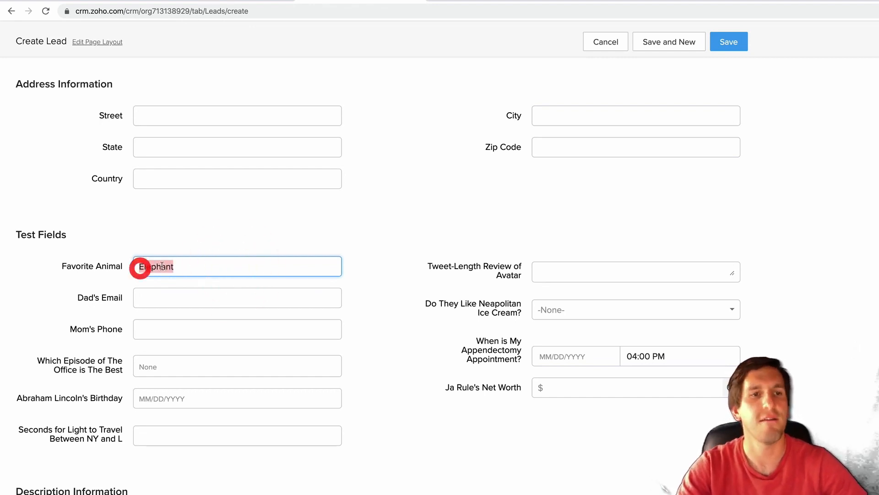
pyautogui.click(189, 266)
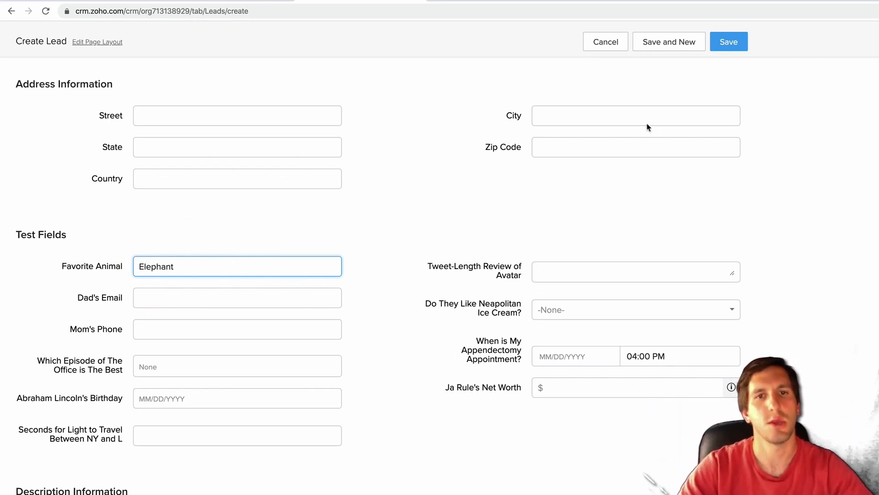
# - Write the Avatar review 'Avatar is great, but there were too many blue tall aliens making out'
pyautogui.click(580, 271)
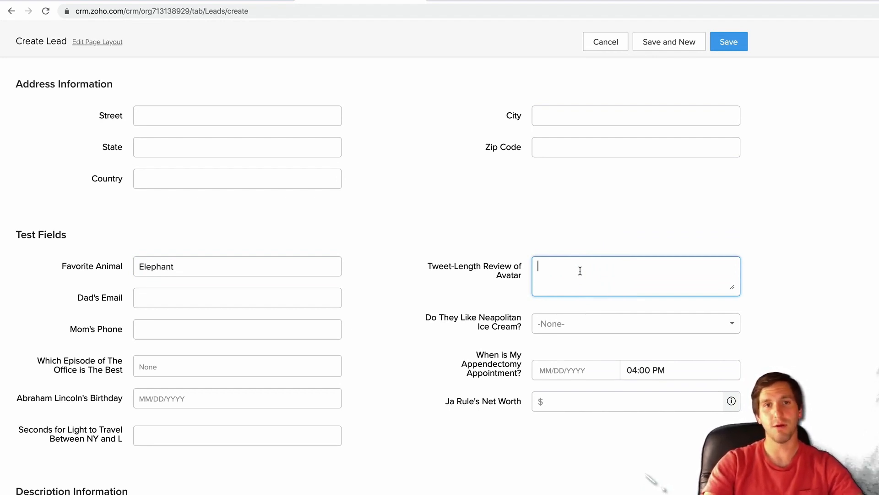
pyautogui.write('as;ldkjfa;sd')
pyautogui.press('Return')
pyautogui.write('asjdkl;fajsdk;l')
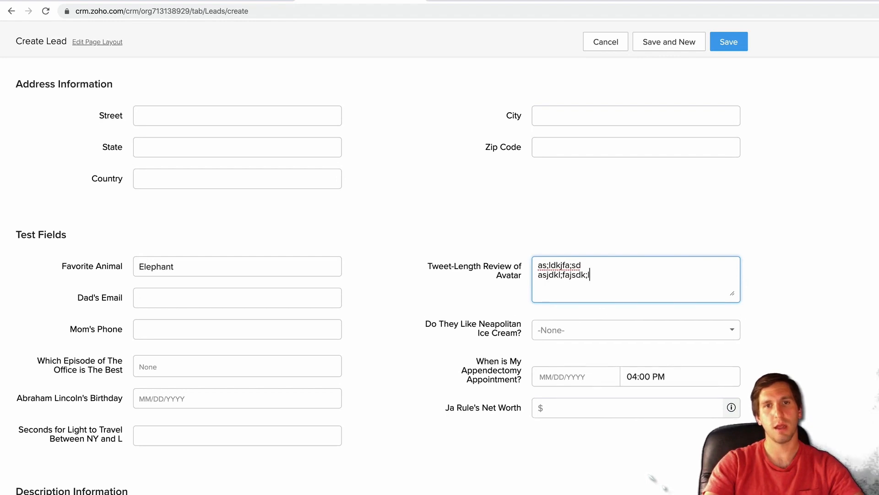
pyautogui.press('super+a')
pyautogui.press('Right')
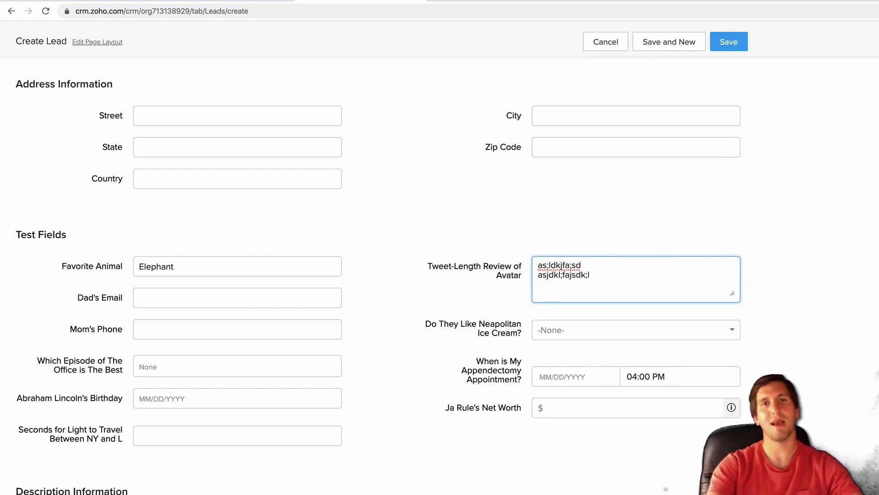
pyautogui.press('super+a')
pyautogui.write('Av')
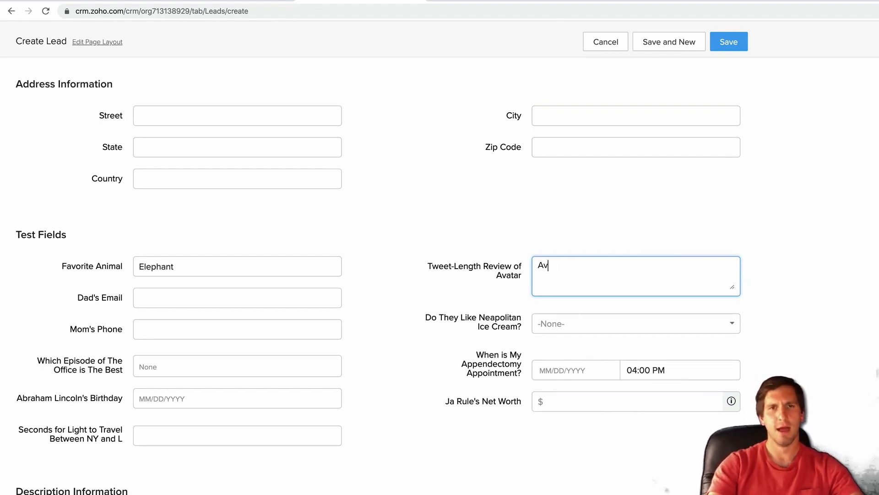
pyautogui.write('atar is great, bu')
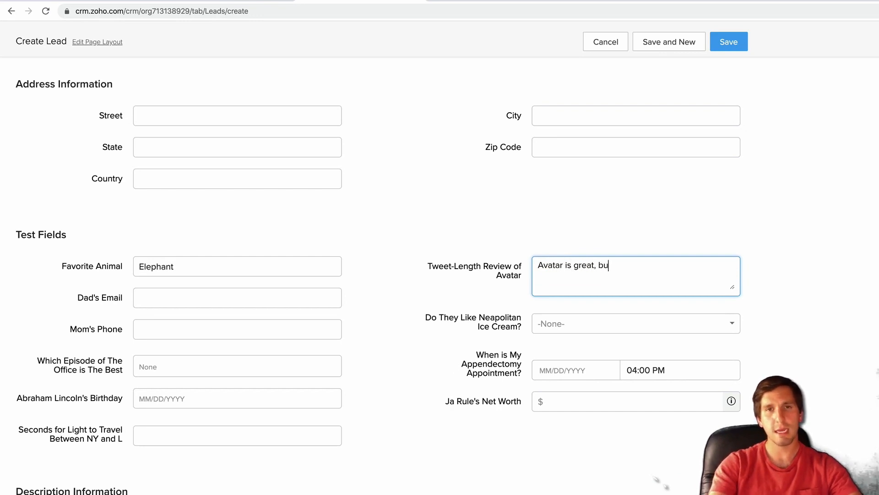
pyautogui.write('t there were too many bl')
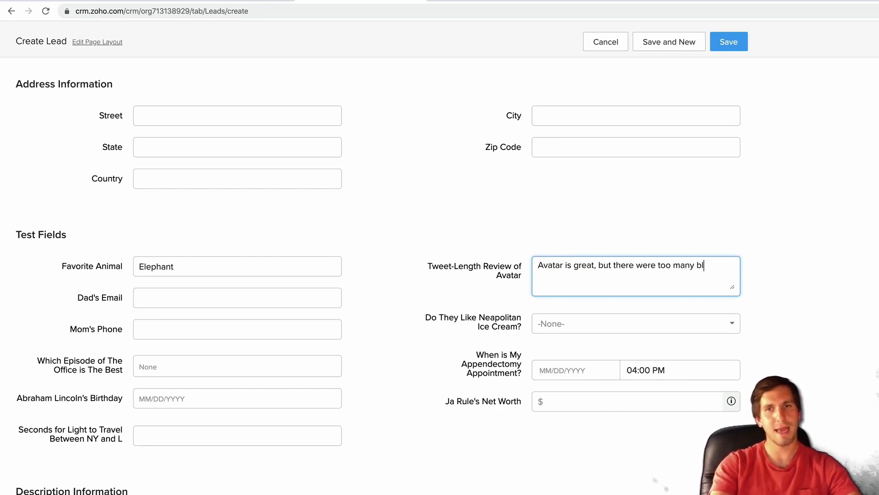
pyautogui.write('ue tall aliens m')
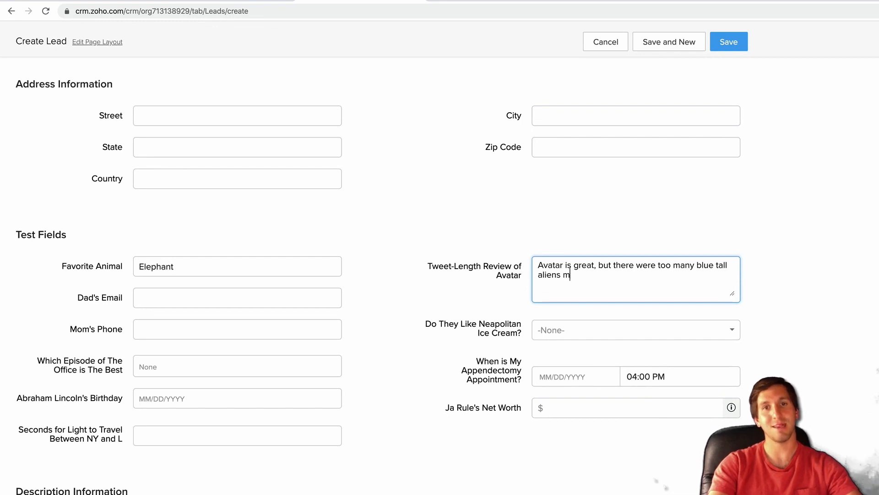
pyautogui.write('aking out')
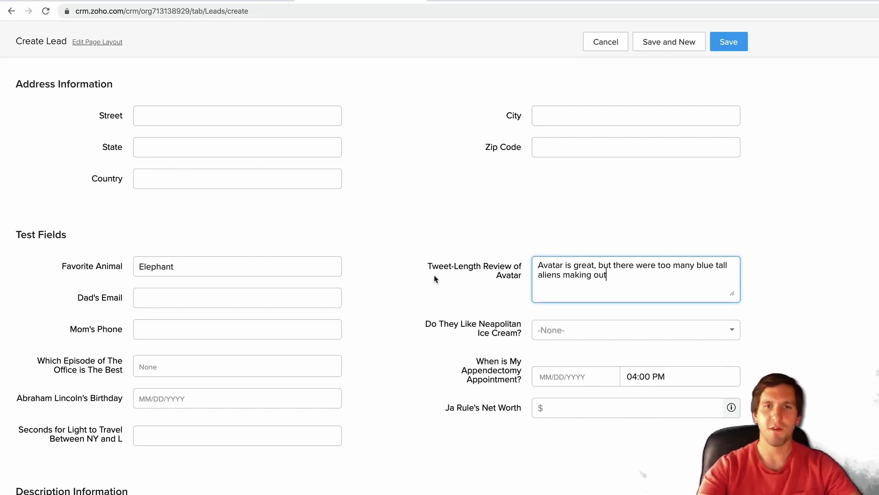
# - Fill in Dad's Email address and save the new lead
pyautogui.click(296, 297)
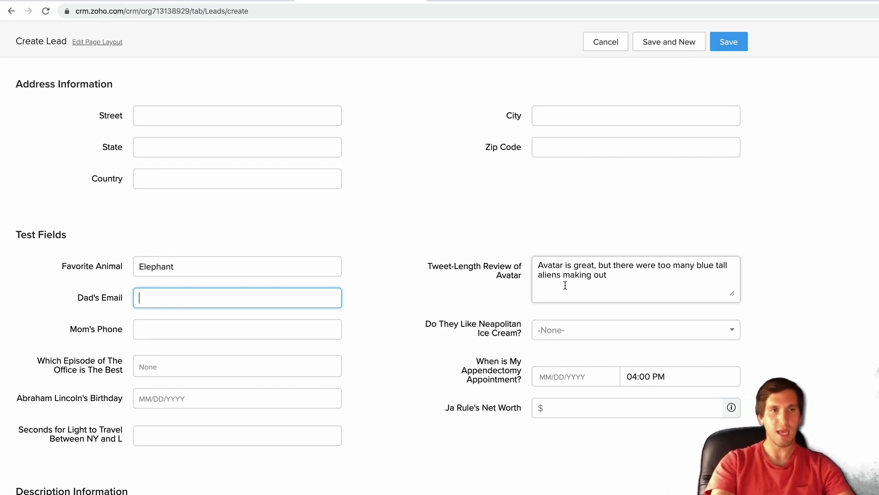
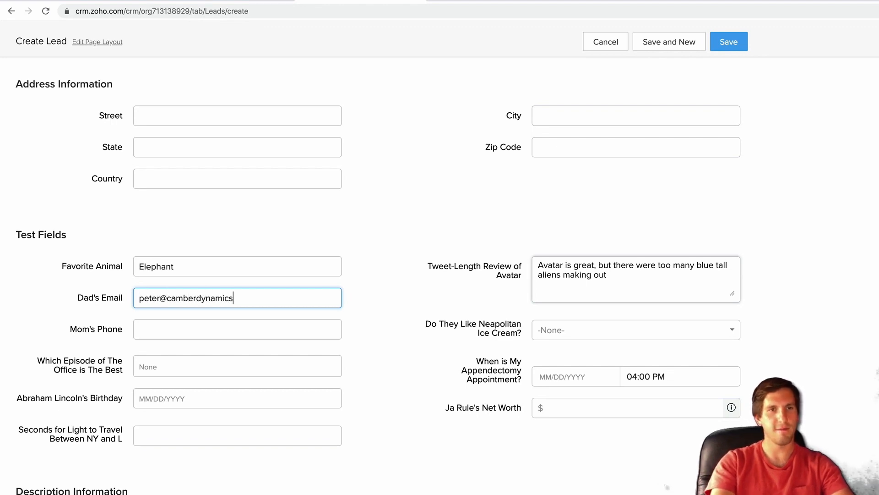
pyautogui.click(729, 41)
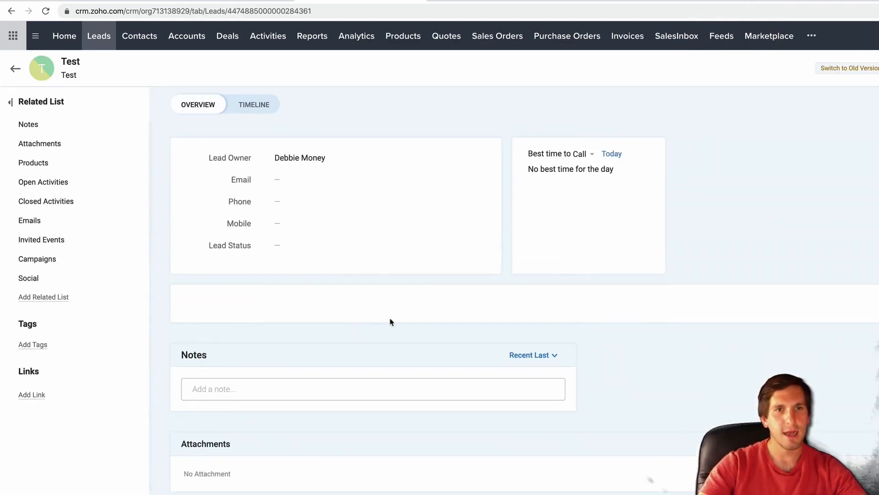
# - Try the Dad's Email link, move the new message aside, and open the Test lead for editing
pyautogui.scroll(-6, 371, 400)
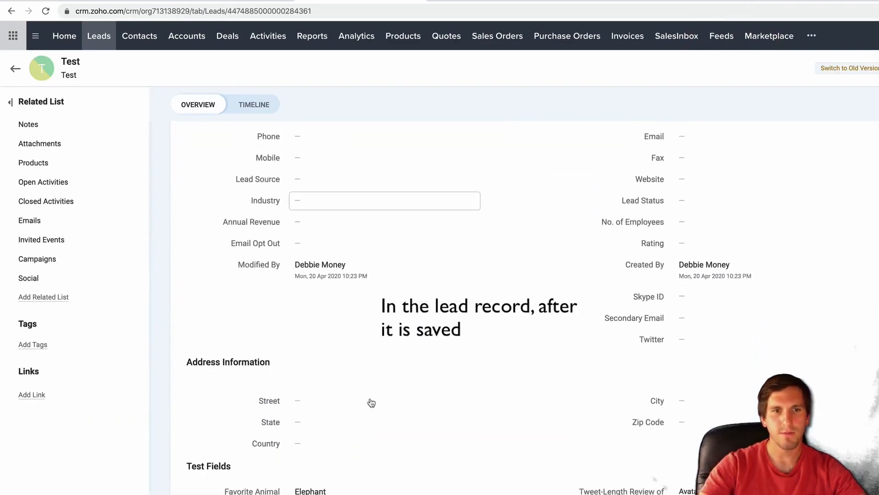
pyautogui.scroll(-5, 371, 400)
pyautogui.click(314, 264)
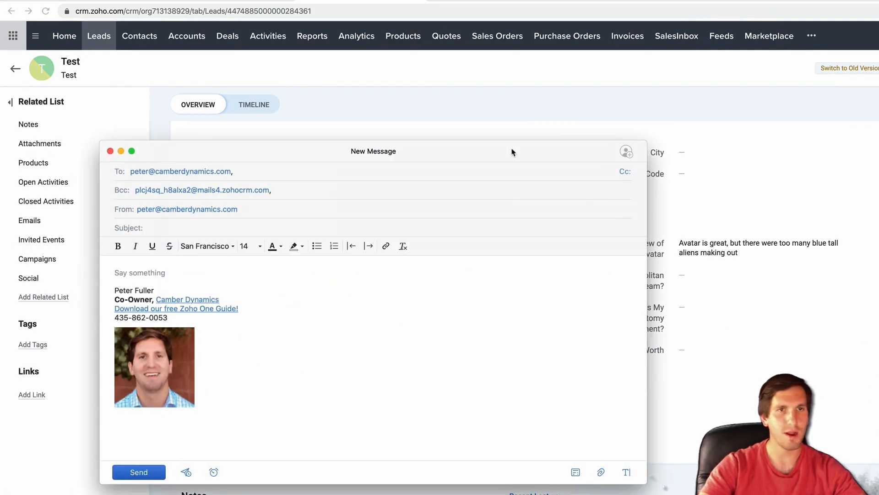
pyautogui.moveTo(513, 152); pyautogui.dragTo(0, 142)
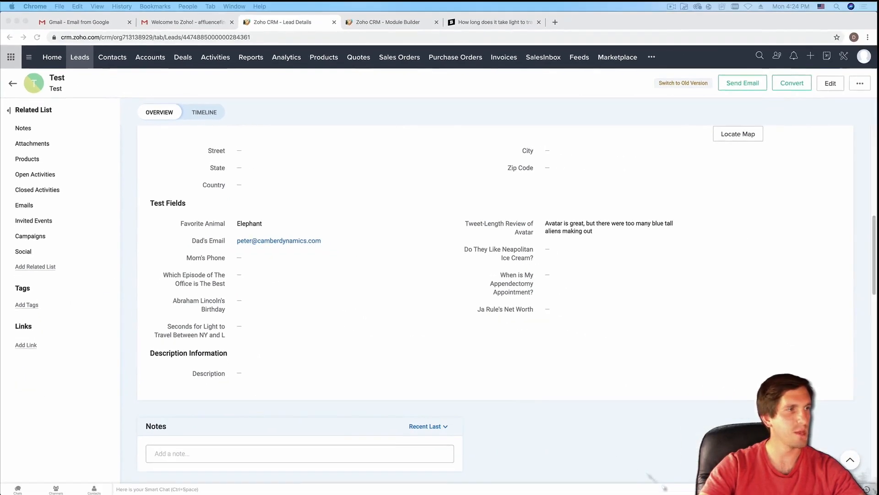
pyautogui.click(830, 83)
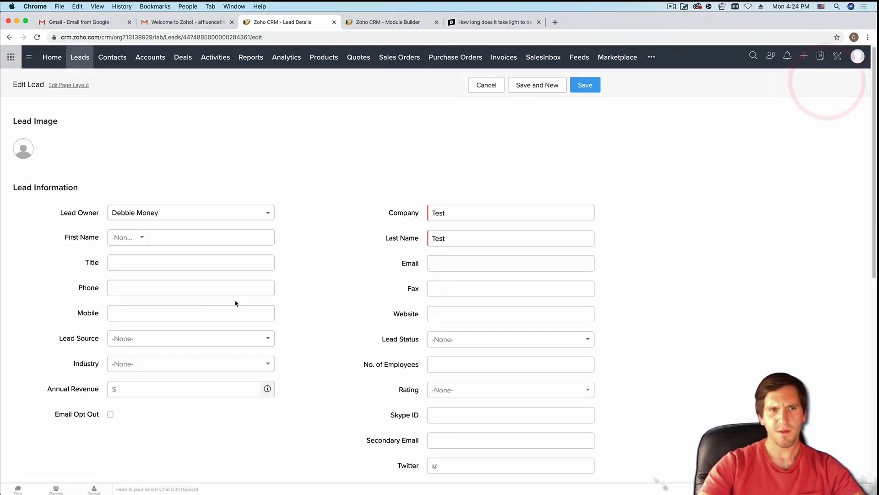
# - Enter the Mom's Phone number on the Test lead
pyautogui.scroll(-10, 236, 304)
pyautogui.click(176, 226)
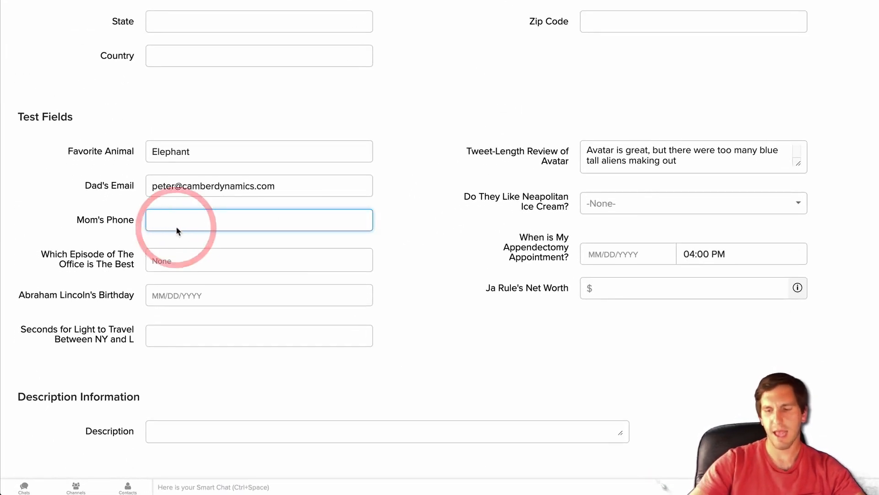
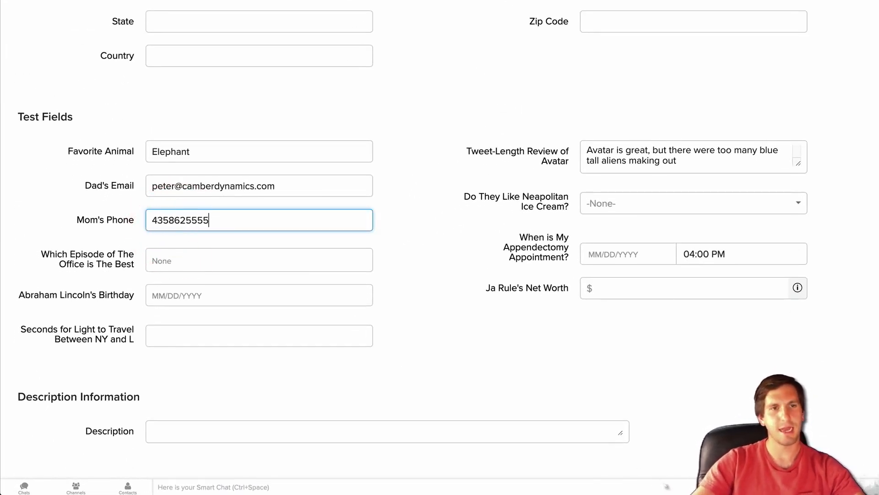
pyautogui.click(613, 203)
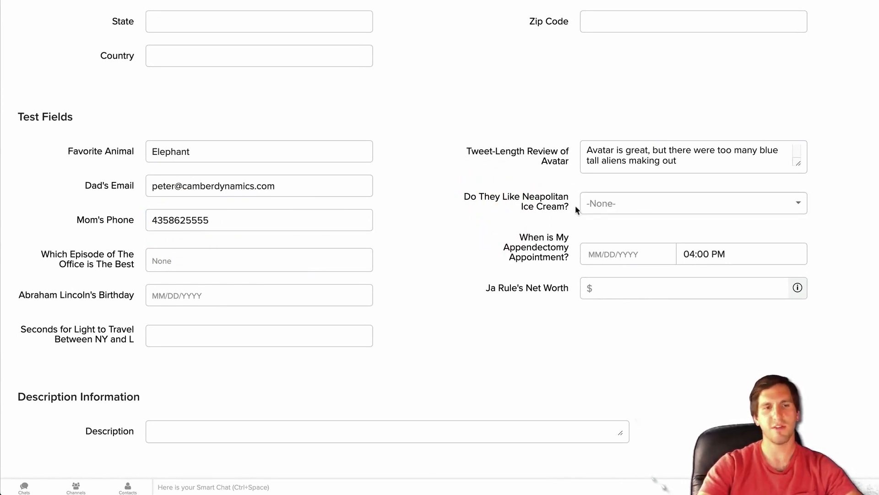
# - Answer Yes for Neapolitan Ice Cream
pyautogui.click(595, 203)
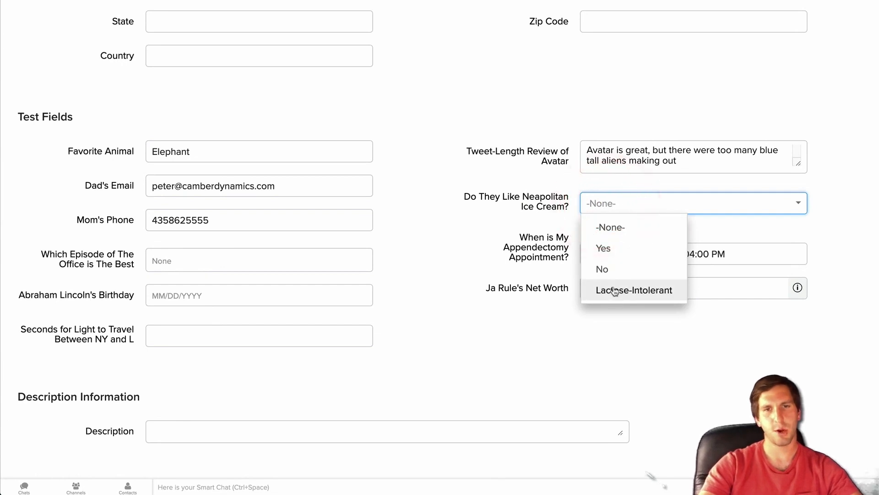
pyautogui.click(498, 209)
pyautogui.click(623, 205)
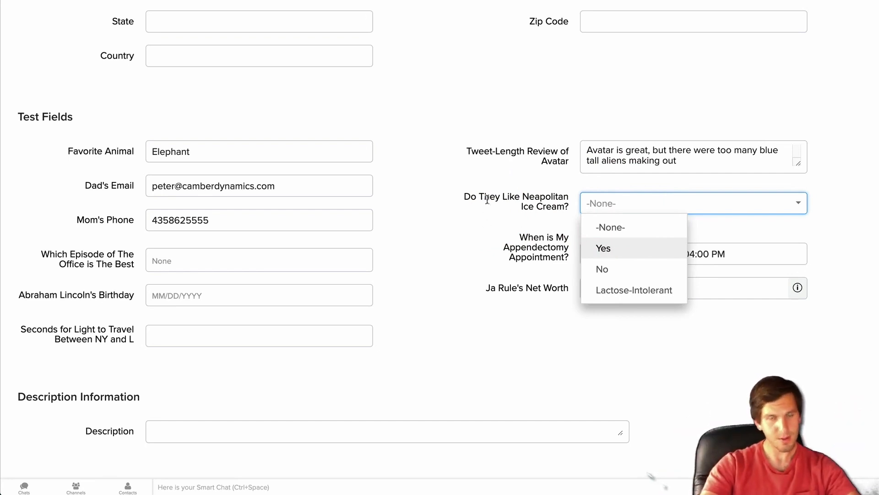
pyautogui.click(201, 124)
pyautogui.moveTo(195, 150); pyautogui.dragTo(145, 147)
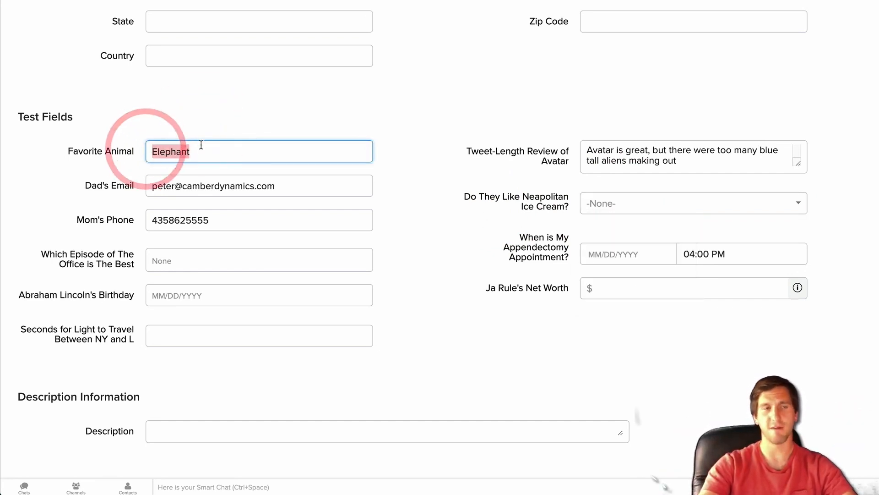
pyautogui.click(429, 186)
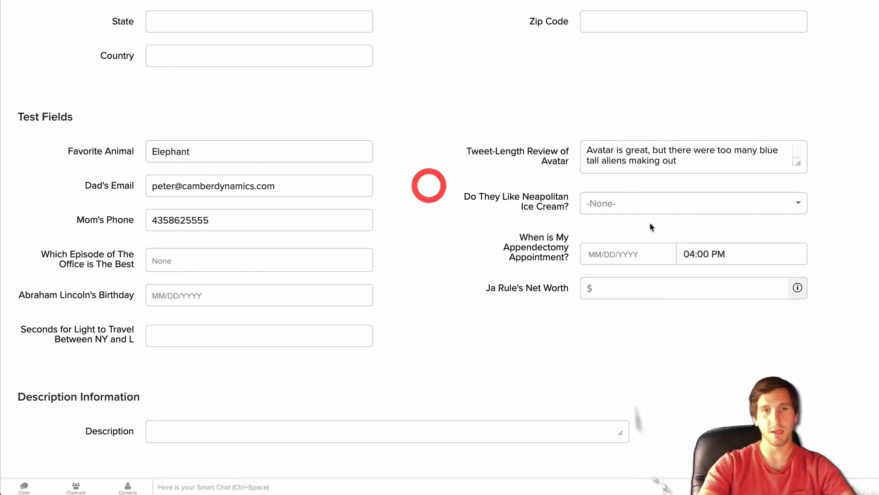
pyautogui.click(634, 198)
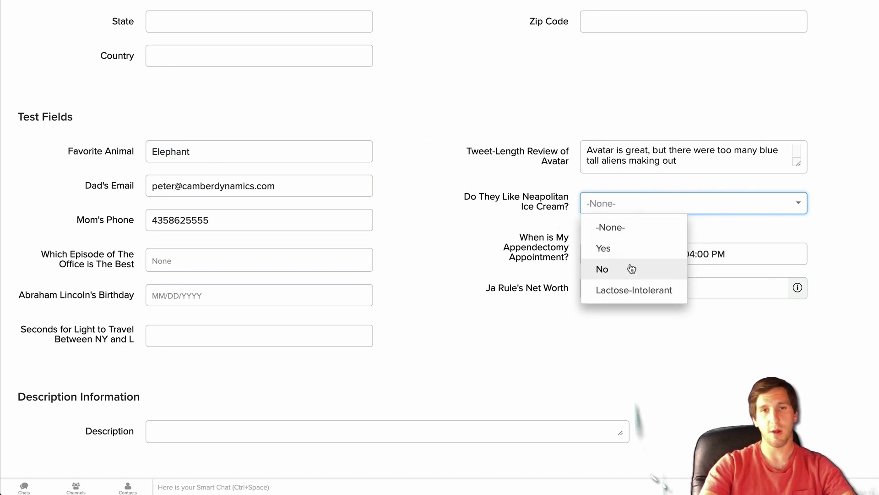
pyautogui.click(610, 252)
pyautogui.click(105, 248)
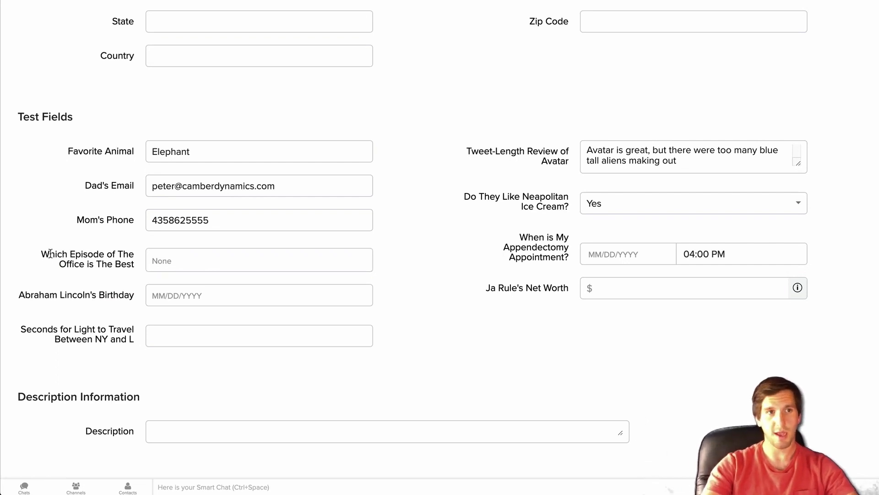
# - Select Dinner Party and The Job as the favourite Office episodes
pyautogui.click(161, 259)
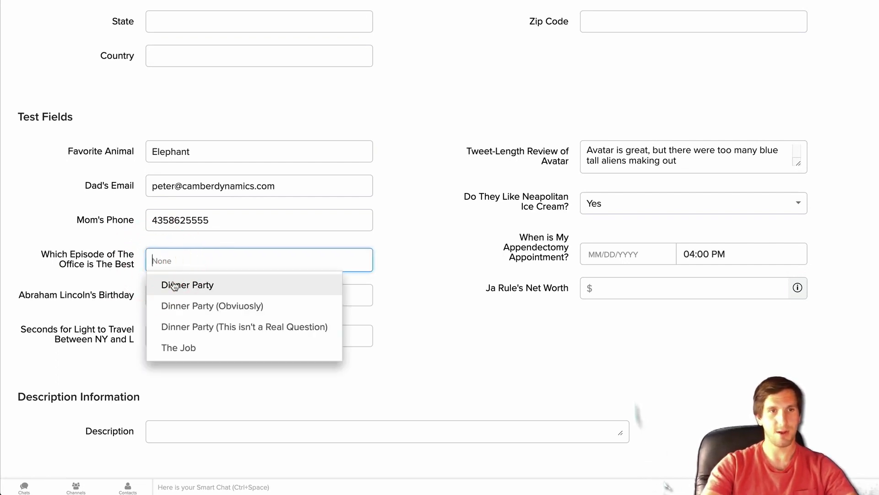
pyautogui.click(197, 285)
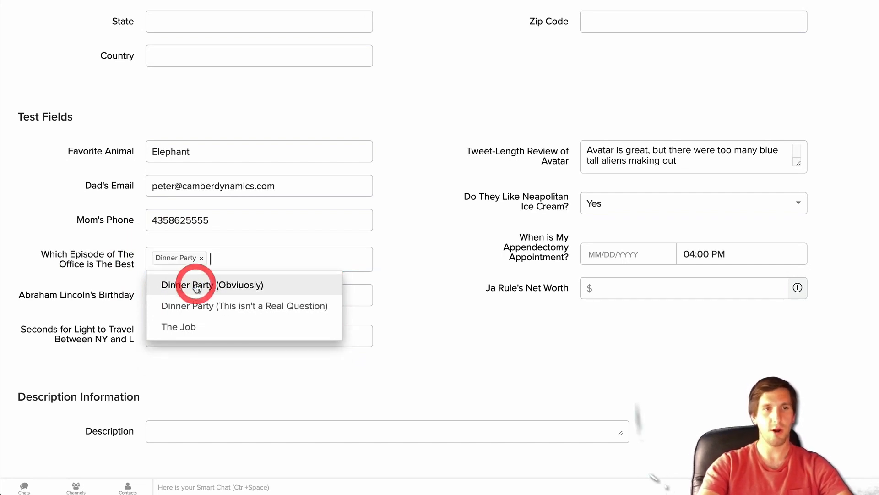
pyautogui.click(204, 335)
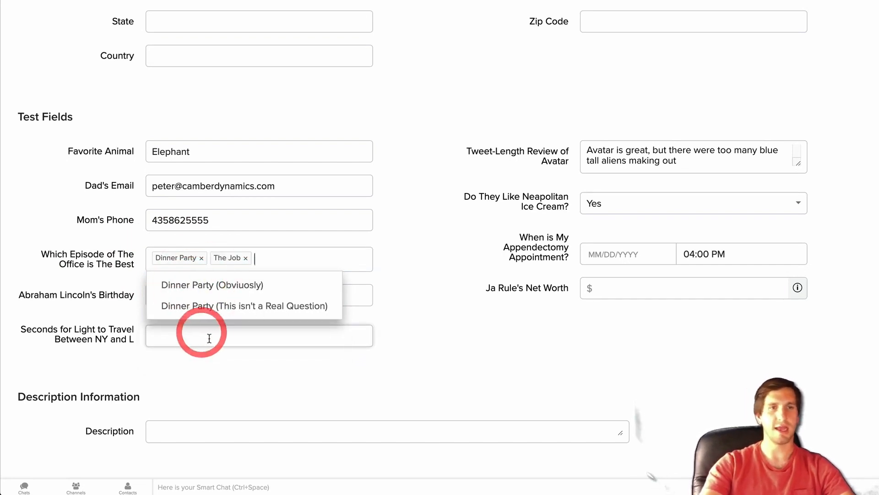
pyautogui.click(395, 254)
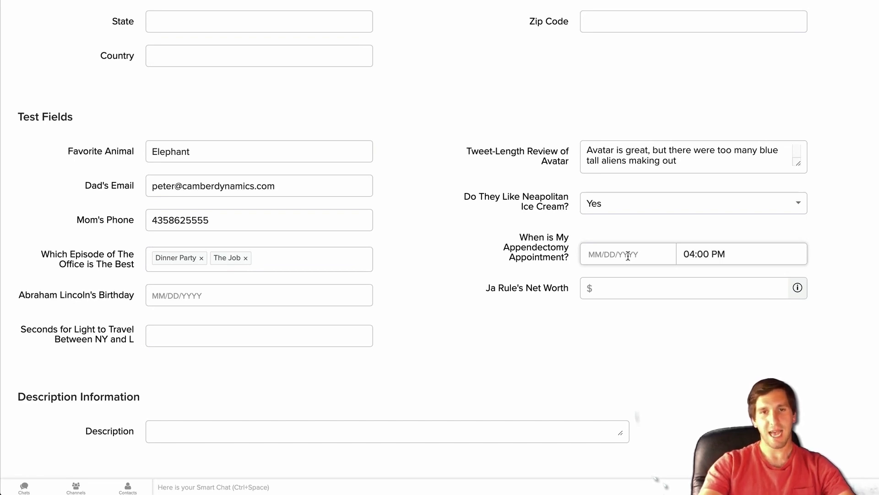
# - Search Google for Abe Lincoln's birthday in a new tab, then return to the lead
pyautogui.click(184, 299)
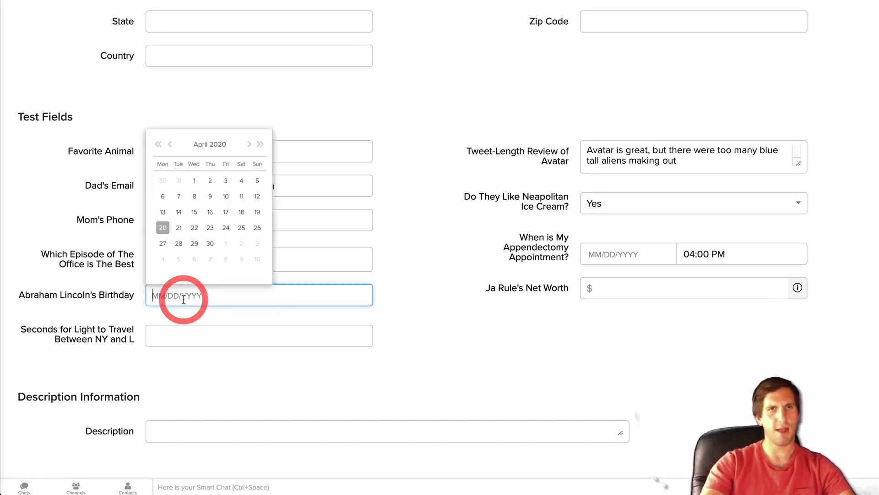
pyautogui.click(397, 283)
pyautogui.press('super+t')
pyautogui.write("abe lincoln's birth")
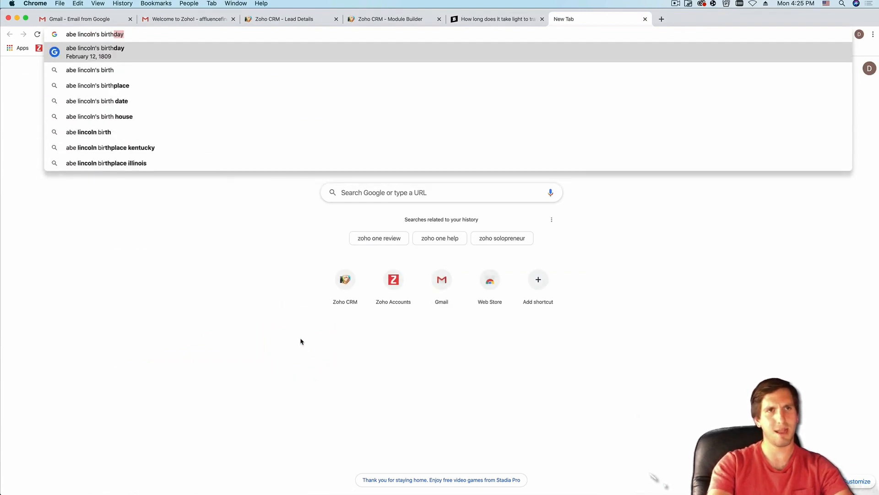
pyautogui.press('Return')
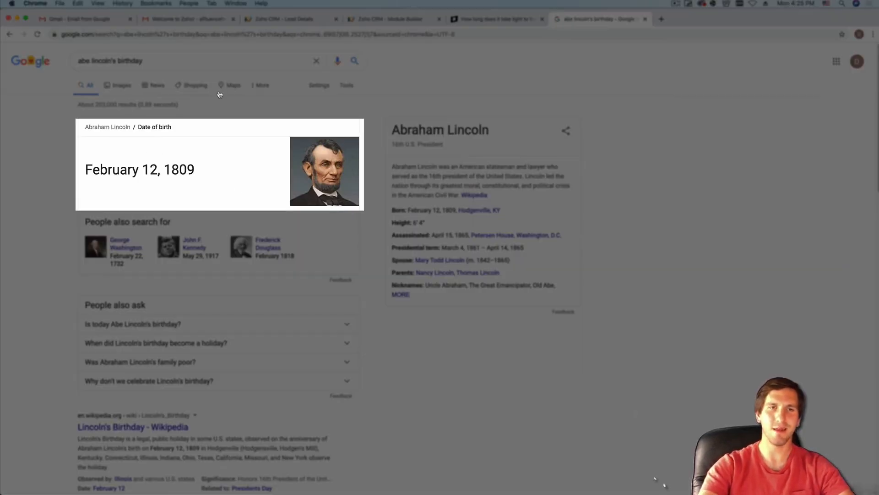
pyautogui.click(282, 21)
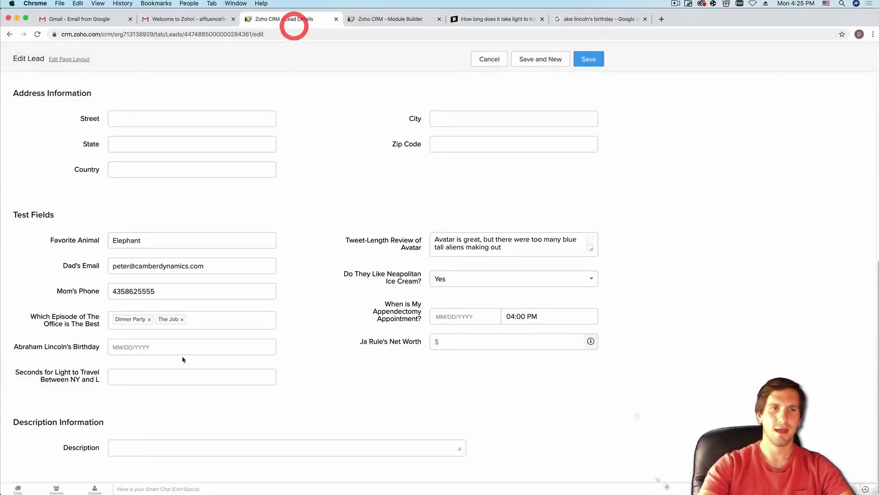
# - Enter 02/12/1809 as Lincoln's birthday
pyautogui.click(130, 336)
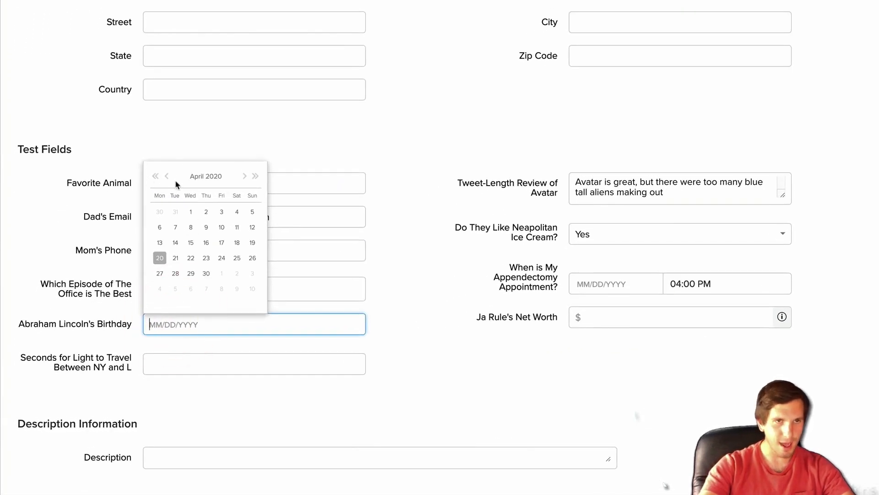
pyautogui.write('02')
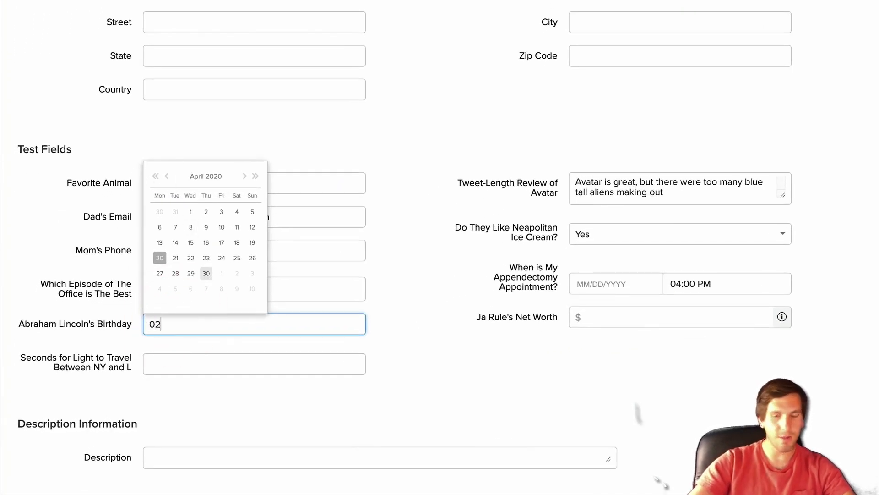
pyautogui.write('/12/1809')
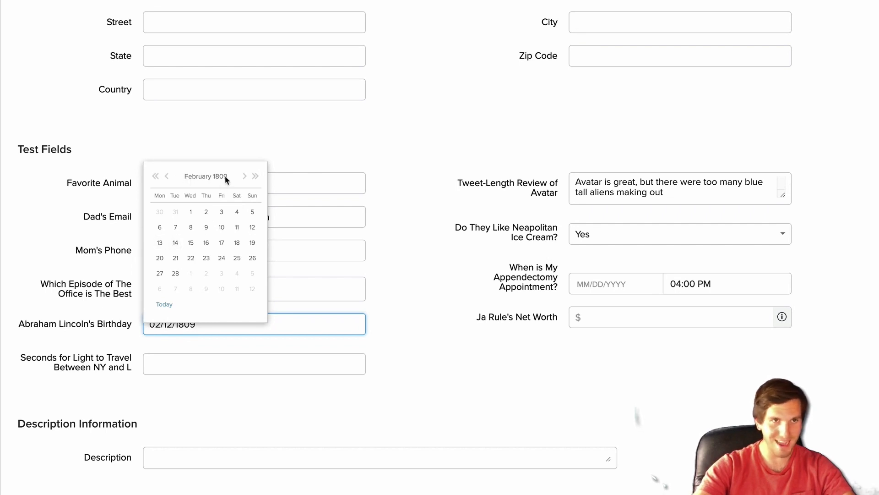
pyautogui.click(252, 227)
pyautogui.click(412, 332)
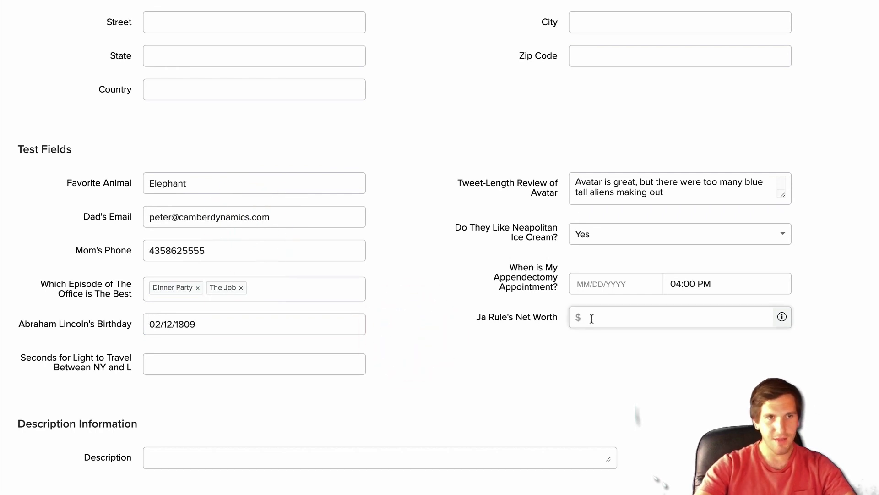
# - Set the appointment to April 29, 2020 at 02:00 PM
pyautogui.click(591, 286)
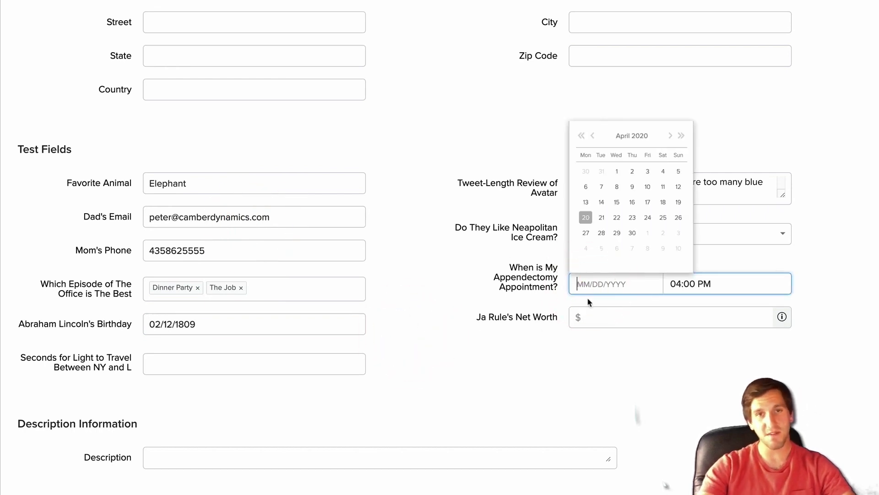
pyautogui.click(617, 233)
pyautogui.click(686, 282)
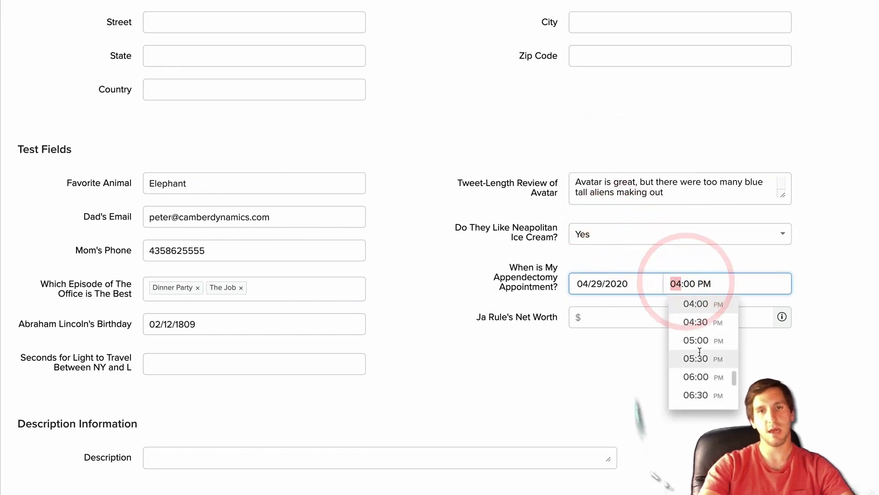
pyautogui.scroll(3, 699, 339)
pyautogui.click(698, 336)
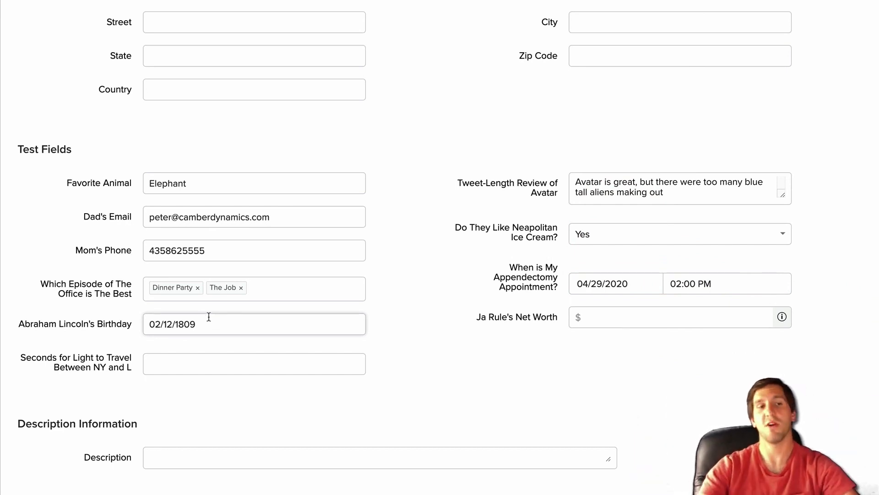
# - Enter net worth 1, correct the light-travel seconds from .0012 to .12, and save the lead
pyautogui.click(623, 326)
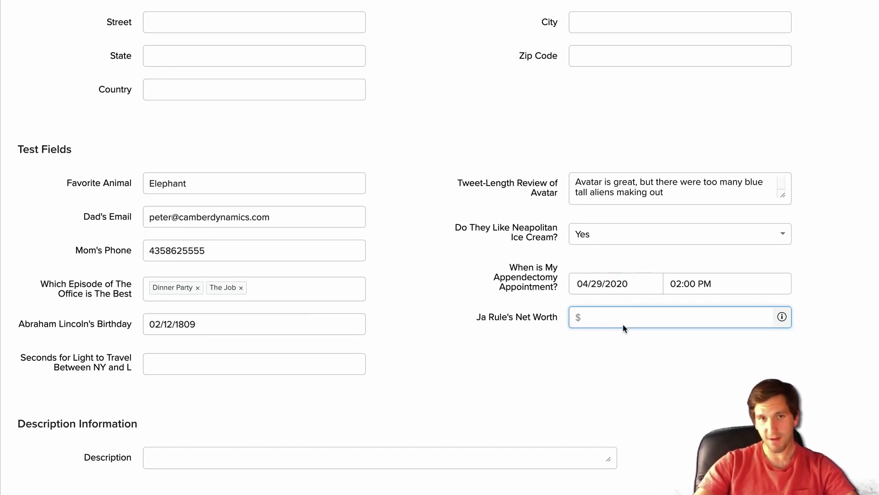
pyautogui.write('1')
pyautogui.click(452, 341)
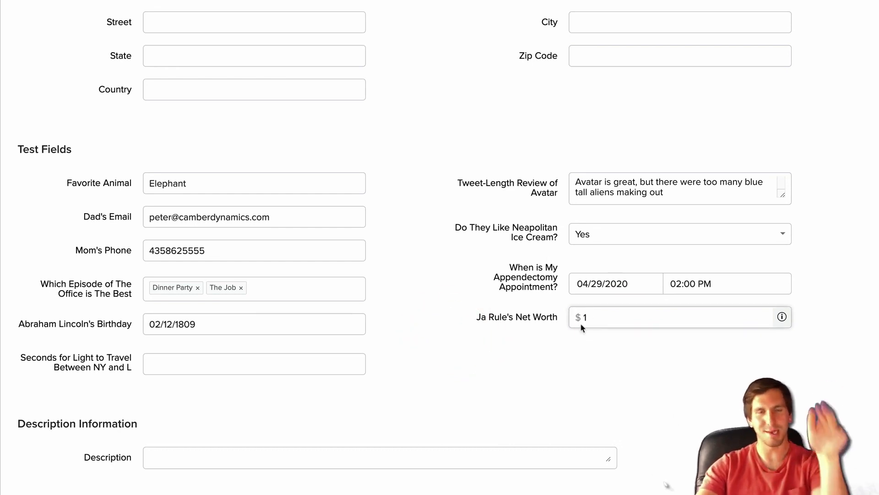
pyautogui.click(174, 362)
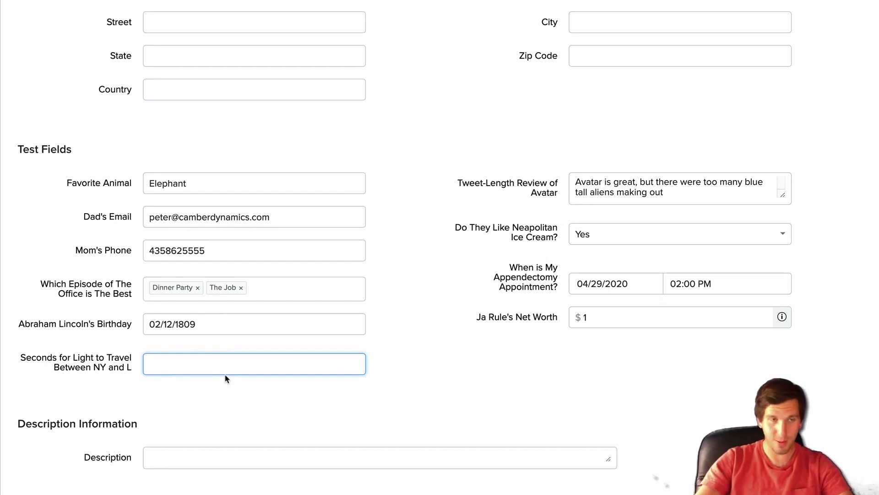
pyautogui.click(457, 360)
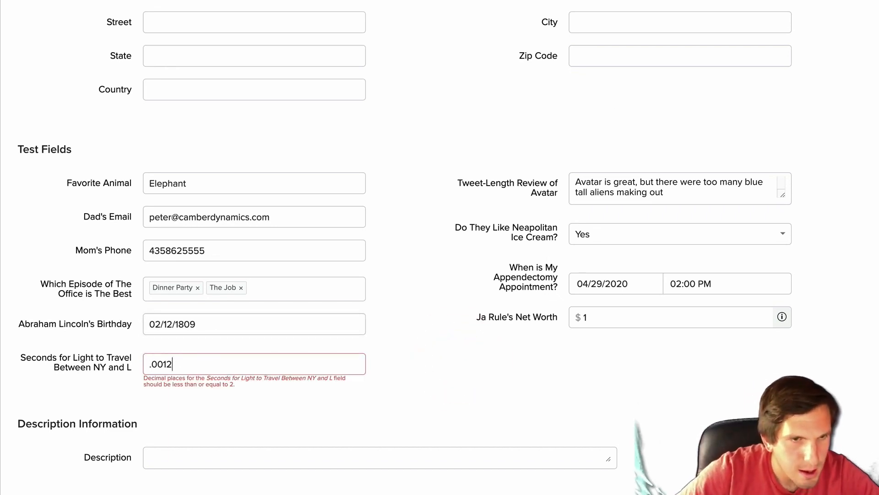
pyautogui.click(162, 364)
pyautogui.press('BackSpace')
pyautogui.press('BackSpace')
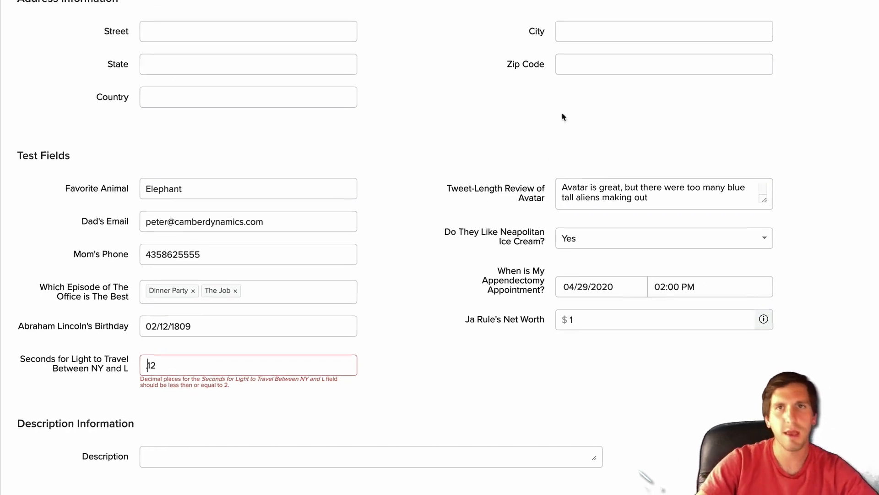
pyautogui.click(586, 61)
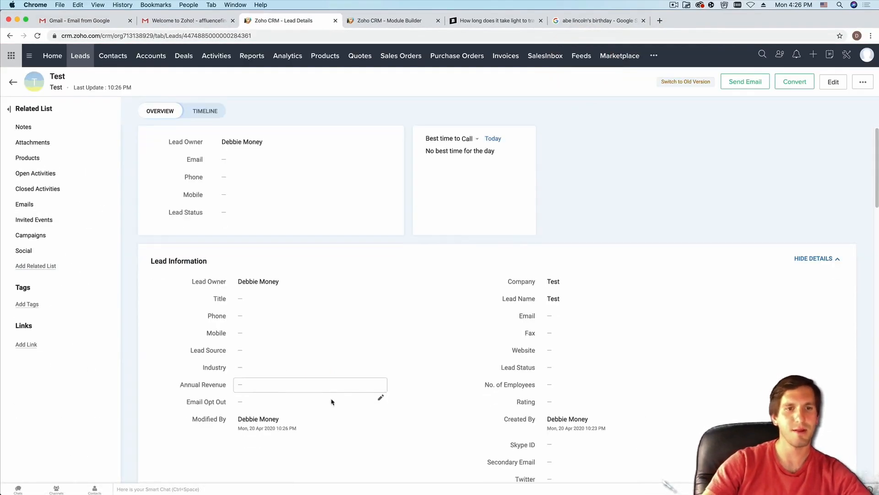
# - Scroll the Lead Details page down to the Test Fields values, including Feb 12, 1809 and $ 1.00
pyautogui.scroll(-10, 327, 397)
pyautogui.scroll(2, 325, 398)
pyautogui.scroll(-2, 272, 313)
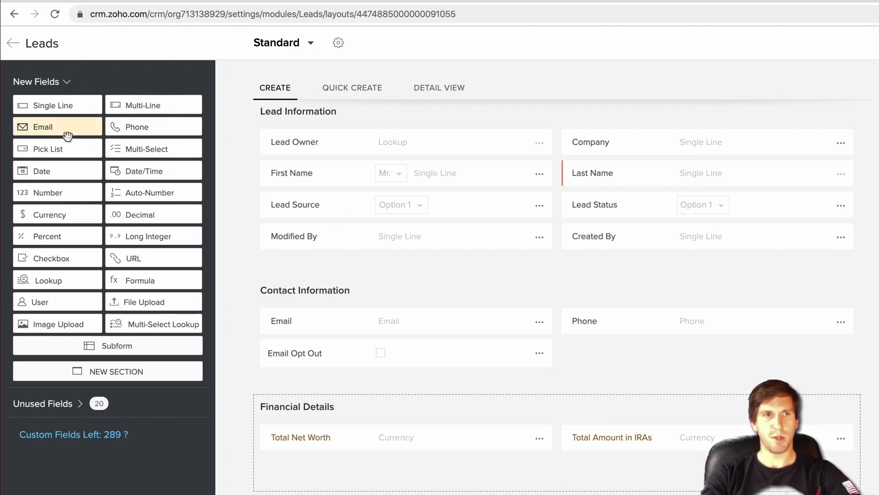
# - Drop a Pick List field into the Financial Details section, creating 'Pick List 2'
pyautogui.moveTo(65, 146); pyautogui.dragTo(380, 463)
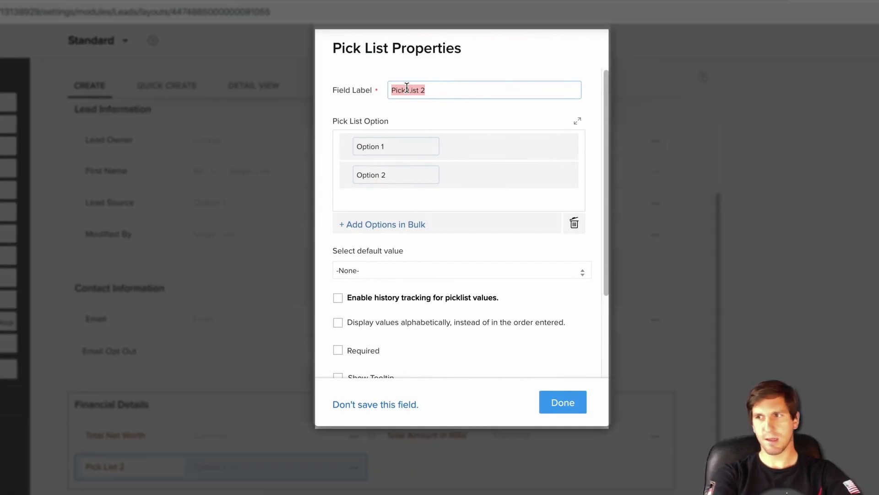
# - Label the pick list 'Are You Interested In Creating a Will?' and rename its options to Yes and No
pyautogui.write('A')
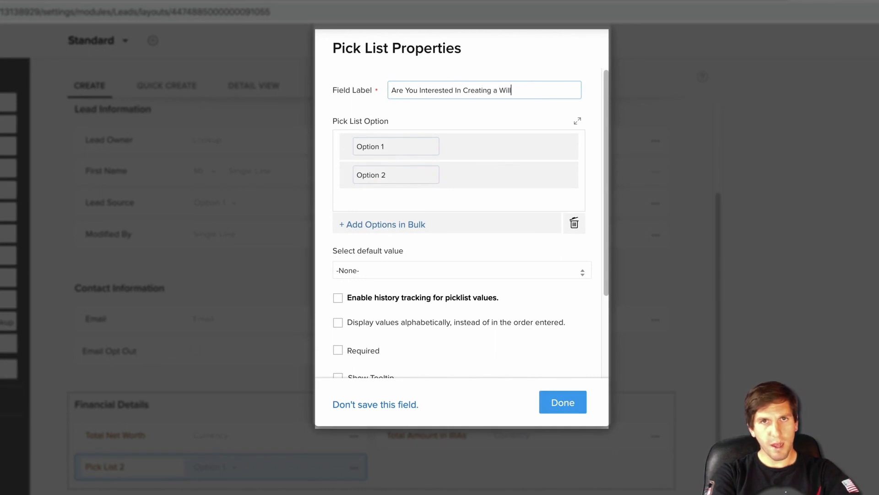
pyautogui.write('?')
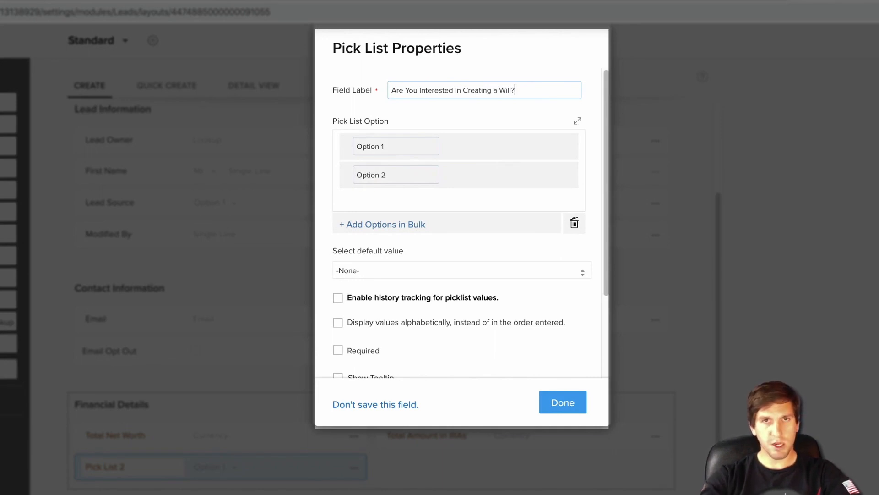
pyautogui.tripleClick(382, 146)
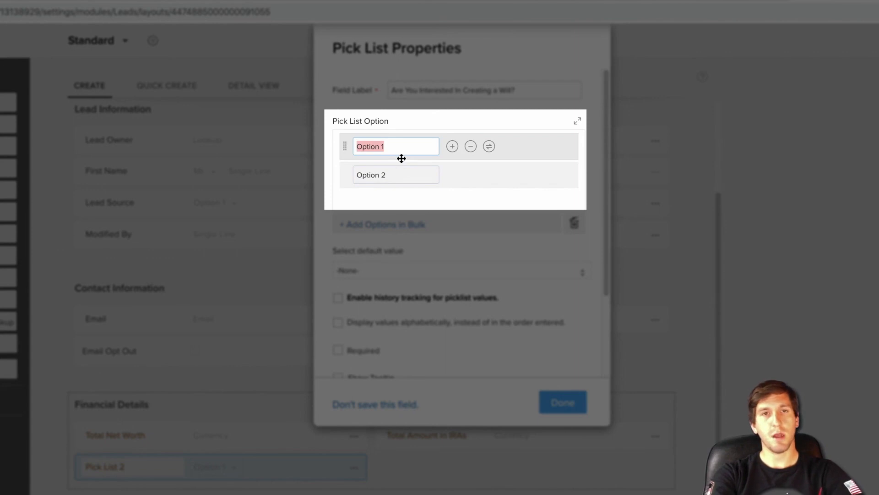
pyautogui.write('Yes')
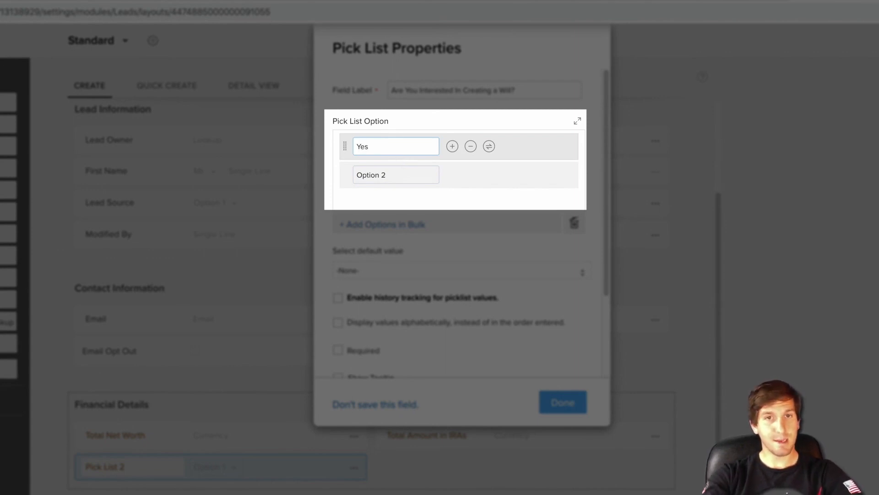
pyautogui.click(392, 175)
pyautogui.write('No')
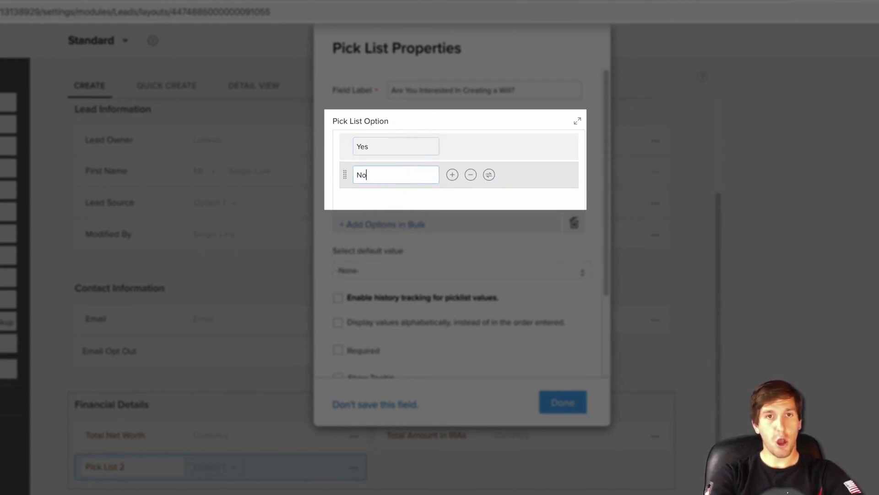
# - Add a third option 'I need to know more about what a will is' and review all three
pyautogui.click(452, 175)
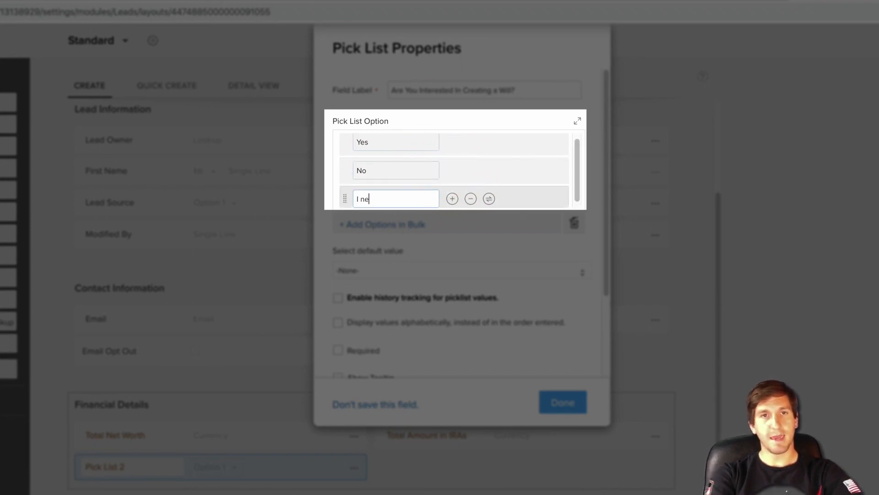
pyautogui.write('I need to know more about what a will is')
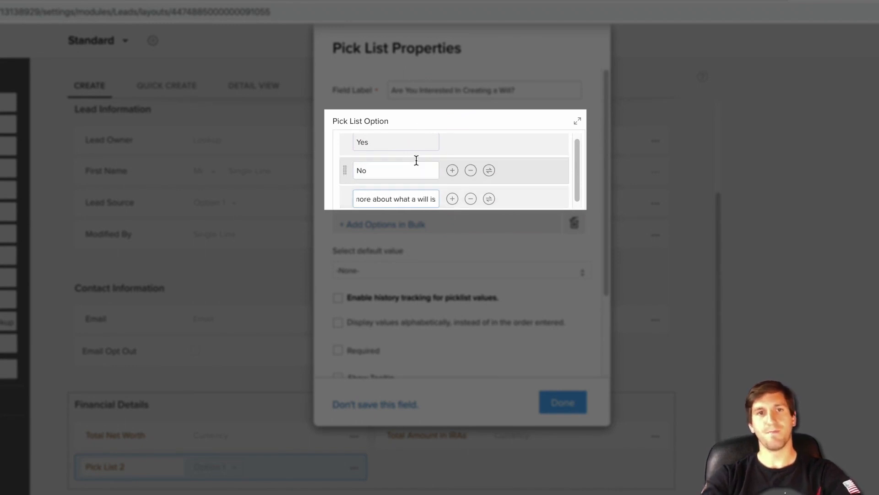
pyautogui.click(547, 170)
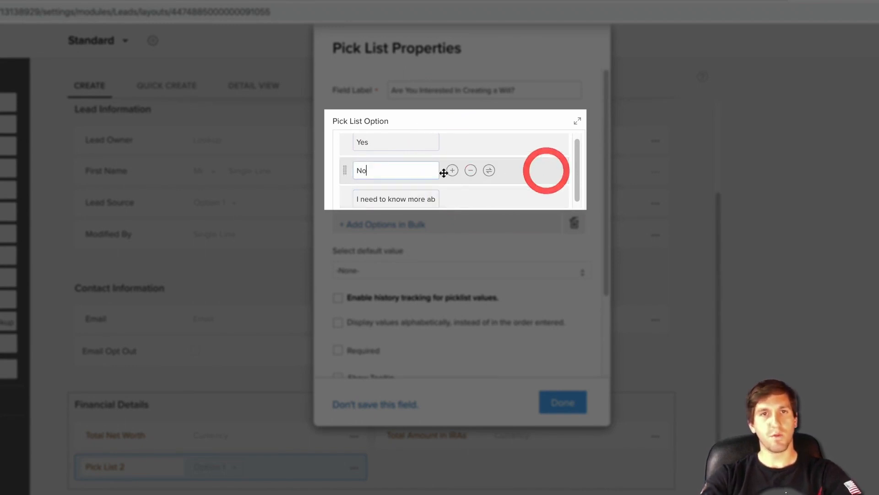
pyautogui.click(383, 142)
pyautogui.click(391, 172)
pyautogui.click(406, 197)
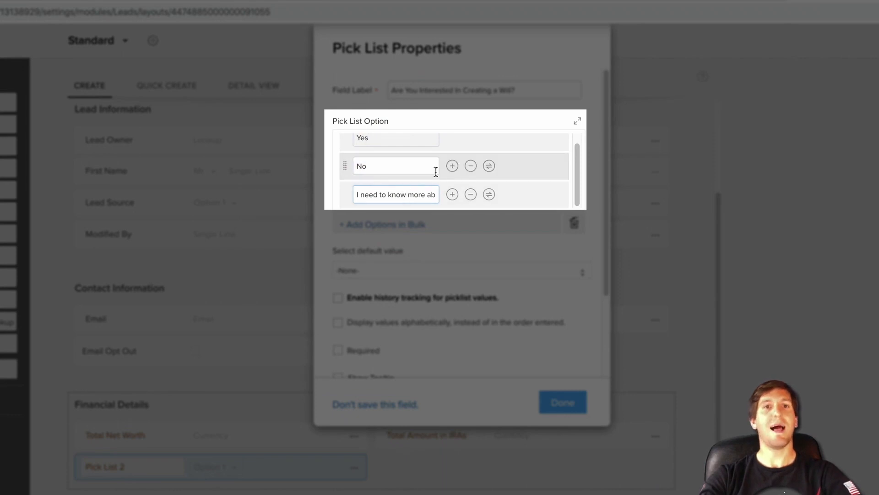
# - Add and then remove two empty option rows, keeping three options, and bring up the bulk-add choices
pyautogui.scroll(-3, 410, 161)
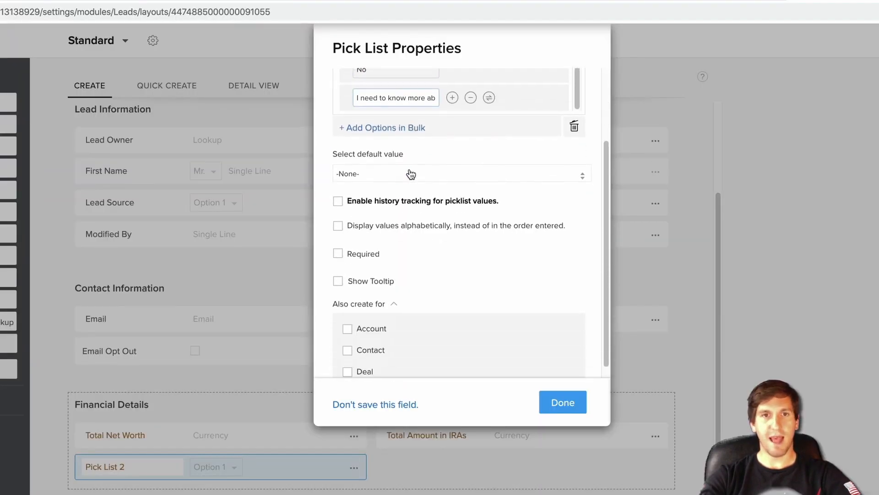
pyautogui.scroll(3, 366, 165)
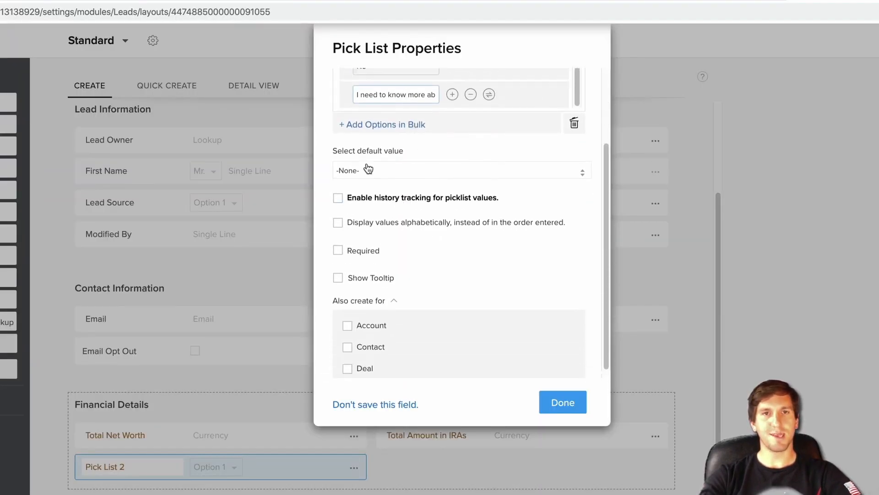
pyautogui.click(452, 194)
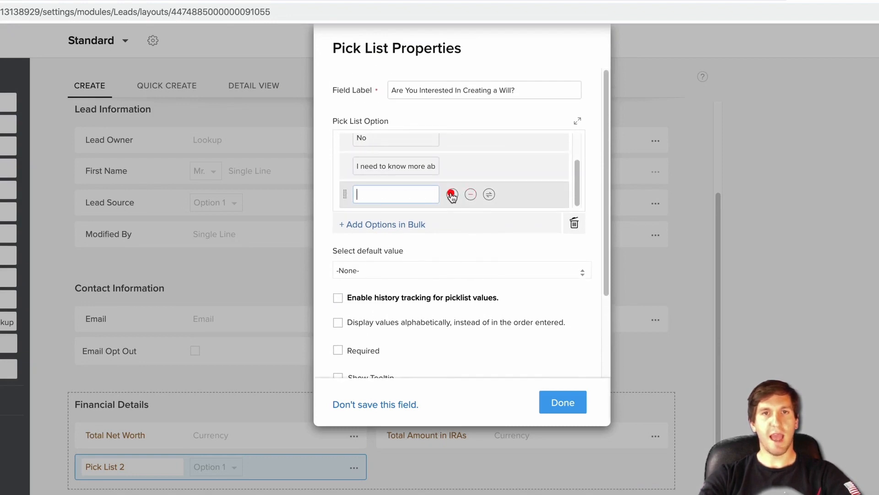
pyautogui.click(452, 194)
pyautogui.click(471, 194)
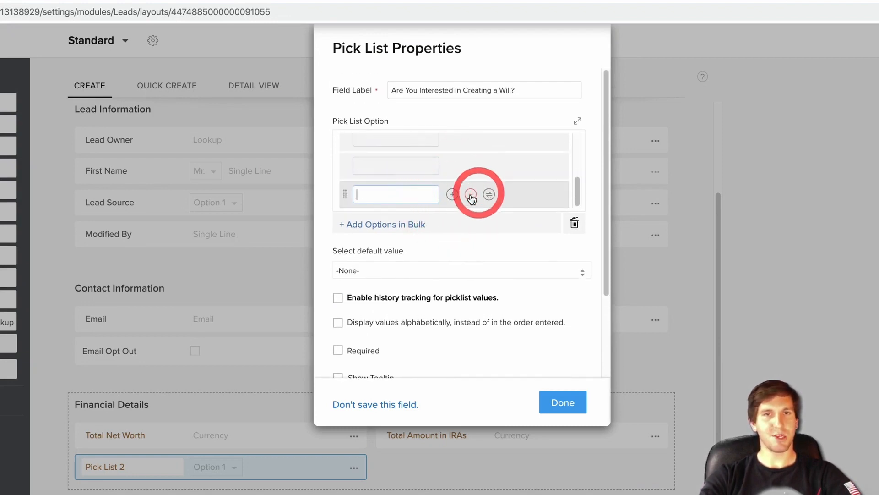
pyautogui.click(471, 195)
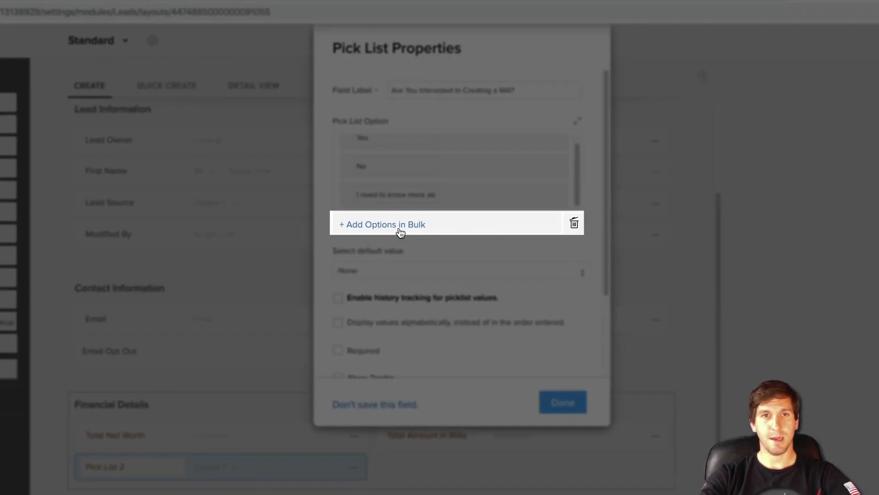
pyautogui.click(396, 224)
pyautogui.click(415, 280)
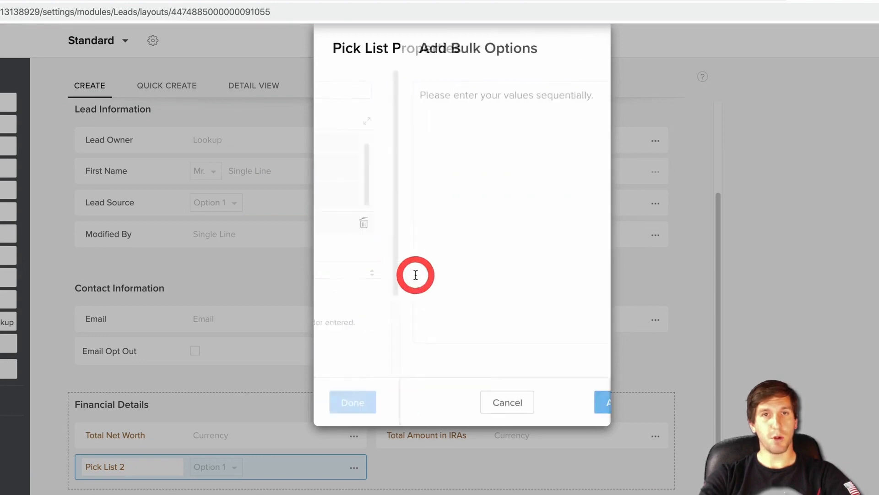
pyautogui.click(404, 144)
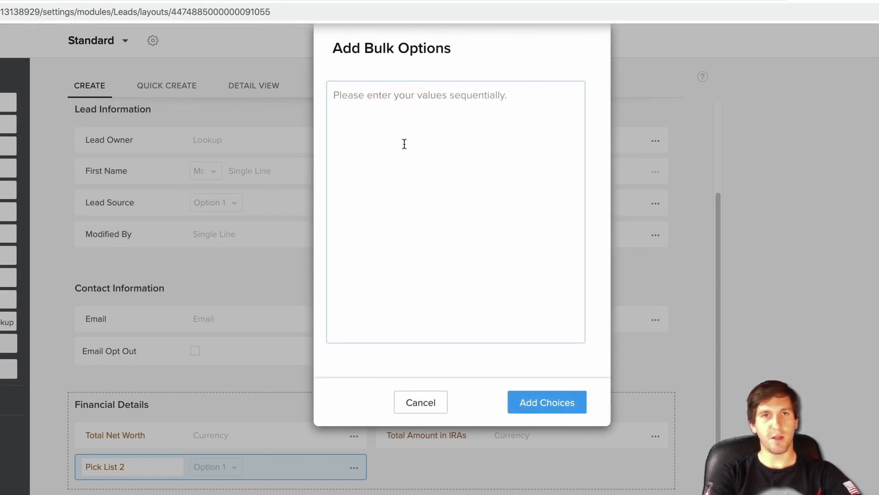
pyautogui.write('Yes')
pyautogui.press('Return')
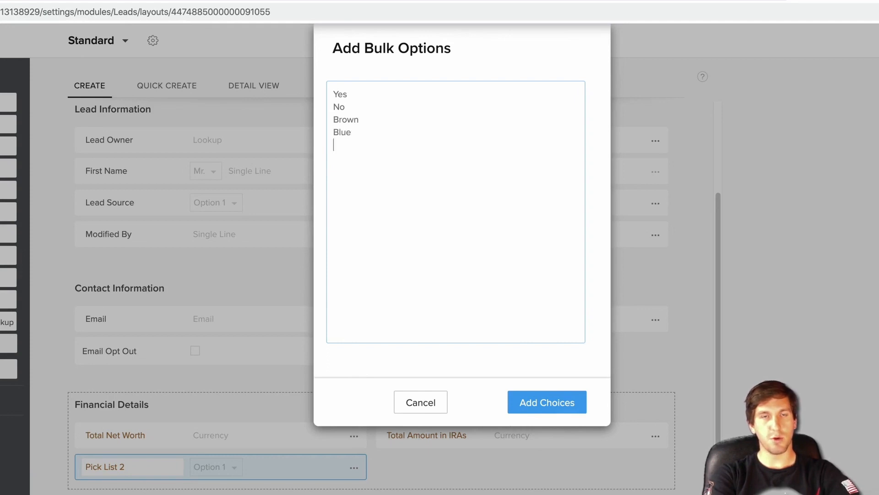
pyautogui.write('Oth')
pyautogui.hotkey('ctrl', 'a')
pyautogui.click(419, 405)
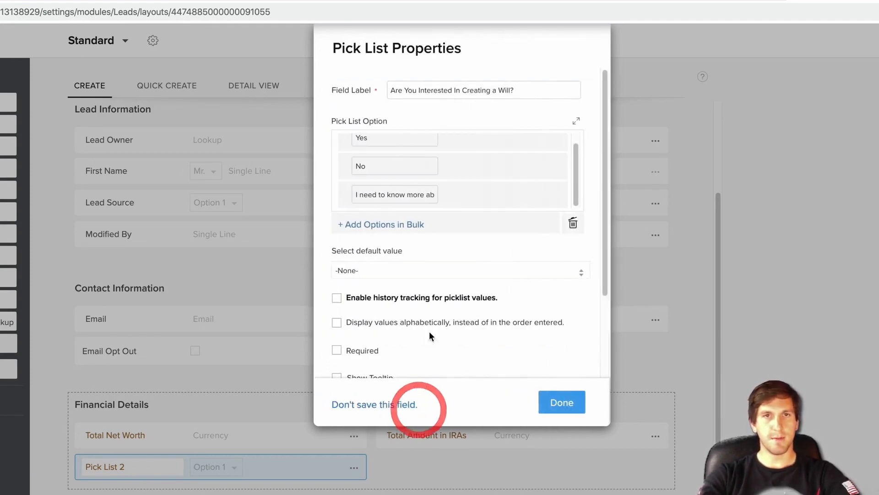
pyautogui.click(380, 277)
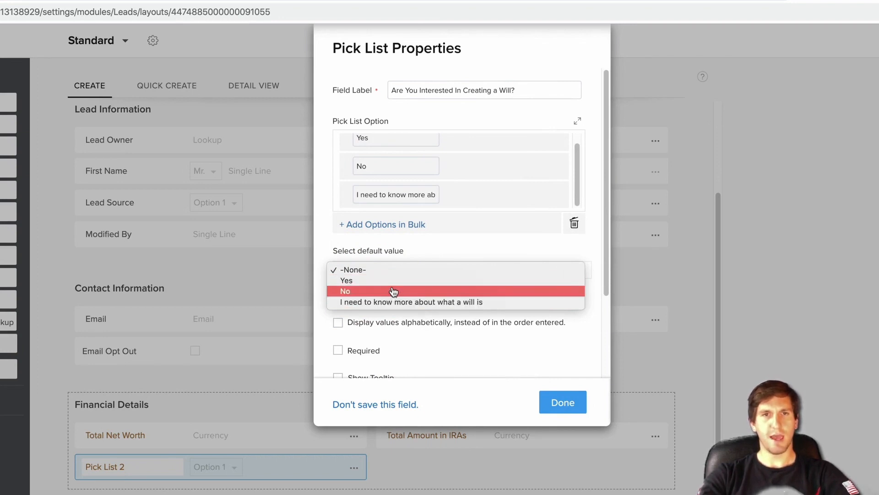
pyautogui.click(394, 285)
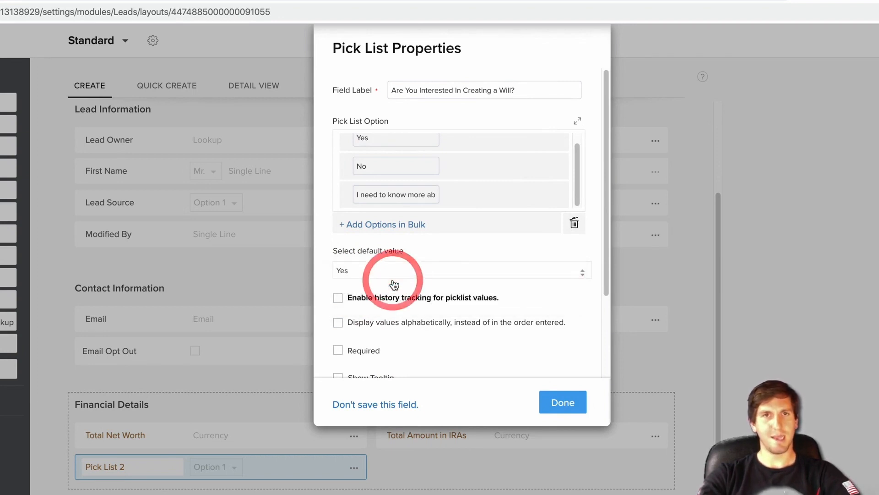
pyautogui.click(458, 254)
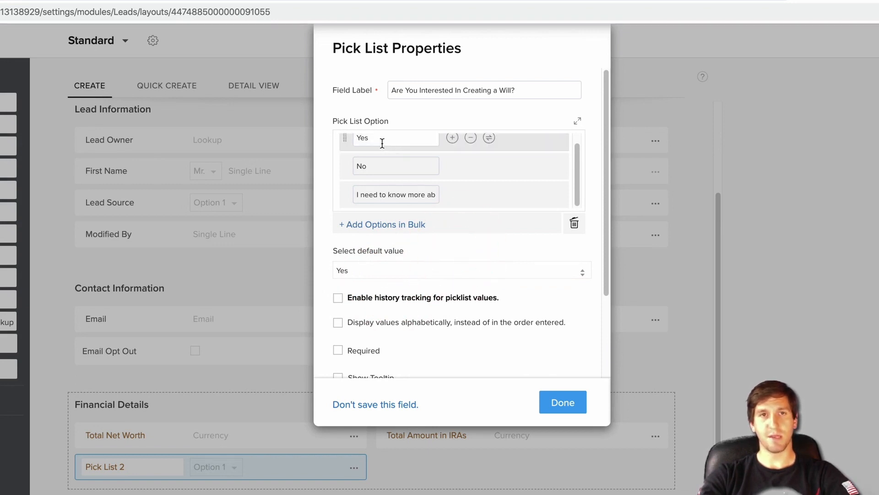
pyautogui.click(383, 274)
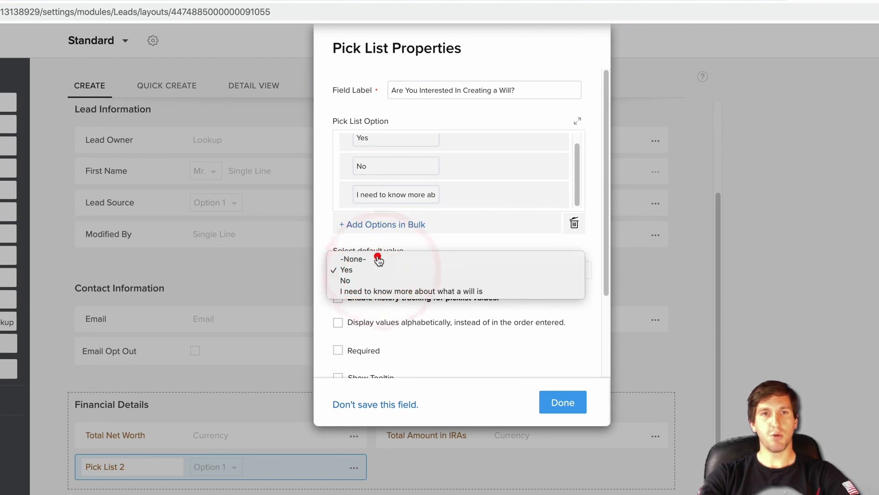
pyautogui.click(378, 259)
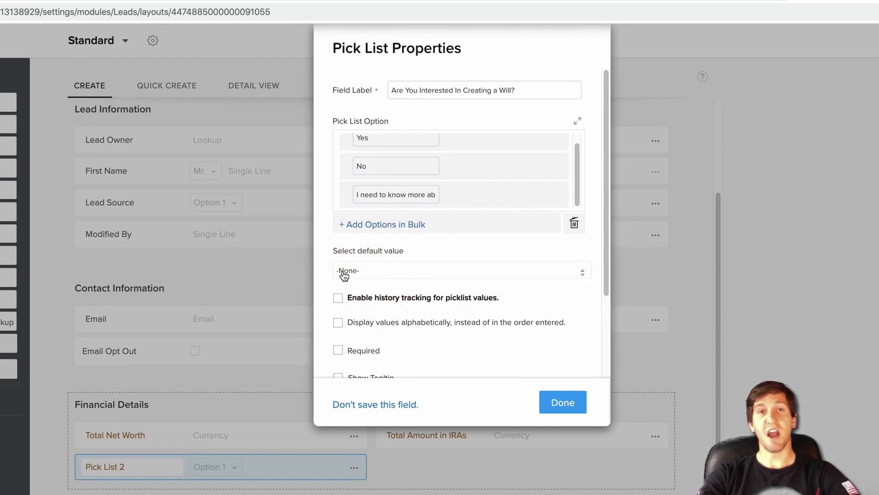
pyautogui.scroll(-3, 418, 319)
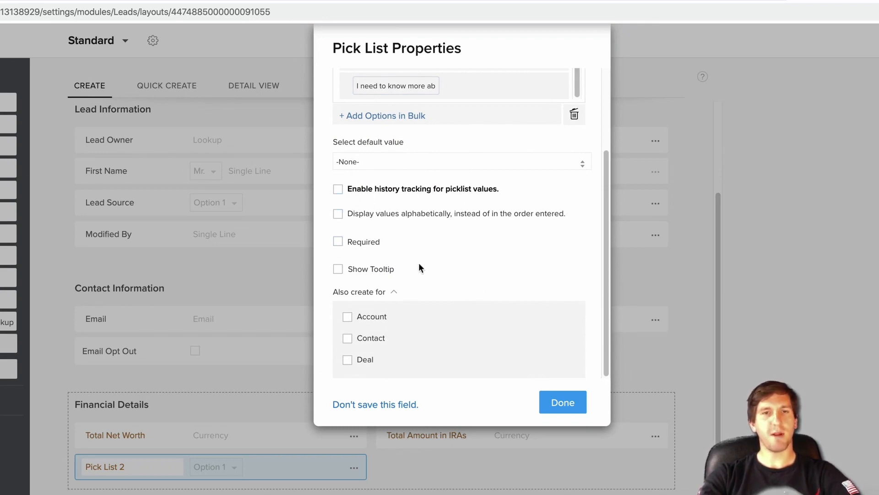
# - Enable the tooltip 'This field is necessary so we can set them up with a writing workshop.' and finish the field
pyautogui.click(341, 272)
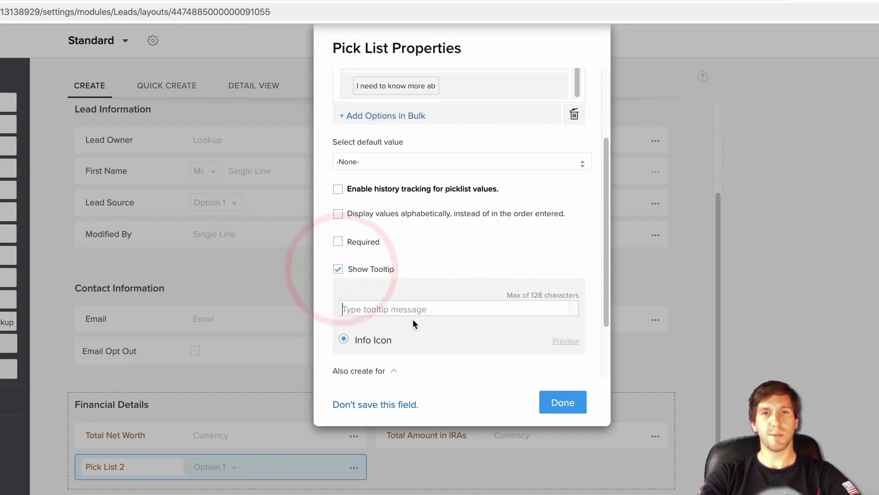
pyautogui.scroll(-2, 413, 319)
pyautogui.click(364, 234)
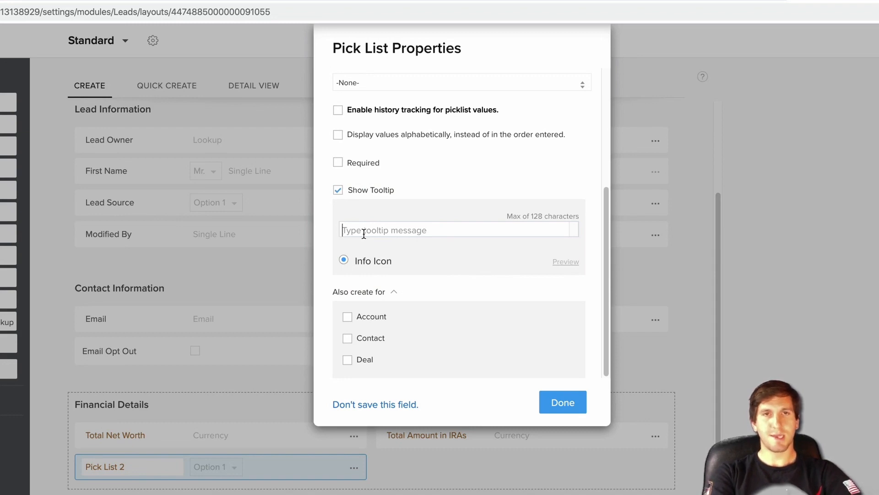
pyautogui.click(364, 230)
pyautogui.write('This field is ne')
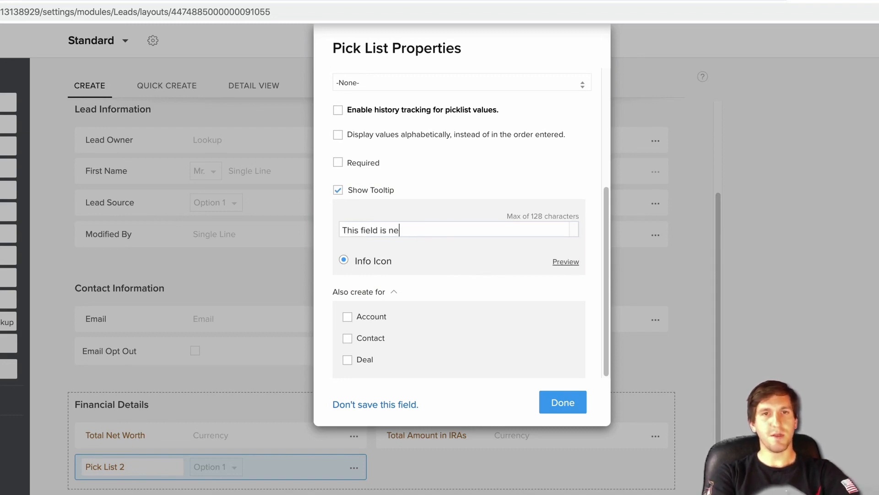
pyautogui.write('cessa')
pyautogui.press('BackSpace')
pyautogui.write('sary so we ')
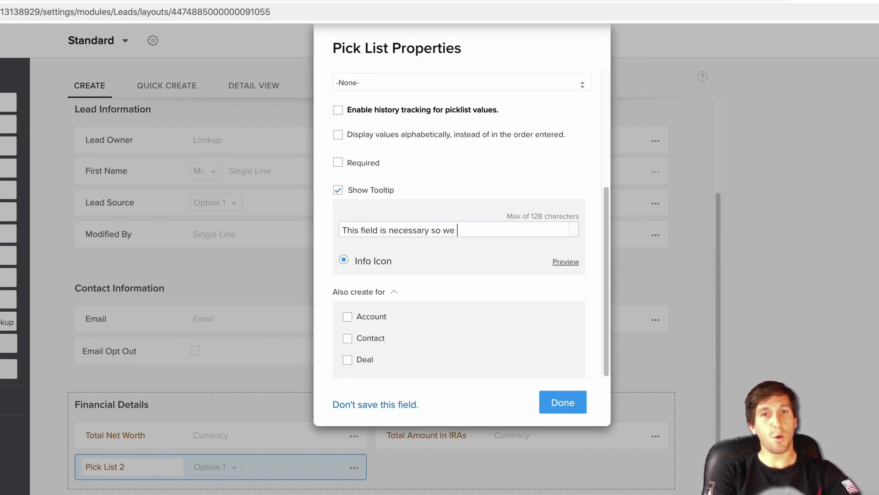
pyautogui.write('can set them up with a writing ')
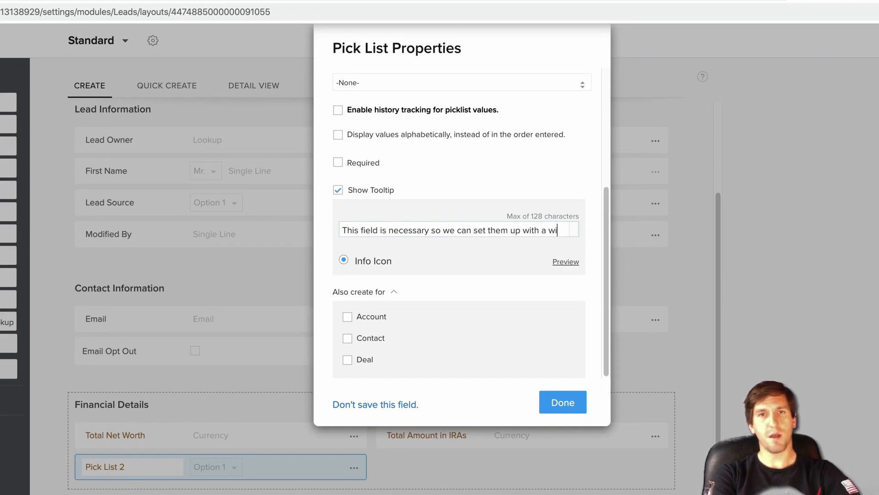
pyautogui.write('workshop.')
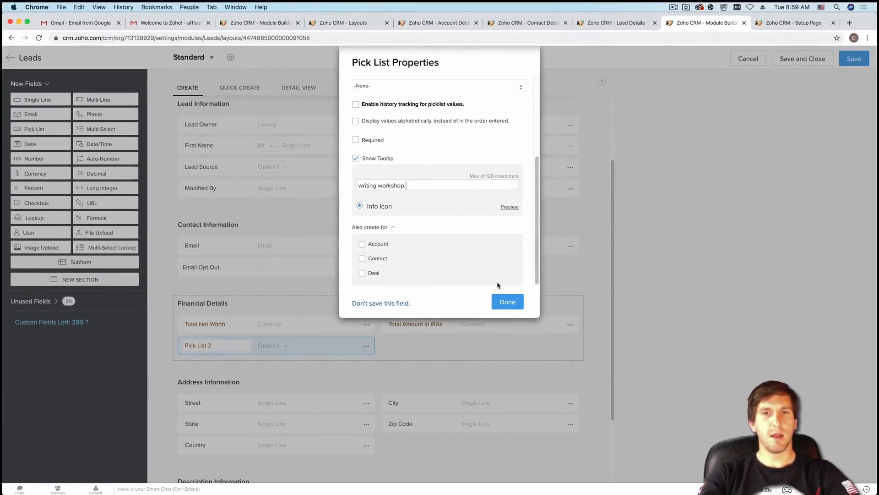
pyautogui.click(507, 301)
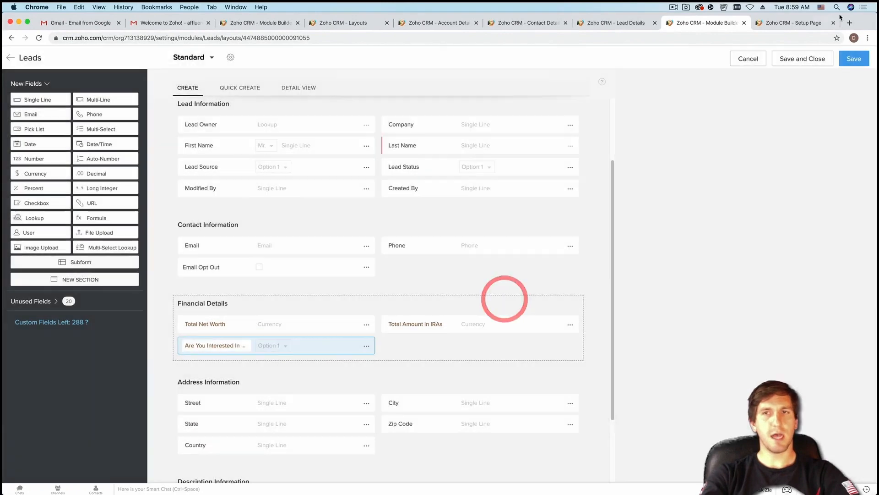
# - Save and close the Standard Leads layout, return to the Leads list, and start a new lead
pyautogui.click(804, 59)
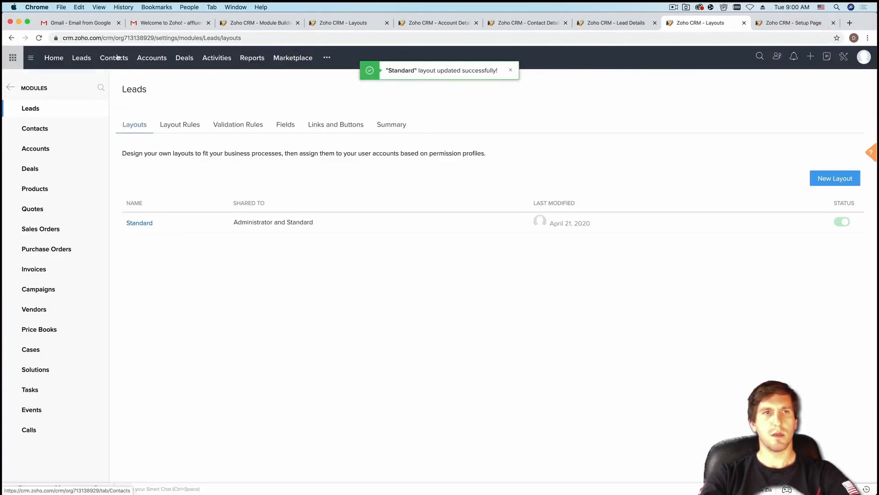
pyautogui.click(79, 58)
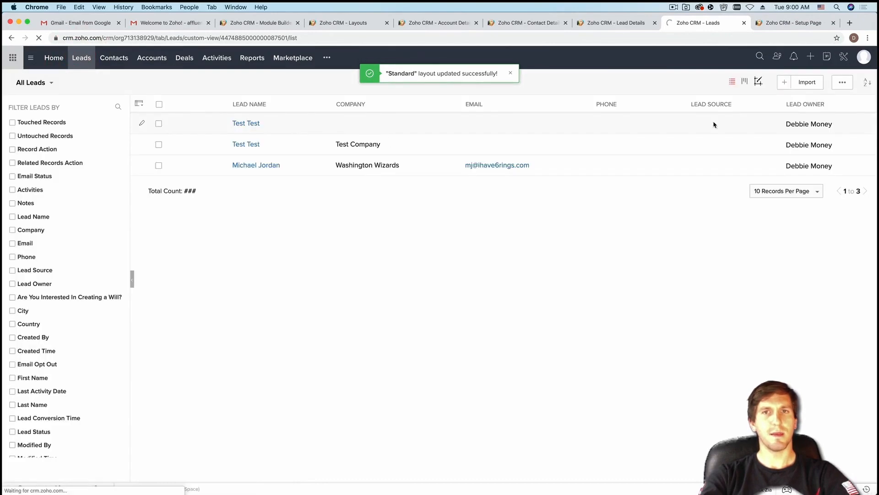
pyautogui.click(781, 82)
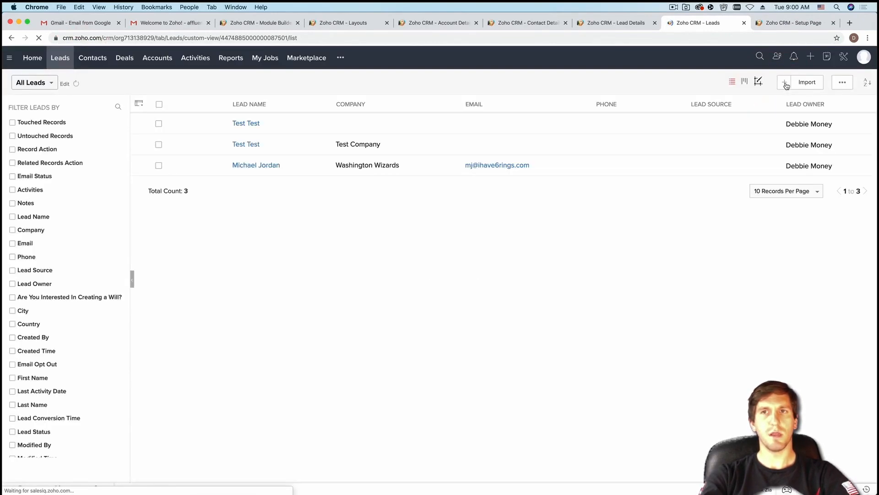
# - Open a blank Create Lead form and view the will pick list's workshop tooltip under Financial Details
pyautogui.click(784, 83)
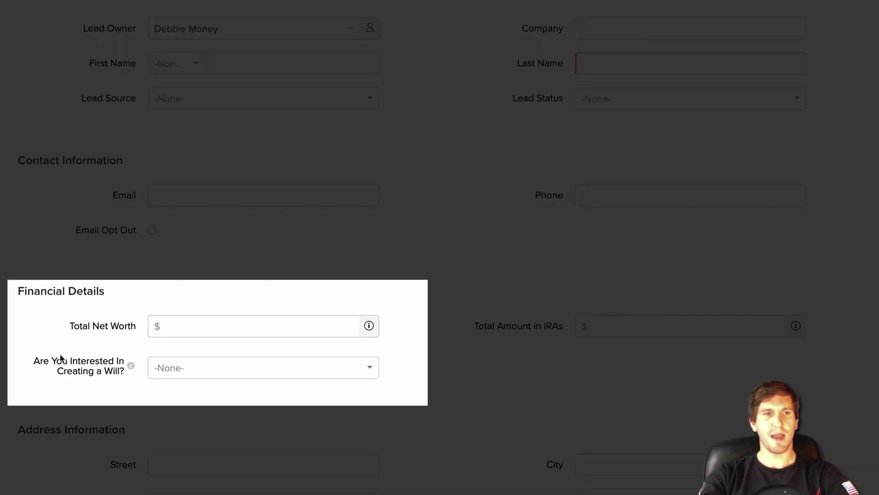
pyautogui.moveTo(30, 360); pyautogui.dragTo(111, 382)
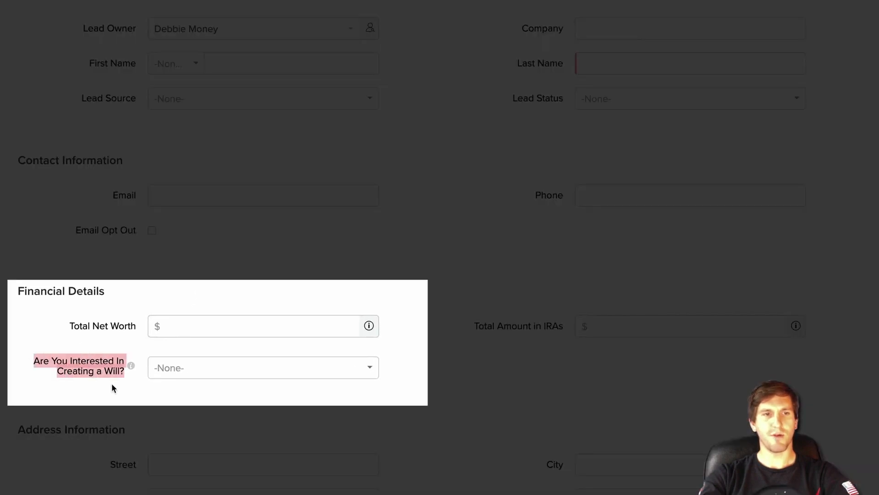
pyautogui.click(119, 377)
pyautogui.moveTo(132, 368)
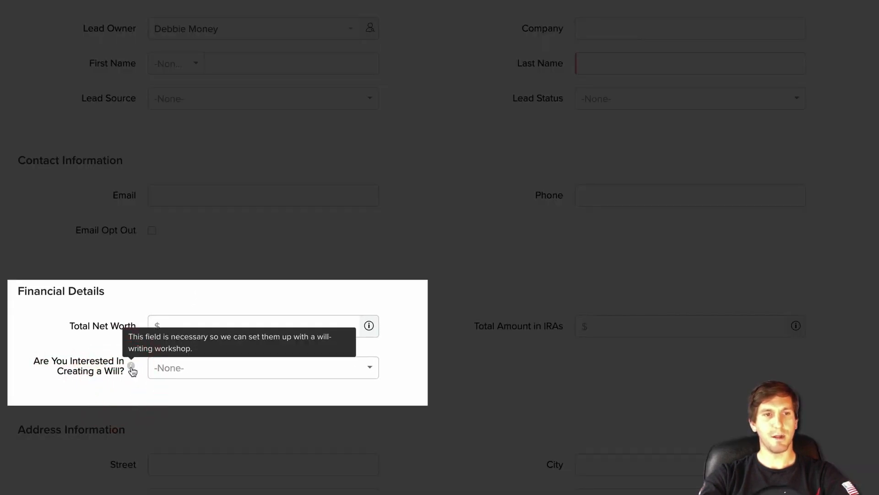
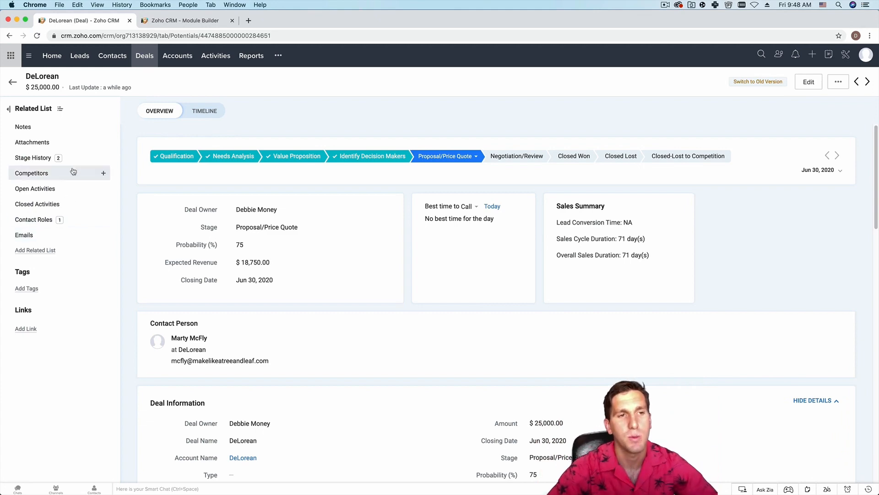
# - Add a note to the DeLorean deal reminding to mention the contact's cool car
pyautogui.click(48, 132)
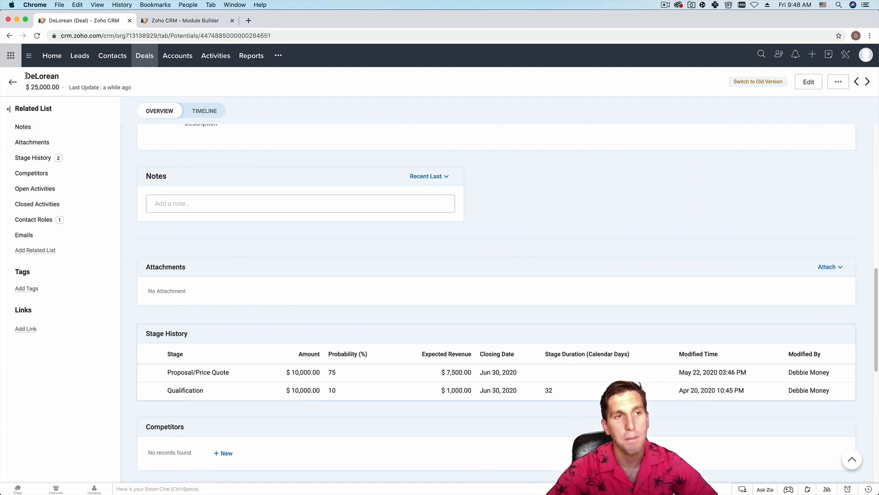
pyautogui.moveTo(26, 76); pyautogui.dragTo(60, 77)
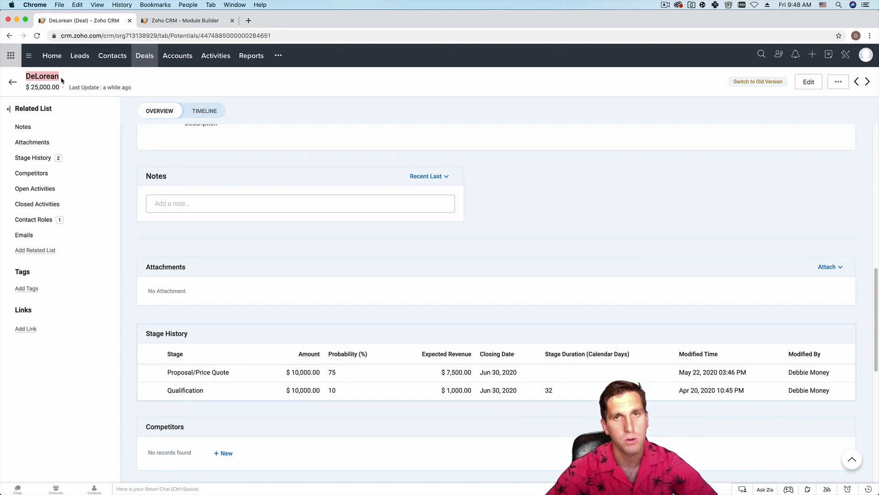
pyautogui.click(61, 80)
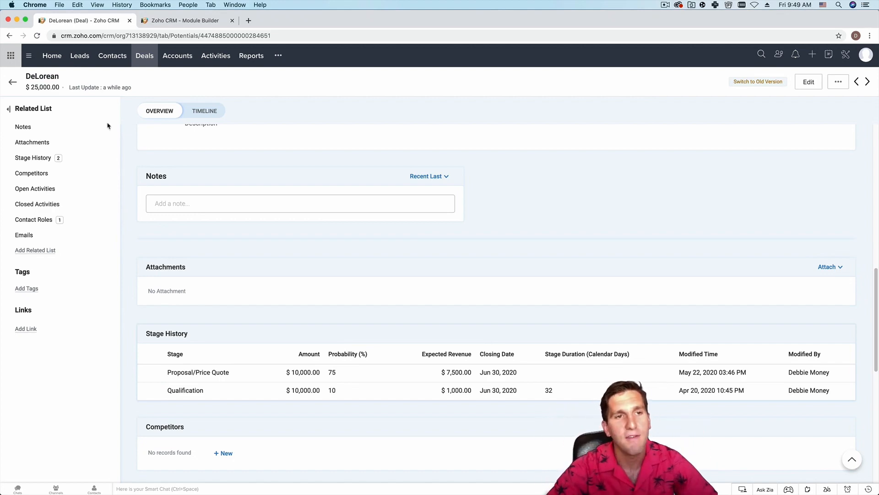
pyautogui.scroll(10, 316, 247)
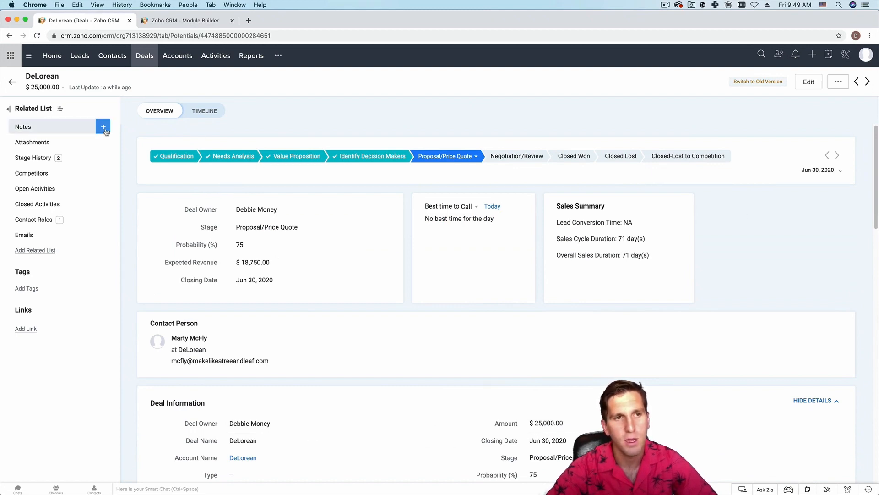
pyautogui.click(105, 126)
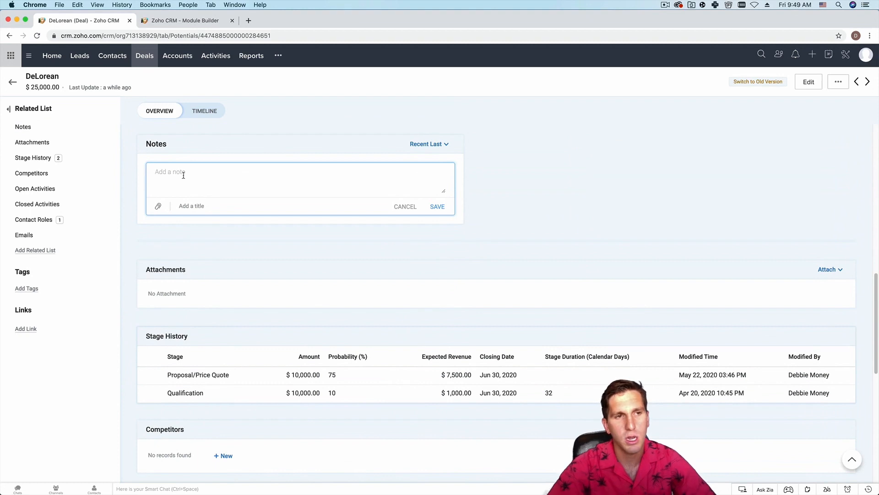
pyautogui.write('Ma')
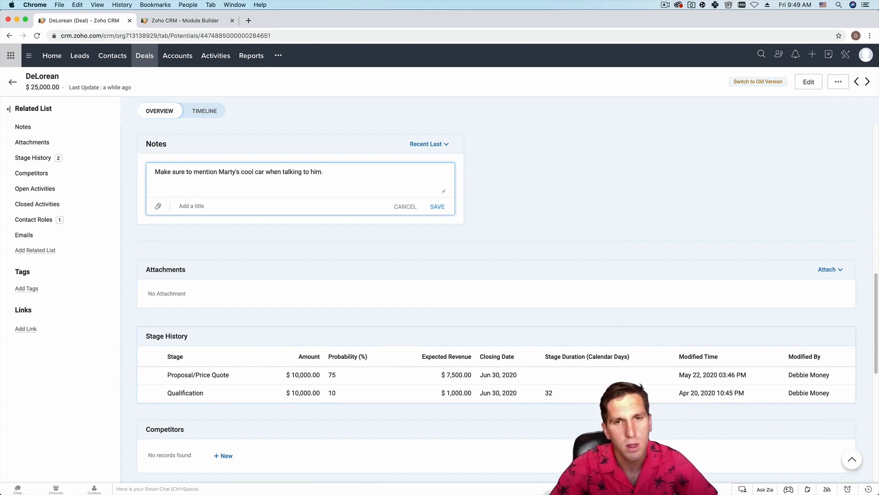
pyautogui.click(437, 207)
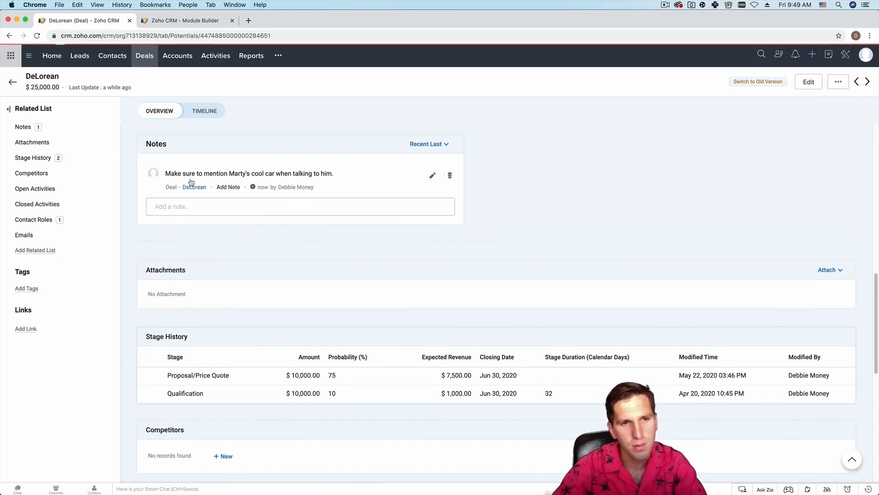
# - Reopen the DeLorean deal from the saved note's link
pyautogui.click(22, 127)
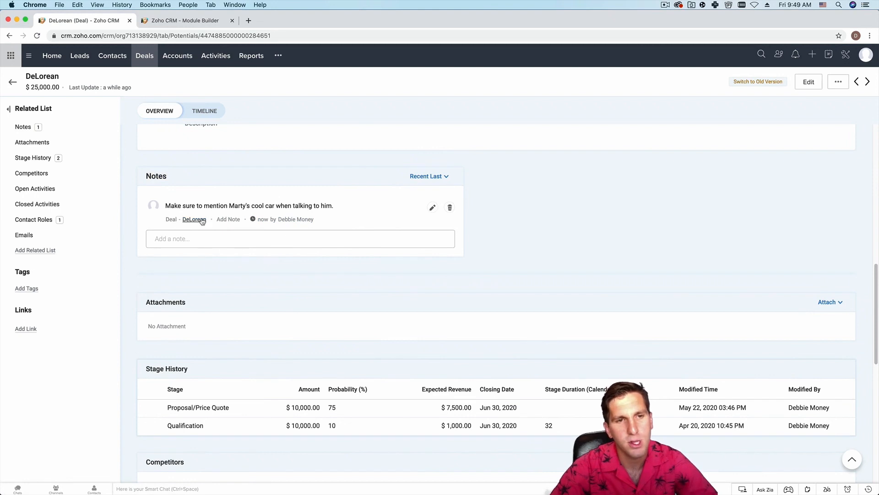
pyautogui.moveTo(202, 222)
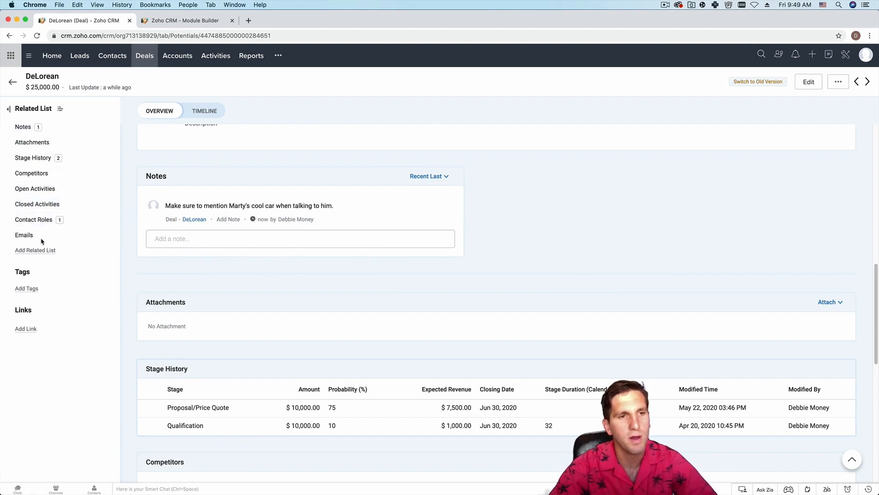
pyautogui.click(189, 221)
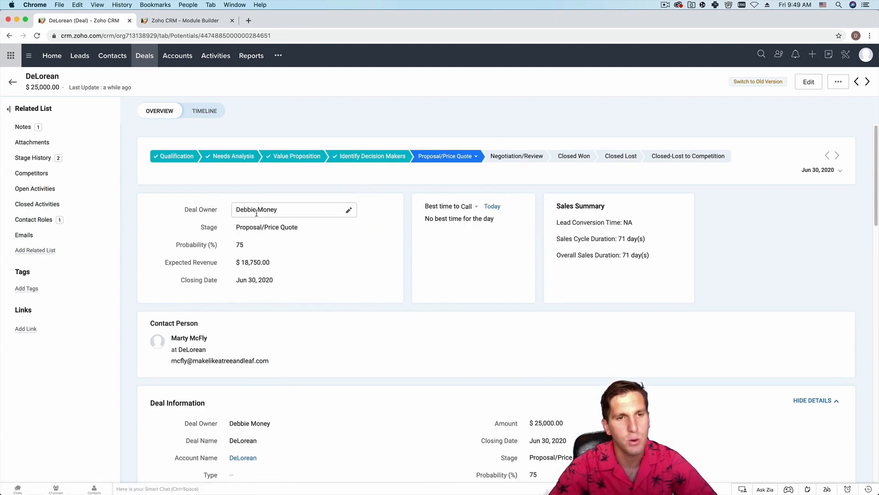
# - Open the DeLorean account and review its note, the $25,000.00 deal and its one contact
pyautogui.click(243, 458)
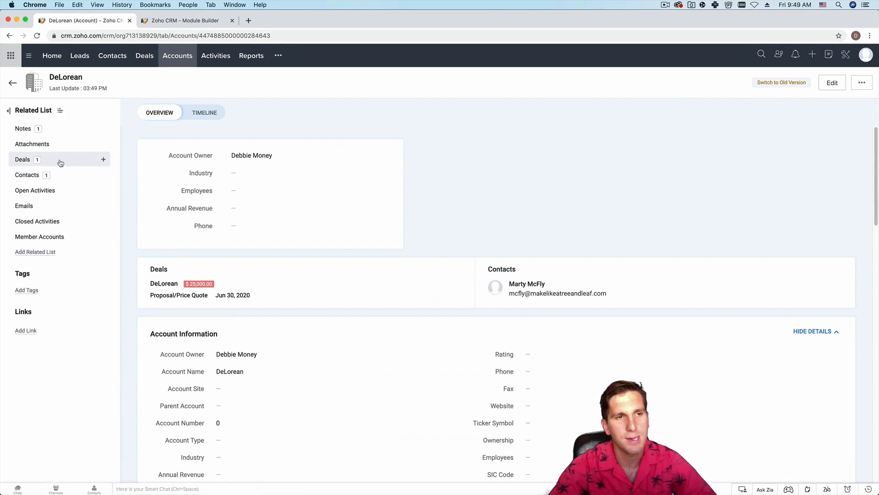
pyautogui.click(59, 129)
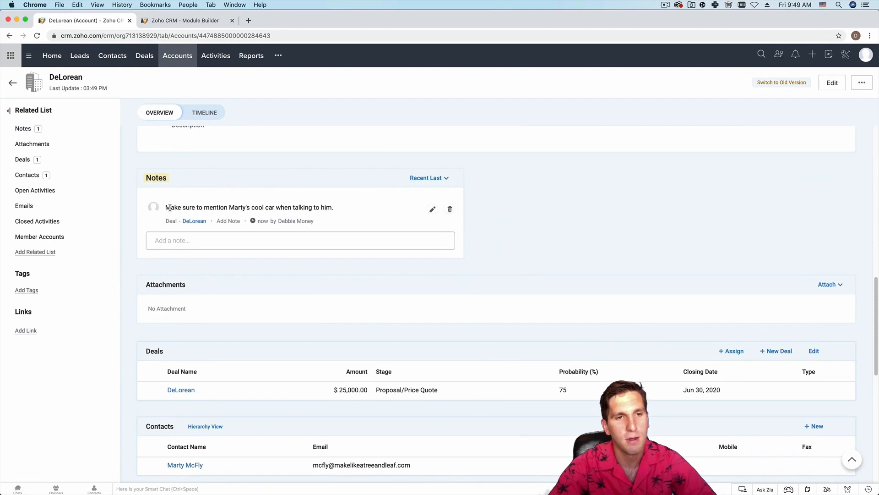
pyautogui.moveTo(166, 207); pyautogui.dragTo(351, 209)
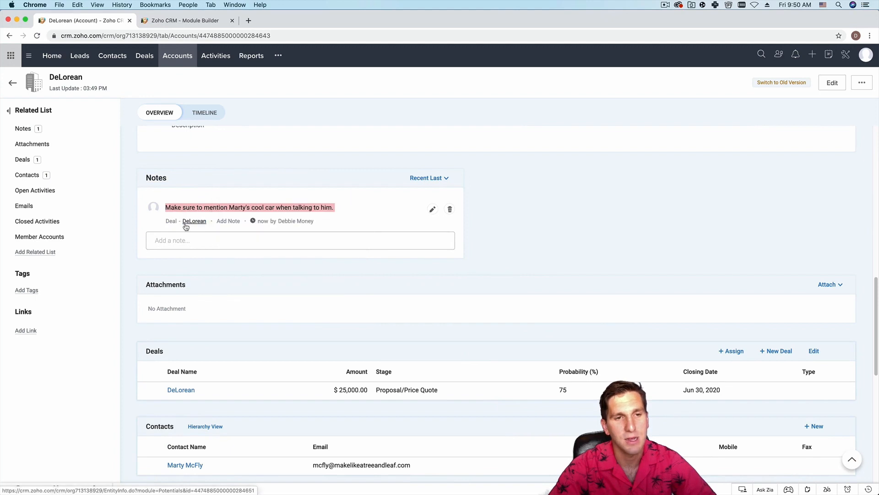
pyautogui.click(53, 163)
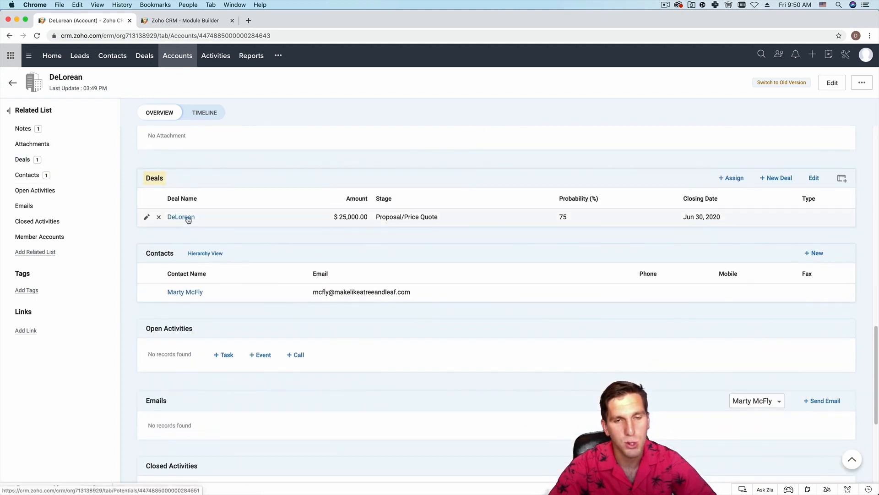
pyautogui.moveTo(335, 216); pyautogui.dragTo(362, 217)
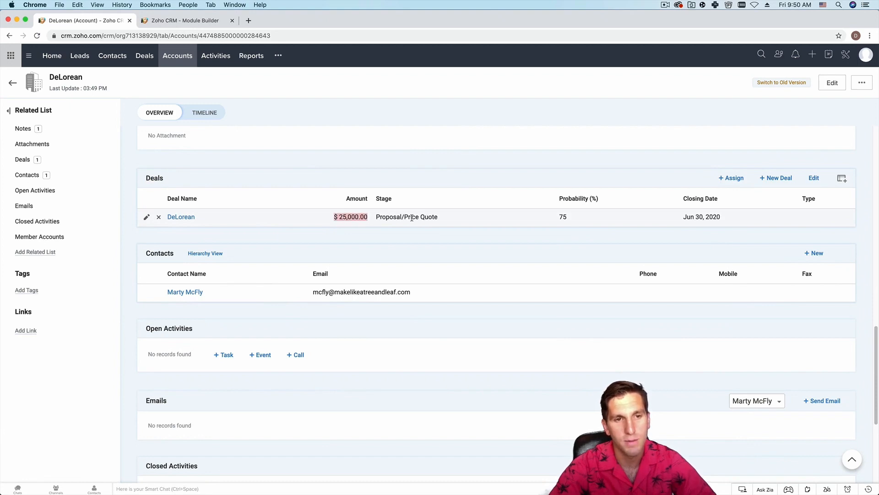
pyautogui.click(66, 176)
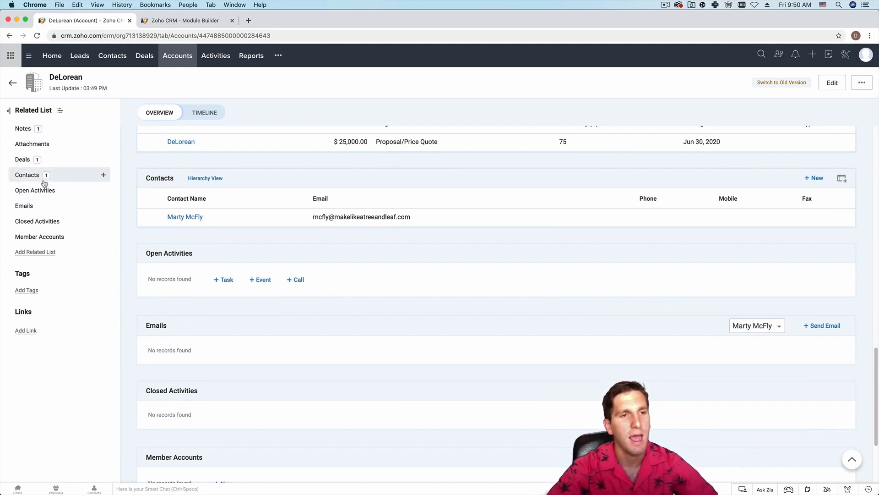
pyautogui.scroll(10, 220, 183)
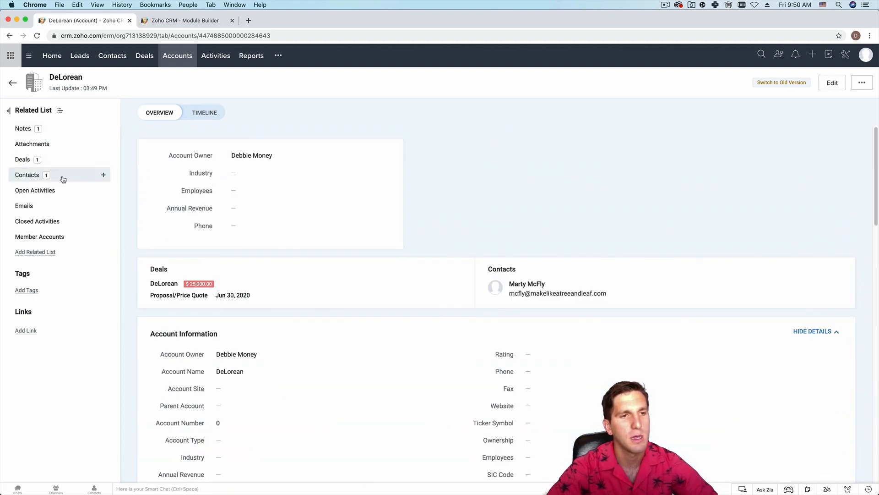
pyautogui.click(63, 179)
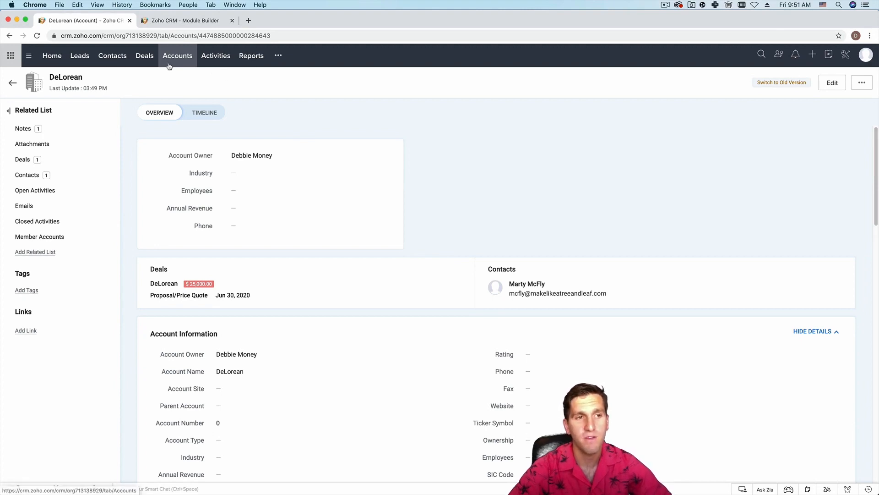
pyautogui.moveTo(103, 145)
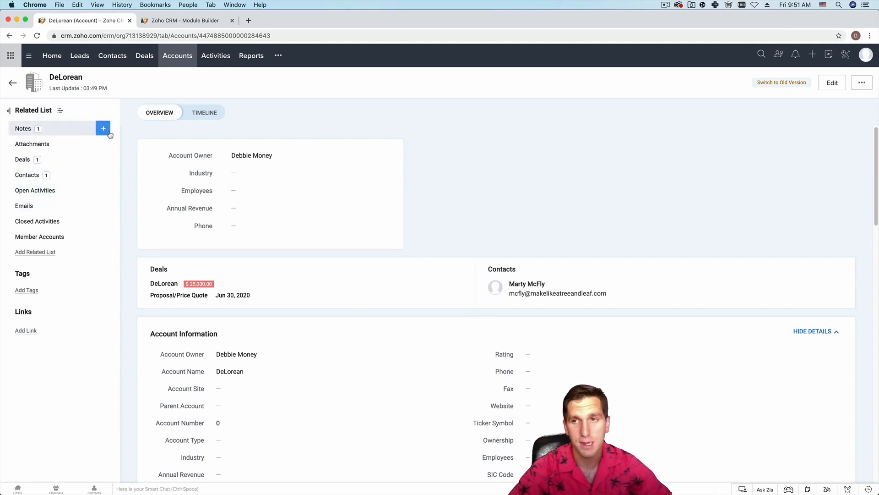
# - Add a second note to the DeLorean account saying the contact has to get back to 1985 ASAP
pyautogui.click(172, 60)
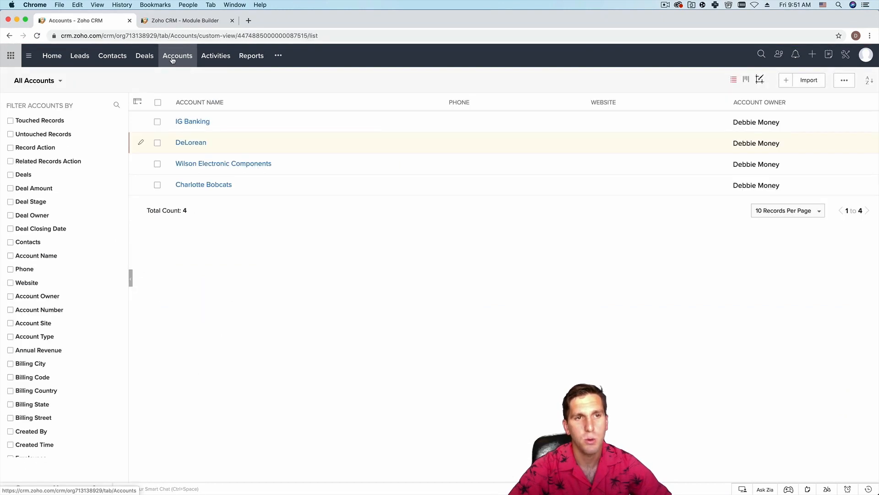
pyautogui.click(183, 145)
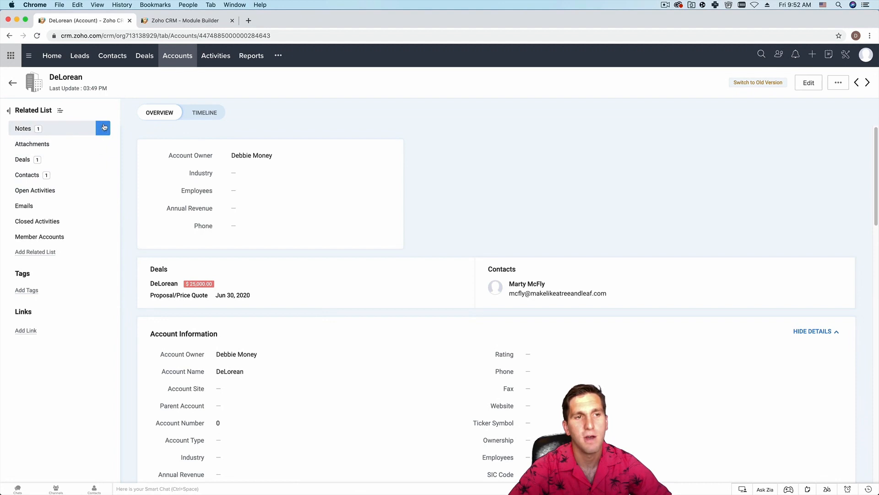
pyautogui.moveTo(105, 131)
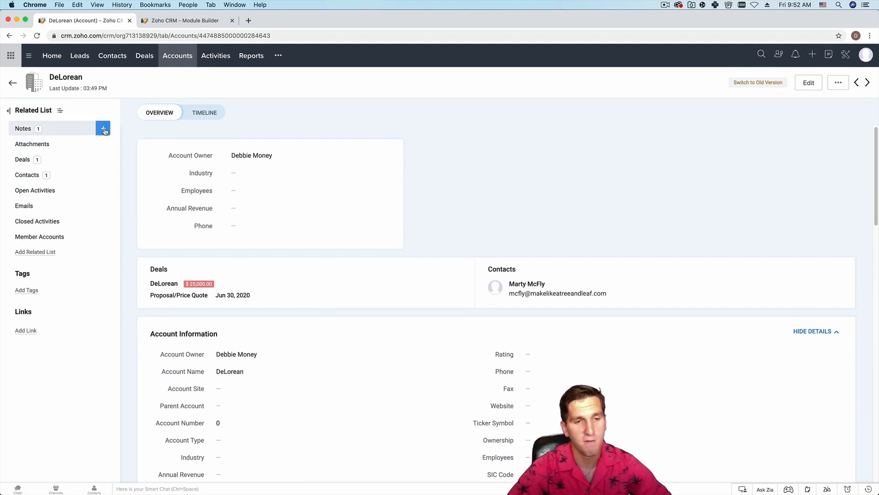
pyautogui.click(104, 131)
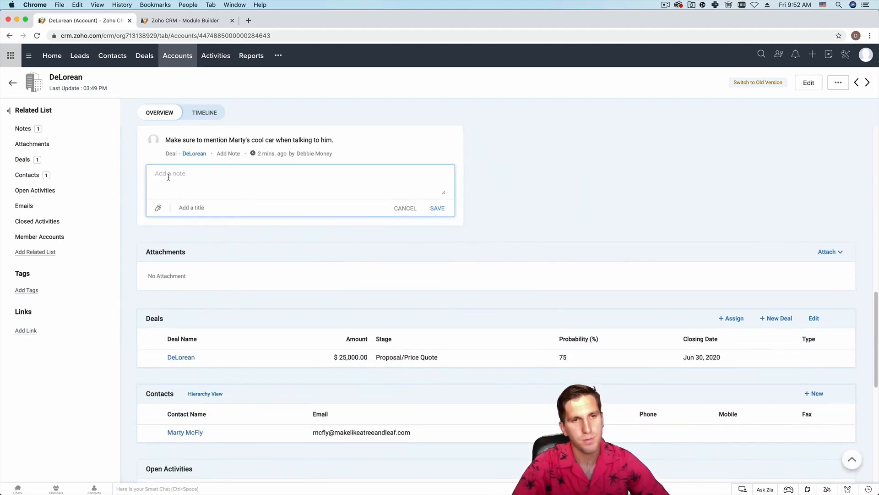
pyautogui.write('Marty has to get back to 1985 ASAP')
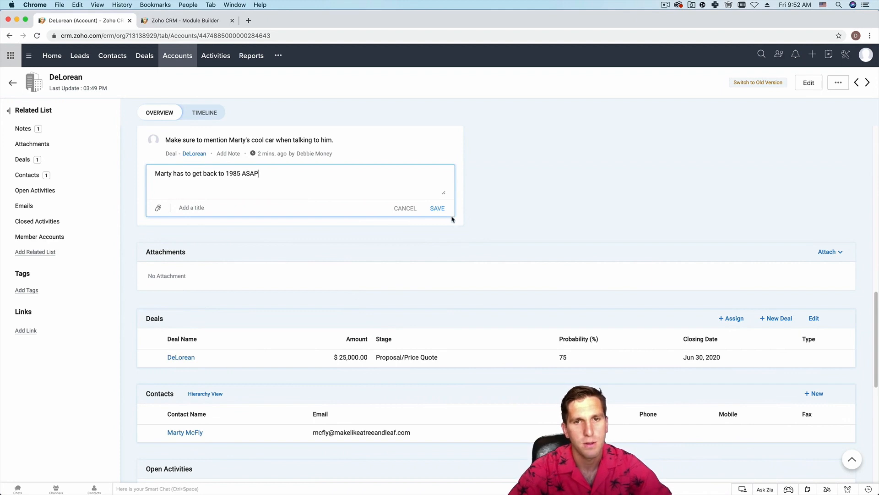
pyautogui.click(438, 208)
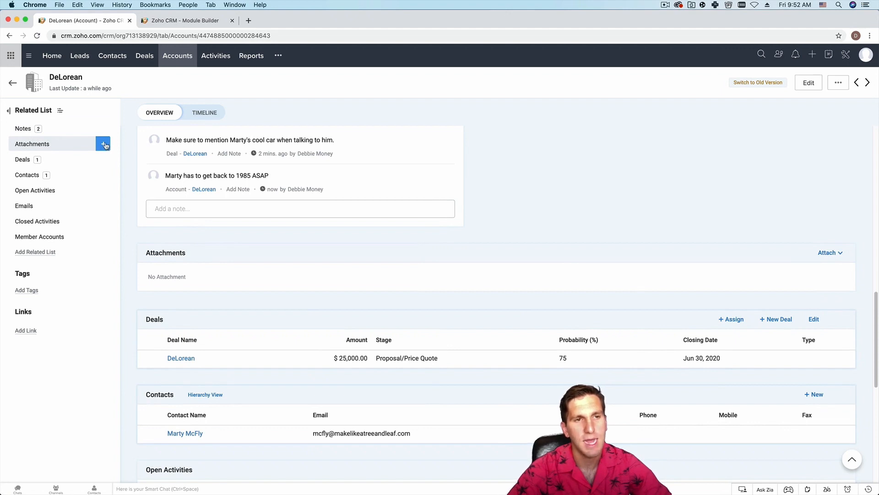
# - Start a computer upload for the account and preview recent screenshots in the file picker
pyautogui.click(105, 145)
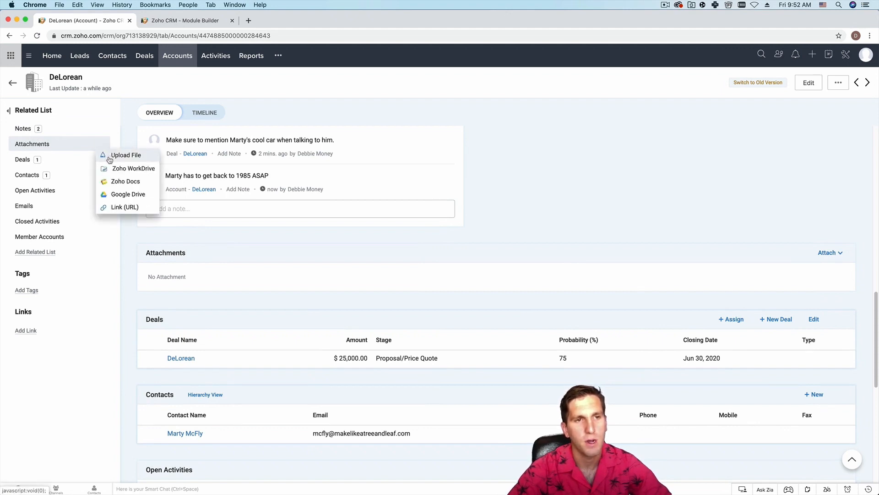
pyautogui.click(110, 159)
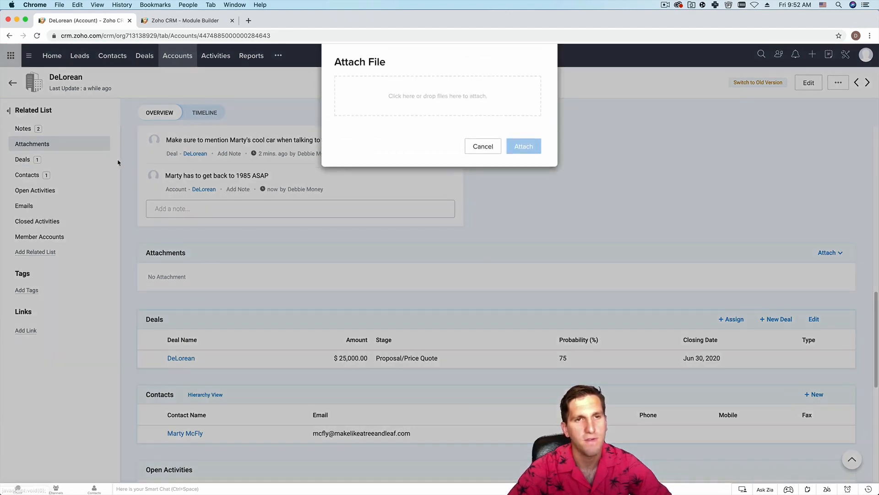
pyautogui.click(468, 97)
pyautogui.click(303, 78)
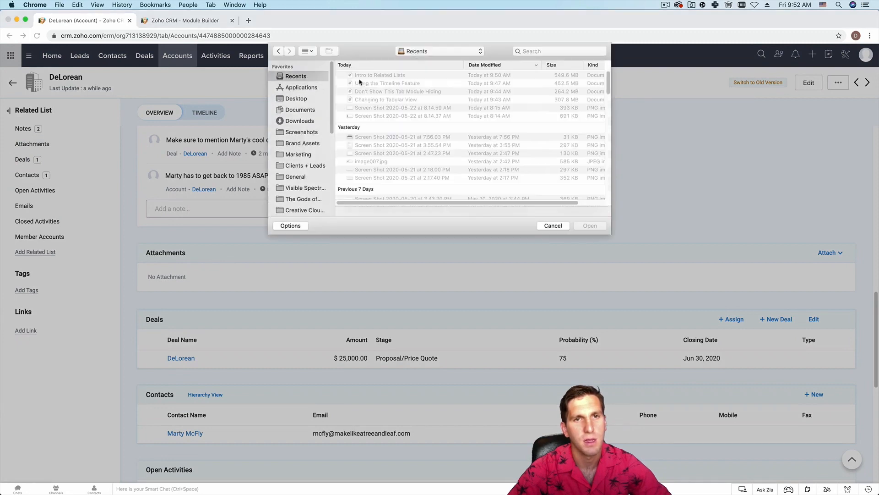
pyautogui.click(366, 153)
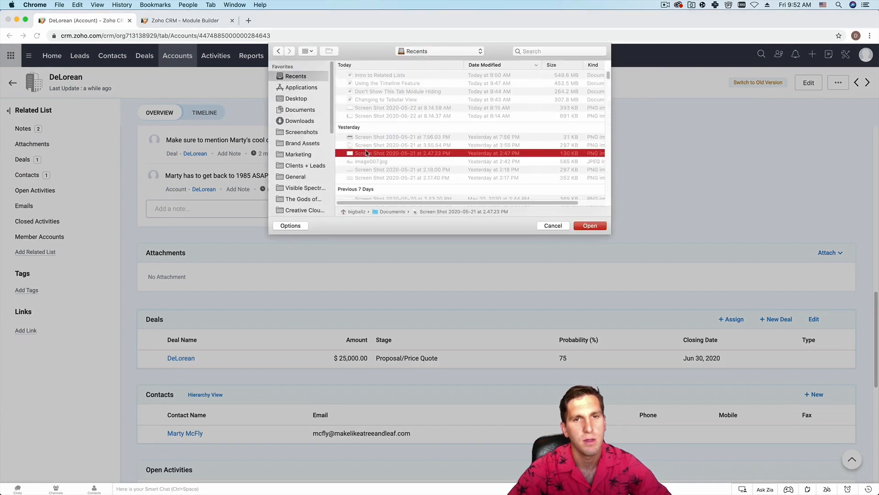
pyautogui.click(366, 162)
pyautogui.click(367, 155)
pyautogui.press('space')
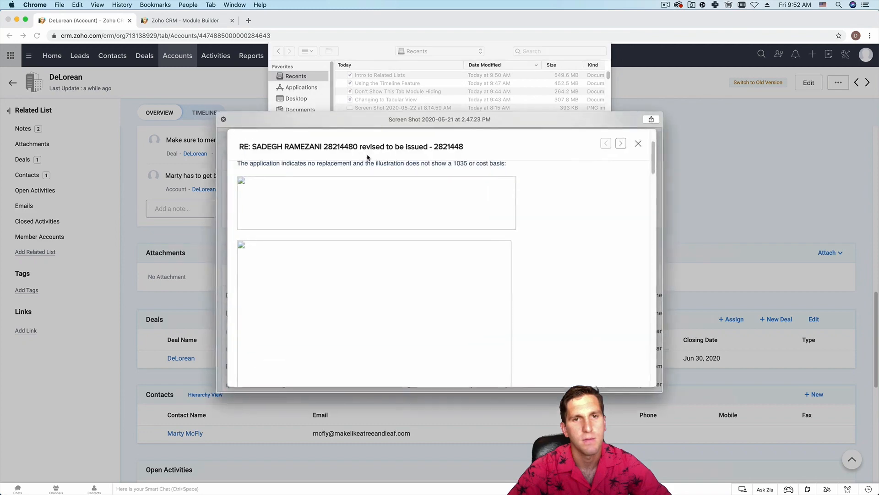
pyautogui.press('space')
# - Attach Screen Shot 2020-05-21 at 7.56.03 PM.png to the DeLorean account
pyautogui.click(372, 144)
pyautogui.press('space')
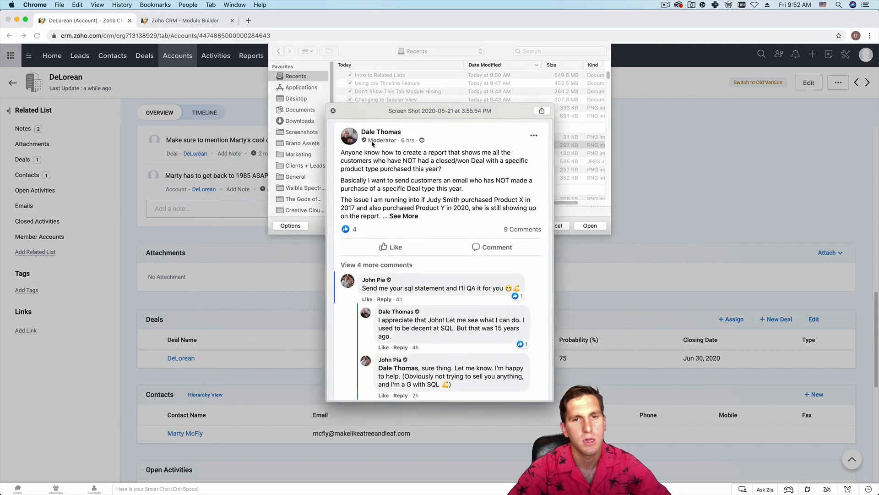
pyautogui.press('space')
pyautogui.click(371, 136)
pyautogui.press('space')
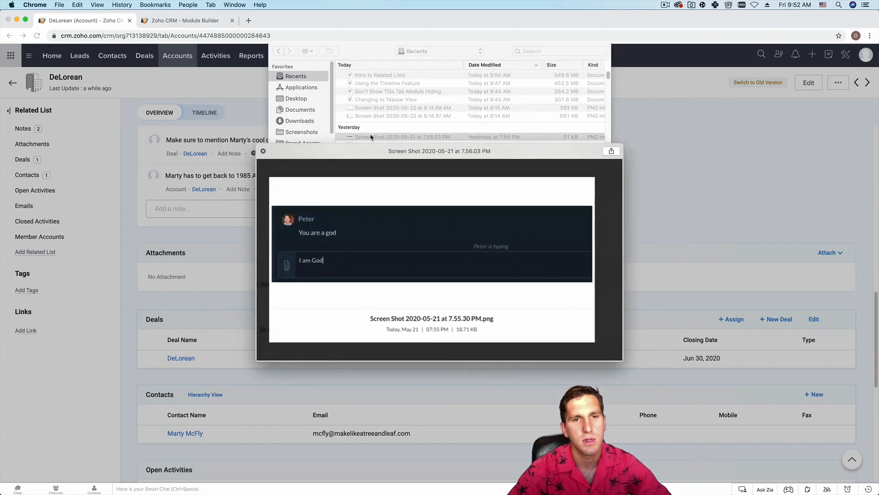
pyautogui.press('space')
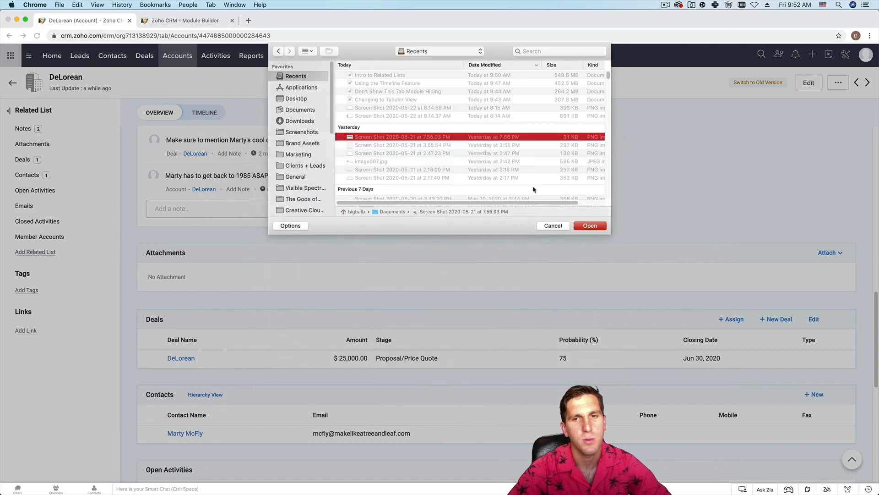
pyautogui.click(587, 225)
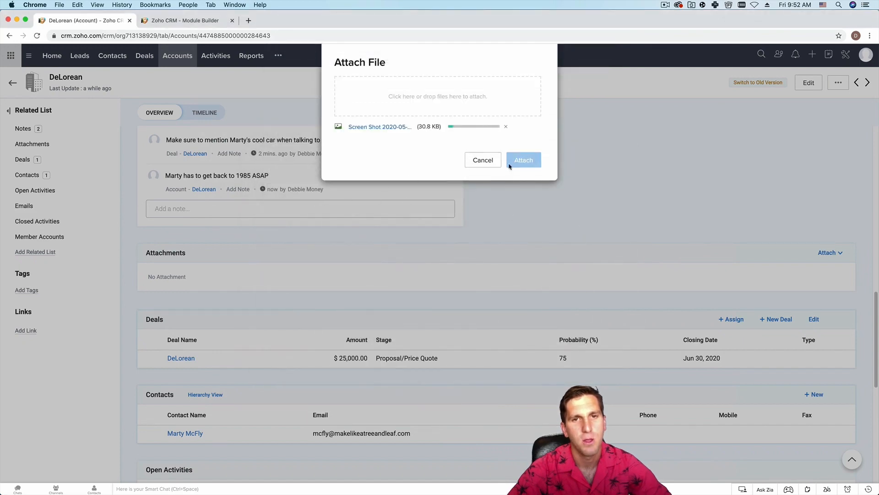
pyautogui.click(522, 161)
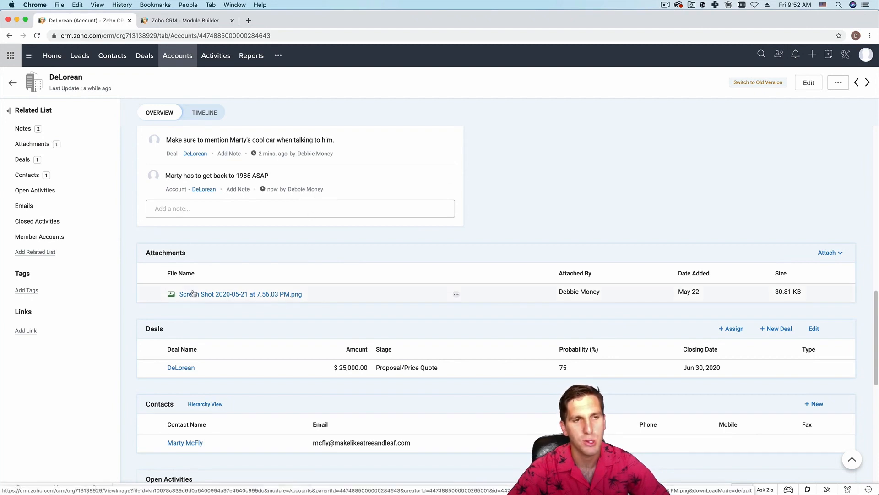
# - View the attached 30.81 KB screenshot from Attachments, then close the preview
pyautogui.click(42, 146)
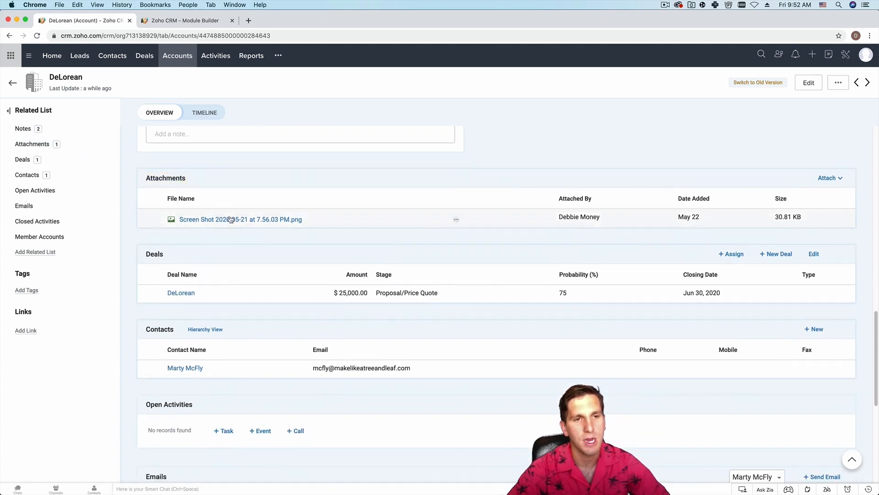
pyautogui.click(293, 219)
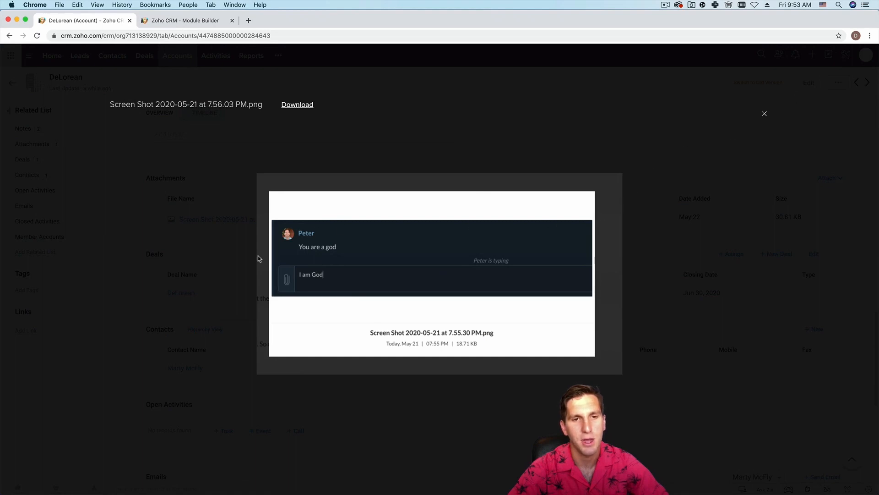
pyautogui.click(765, 114)
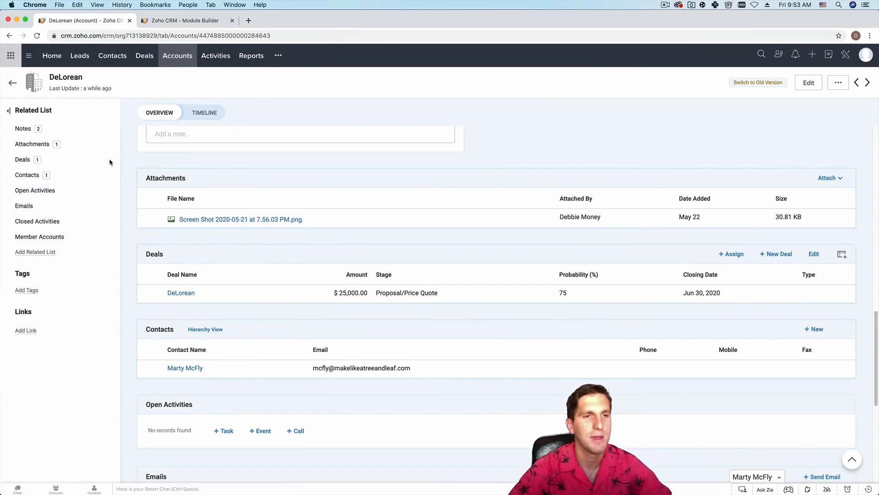
pyautogui.moveTo(106, 162)
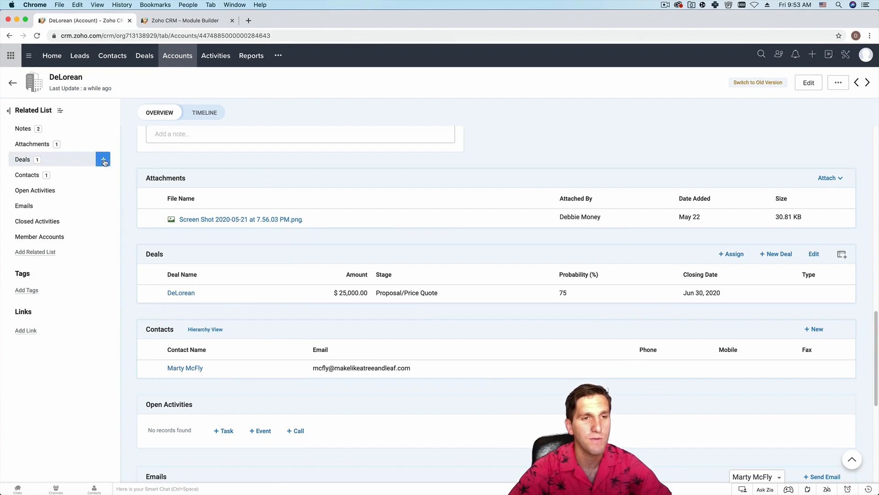
# - Create the deal 'DeLorean Financial Training' for $10,000, closing Jul 31, 2020
pyautogui.click(103, 160)
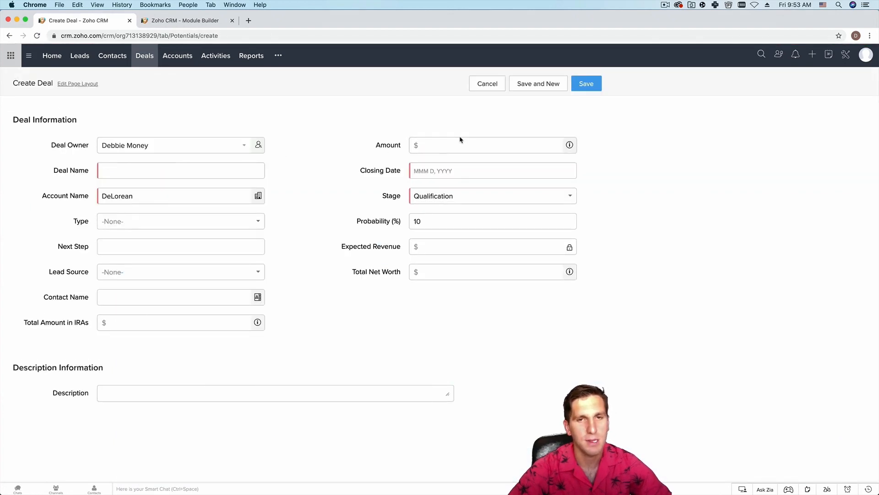
pyautogui.click(130, 169)
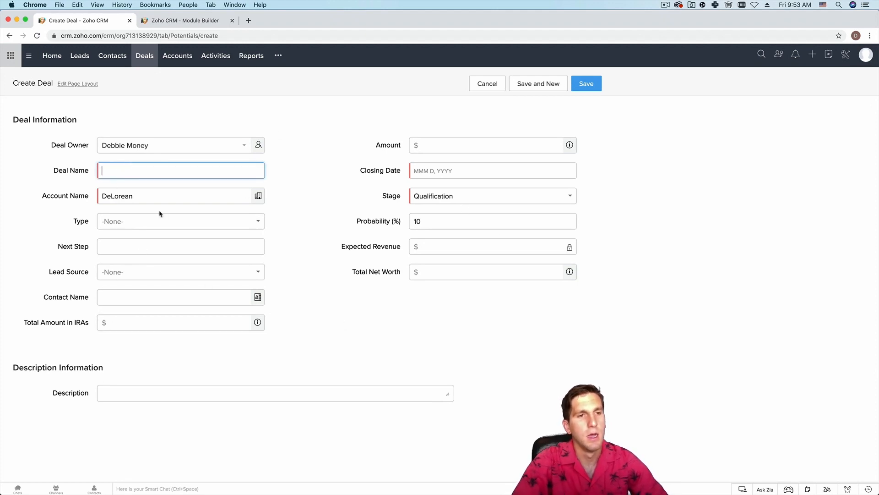
pyautogui.write('De')
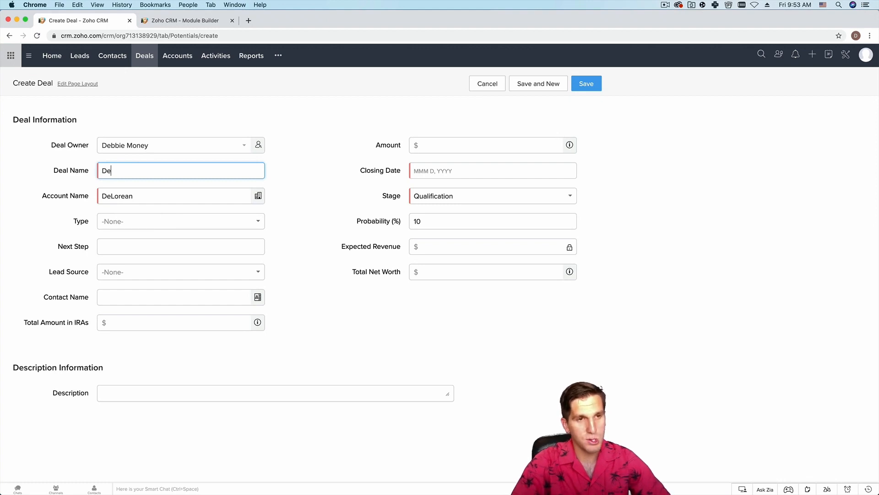
pyautogui.write('Lorean ')
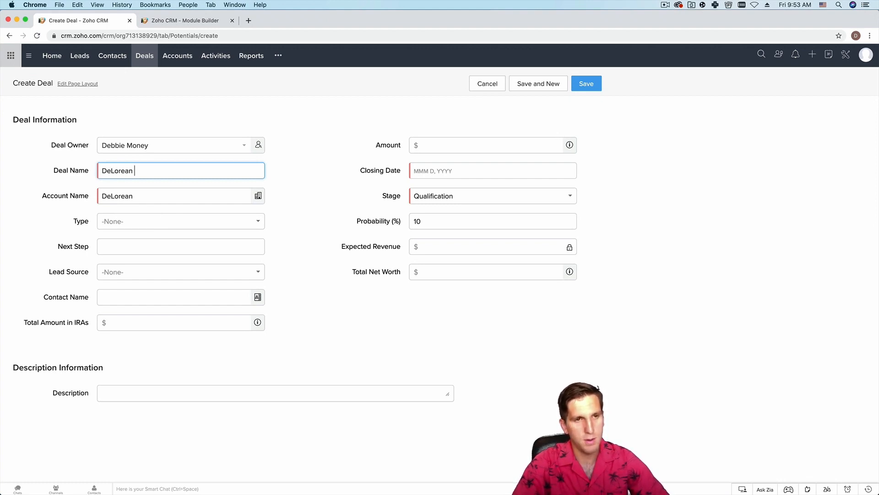
pyautogui.write('Financial Training')
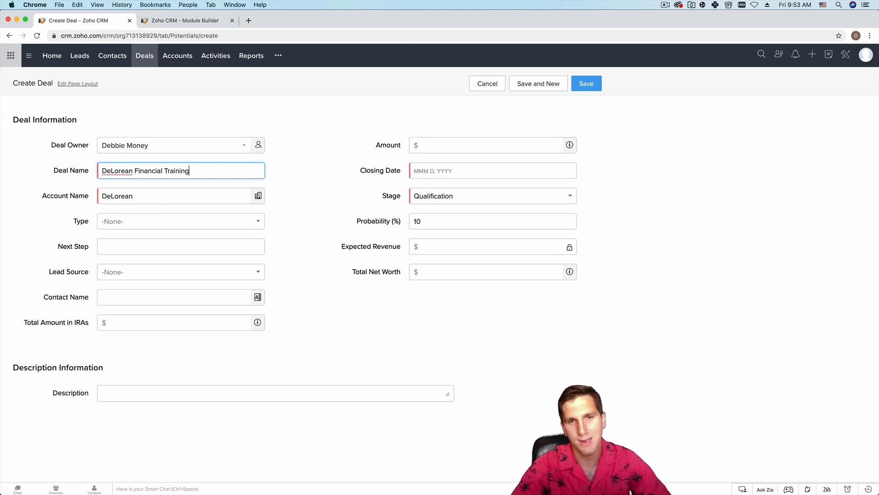
pyautogui.click(462, 144)
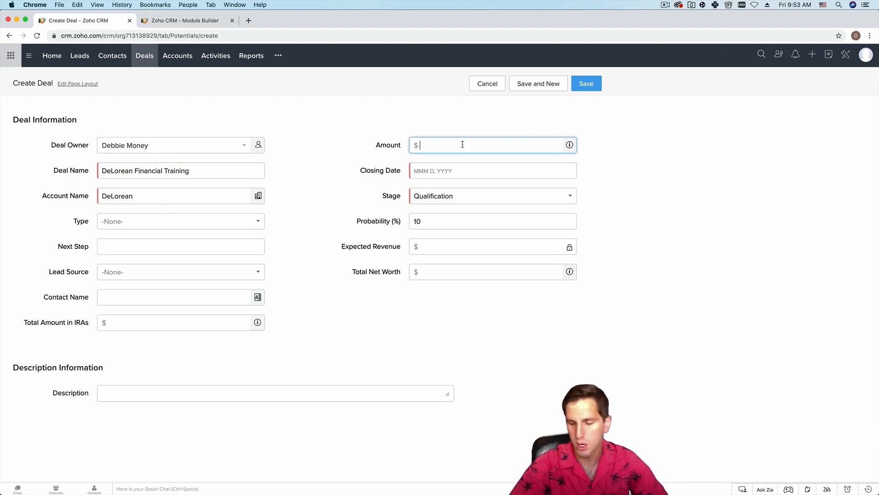
pyautogui.write('10000')
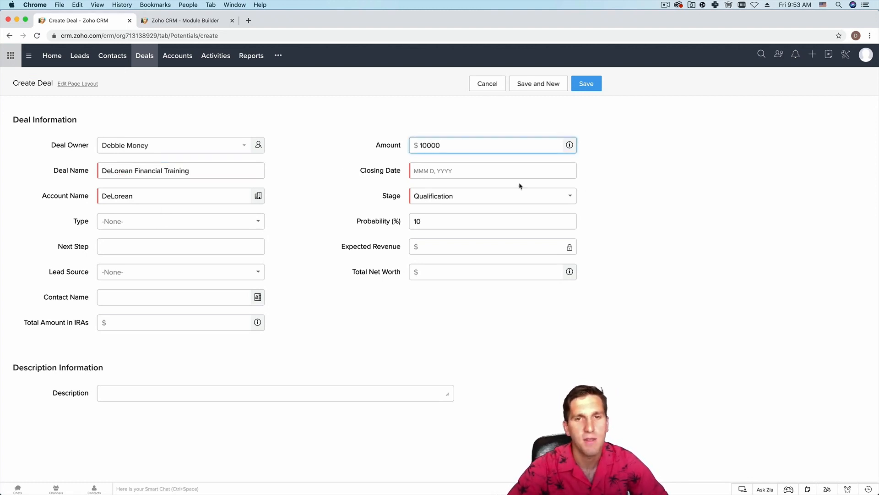
pyautogui.click(479, 172)
pyautogui.click(484, 191)
pyautogui.click(484, 190)
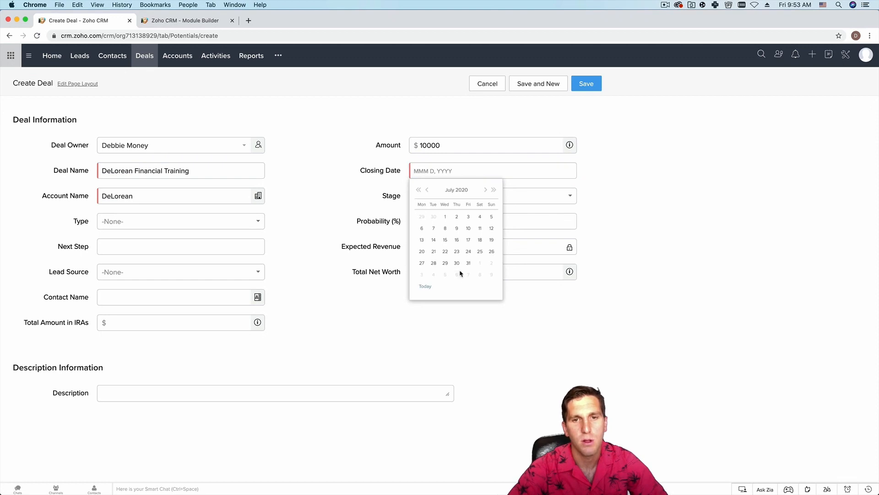
pyautogui.click(468, 263)
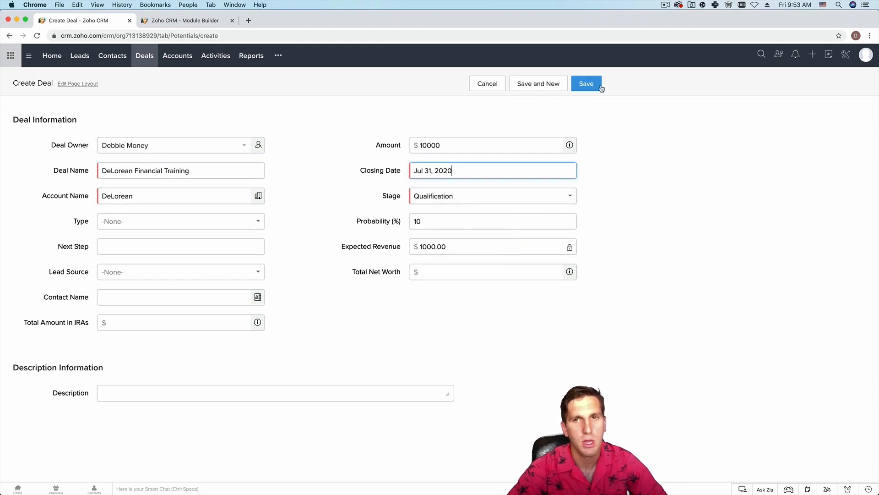
pyautogui.click(587, 83)
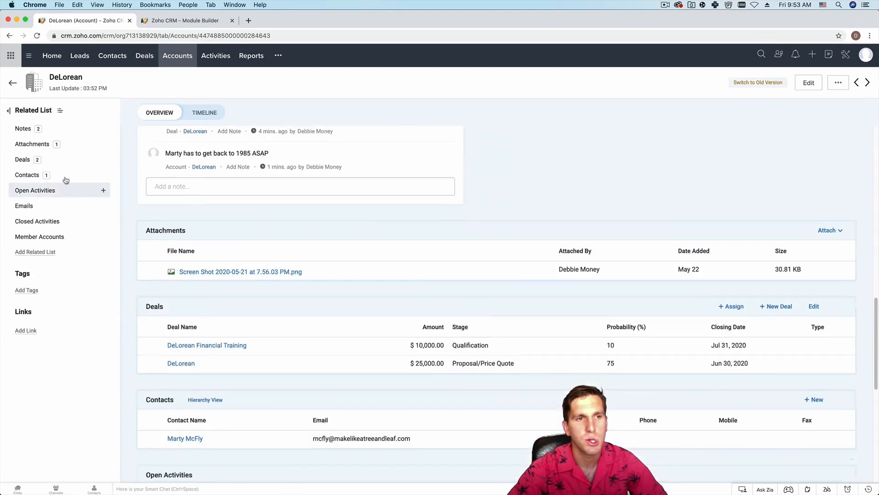
# - Review the account's two deals and open a new contact form prefilled with DeLorean
pyautogui.click(60, 161)
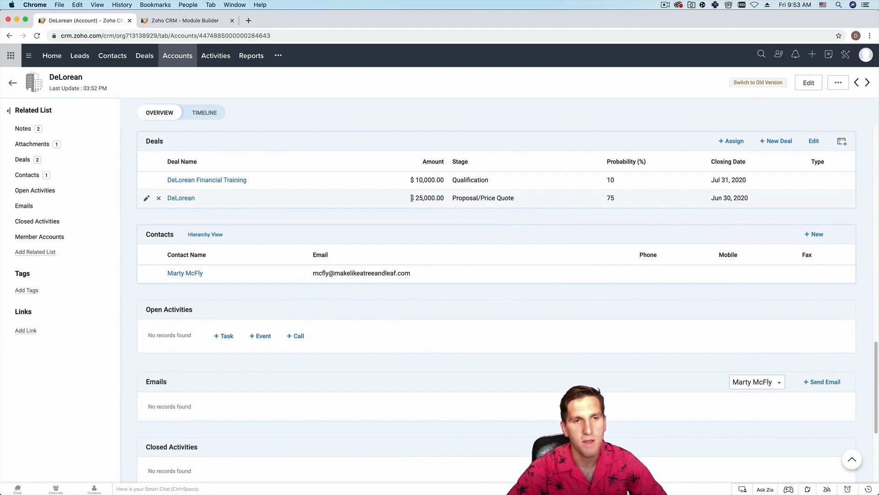
pyautogui.click(58, 161)
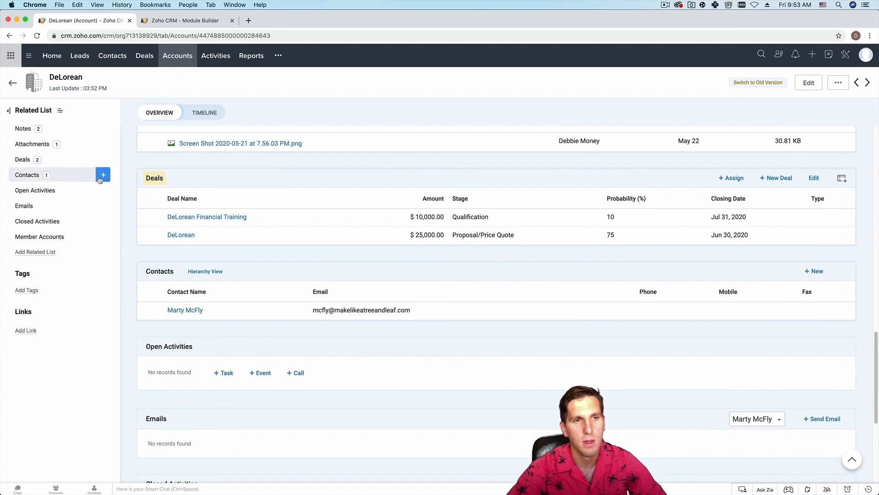
pyautogui.click(103, 178)
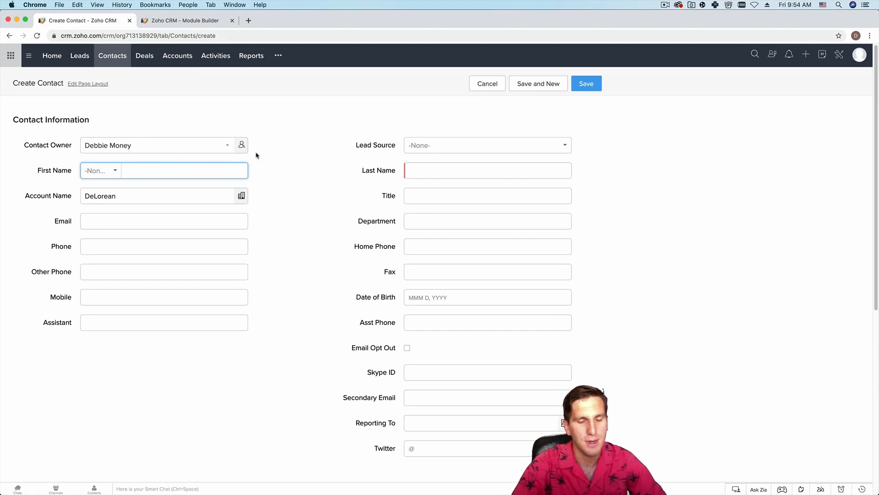
# - Save a new contact with the given first and last name, then view the account's two contacts
pyautogui.write('Doc')
pyautogui.press('Tab')
pyautogui.write('B')
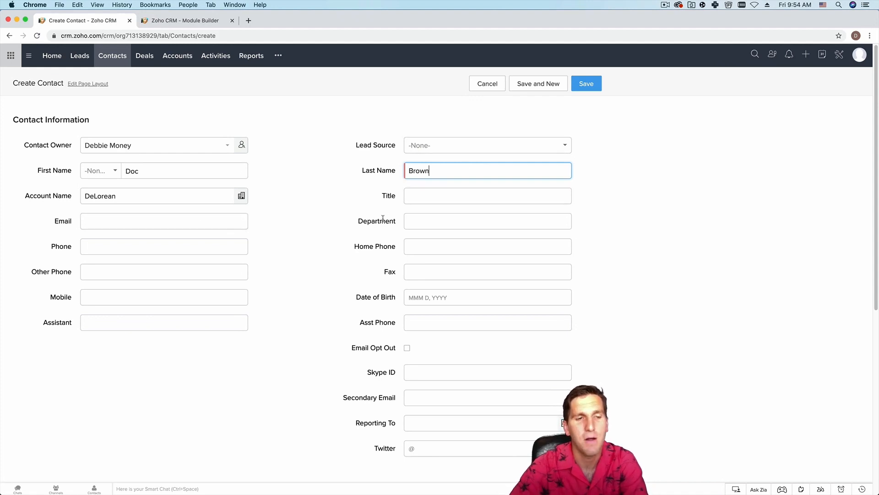
pyautogui.click(590, 87)
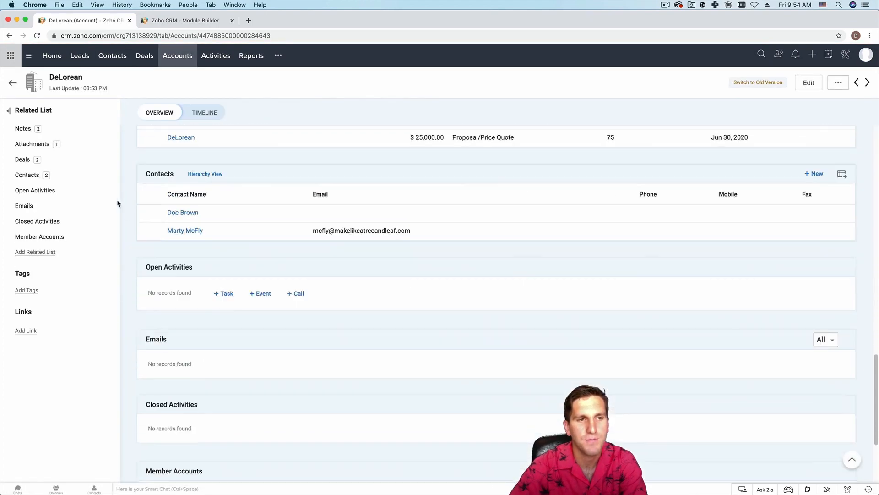
pyautogui.click(63, 178)
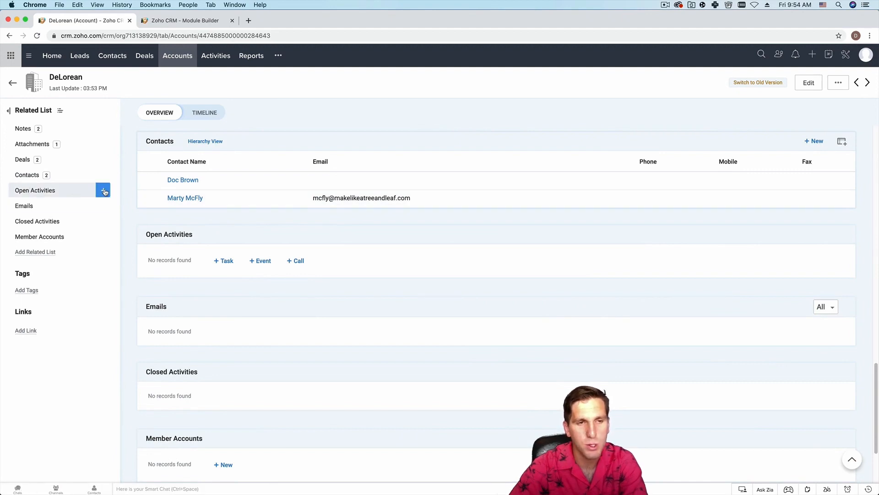
# - Add a Not Started follow-up task with the contact to the account's open activities
pyautogui.click(105, 192)
pyautogui.click(118, 196)
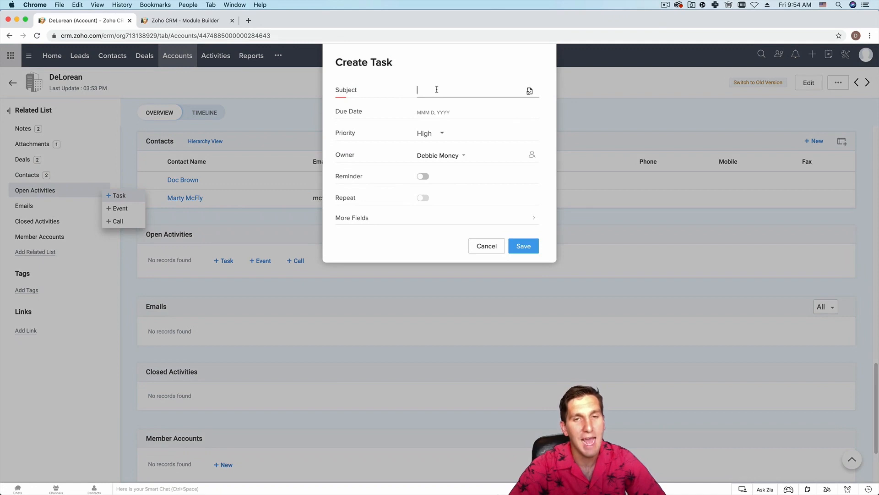
pyautogui.write('Follow Up w/Marty McFly')
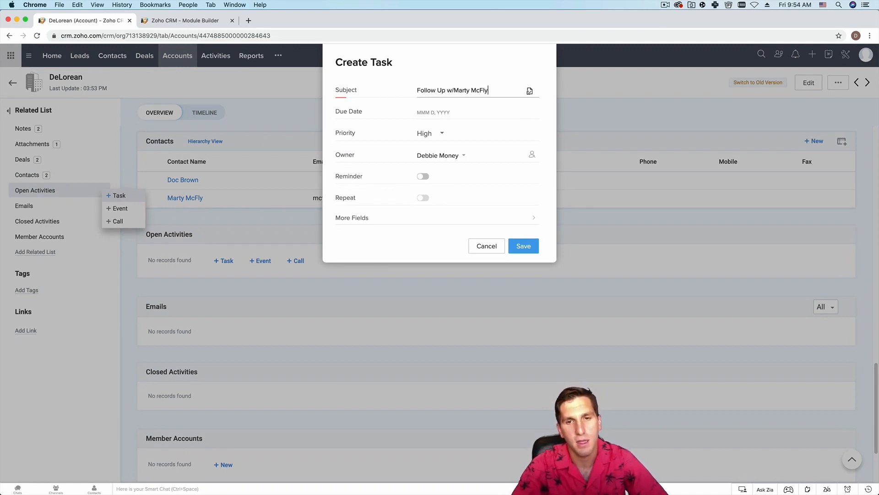
pyautogui.click(533, 247)
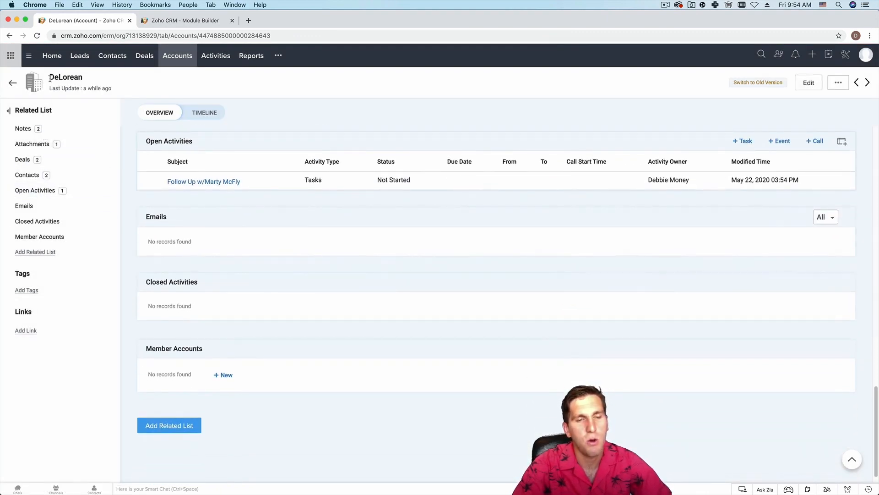
# - Review the account's notes, attachments, deals, contacts and open activities sections
pyautogui.click(29, 129)
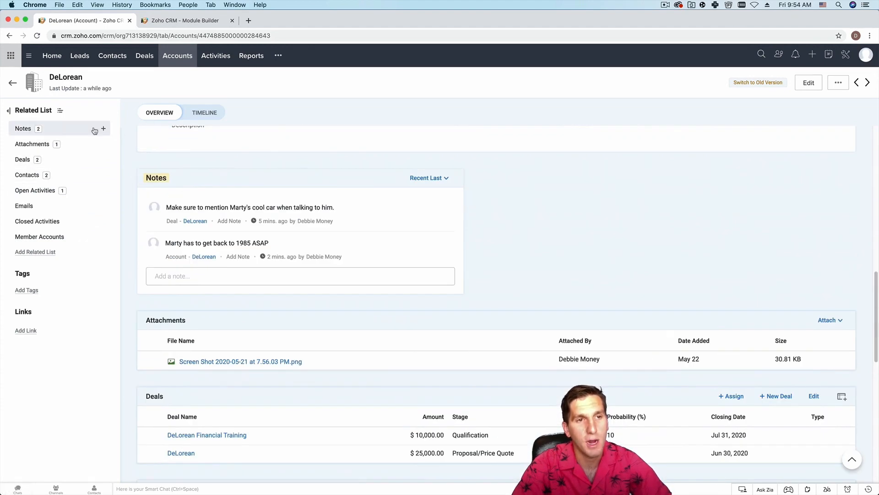
pyautogui.click(34, 144)
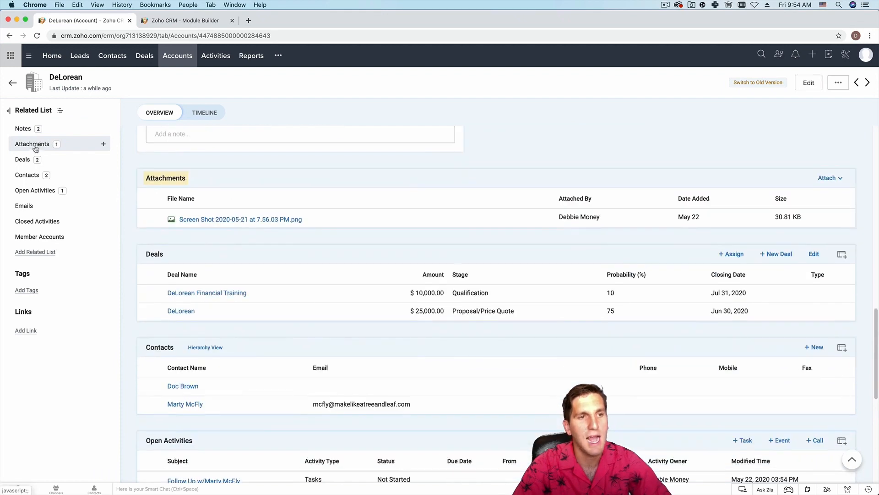
pyautogui.click(22, 161)
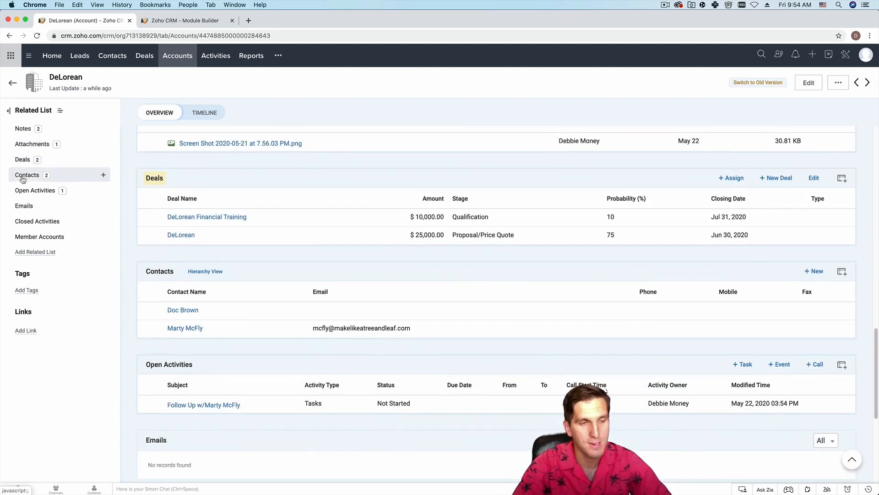
pyautogui.click(23, 176)
pyautogui.click(29, 193)
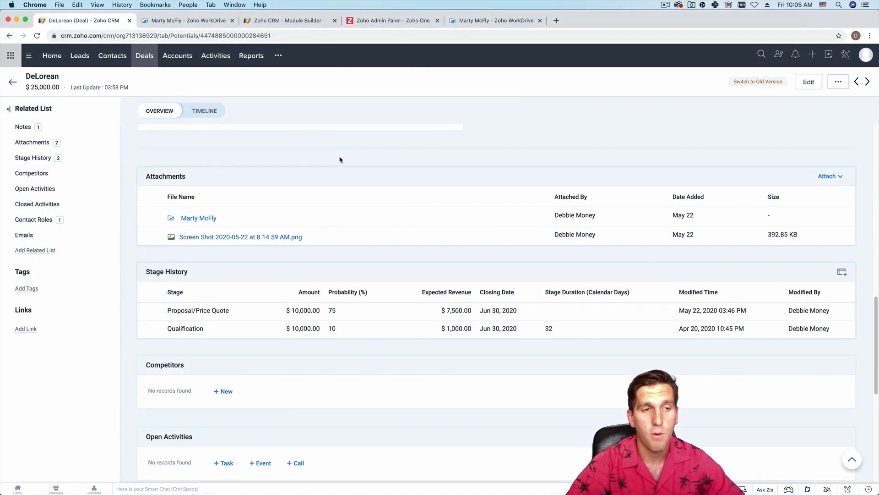
# - Move the DeLorean deal's stage back to Qualification (10%) and start a new task for it
pyautogui.moveTo(101, 190)
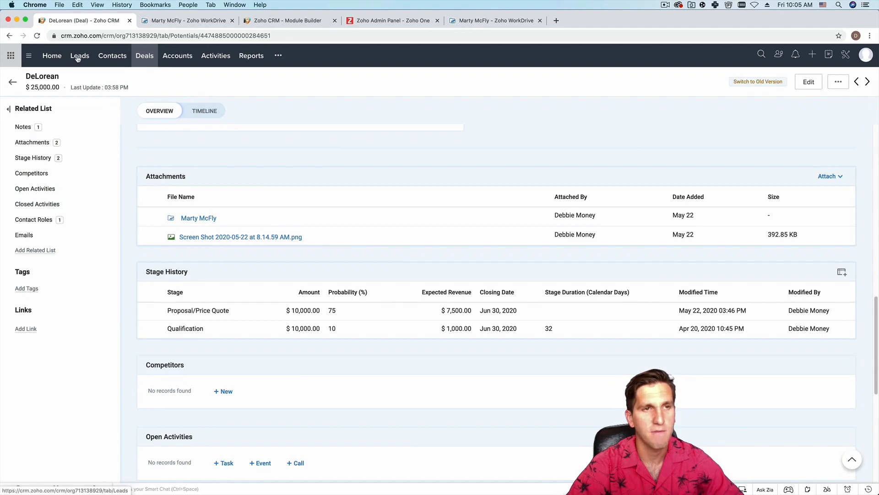
pyautogui.click(146, 58)
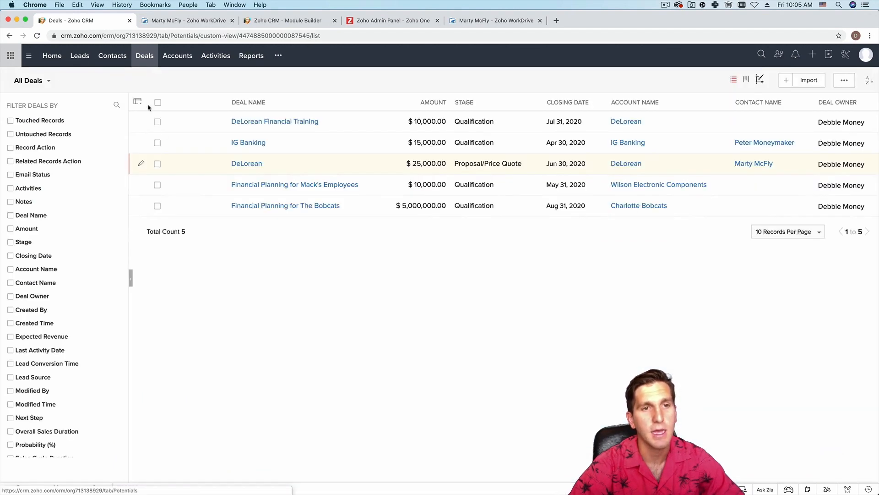
pyautogui.click(253, 164)
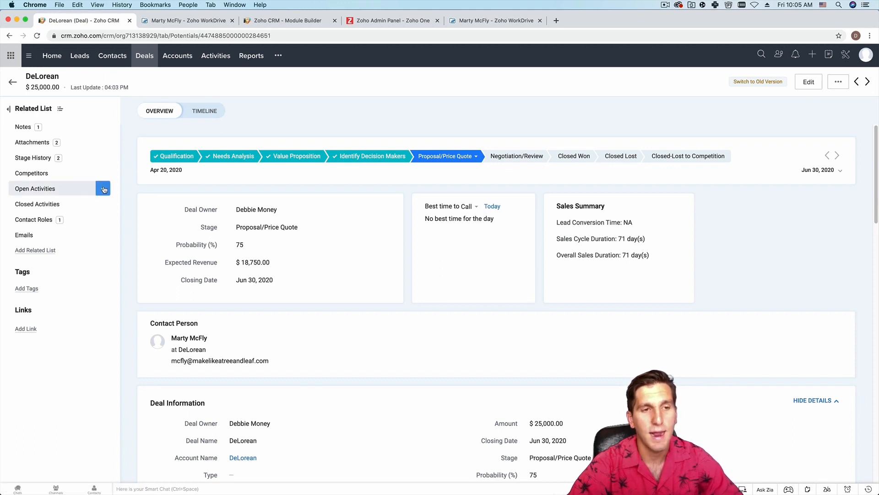
pyautogui.click(104, 189)
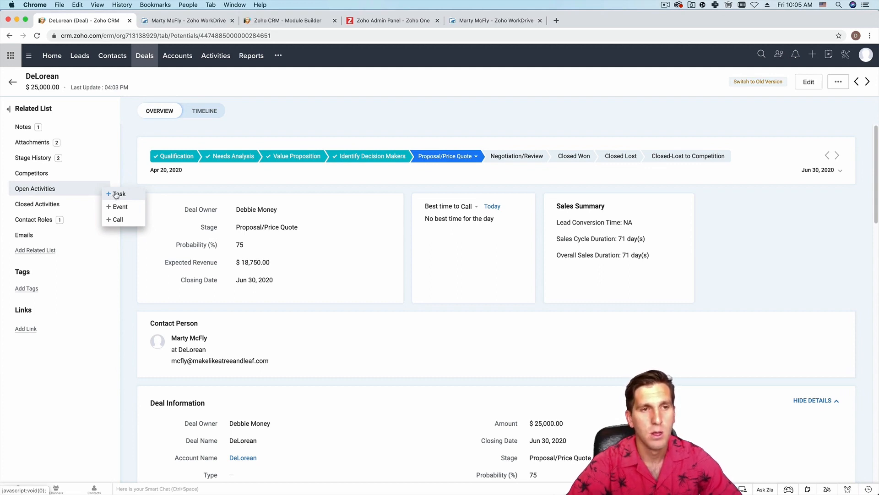
pyautogui.click(156, 159)
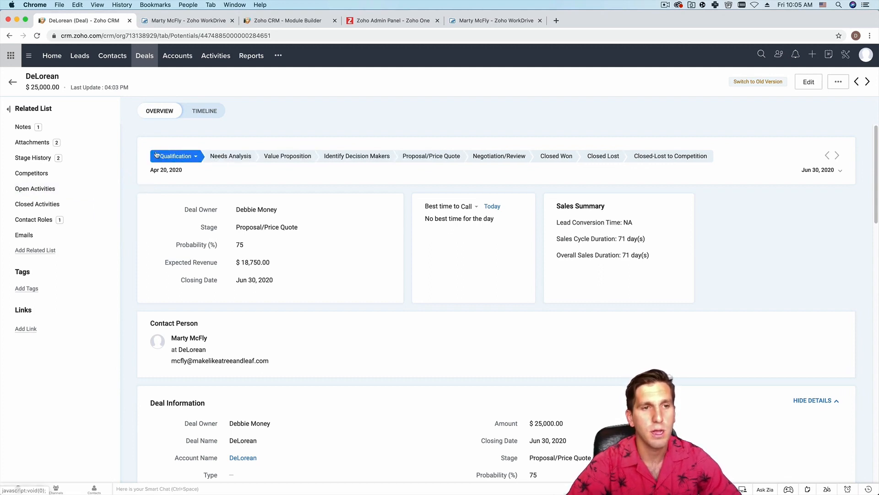
pyautogui.click(97, 189)
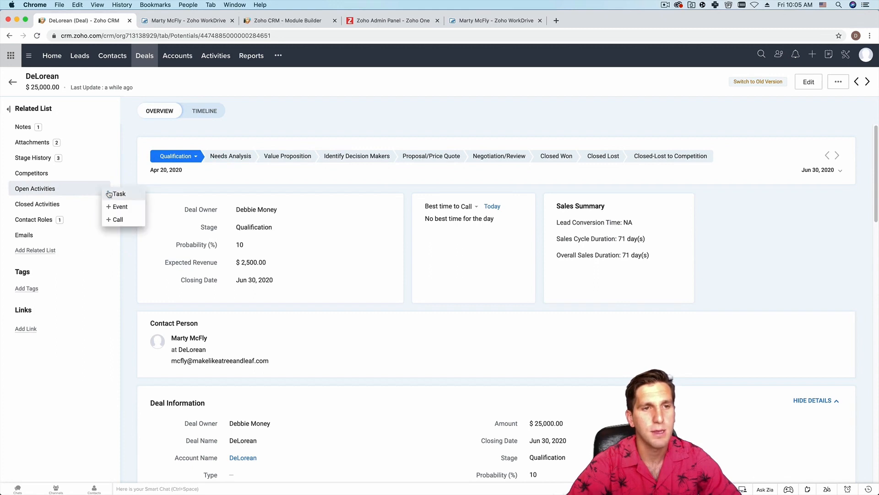
pyautogui.click(119, 194)
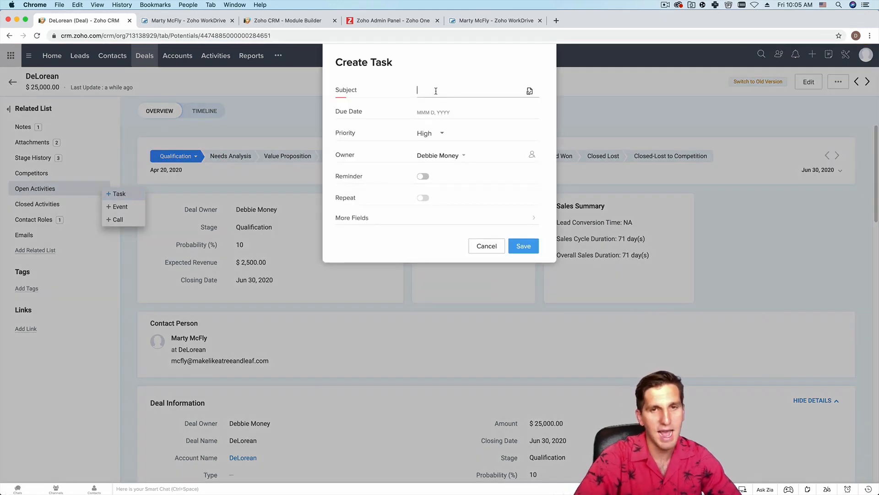
# - Enter the follow-up subject about the contact's trip to the past, due Jun 15, 2020
pyautogui.write('Follow')
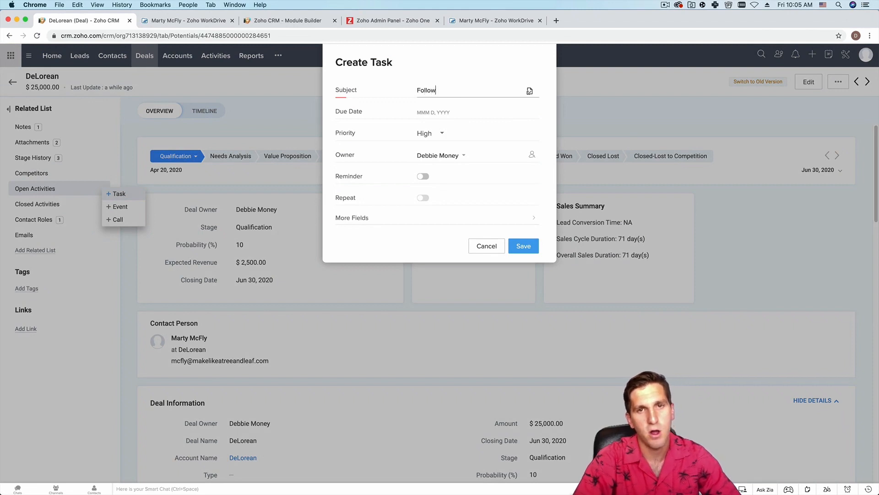
pyautogui.write(' Up w/Marty Mc')
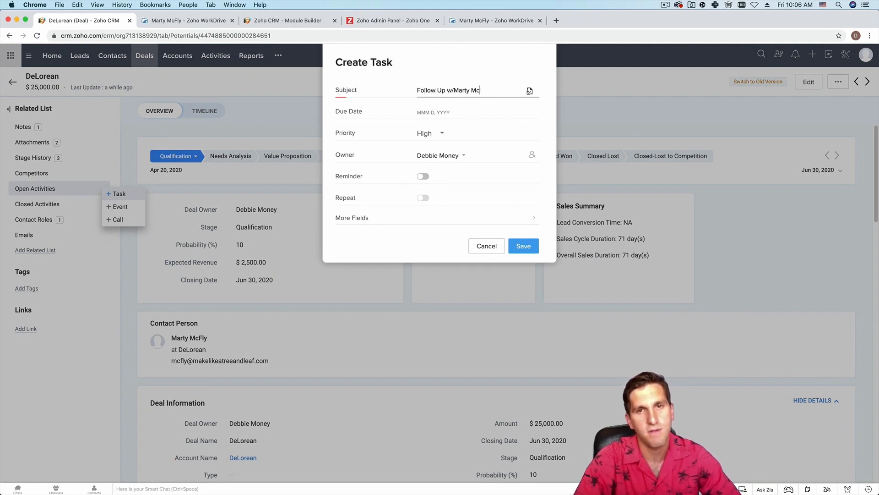
pyautogui.write('Fly about his trip to the past')
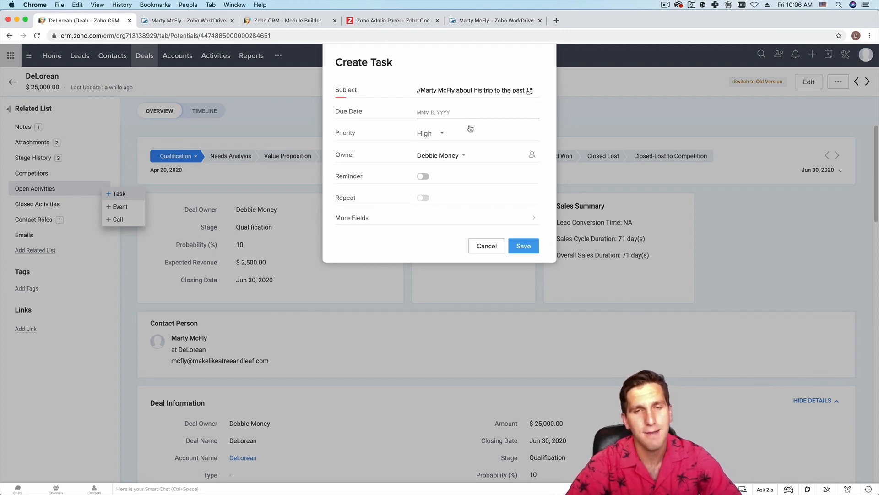
pyautogui.click(427, 111)
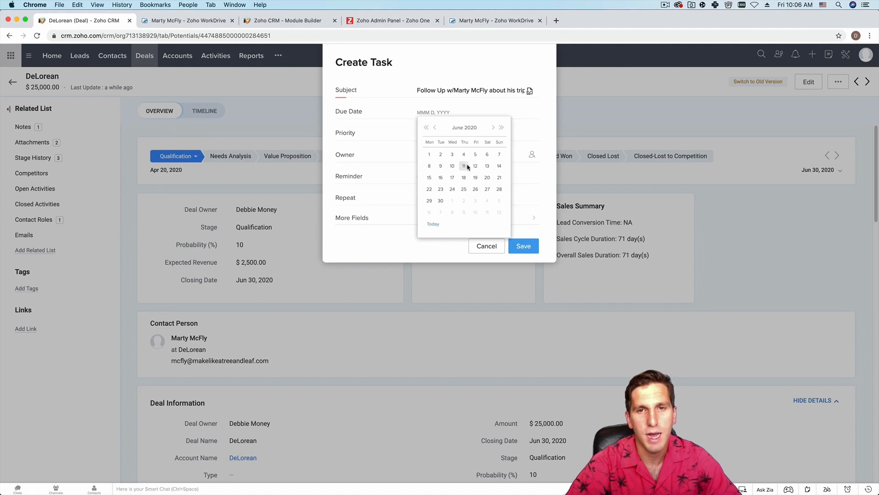
pyautogui.click(429, 177)
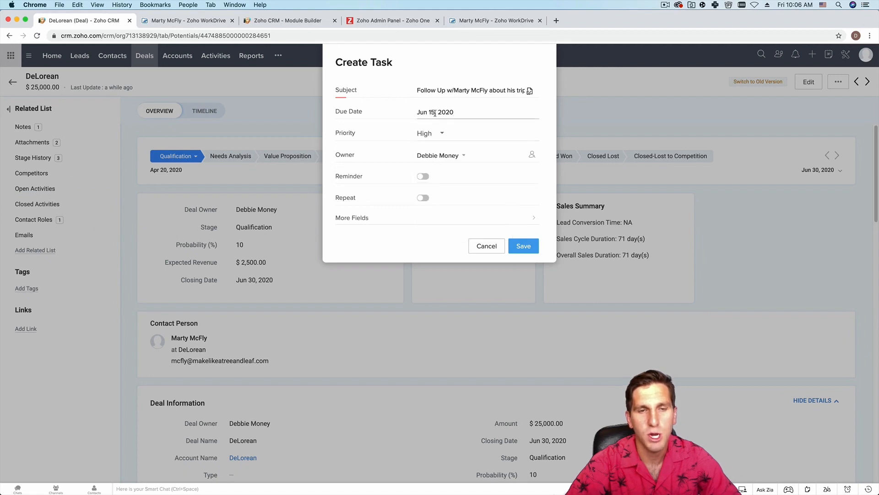
# - Set the task priority to Highest, keep the owner, and switch on the reminder
pyautogui.click(425, 134)
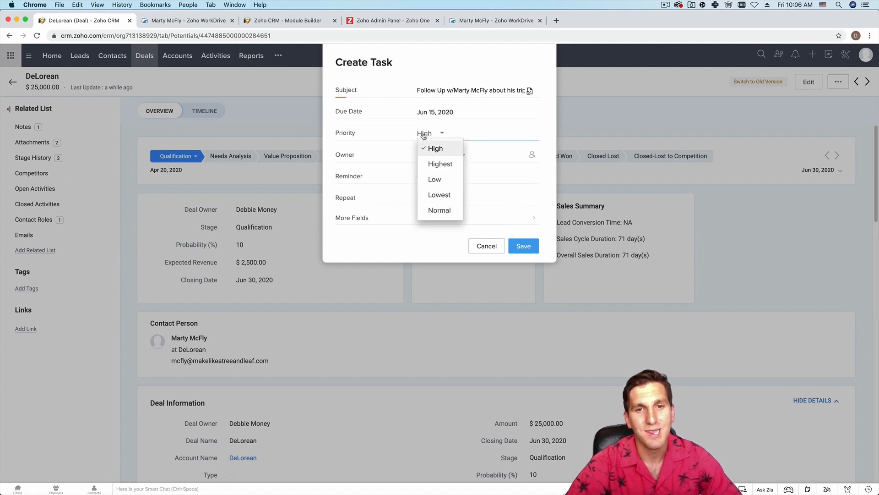
pyautogui.click(438, 164)
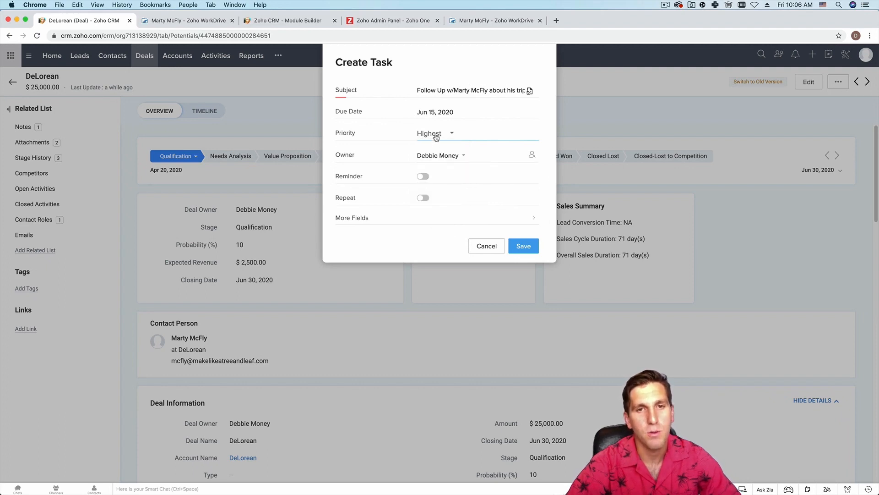
pyautogui.click(437, 155)
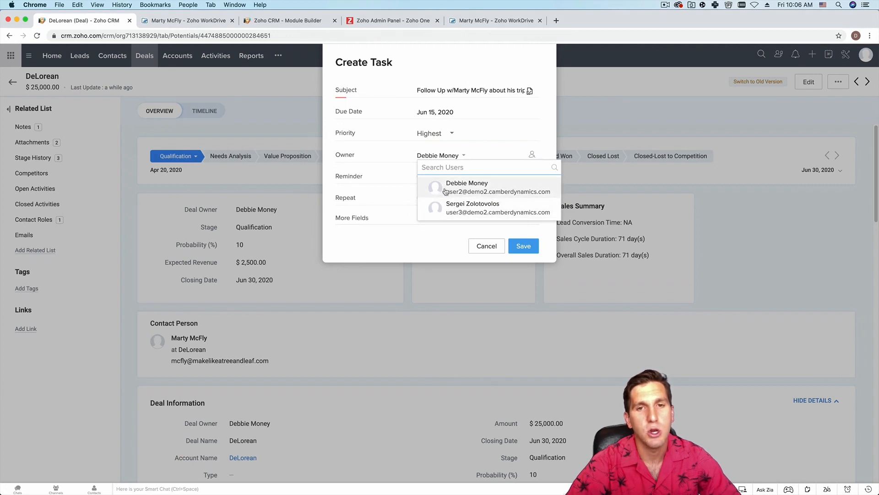
pyautogui.click(386, 152)
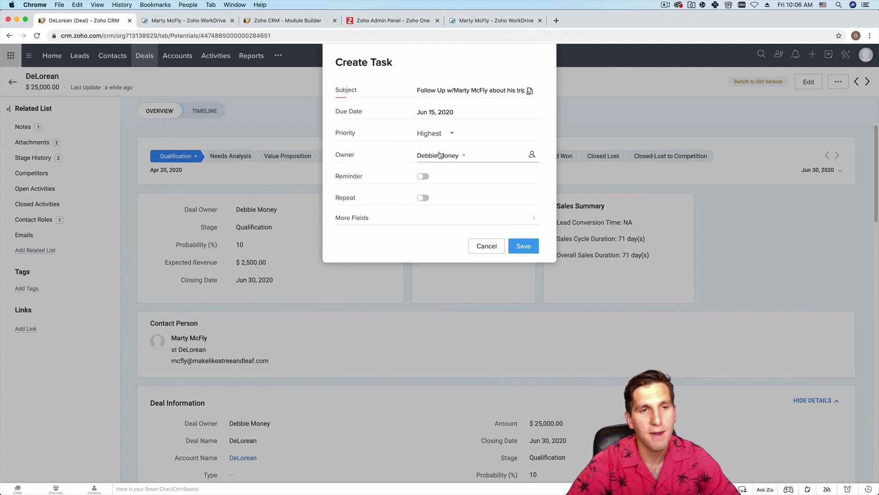
pyautogui.click(422, 178)
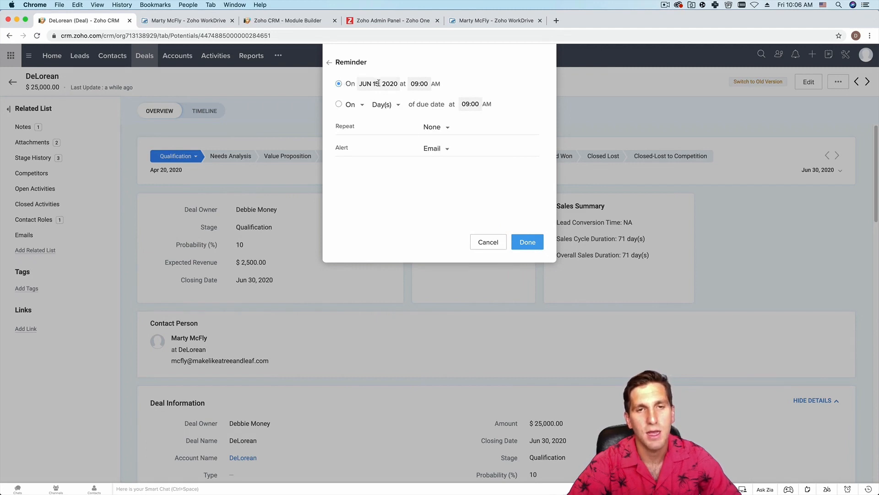
# - Set the reminder to 15 days before the due date at 09:00 AM, repeat None, alert Email
pyautogui.click(339, 105)
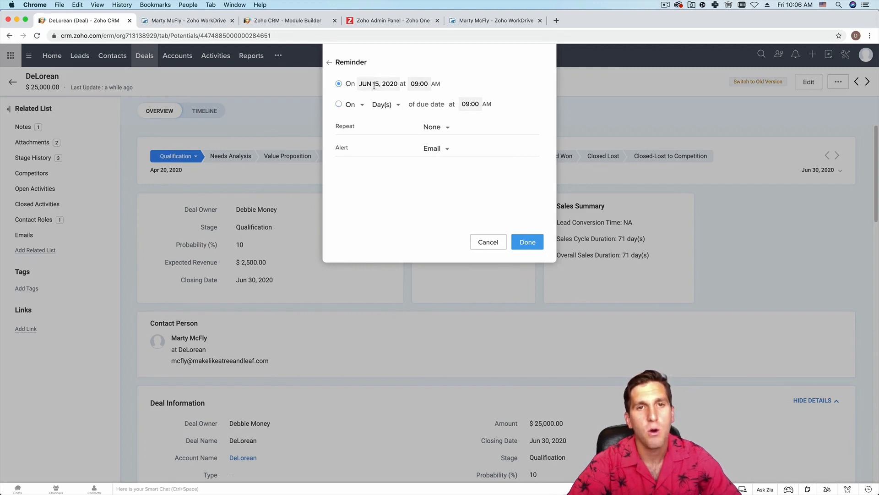
pyautogui.click(358, 105)
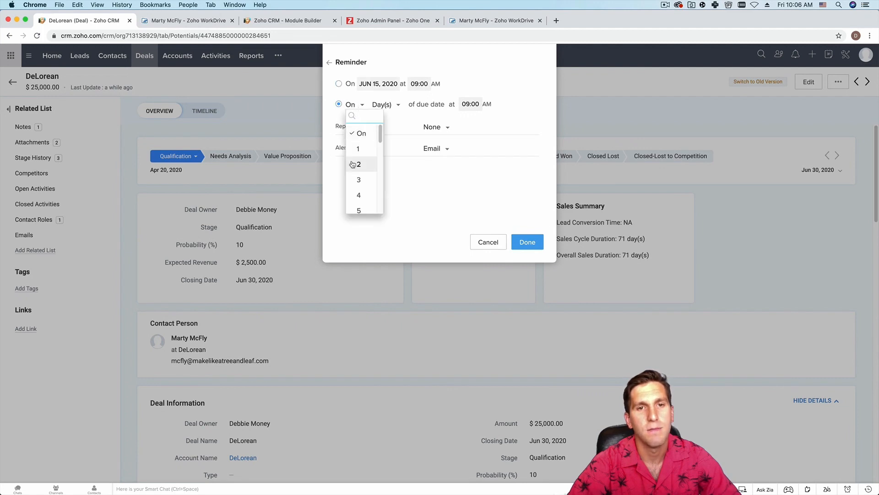
pyautogui.scroll(-5, 356, 175)
pyautogui.click(358, 180)
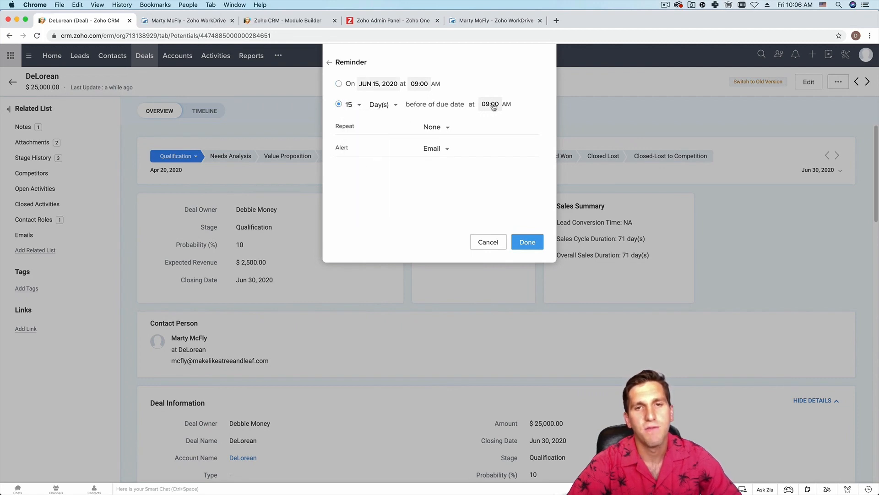
pyautogui.click(437, 130)
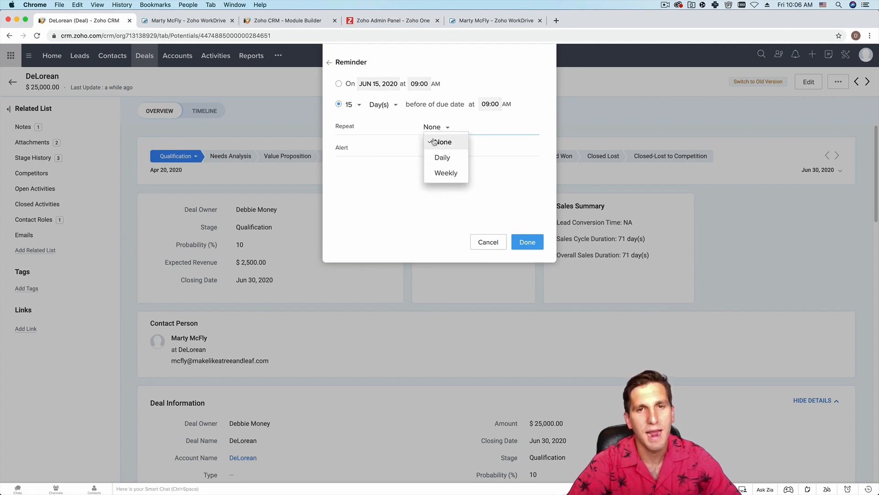
pyautogui.click(403, 180)
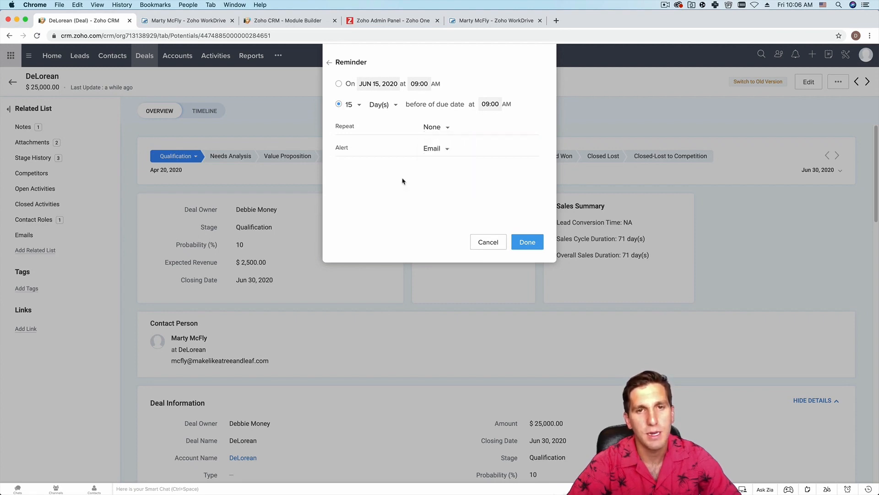
pyautogui.click(436, 153)
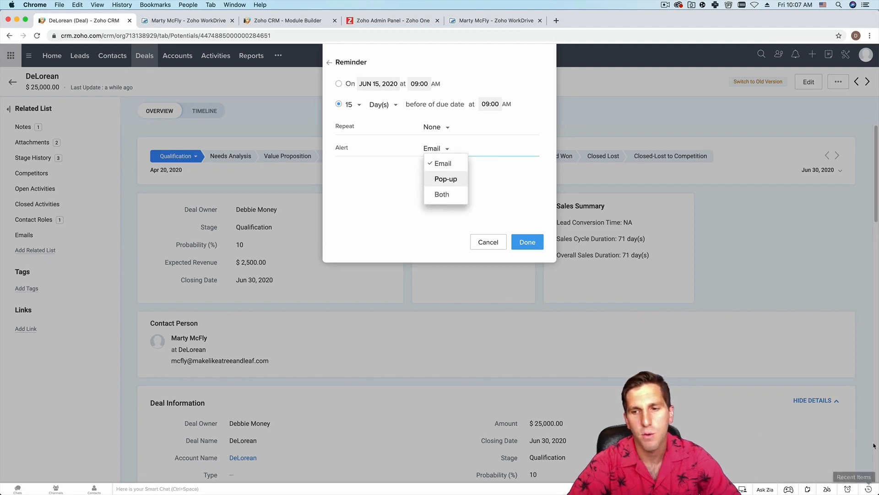
pyautogui.click(746, 409)
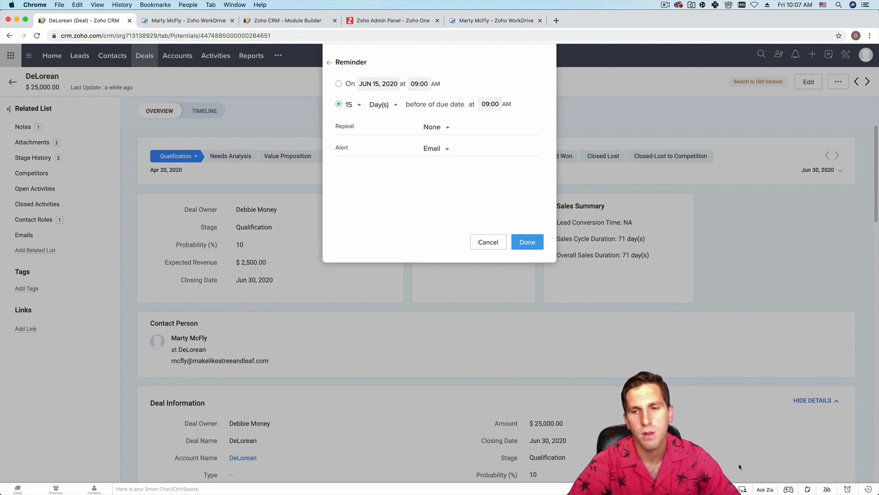
pyautogui.click(435, 149)
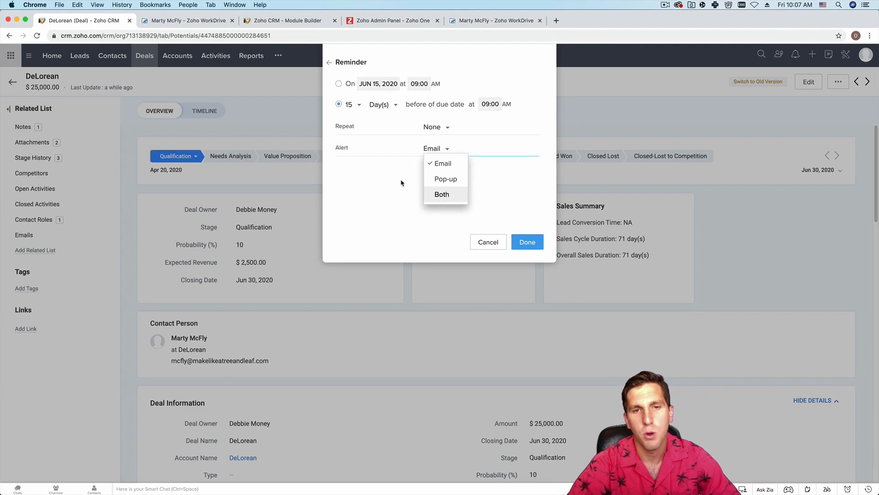
pyautogui.click(432, 149)
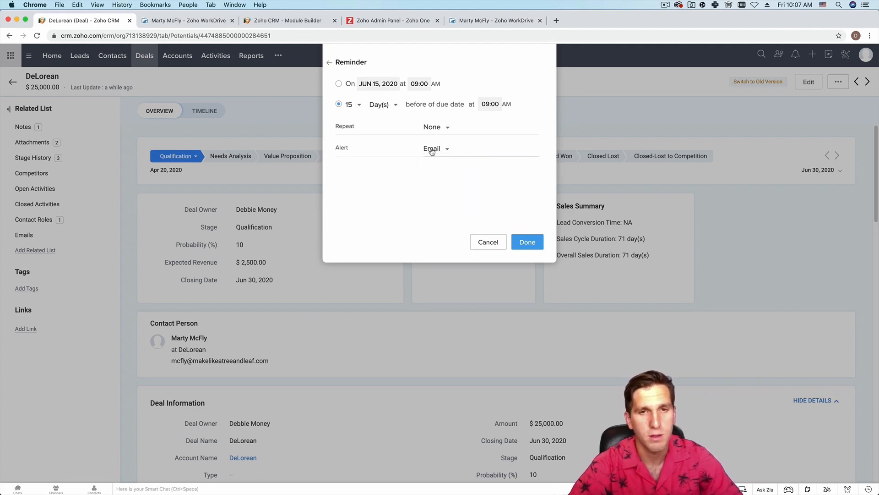
pyautogui.click(526, 246)
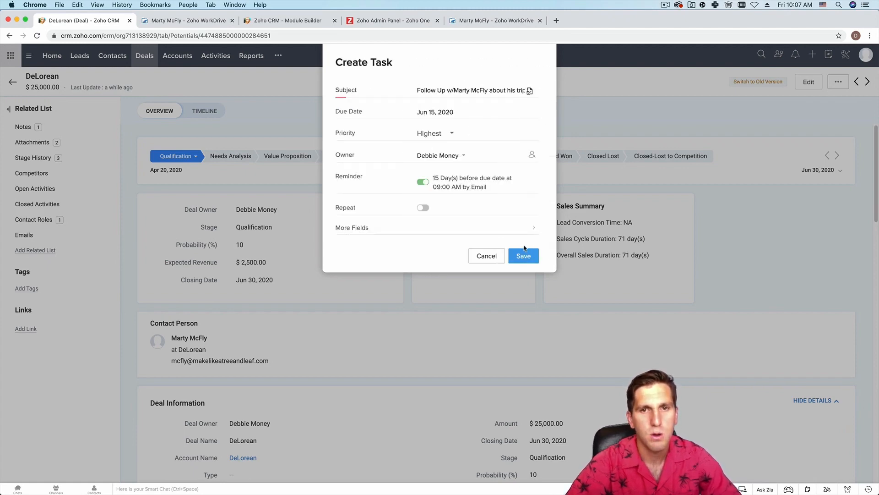
# - Save the follow-up task and open it from the DeLorean deal's JUN 15 activity in All Deals
pyautogui.click(524, 255)
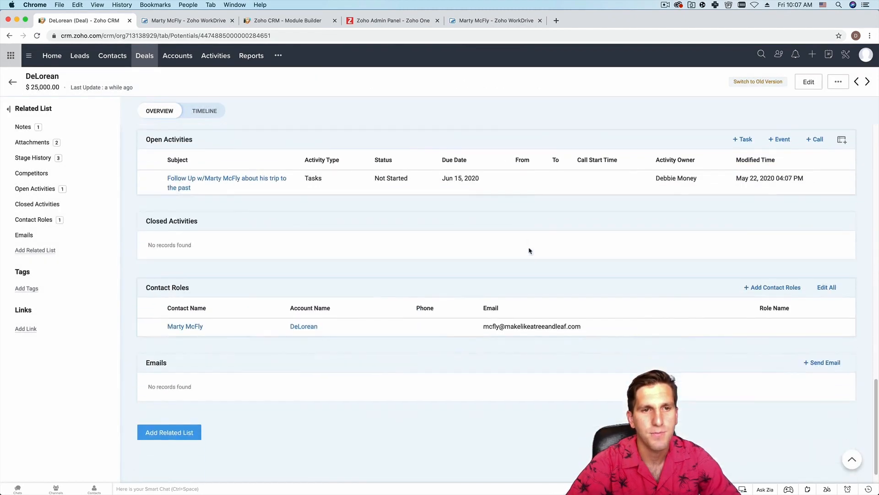
pyautogui.moveTo(158, 181)
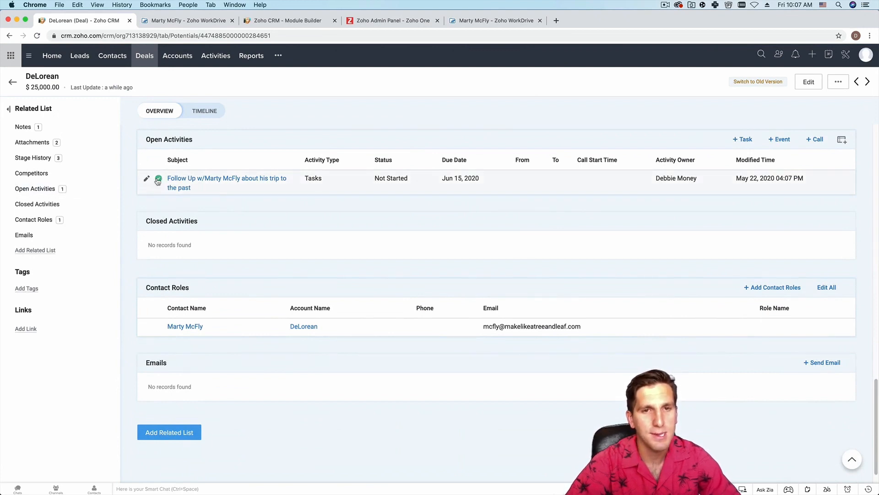
pyautogui.click(149, 63)
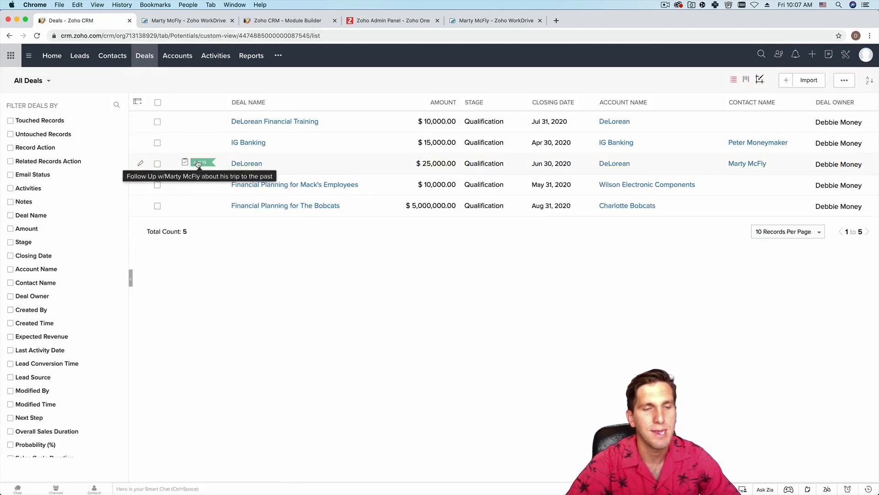
pyautogui.moveTo(198, 164)
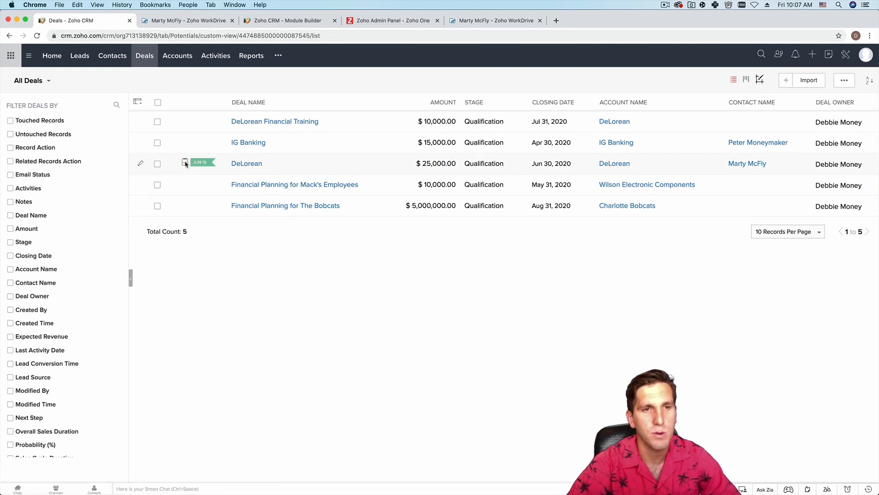
pyautogui.click(198, 164)
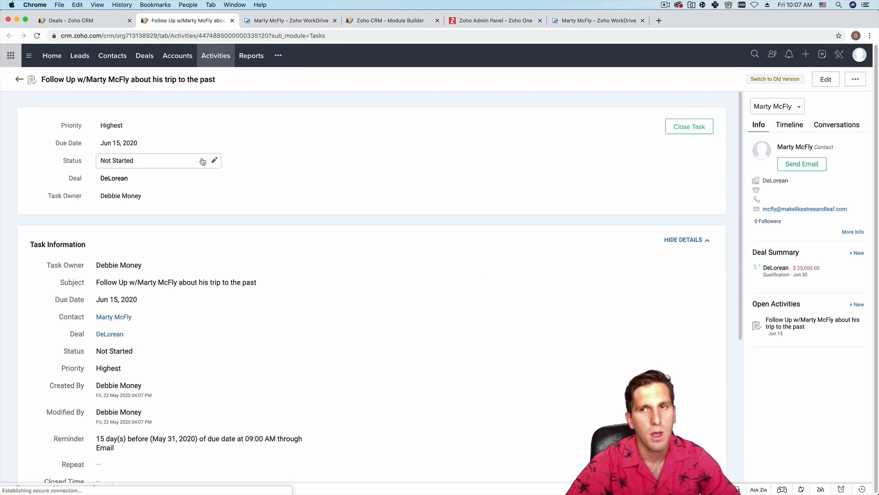
# - Close the follow-up task as Completed and return to the All Deals list
pyautogui.scroll(-2, 258, 210)
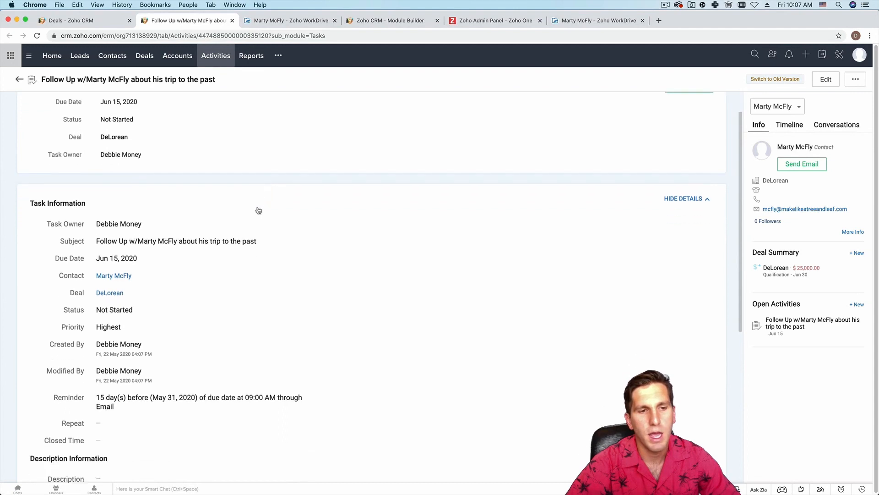
pyautogui.scroll(2, 700, 153)
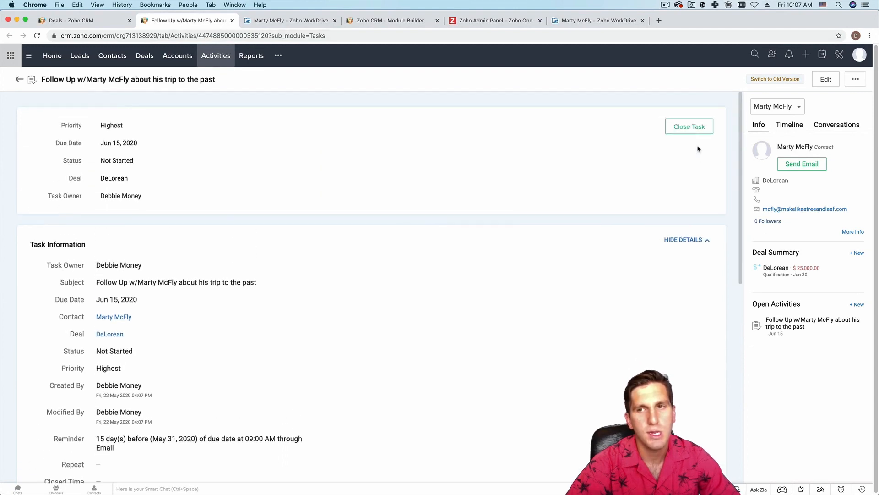
pyautogui.click(688, 128)
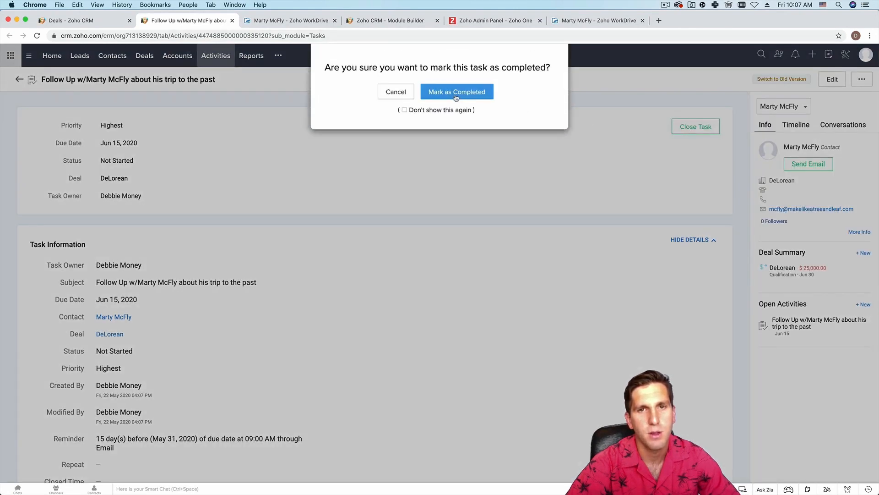
pyautogui.click(456, 97)
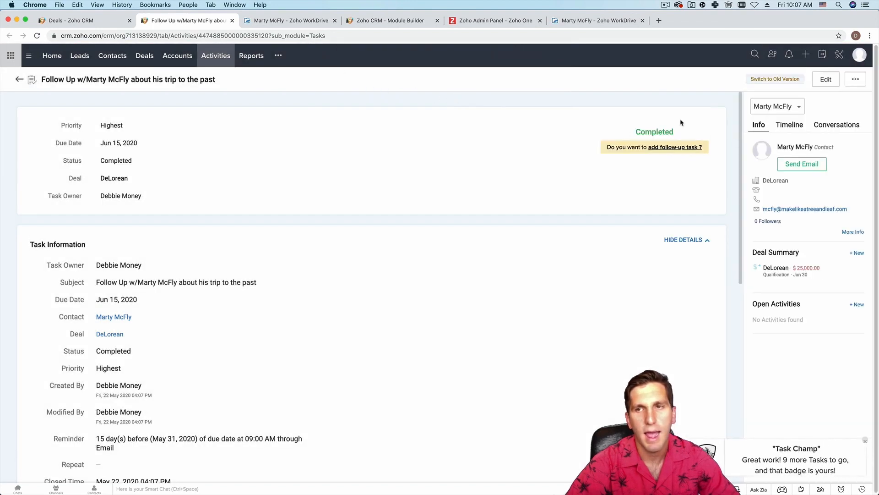
pyautogui.click(145, 58)
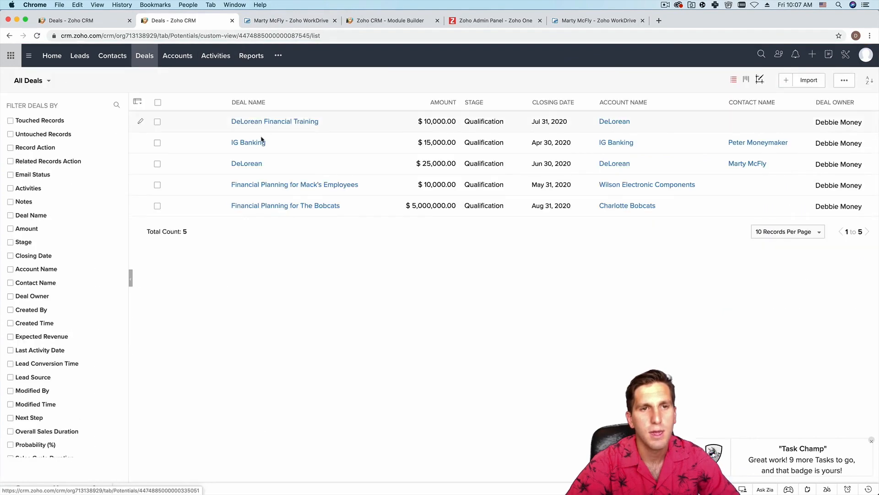
# - Check the DeLorean deal's Closed Activities for the completed follow-up, then go to All Leads
pyautogui.click(248, 164)
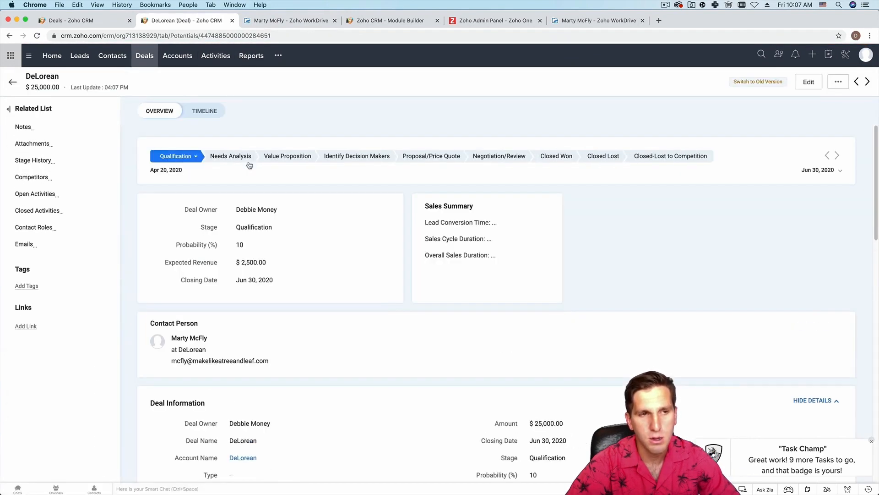
pyautogui.click(37, 205)
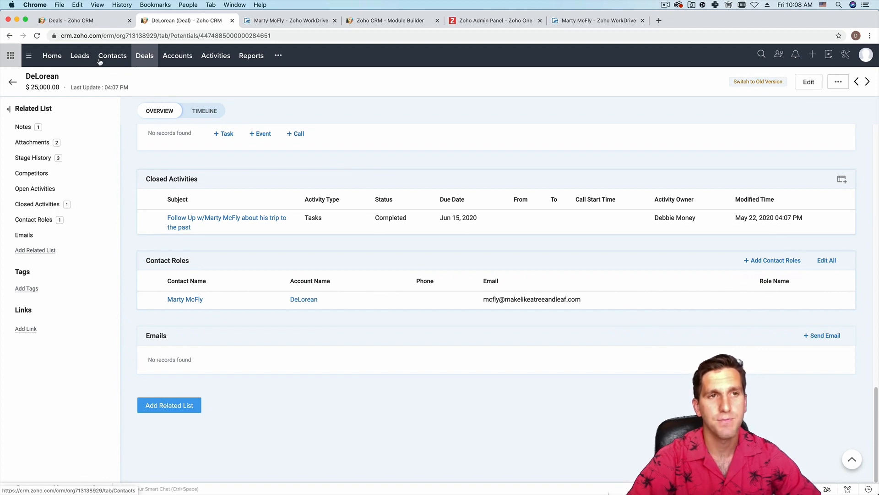
pyautogui.click(80, 59)
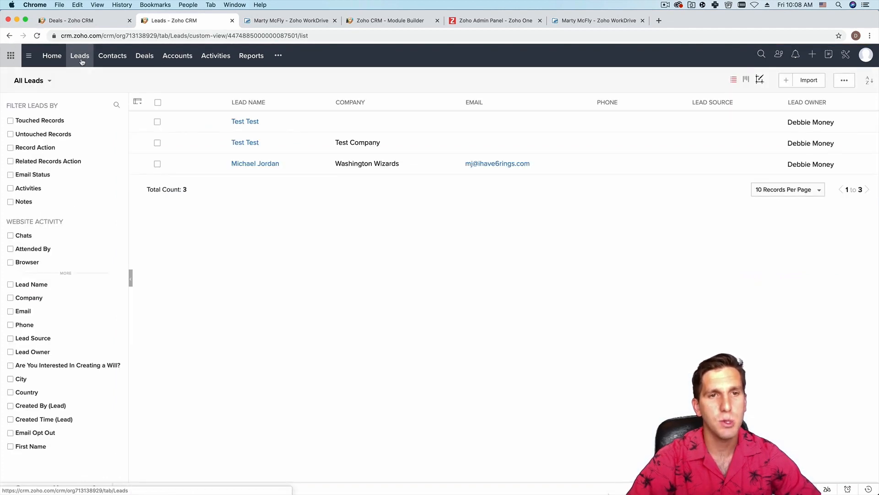
# - Start a new task on the Washington Wizards lead with a birthday-reminder subject
pyautogui.click(243, 164)
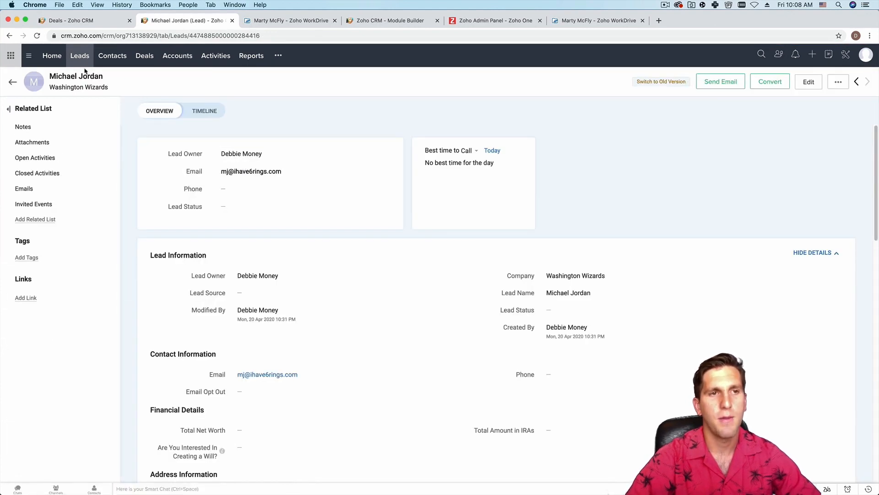
pyautogui.moveTo(99, 159)
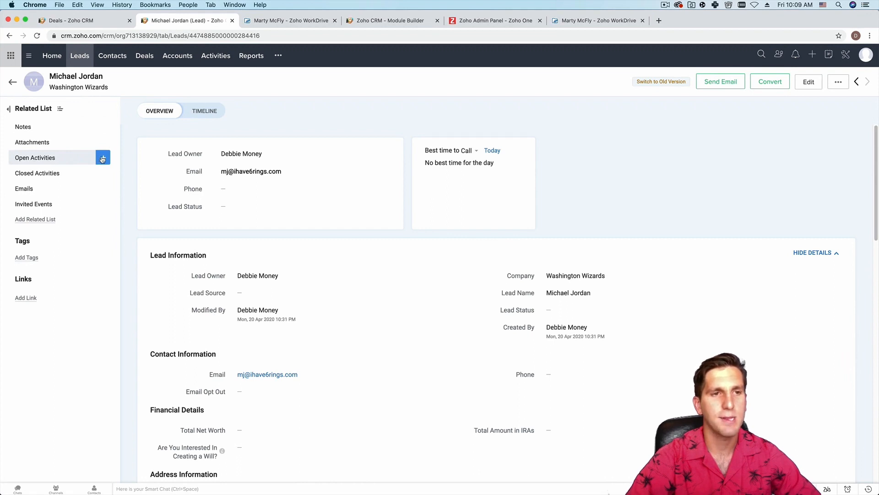
pyautogui.click(102, 159)
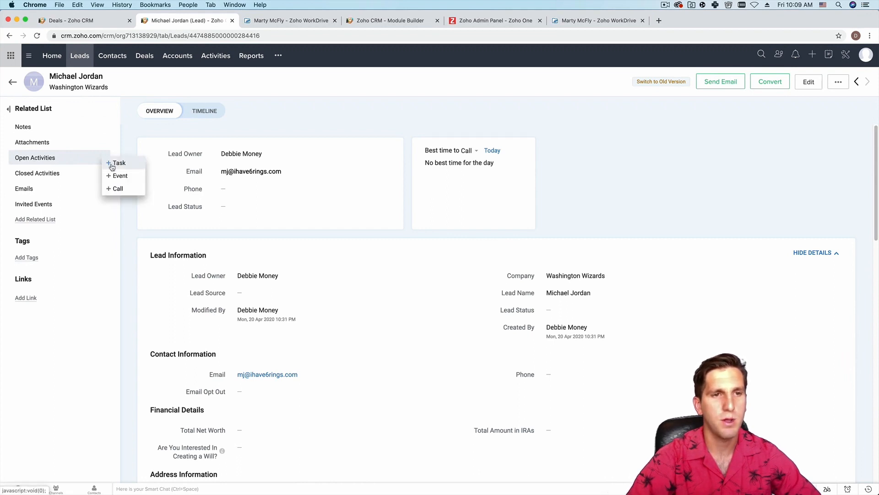
pyautogui.click(119, 163)
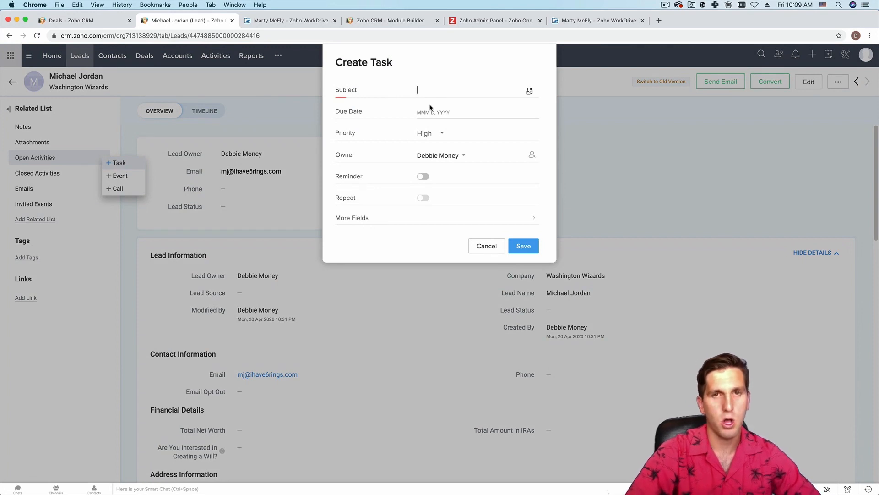
pyautogui.write('Remember ')
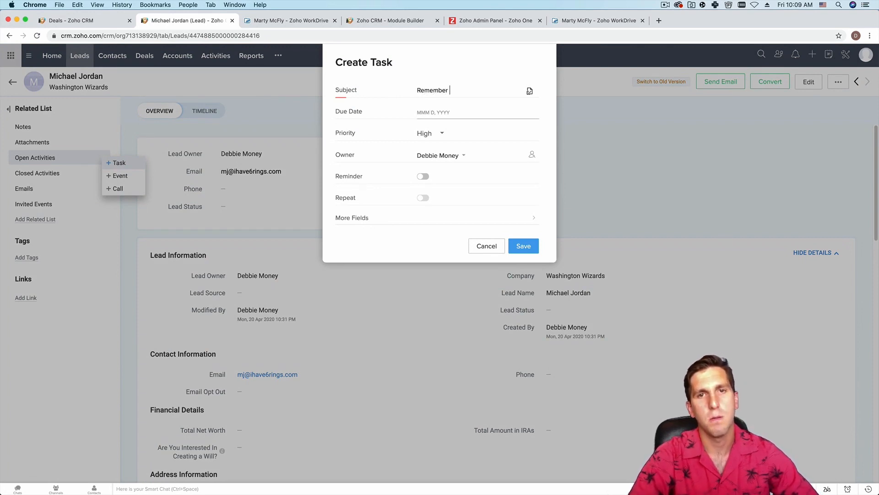
pyautogui.write("Michael's birthday")
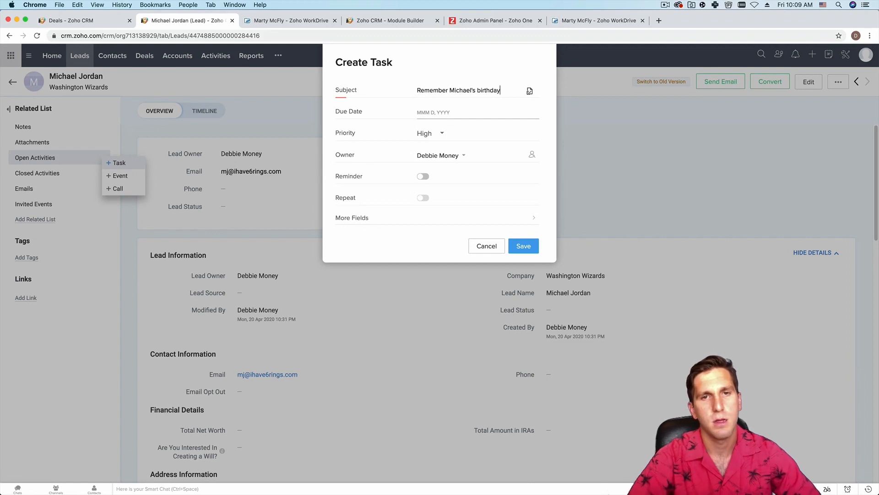
# - Set the birthday task due Jun 30, 2020 with a default reminder, and save it
pyautogui.click(434, 112)
pyautogui.click(492, 131)
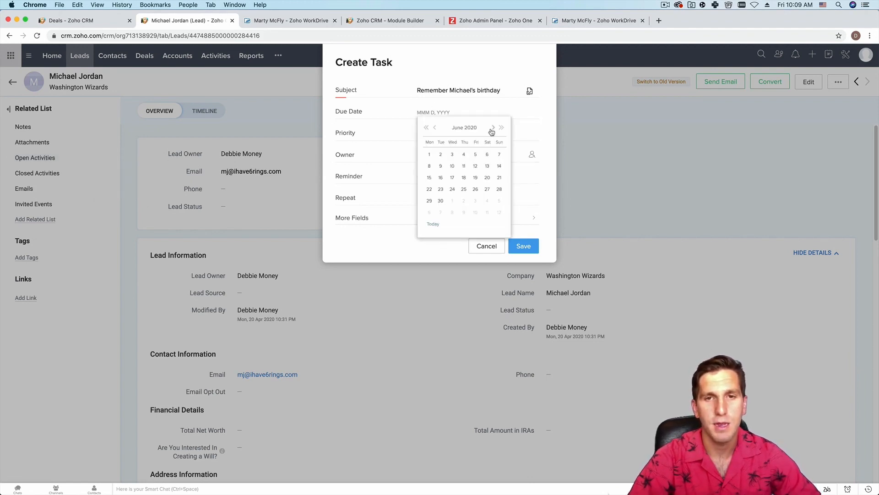
pyautogui.click(440, 201)
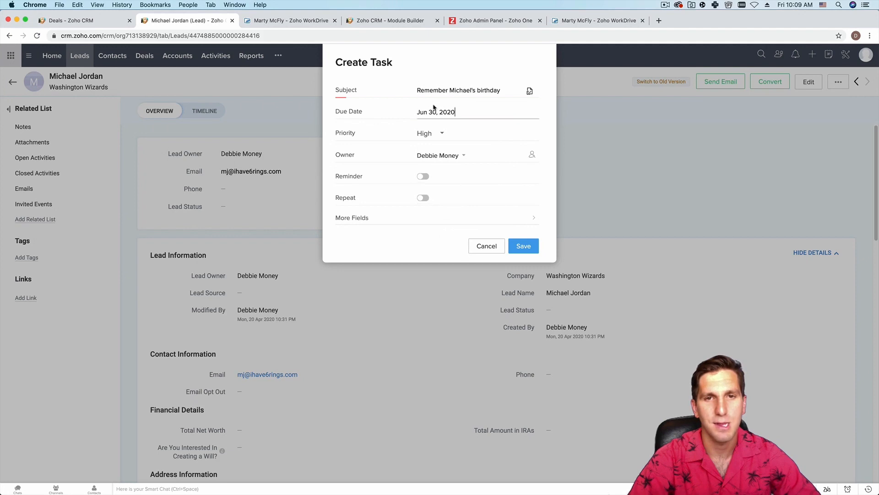
pyautogui.click(423, 177)
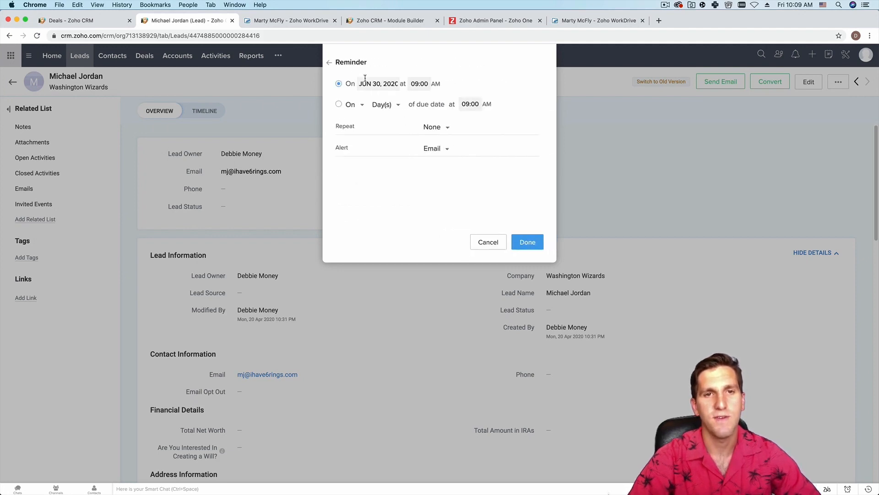
pyautogui.click(518, 246)
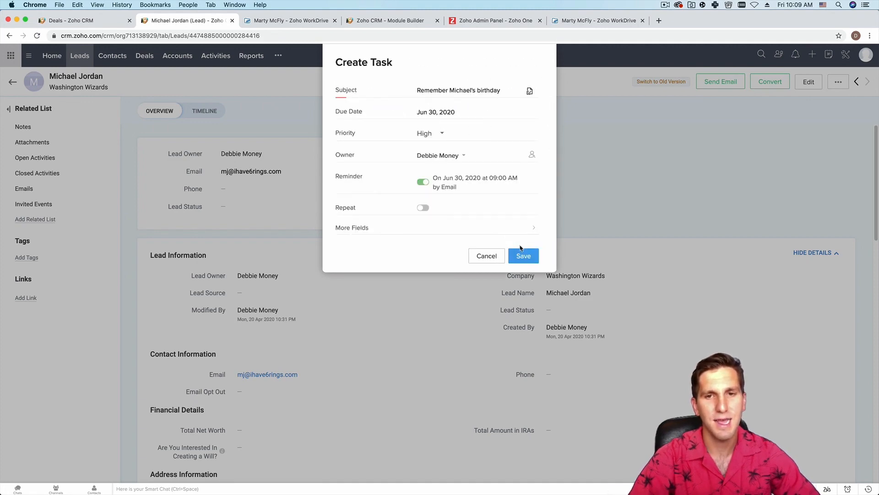
pyautogui.click(524, 255)
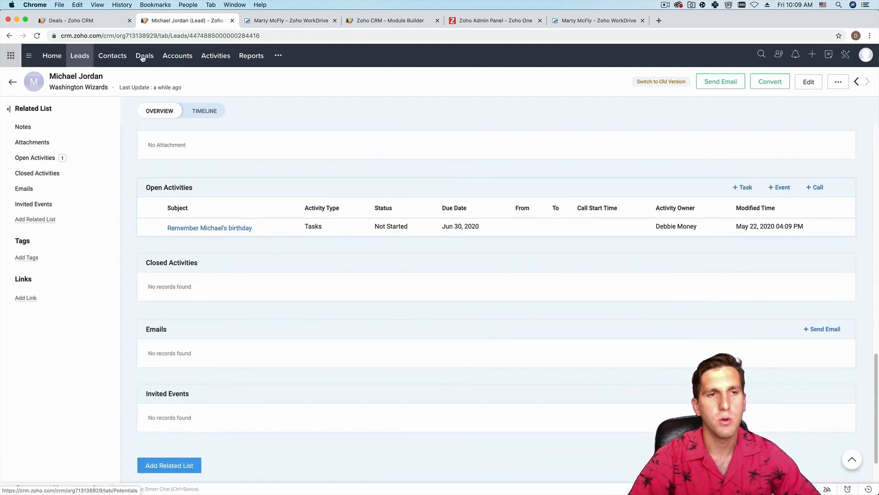
pyautogui.click(143, 56)
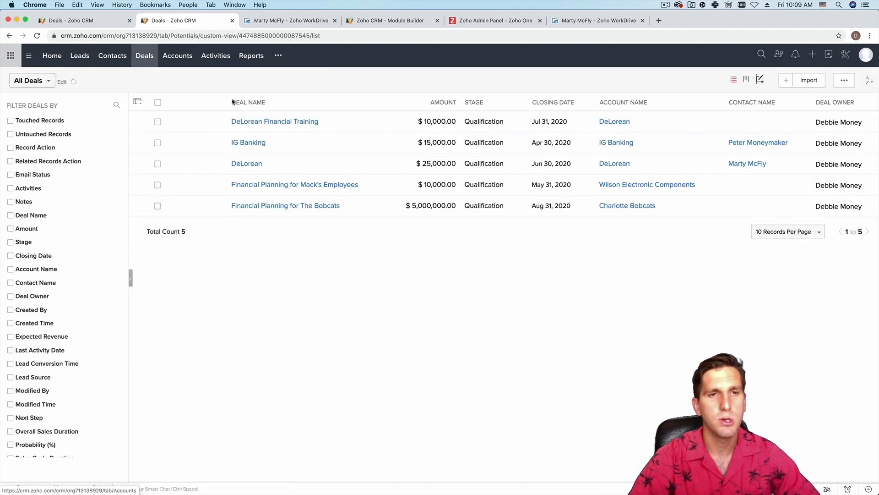
# - Start a new task on the DeLorean deal titled 'Create a Product Demo for them'
pyautogui.click(247, 163)
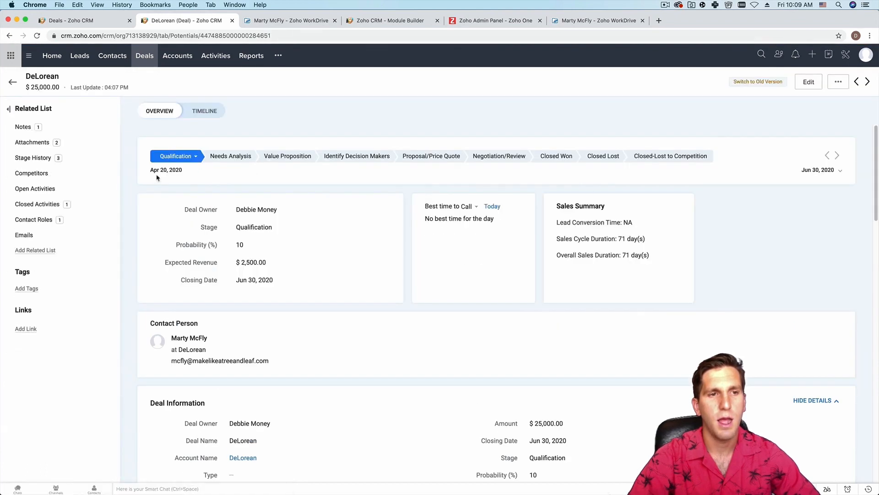
pyautogui.click(111, 194)
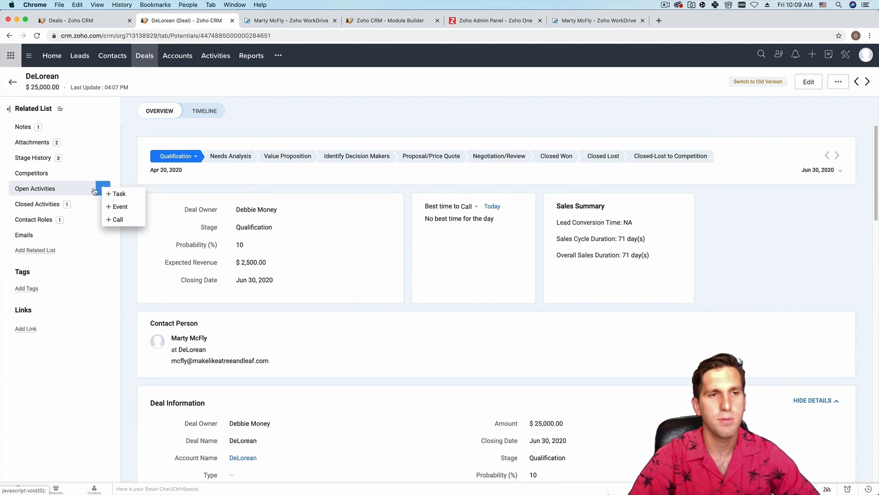
pyautogui.click(119, 194)
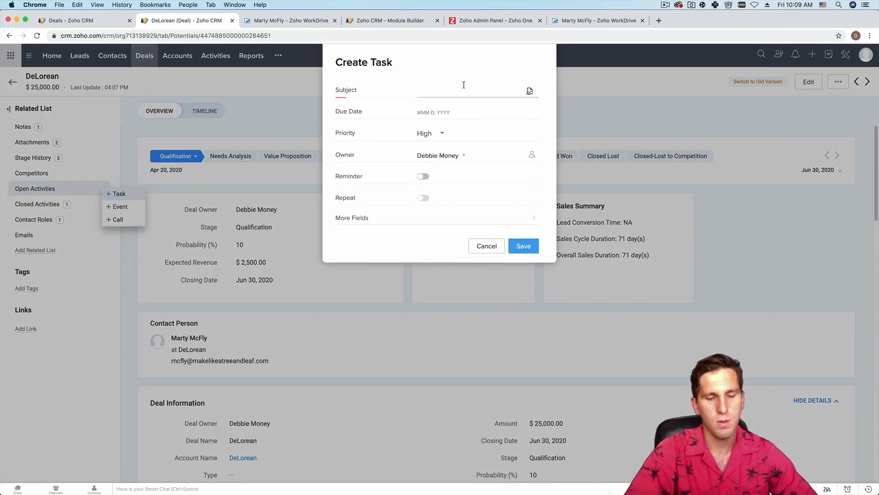
pyautogui.write('Cre')
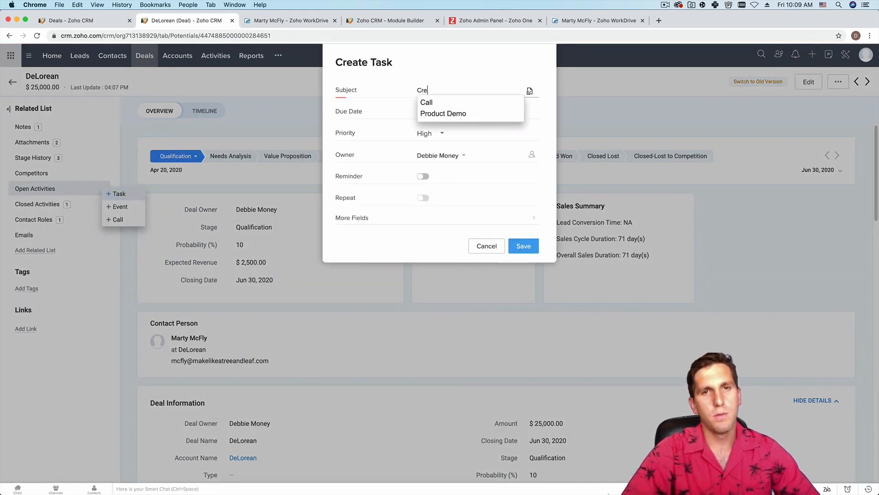
pyautogui.write('ate a Produc')
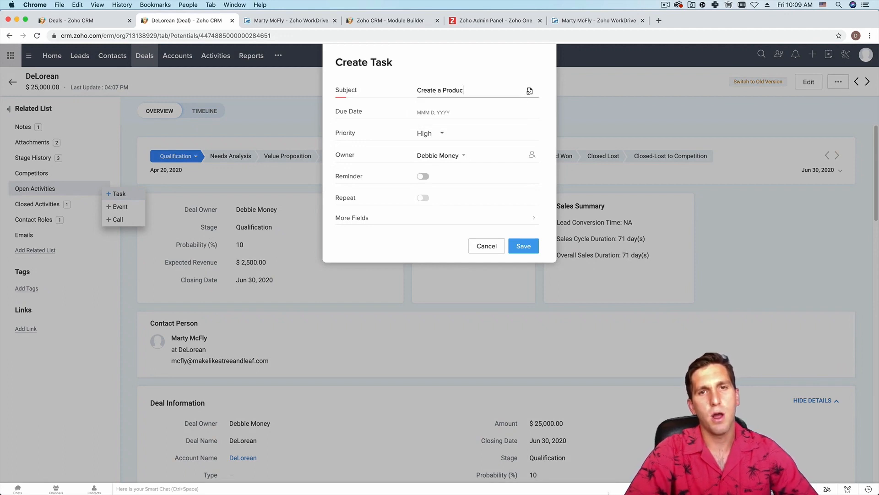
pyautogui.write('t Demo for them')
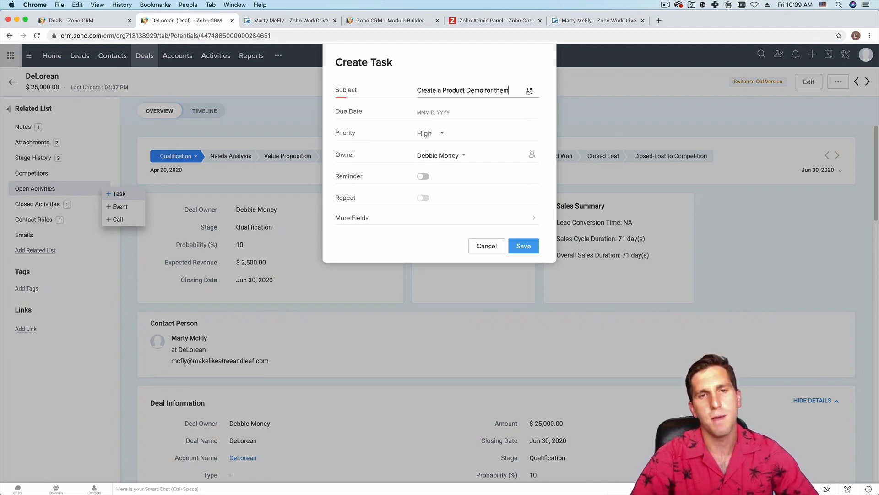
# - Set the product-demo task due May 30, 2020 with a reminder, and save it
pyautogui.click(426, 112)
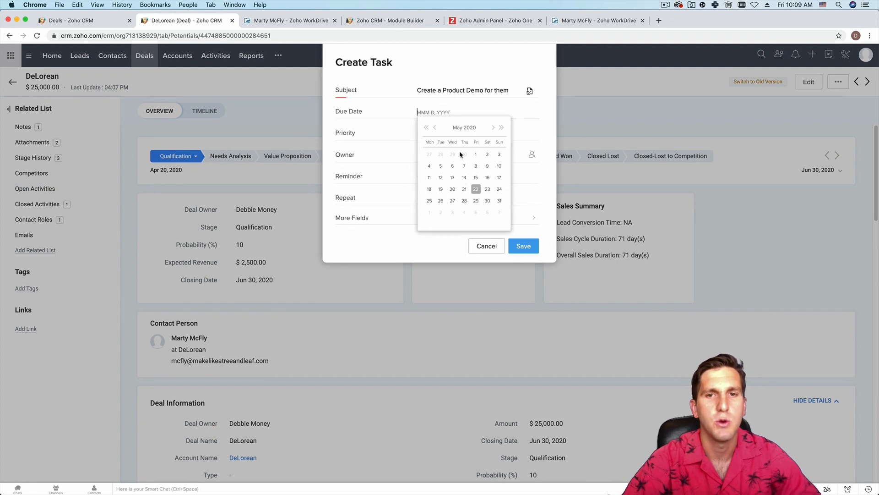
pyautogui.click(486, 202)
pyautogui.click(423, 176)
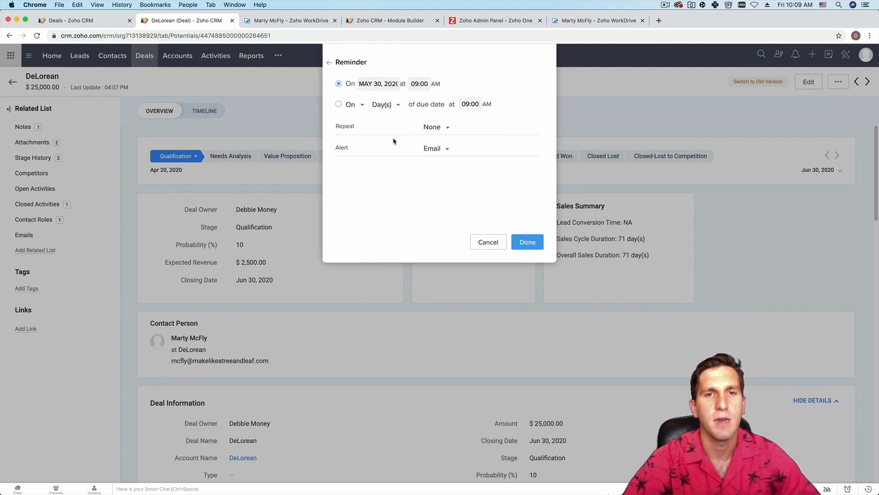
pyautogui.click(527, 242)
pyautogui.click(528, 260)
# - Try completing the product-demo task, leaving it pending, then go to the leads list
pyautogui.scroll(-20, 526, 254)
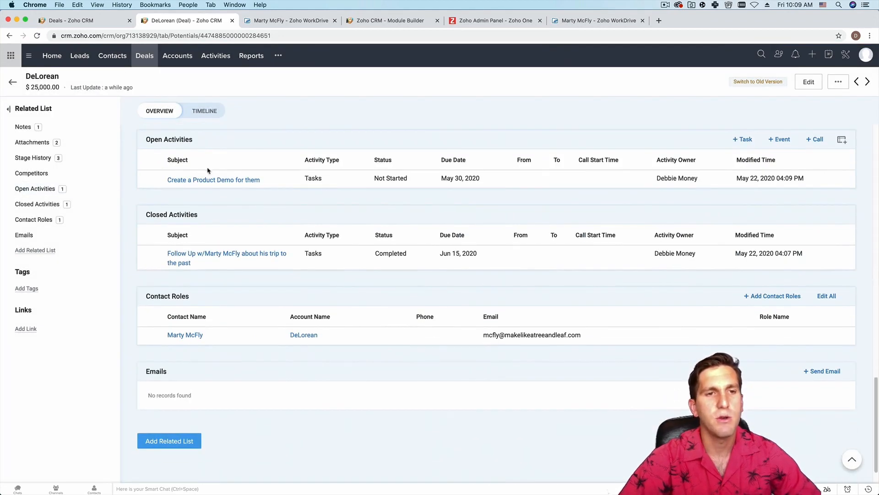
pyautogui.moveTo(173, 180)
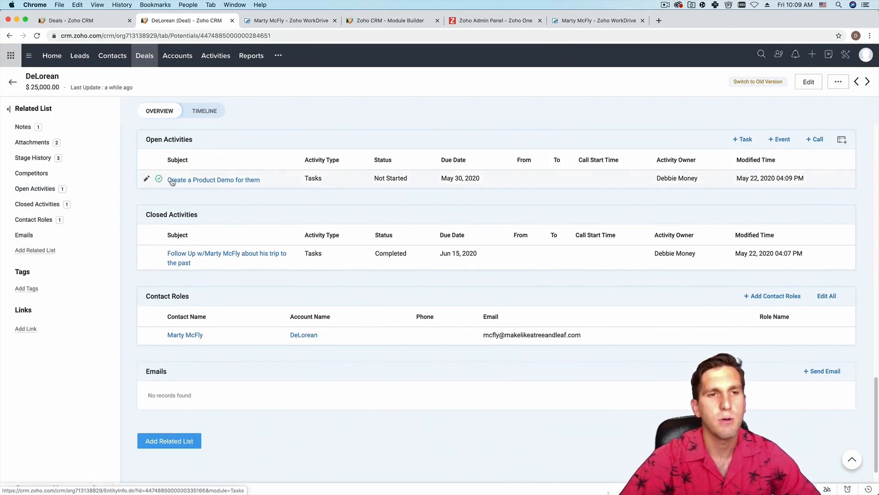
pyautogui.click(157, 180)
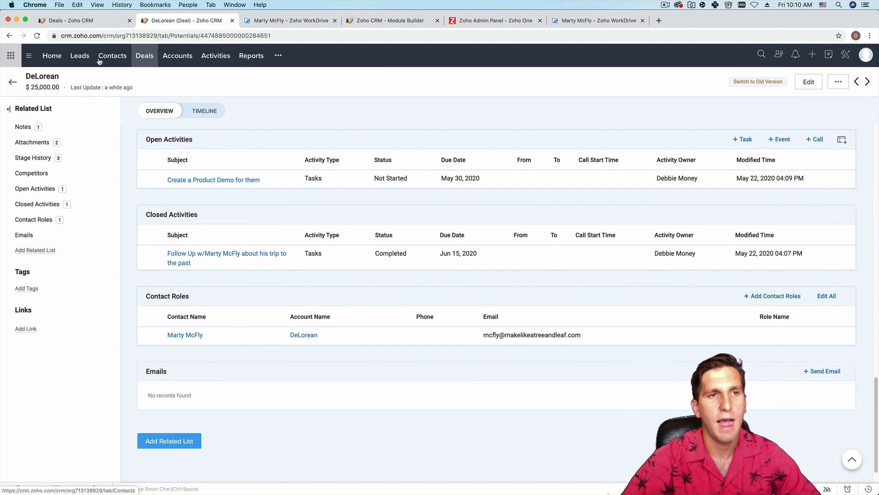
pyautogui.click(81, 58)
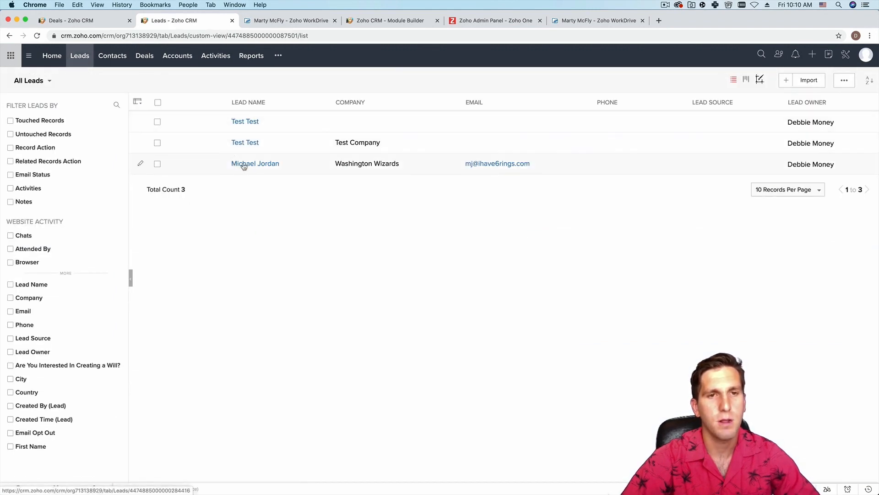
# - Mark the Washington Wizards lead's birthday task as Completed from its Open Activities
pyautogui.click(244, 165)
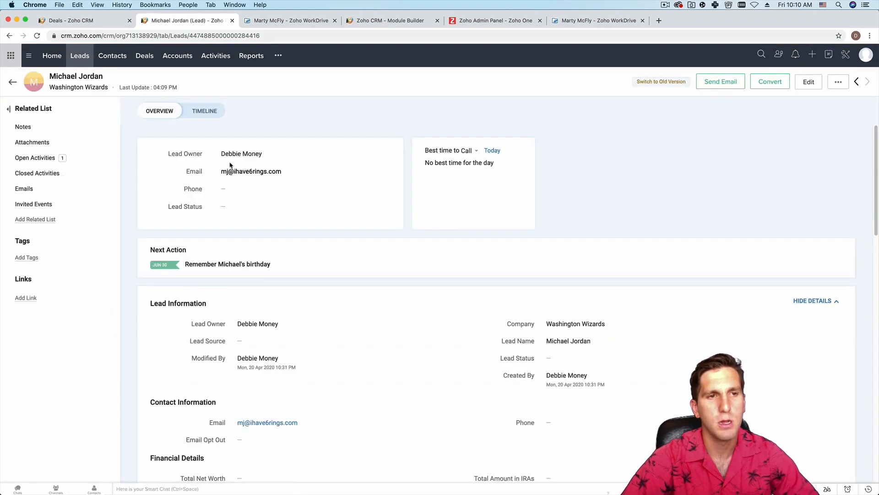
pyautogui.click(36, 158)
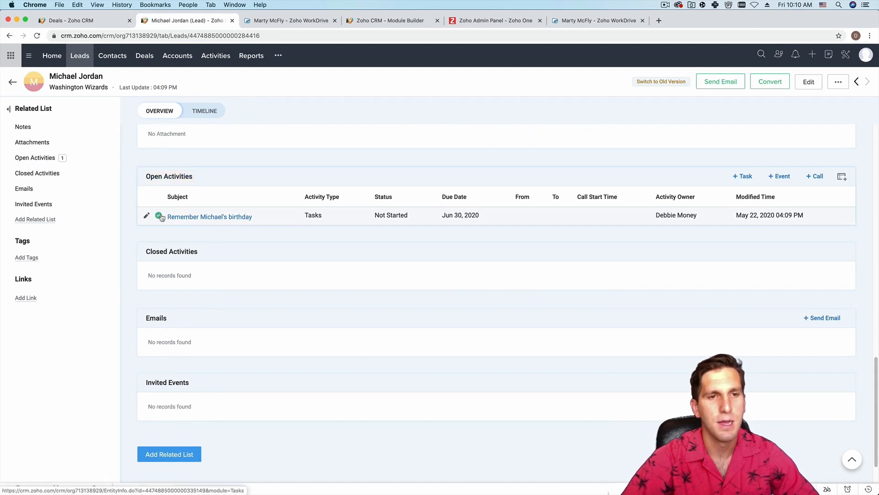
pyautogui.click(159, 216)
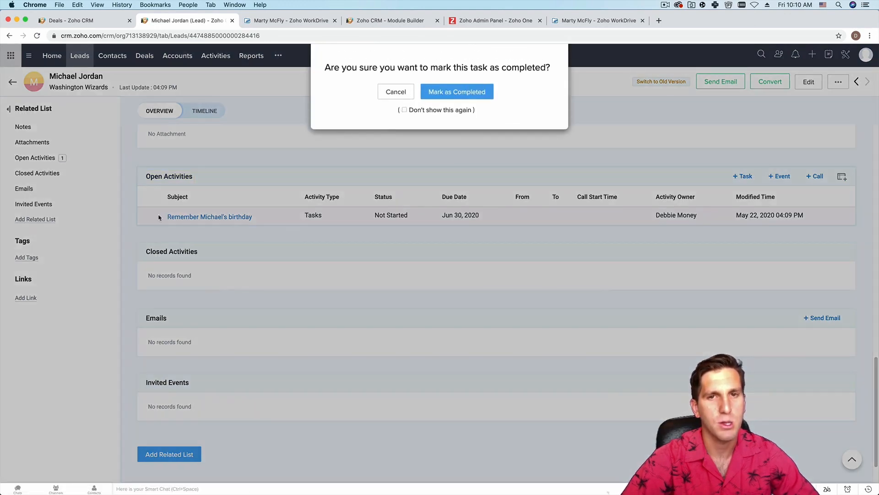
pyautogui.click(449, 92)
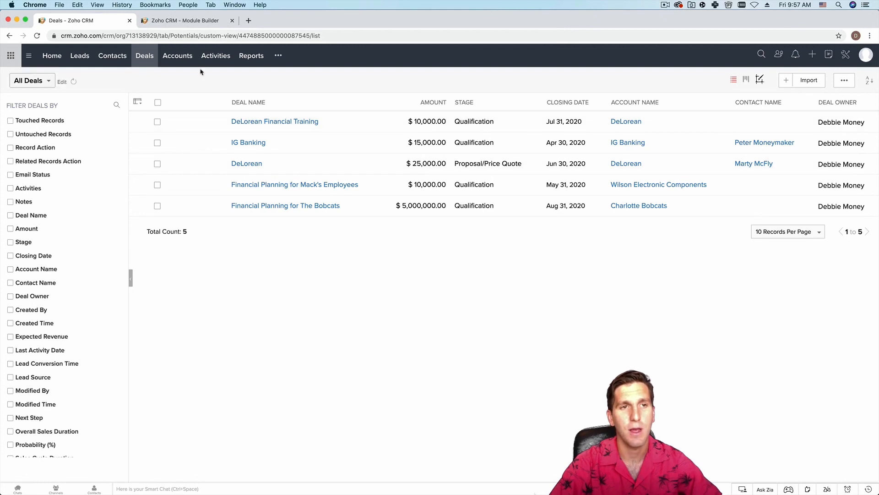
# - Reopen the DeLorean deal and bring up its attachment source choices under Attachments
pyautogui.click(144, 61)
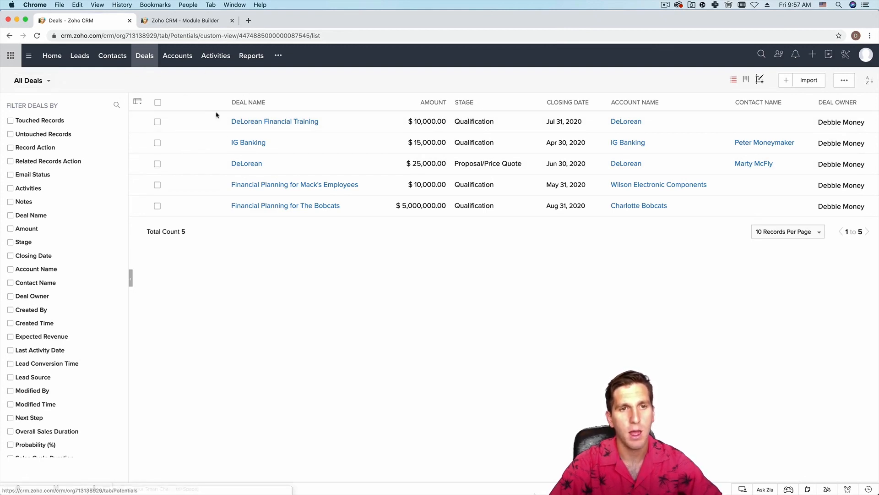
pyautogui.click(239, 167)
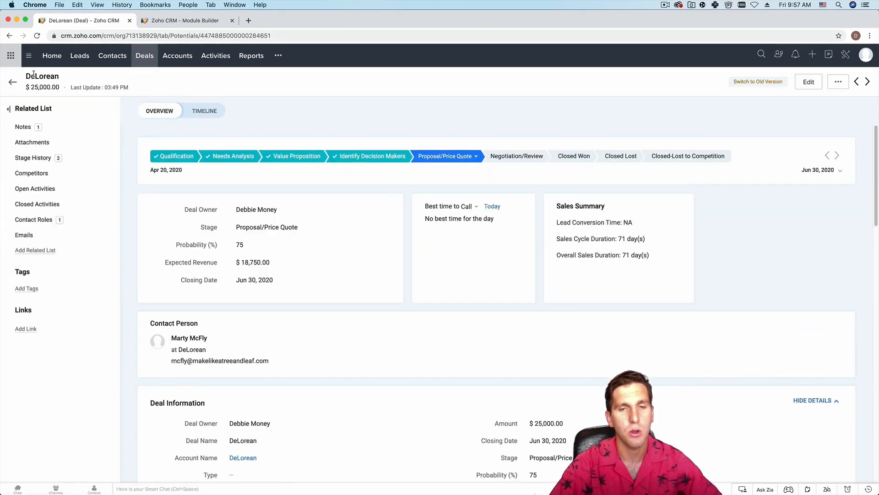
pyautogui.click(59, 146)
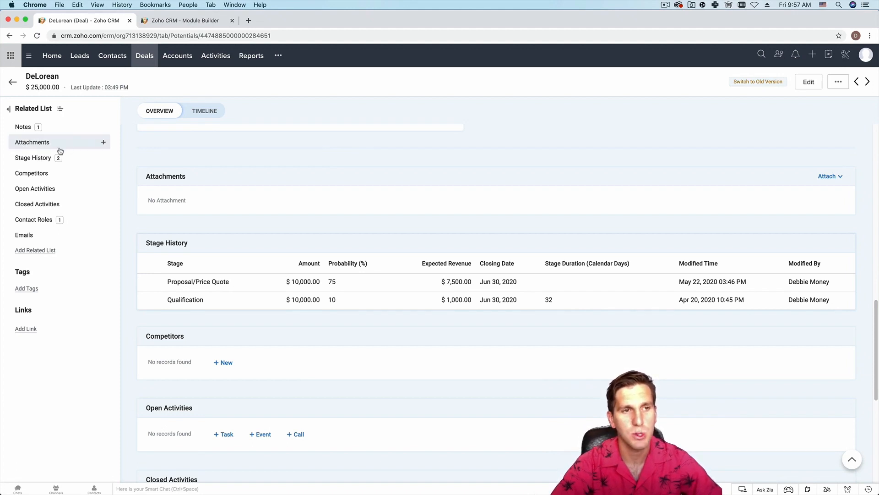
pyautogui.click(80, 146)
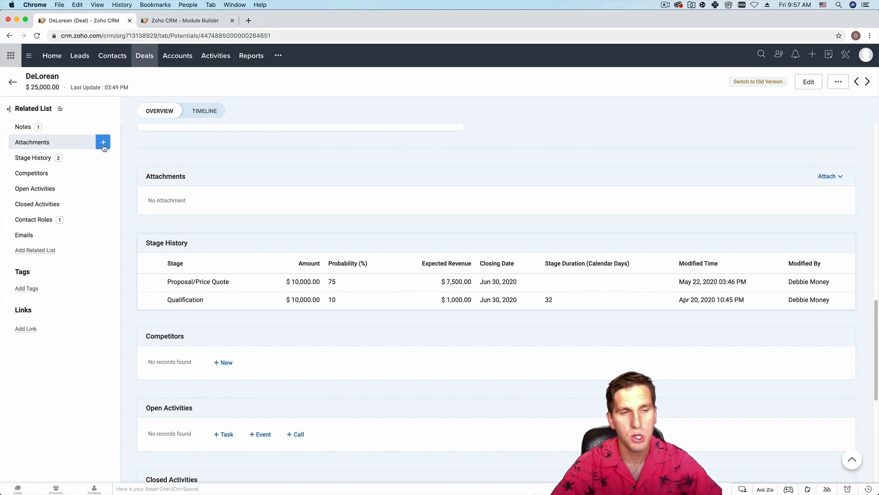
pyautogui.click(104, 145)
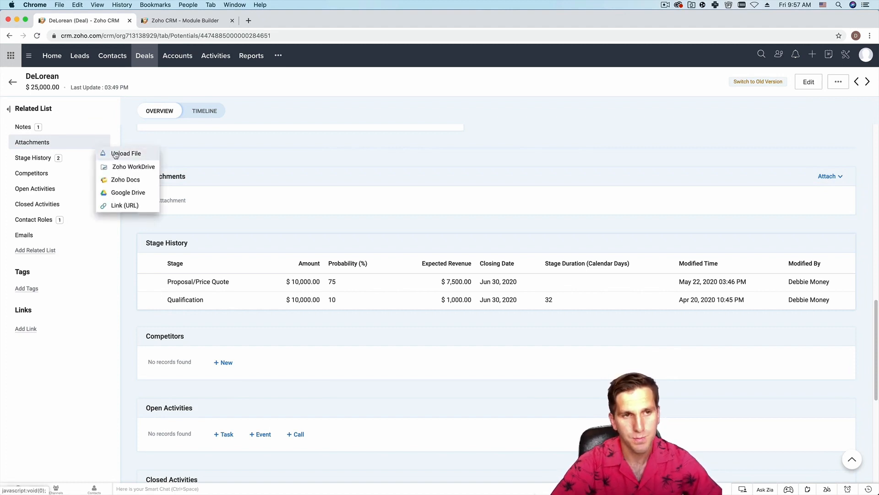
# - Upload and attach 'Screen Shot 2020-05-22 at 8.14.59 AM.png' to the DeLorean deal, then preview it
pyautogui.click(115, 154)
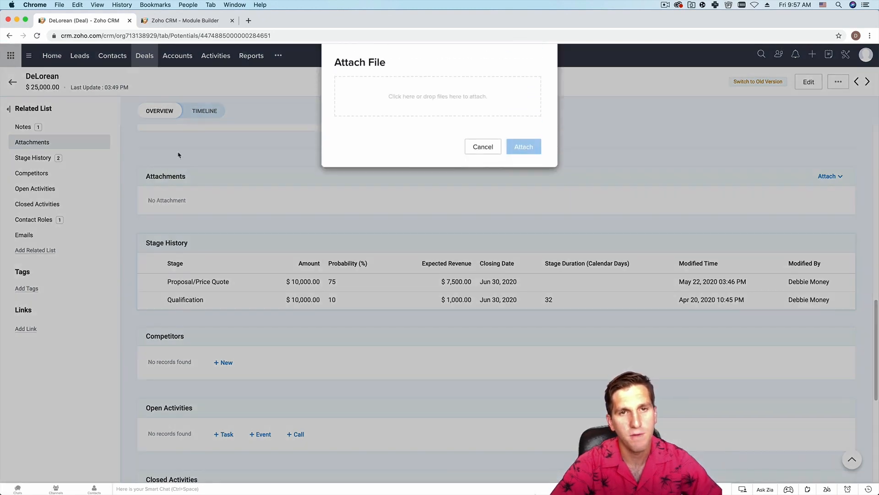
pyautogui.click(398, 109)
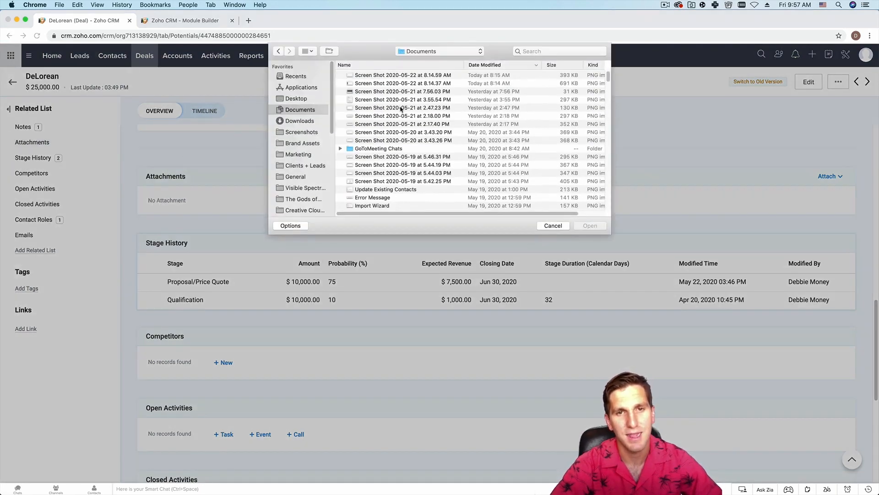
pyautogui.click(373, 76)
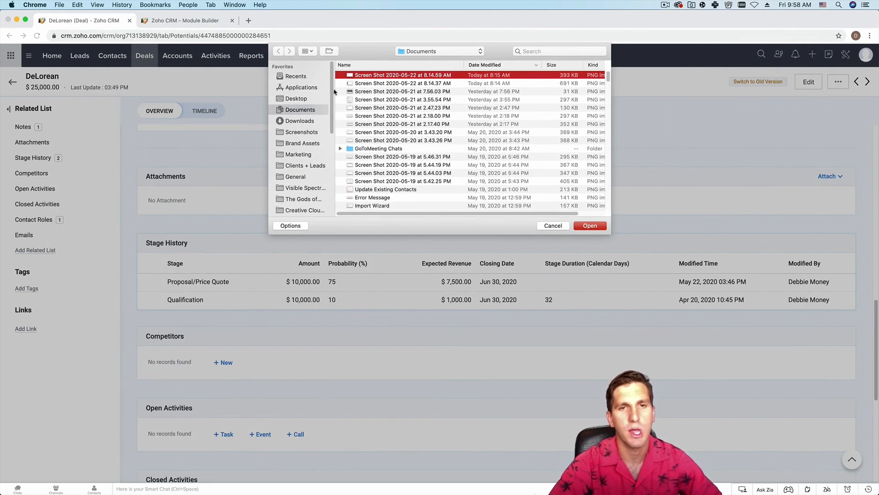
pyautogui.click(590, 226)
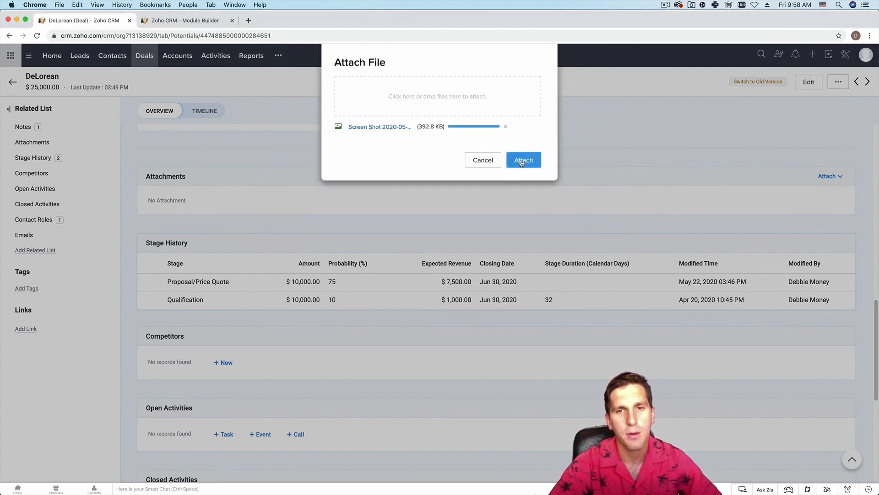
pyautogui.click(523, 163)
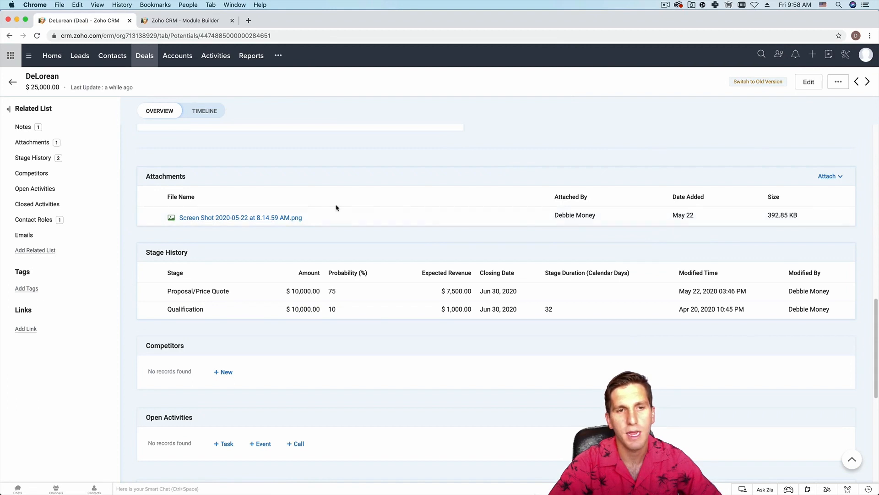
pyautogui.click(275, 218)
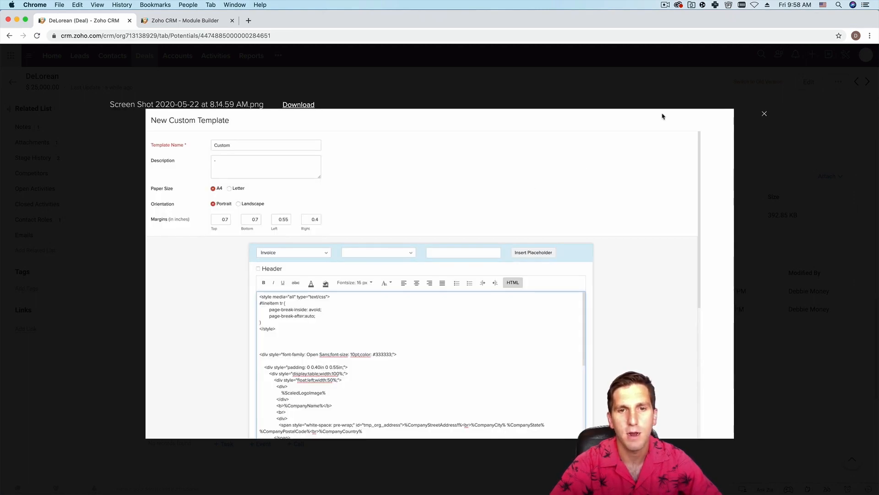
pyautogui.click(764, 114)
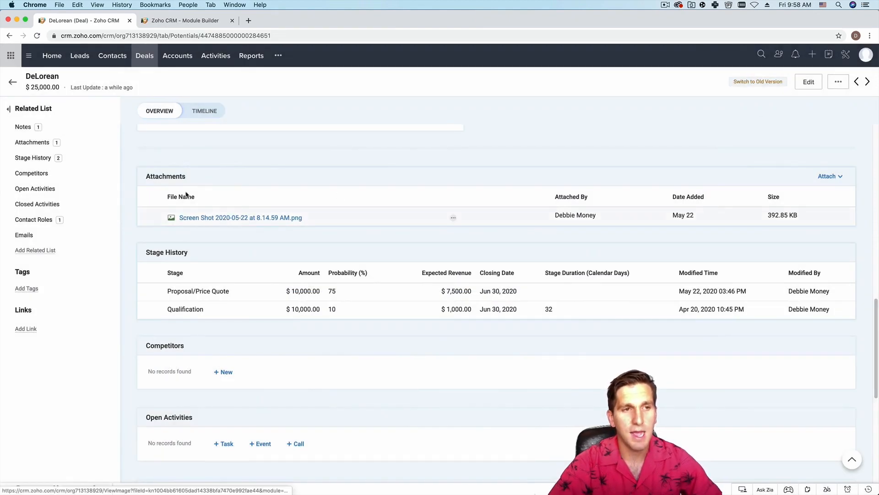
pyautogui.moveTo(68, 141)
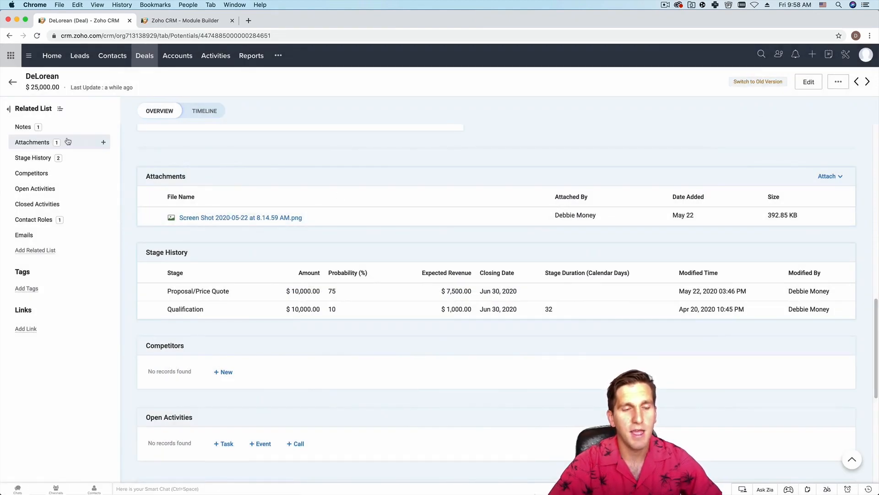
pyautogui.click(104, 143)
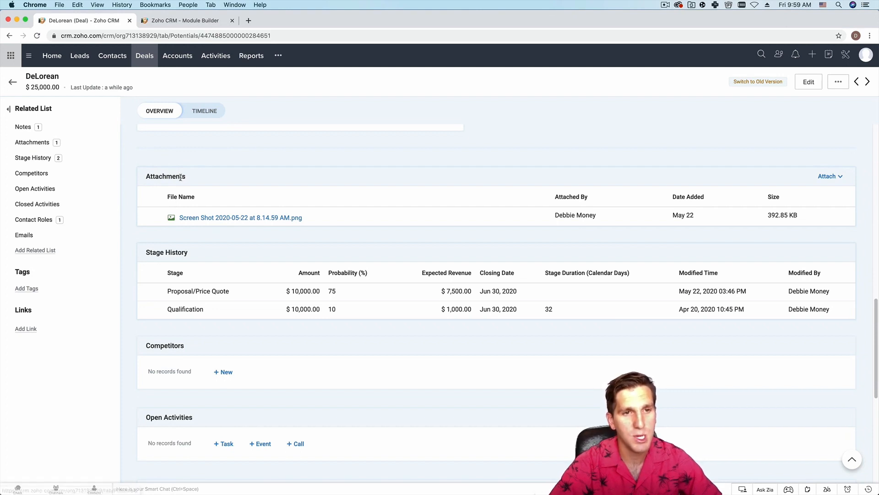
pyautogui.scroll(15, 251, 160)
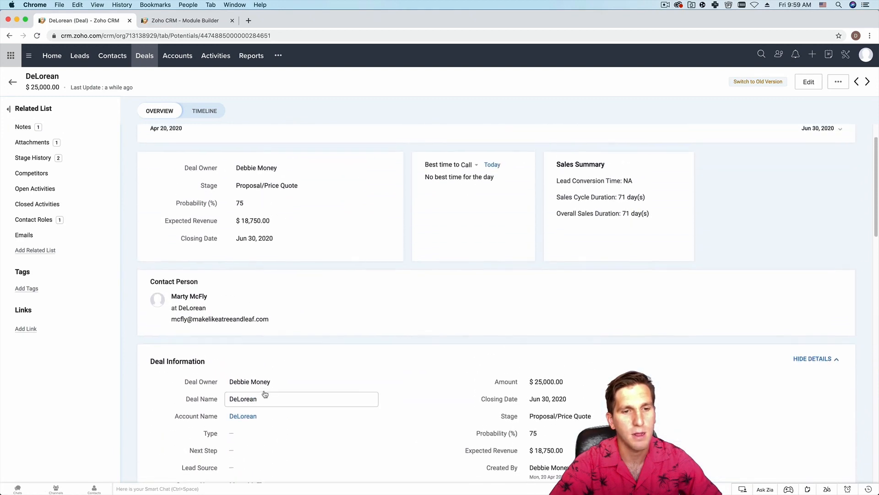
# - Go from the DeLorean account to its contact, then open the first Test Test lead from the Leads list
pyautogui.click(243, 415)
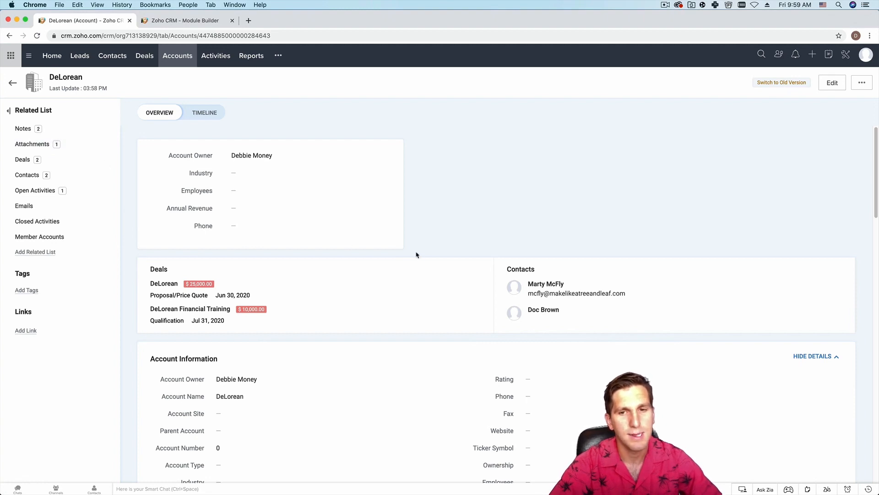
pyautogui.click(540, 285)
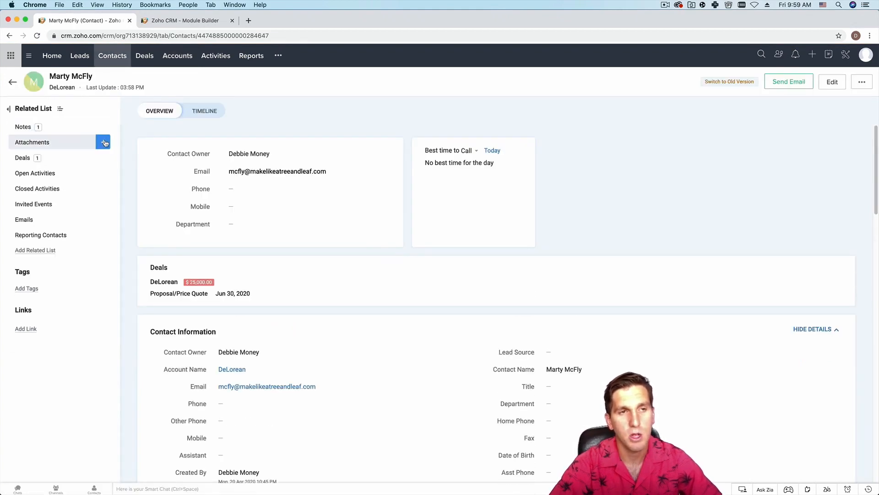
pyautogui.click(80, 56)
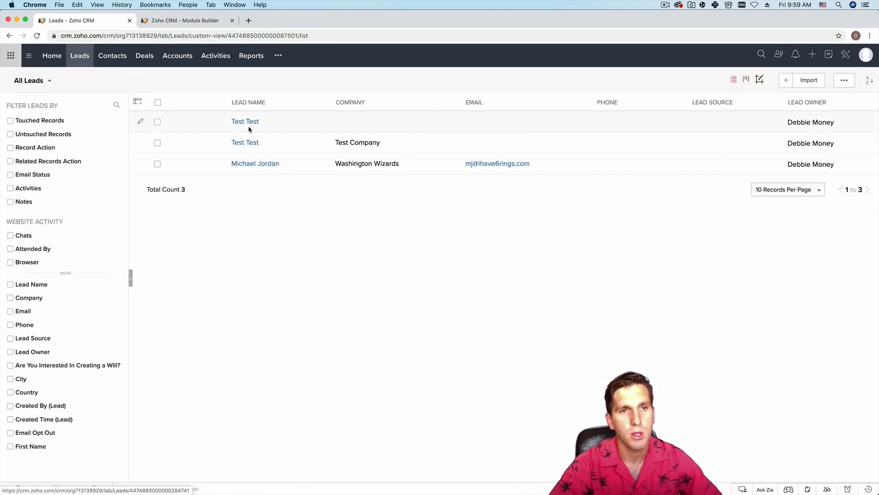
pyautogui.click(249, 122)
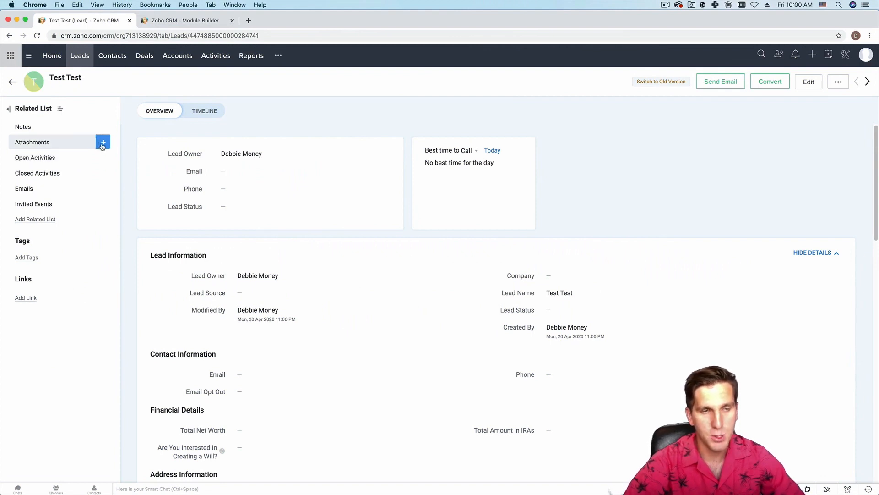
# - Show the lead's attachment options, then open a new blank browser tab
pyautogui.click(102, 143)
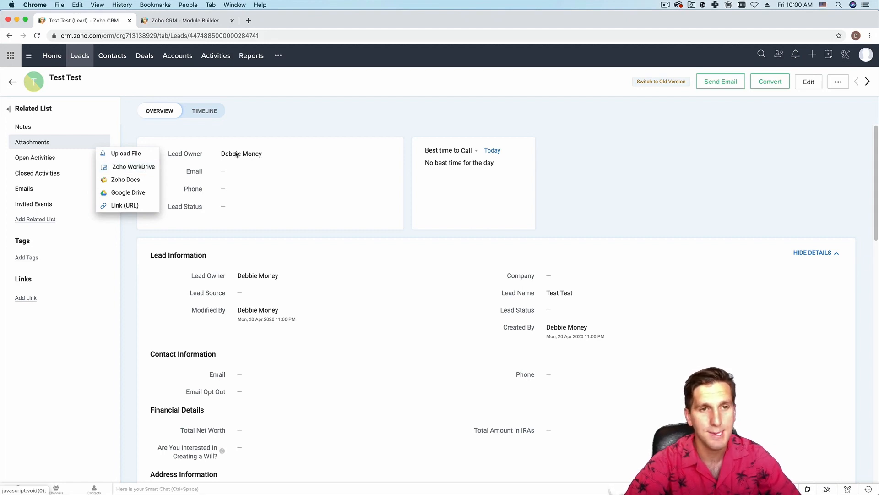
pyautogui.click(249, 22)
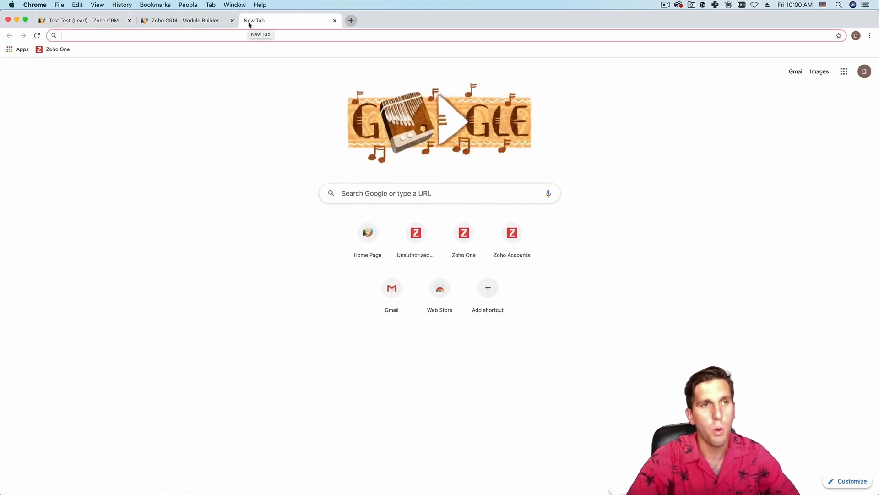
# - Go to one.zoho.com and open the Admin Panel's Applications list
pyautogui.write('one.zoho.com')
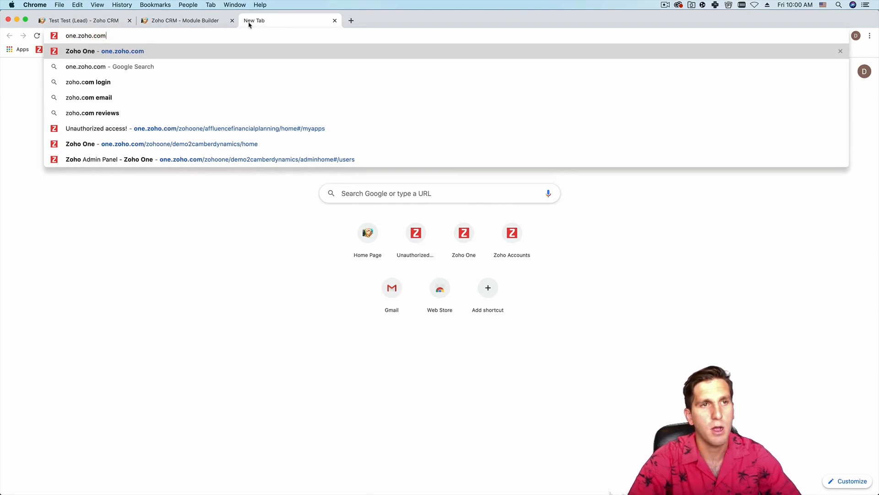
pyautogui.press('Return')
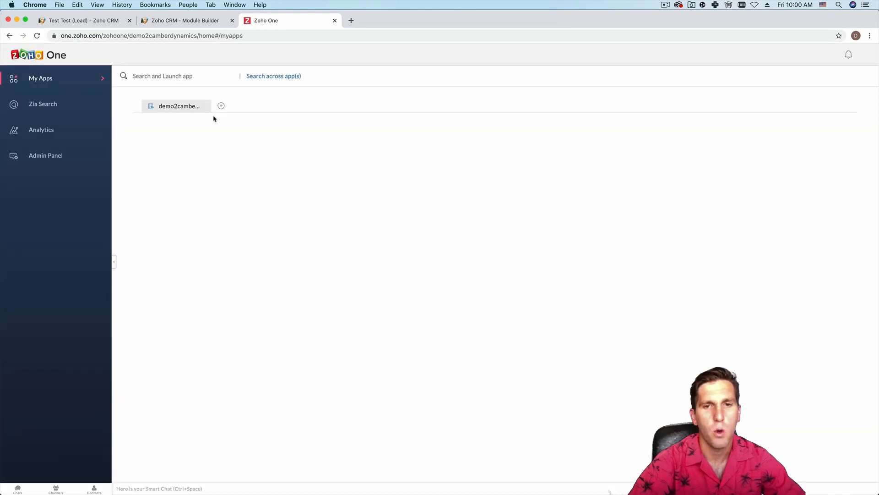
pyautogui.click(45, 155)
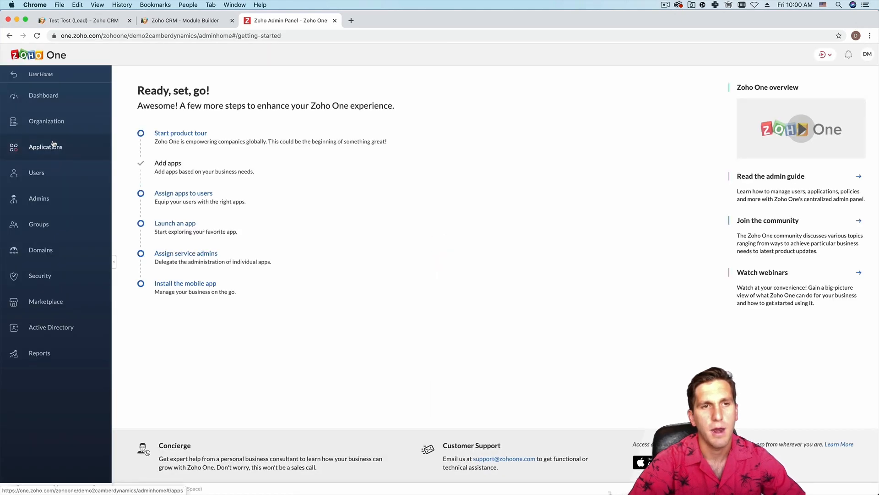
pyautogui.click(54, 145)
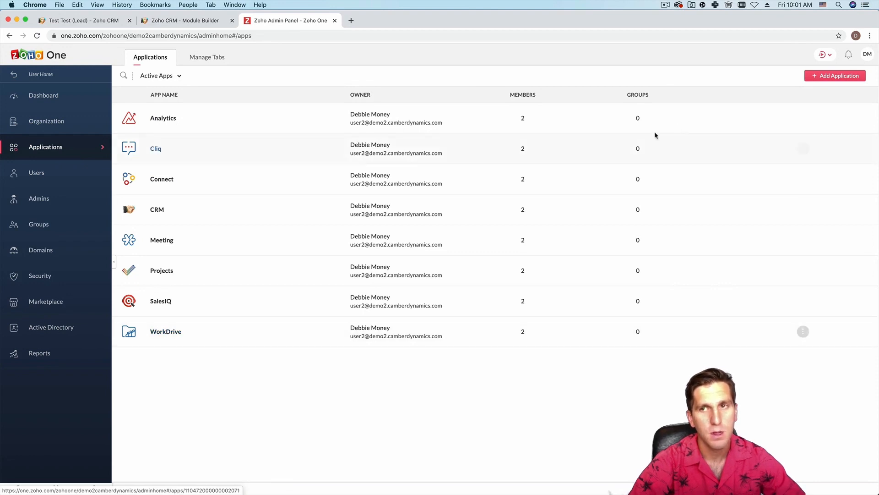
# - Search Add Application for 'work' to confirm WorkDrive is already added
pyautogui.click(835, 75)
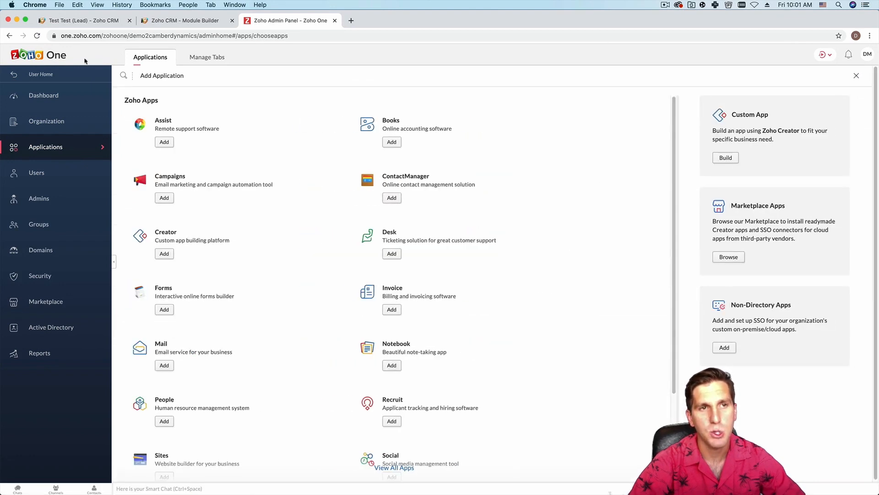
pyautogui.click(123, 75)
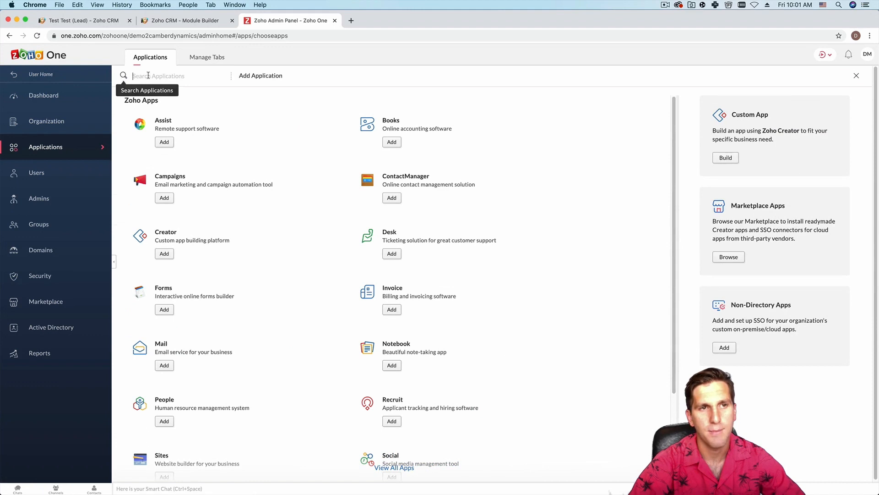
pyautogui.write('workdrive')
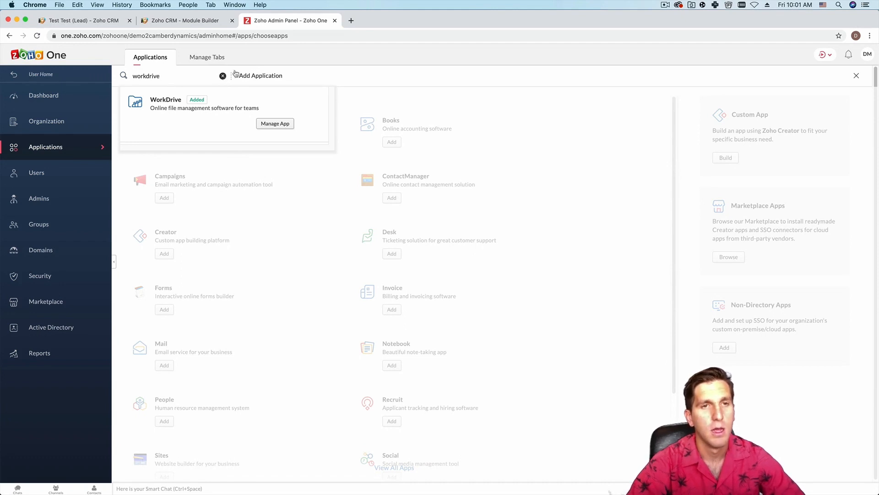
pyautogui.click(352, 21)
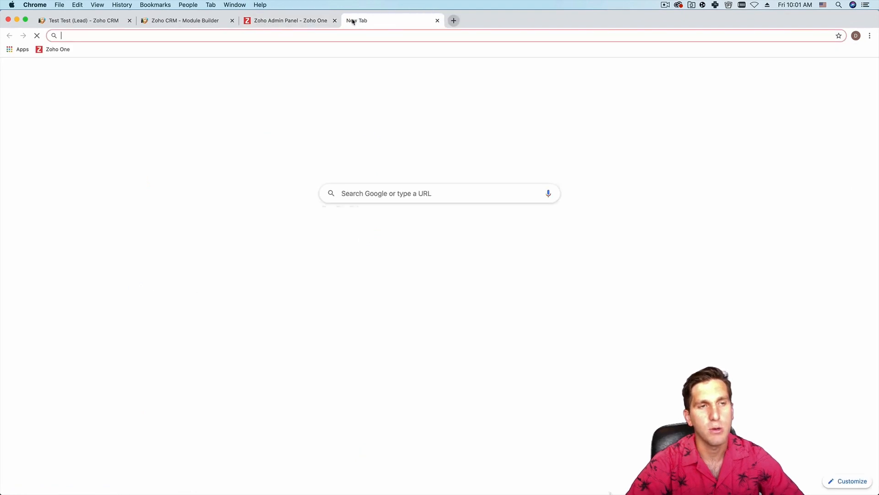
# - Load workdrive.zoho.com, dismiss the welcome message and open the General team folder
pyautogui.write('wo')
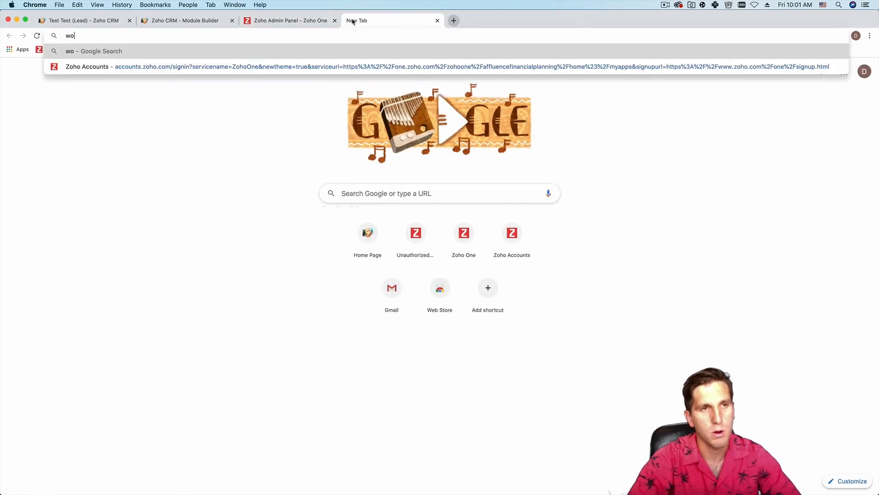
pyautogui.write('rkdrive.zoho.com')
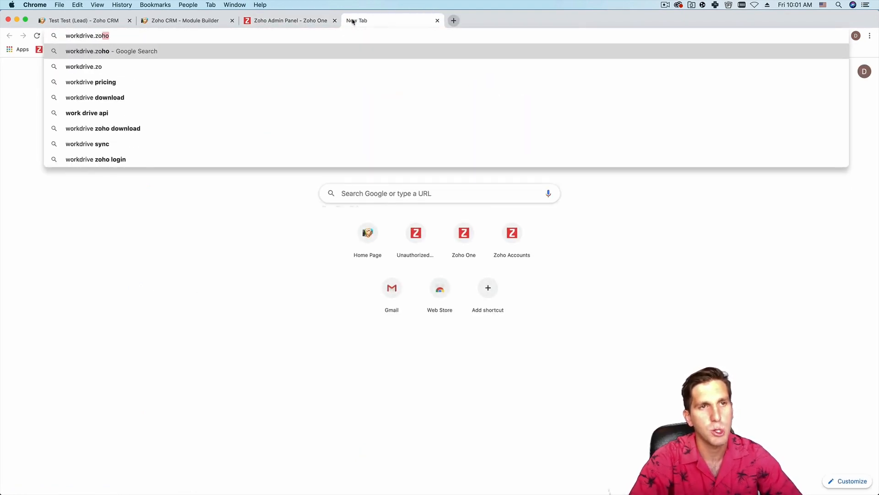
pyautogui.press('Return')
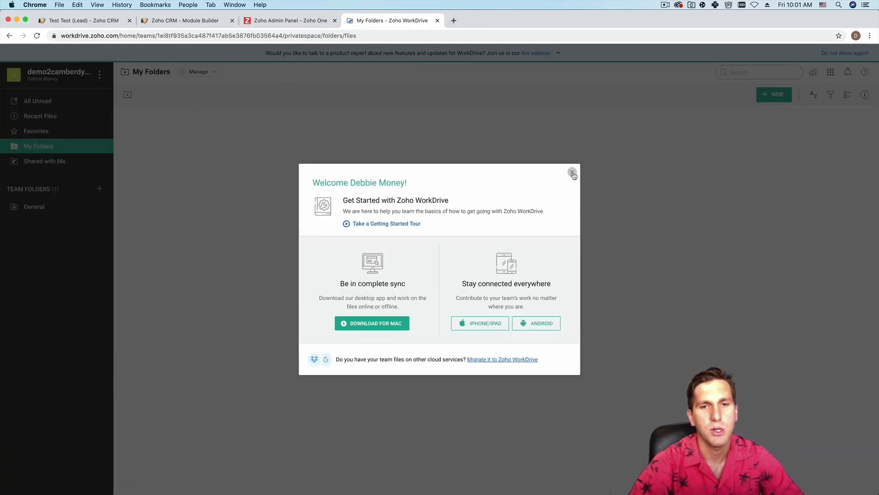
pyautogui.click(572, 173)
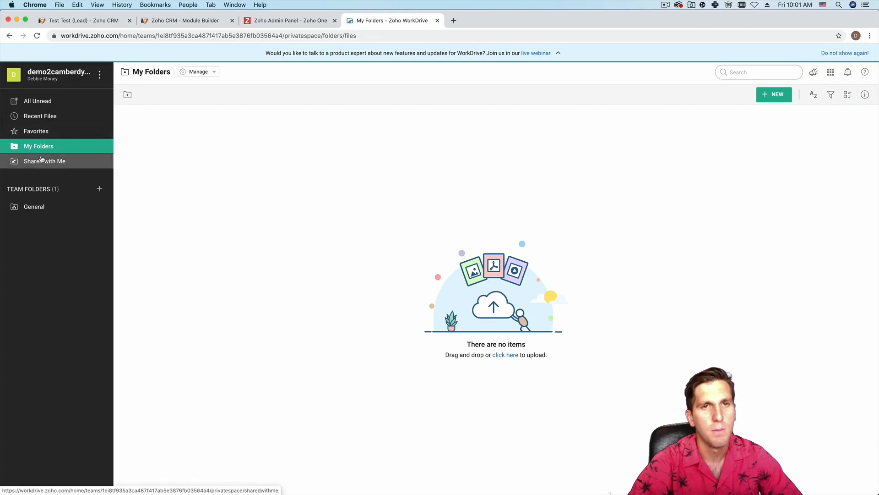
pyautogui.click(34, 207)
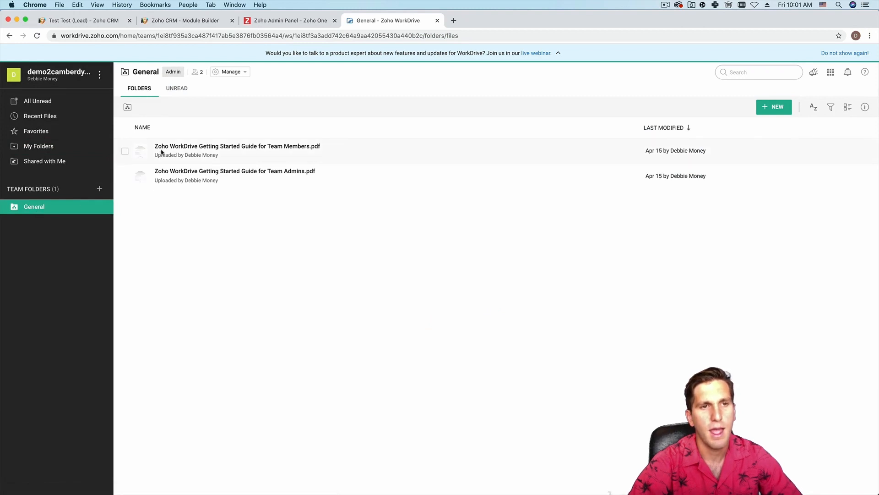
# - Create a new folder in General named after the contact
pyautogui.click(771, 109)
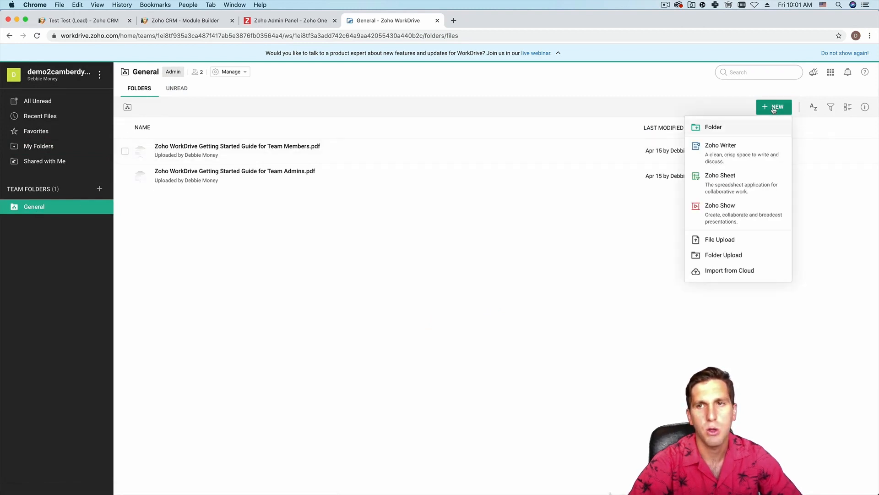
pyautogui.click(723, 128)
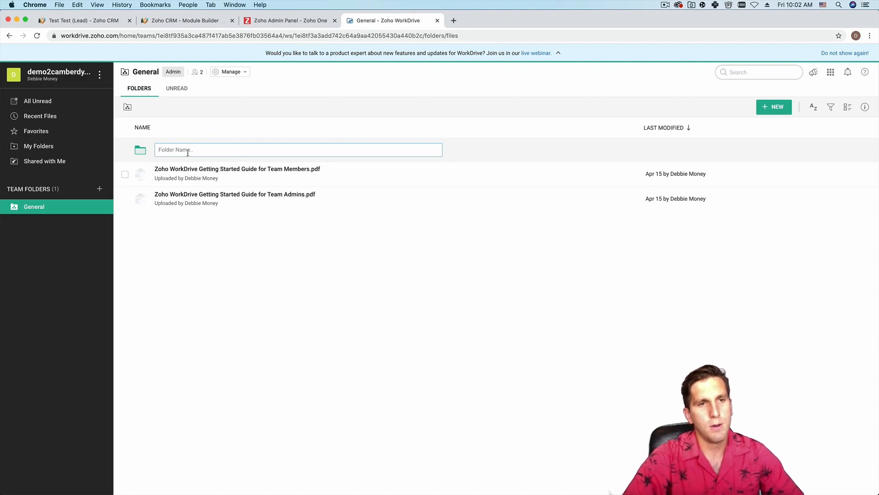
pyautogui.write('Marty Mc')
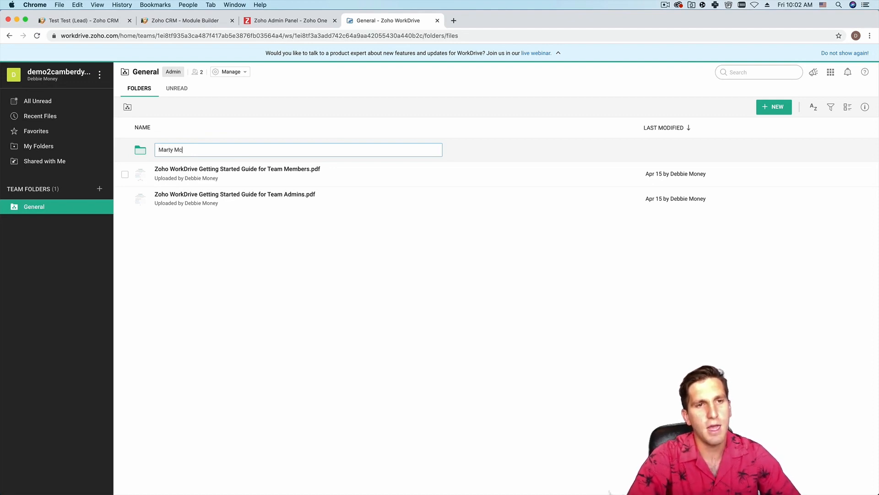
pyautogui.write('Fly')
pyautogui.press('Return')
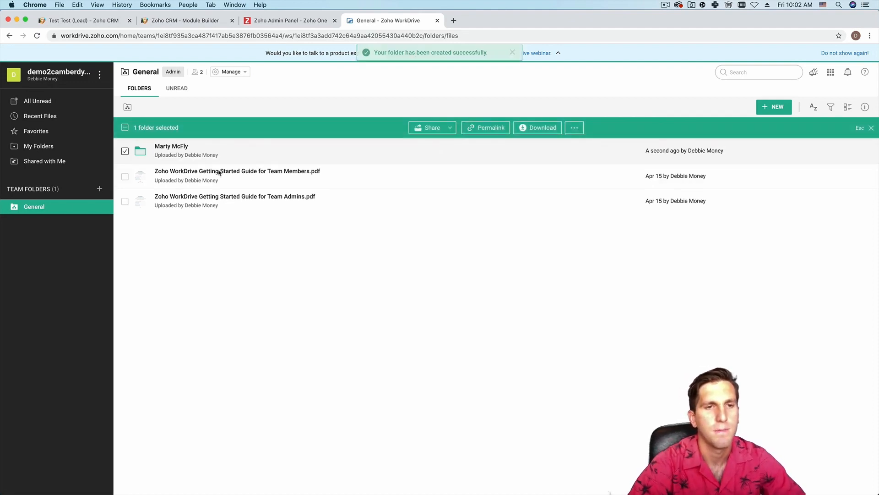
# - Upload 'Screen Shot 2020-05-22 at 8.14.59 AM.png' into the contact's folder
pyautogui.click(178, 147)
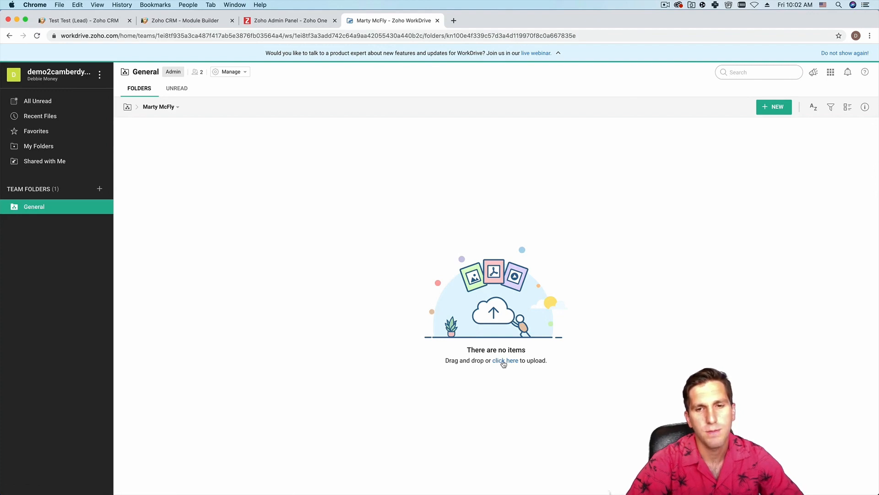
pyautogui.click(504, 362)
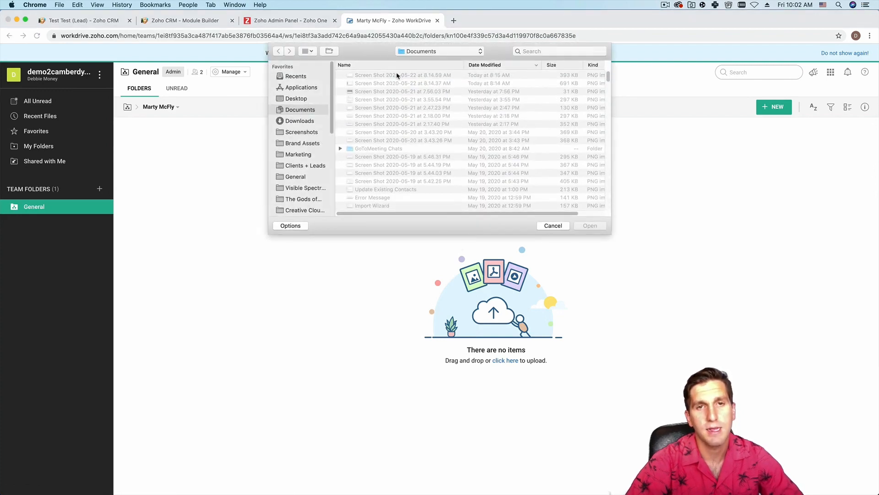
pyautogui.click(397, 75)
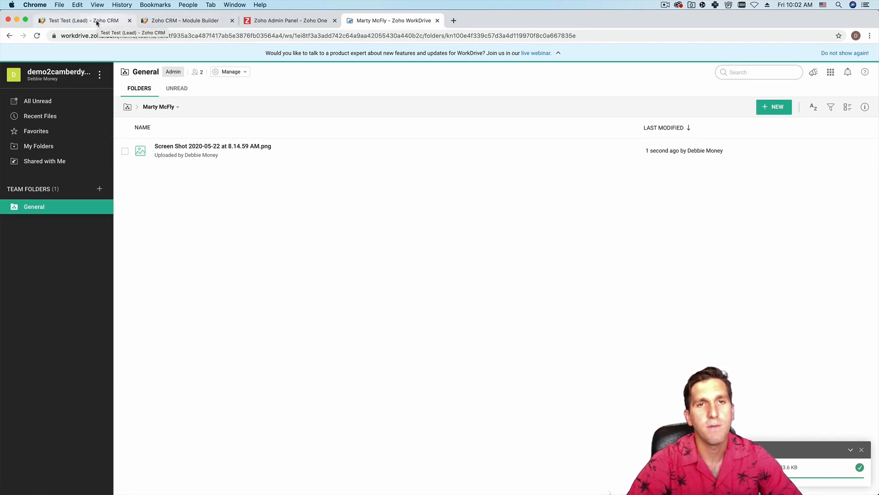
# - Back in CRM, open the DeLorean deal and start attaching a file from Zoho WorkDrive
pyautogui.click(97, 21)
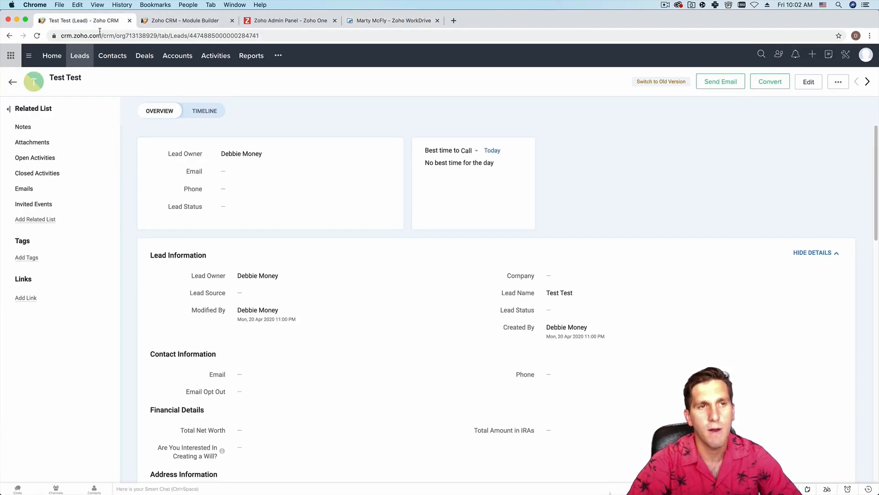
pyautogui.click(144, 56)
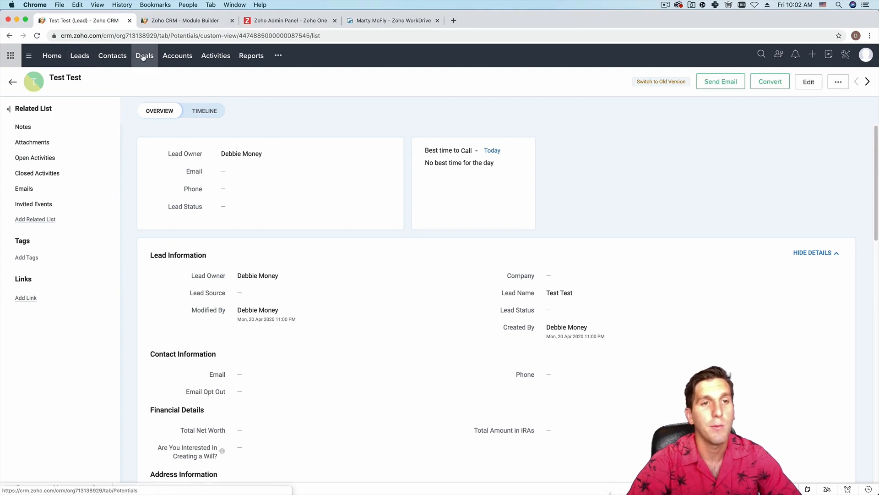
pyautogui.click(248, 163)
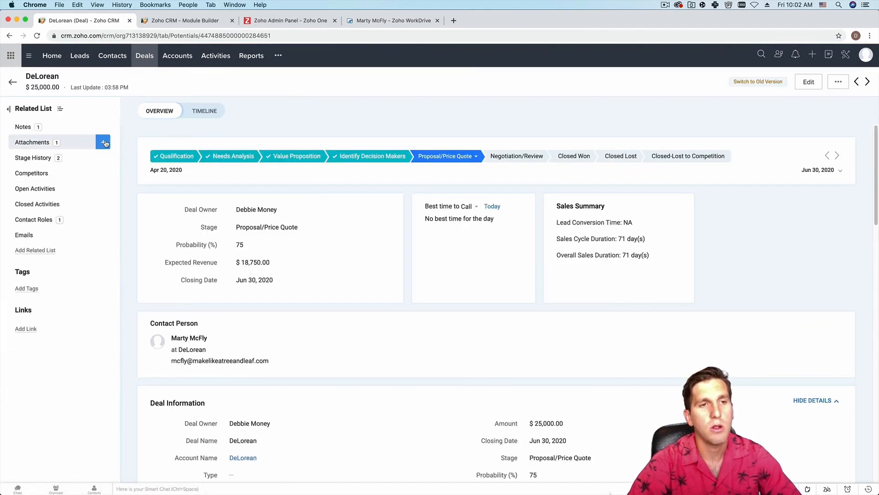
pyautogui.click(105, 143)
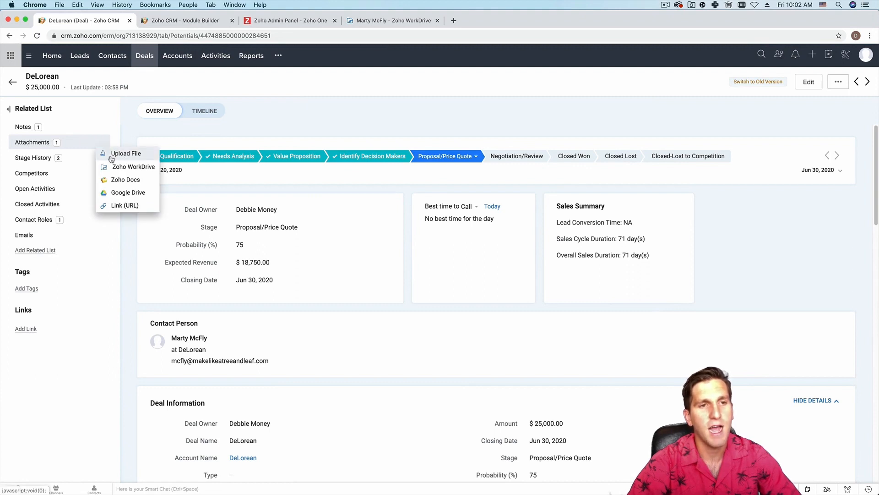
pyautogui.click(132, 167)
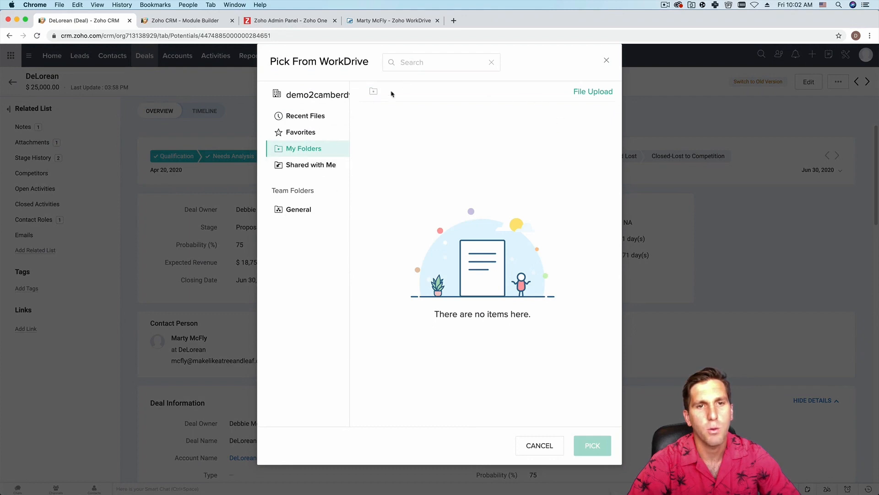
# - Find the contact's folder under General in WorkDrive and pick it as the deal's attachment
pyautogui.click(407, 62)
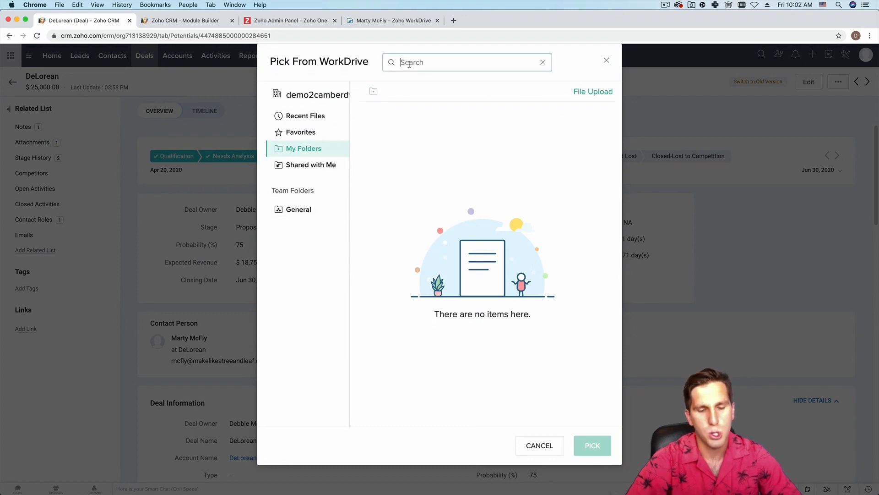
pyautogui.write('marty mcfly')
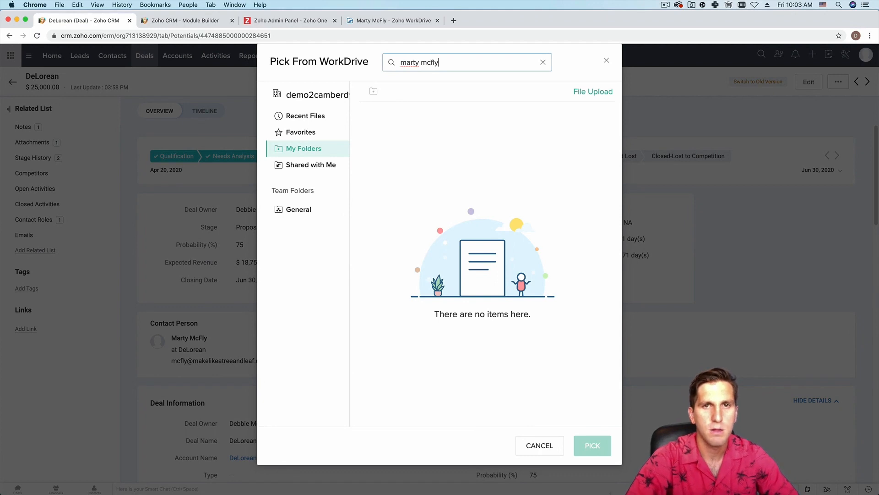
pyautogui.press('Return')
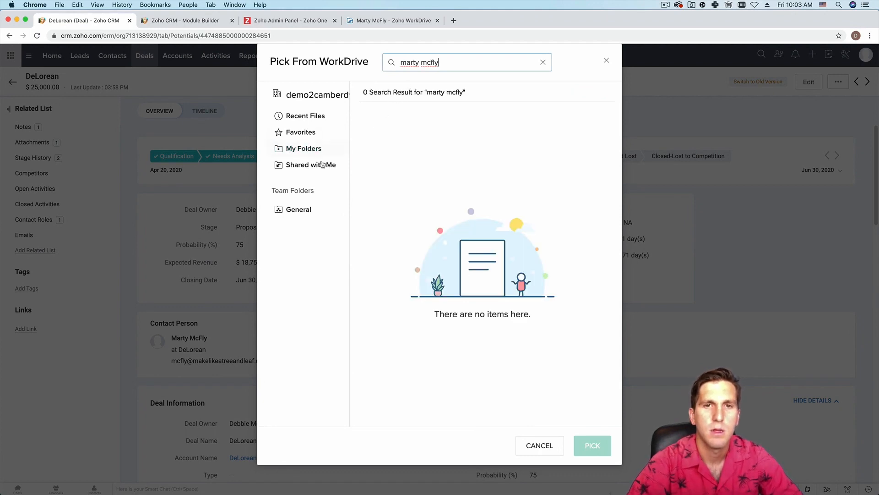
pyautogui.click(307, 210)
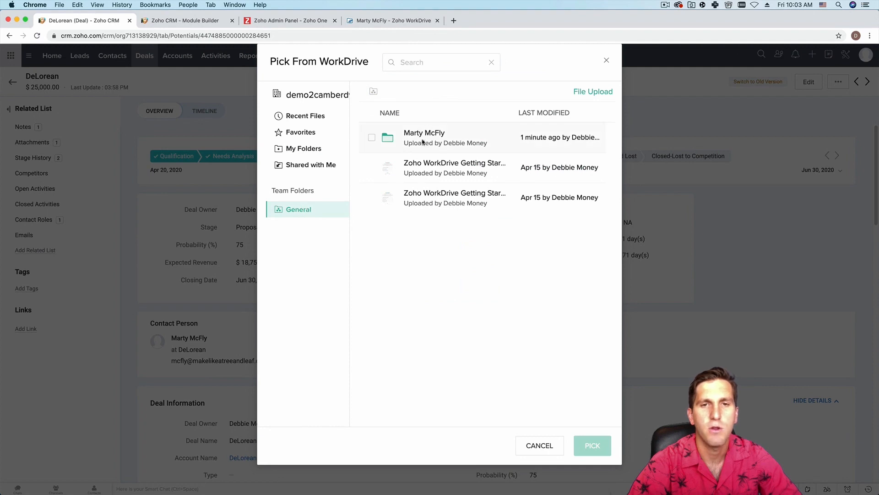
pyautogui.click(371, 137)
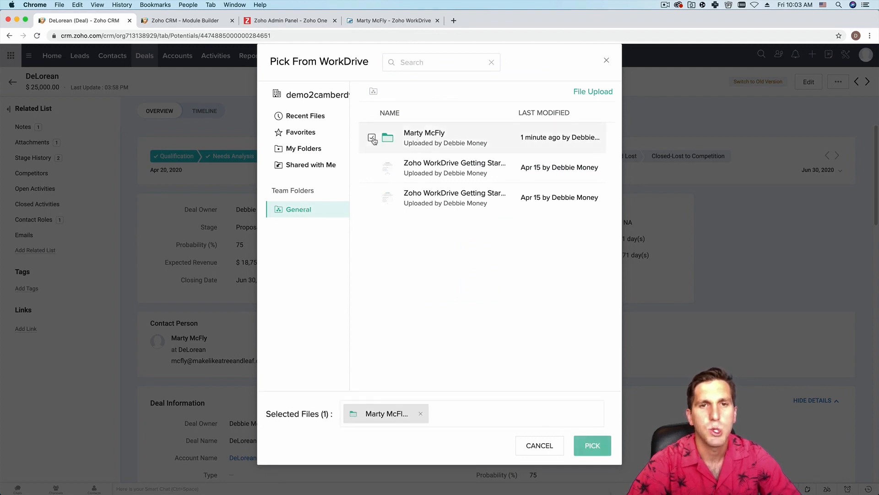
pyautogui.click(591, 447)
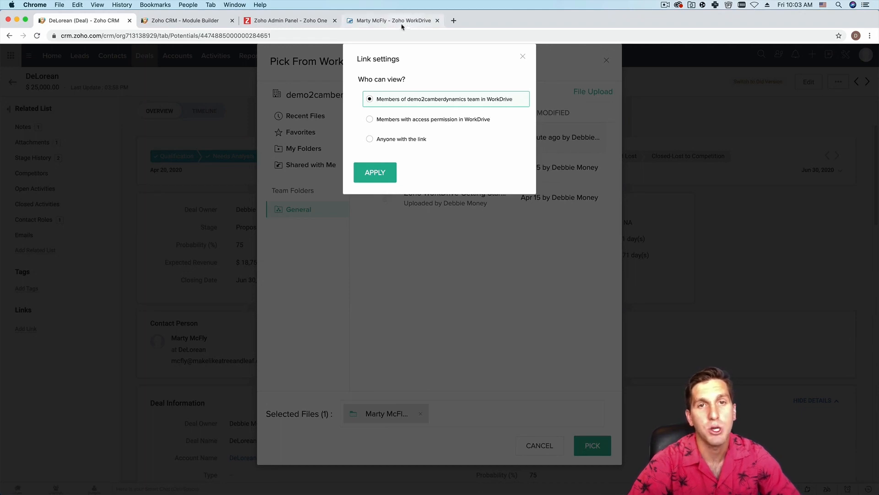
# - Share the attached folder so anyone with the link can view it, then view Attachments
pyautogui.click(370, 139)
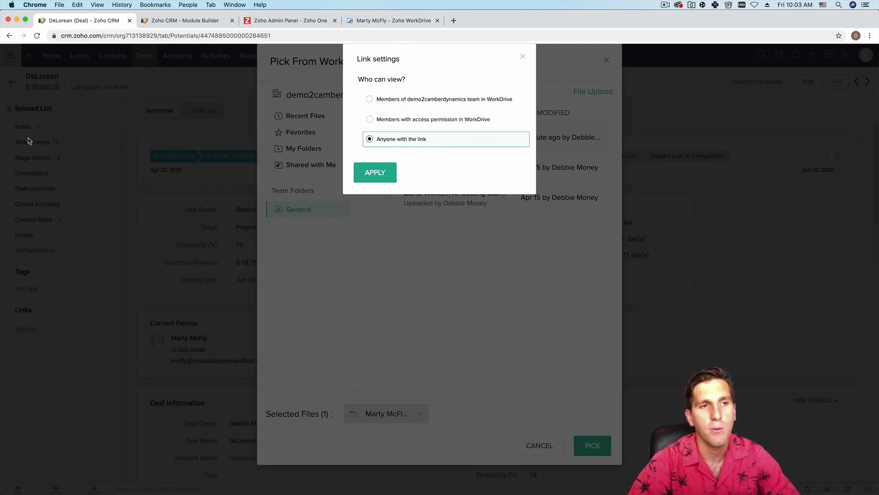
pyautogui.click(366, 178)
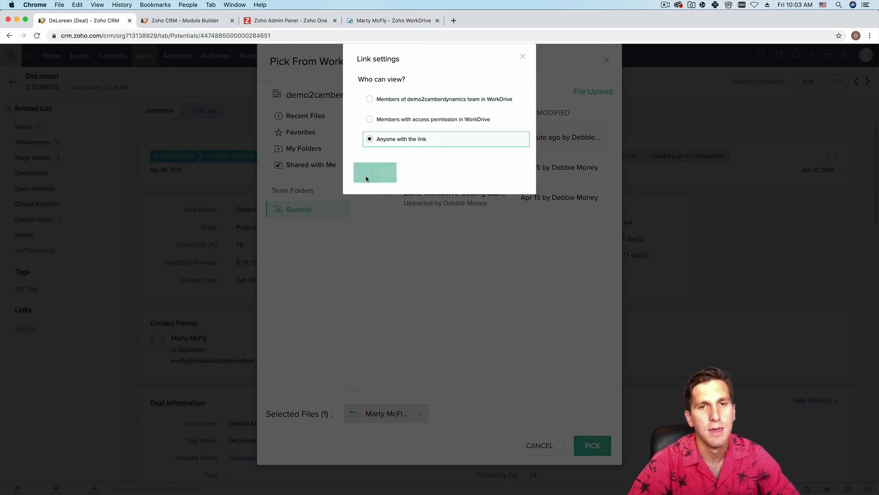
pyautogui.click(46, 147)
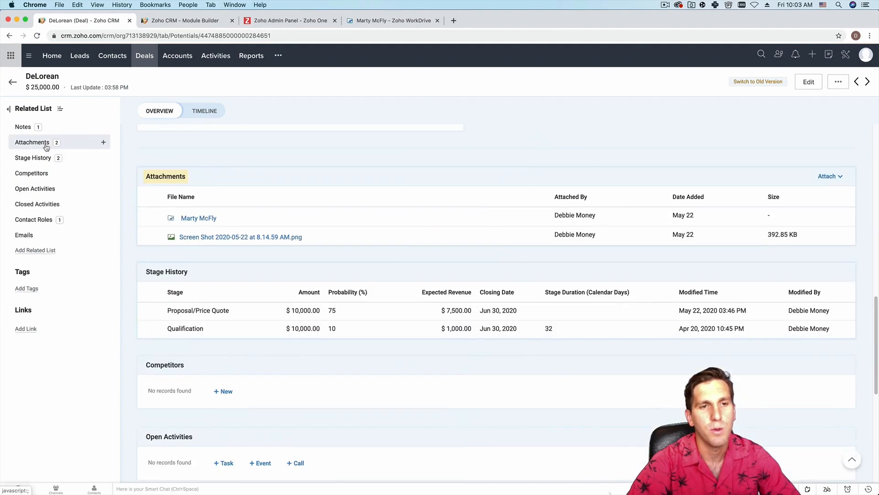
# - Open the attached folder in WorkDrive from the deal's Attachments, switching between folder and deal tabs
pyautogui.click(193, 219)
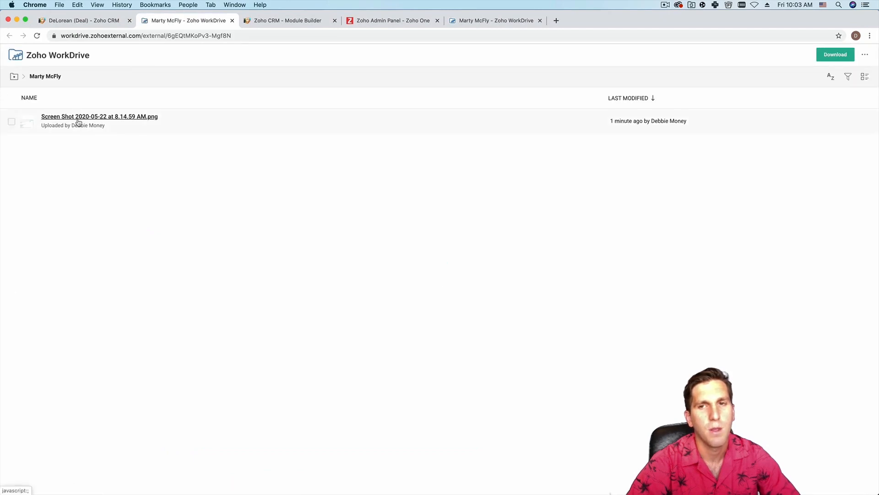
pyautogui.click(84, 21)
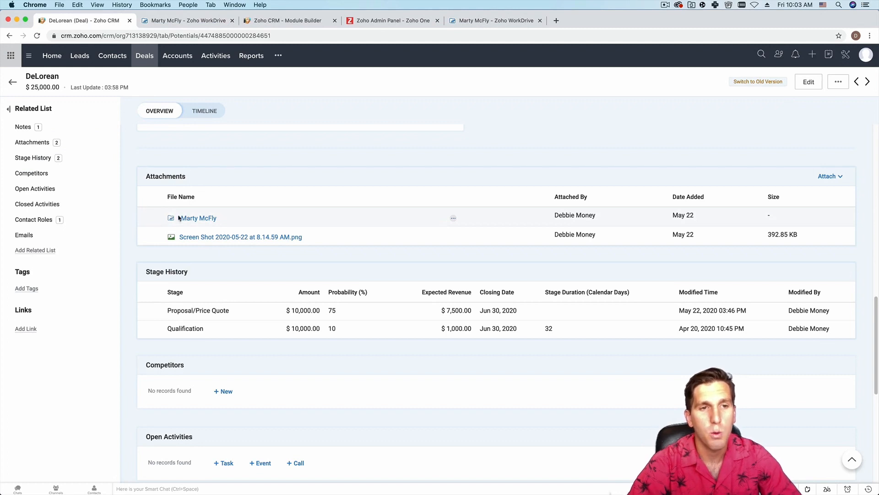
pyautogui.moveTo(108, 141)
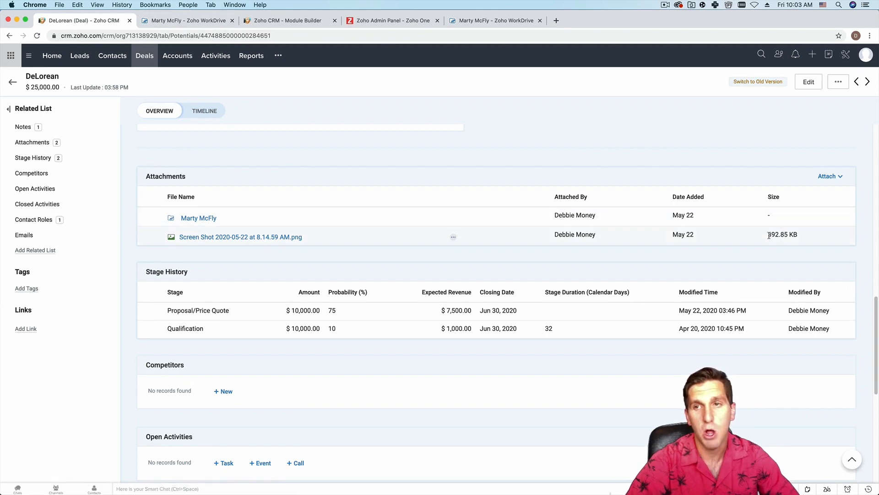
pyautogui.click(188, 219)
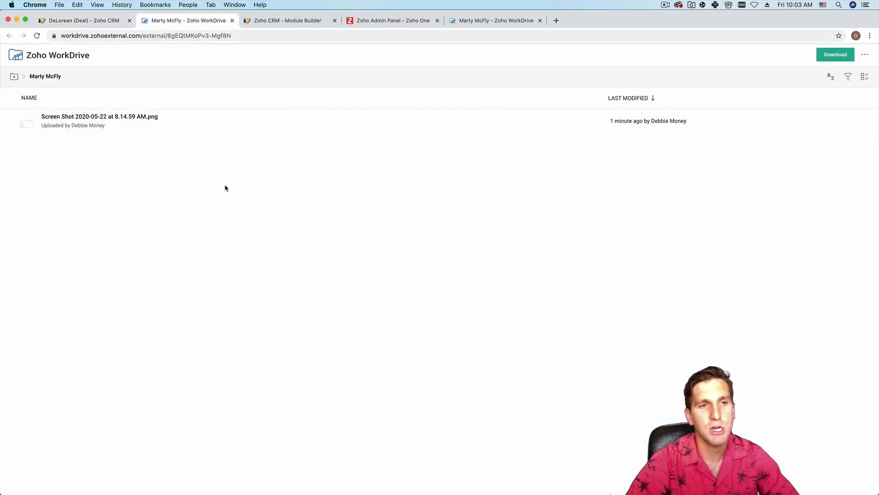
pyautogui.click(80, 20)
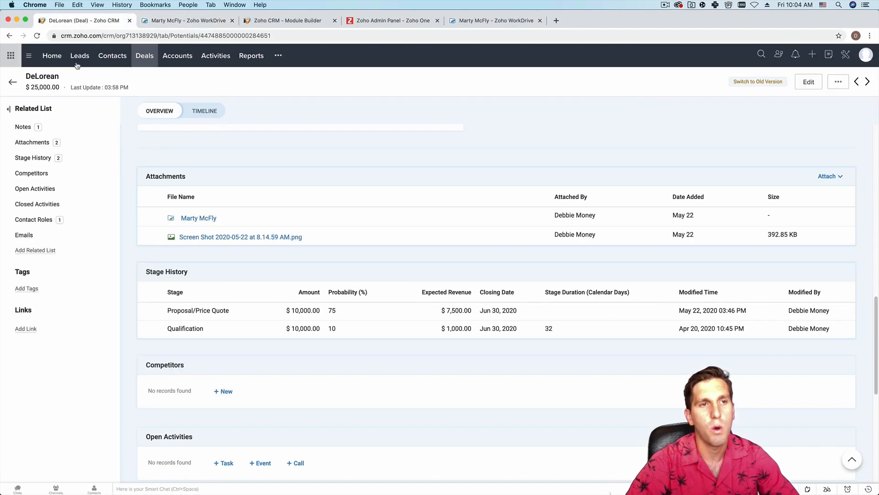
pyautogui.click(101, 145)
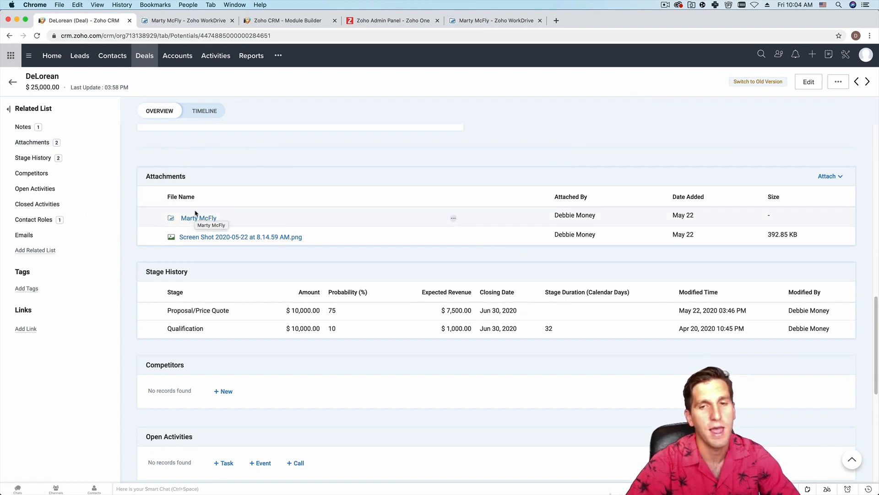
pyautogui.click(202, 24)
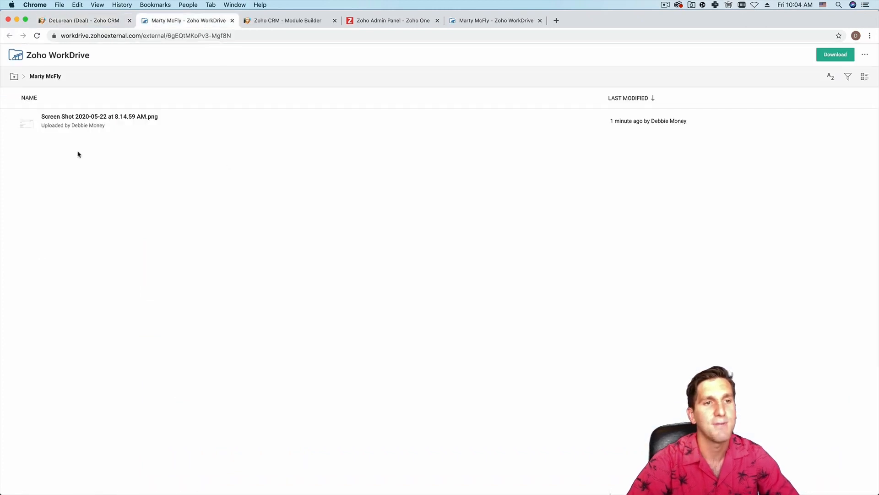
# - Return to the DeLorean deal record in Zoho CRM
pyautogui.click(96, 22)
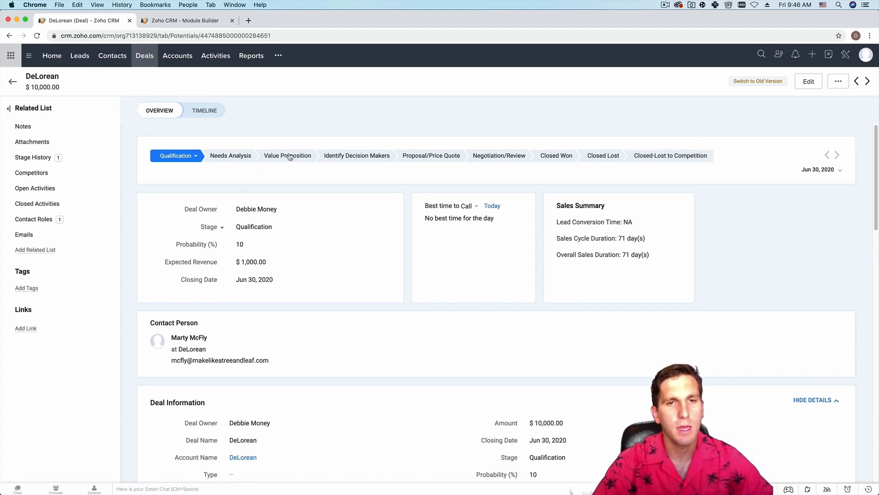
# - Move the deal to Proposal/Price Quote and change its amount to $25,000
pyautogui.click(429, 157)
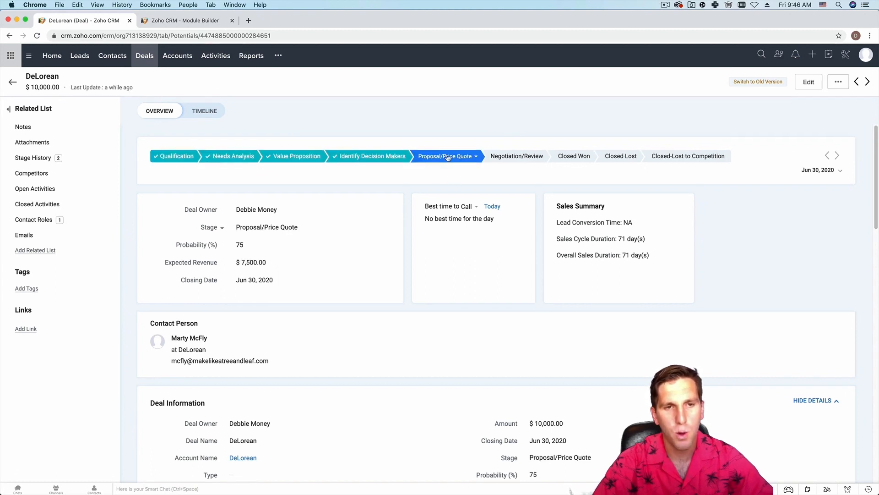
pyautogui.scroll(-3, 448, 157)
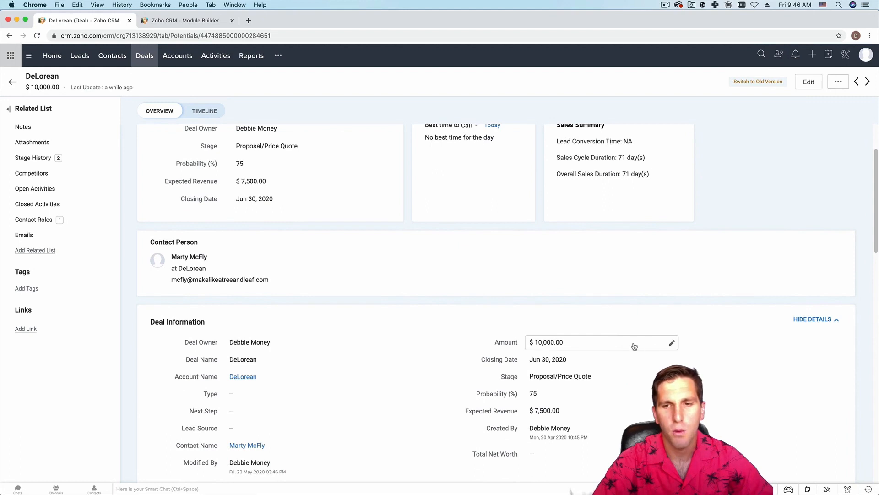
pyautogui.click(672, 344)
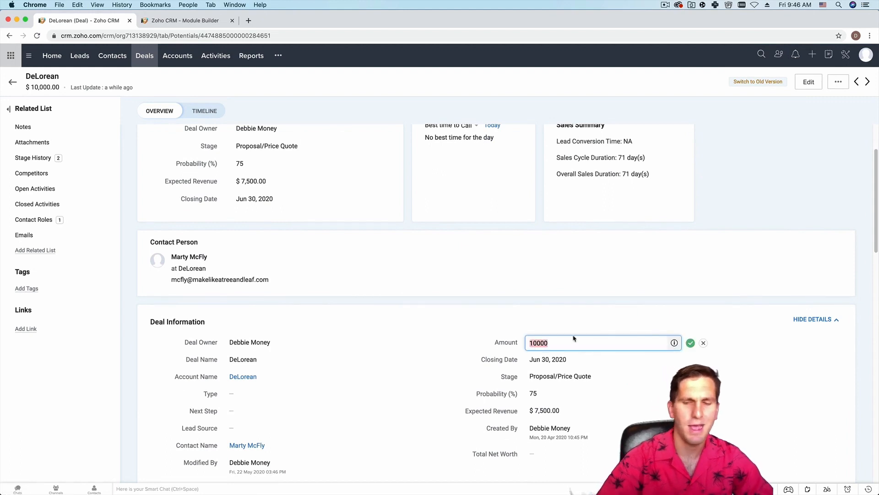
pyautogui.write('250')
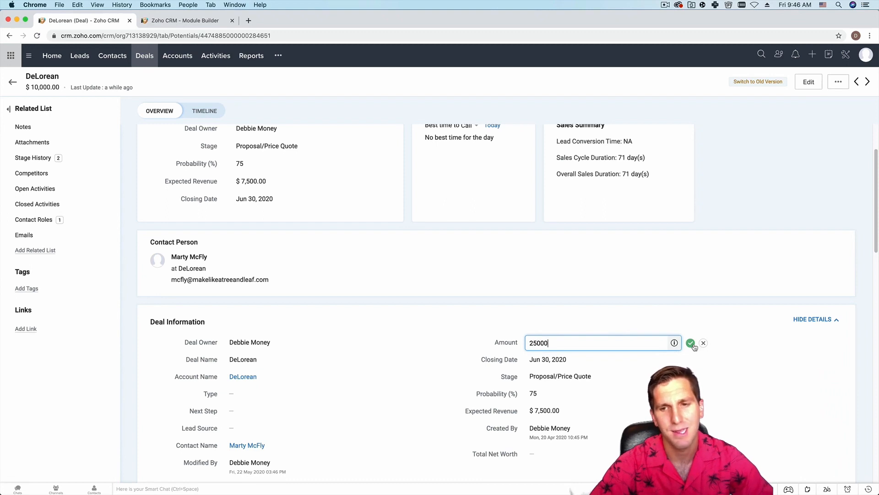
pyautogui.click(691, 344)
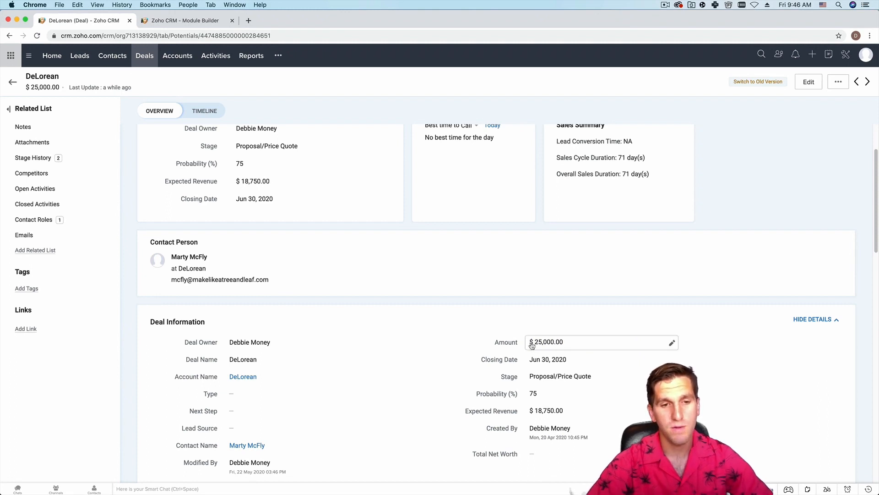
pyautogui.scroll(3, 327, 319)
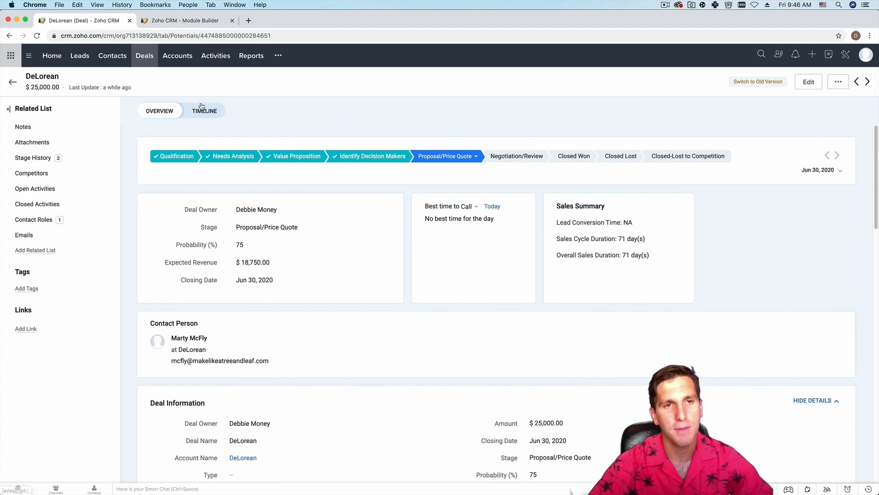
# - Show the DeLorean deal's timeline and highlight its stage change, amount change and Apr 20 creation entries
pyautogui.click(208, 111)
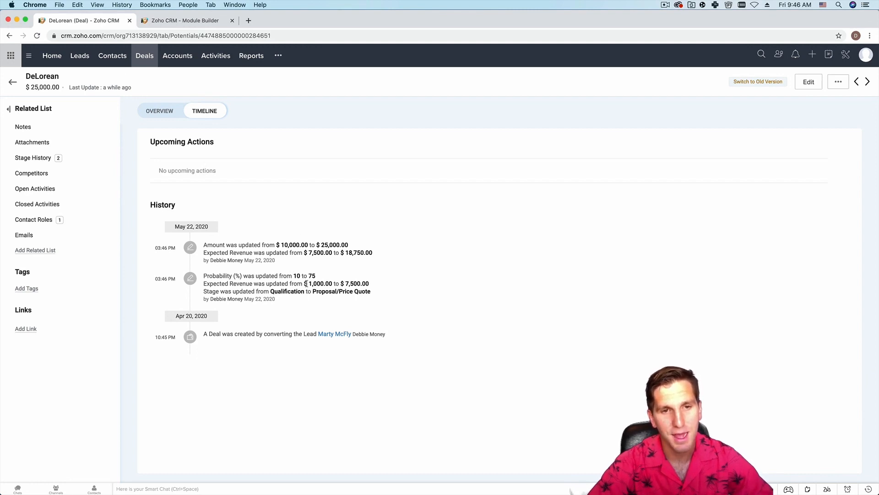
pyautogui.moveTo(373, 293); pyautogui.dragTo(208, 292)
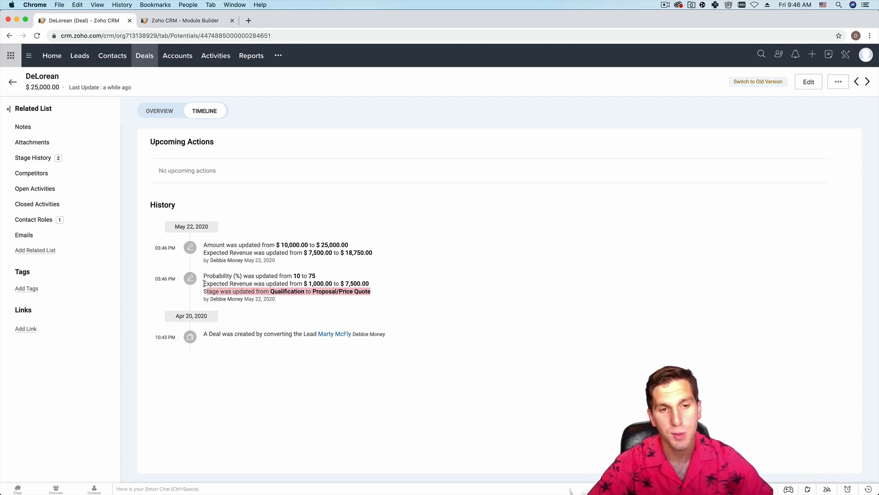
pyautogui.click(370, 284)
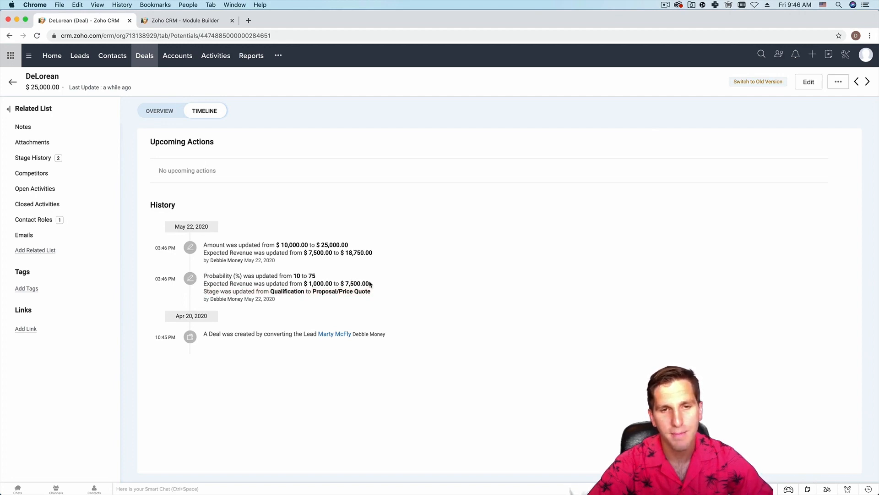
pyautogui.moveTo(204, 244); pyautogui.dragTo(351, 244)
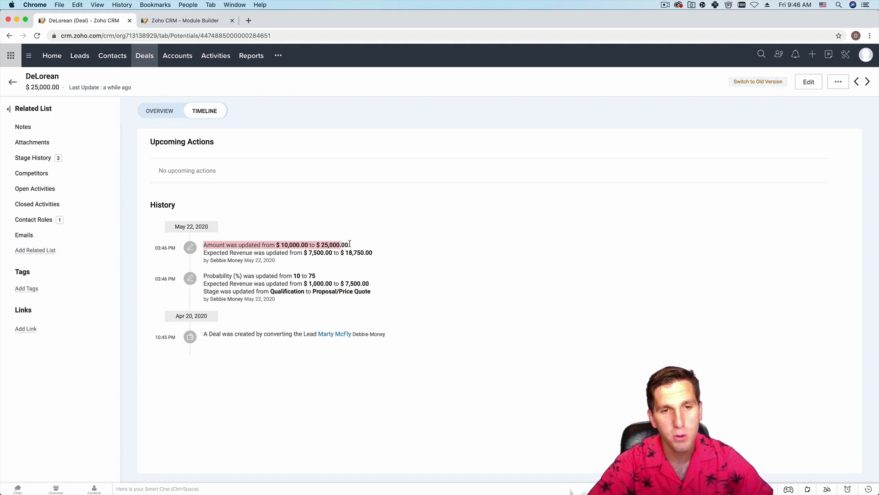
pyautogui.click(360, 230)
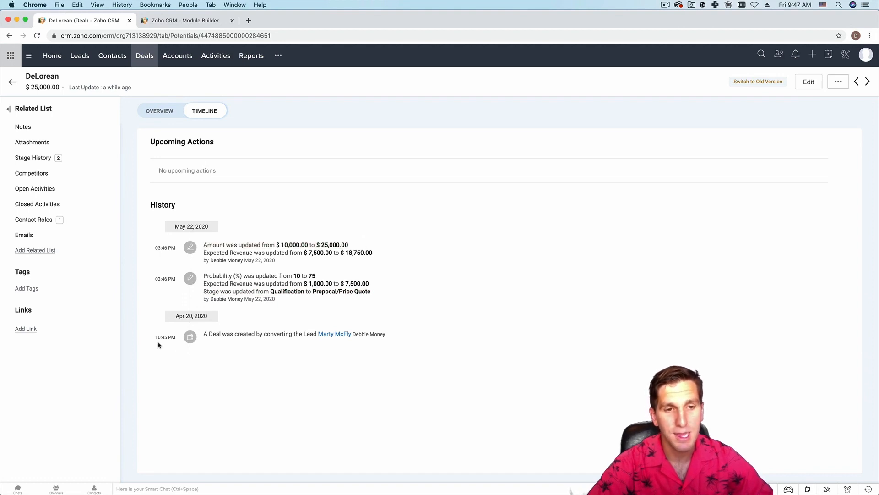
pyautogui.moveTo(155, 338); pyautogui.dragTo(393, 338)
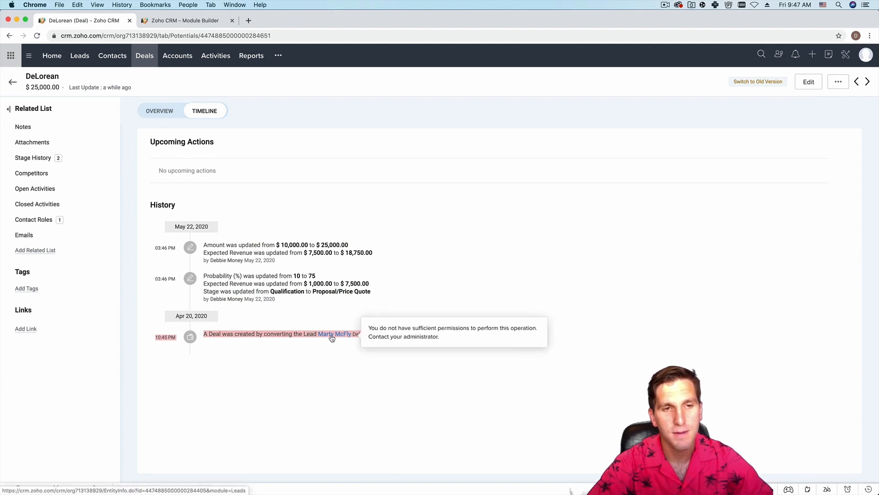
pyautogui.click(253, 218)
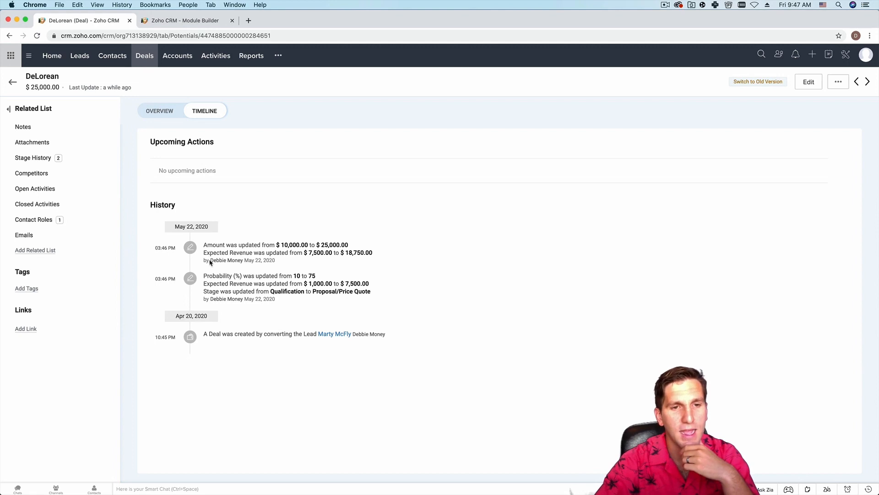
# - Highlight who raised the amount from $10,000.00 to $25,000.00 and when
pyautogui.moveTo(209, 261); pyautogui.dragTo(292, 262)
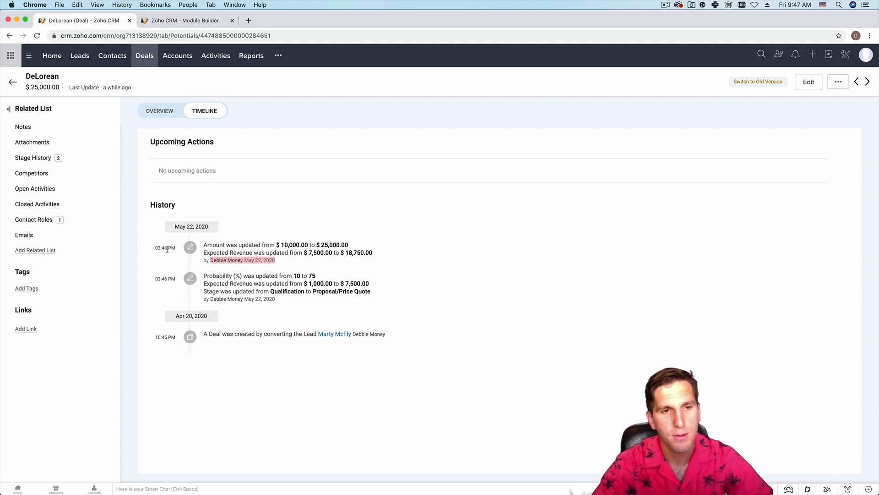
pyautogui.moveTo(155, 248); pyautogui.dragTo(176, 248)
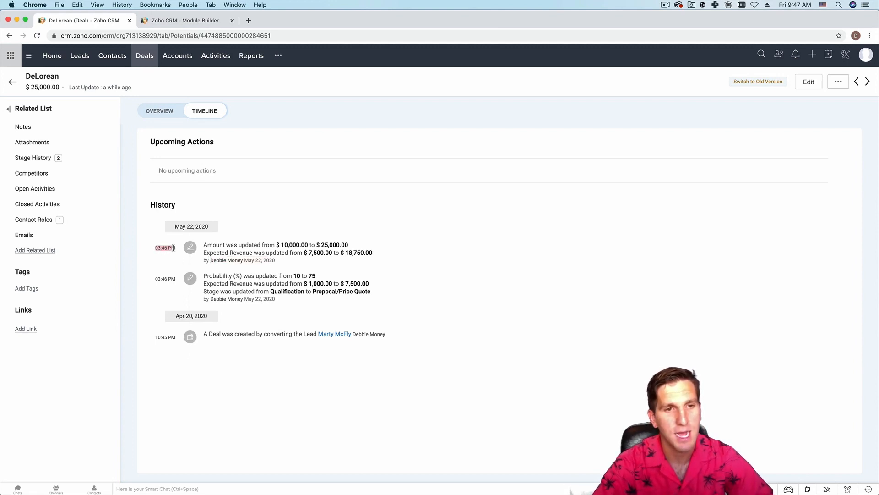
pyautogui.click(272, 255)
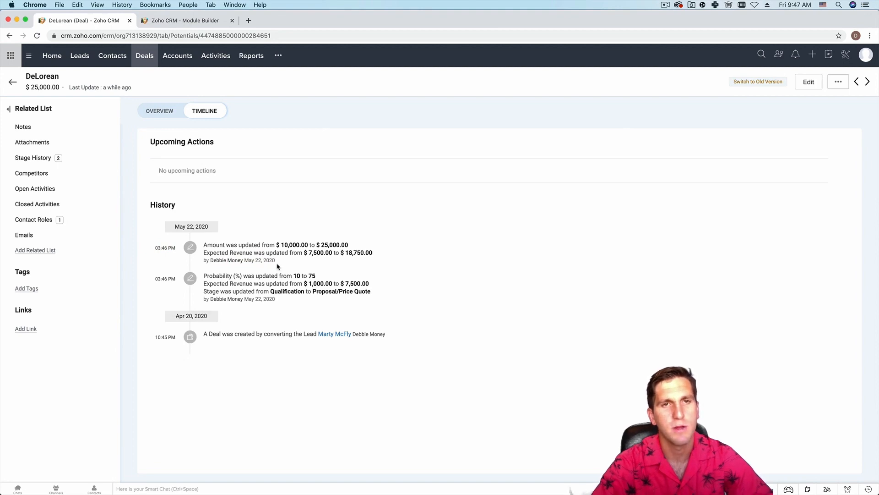